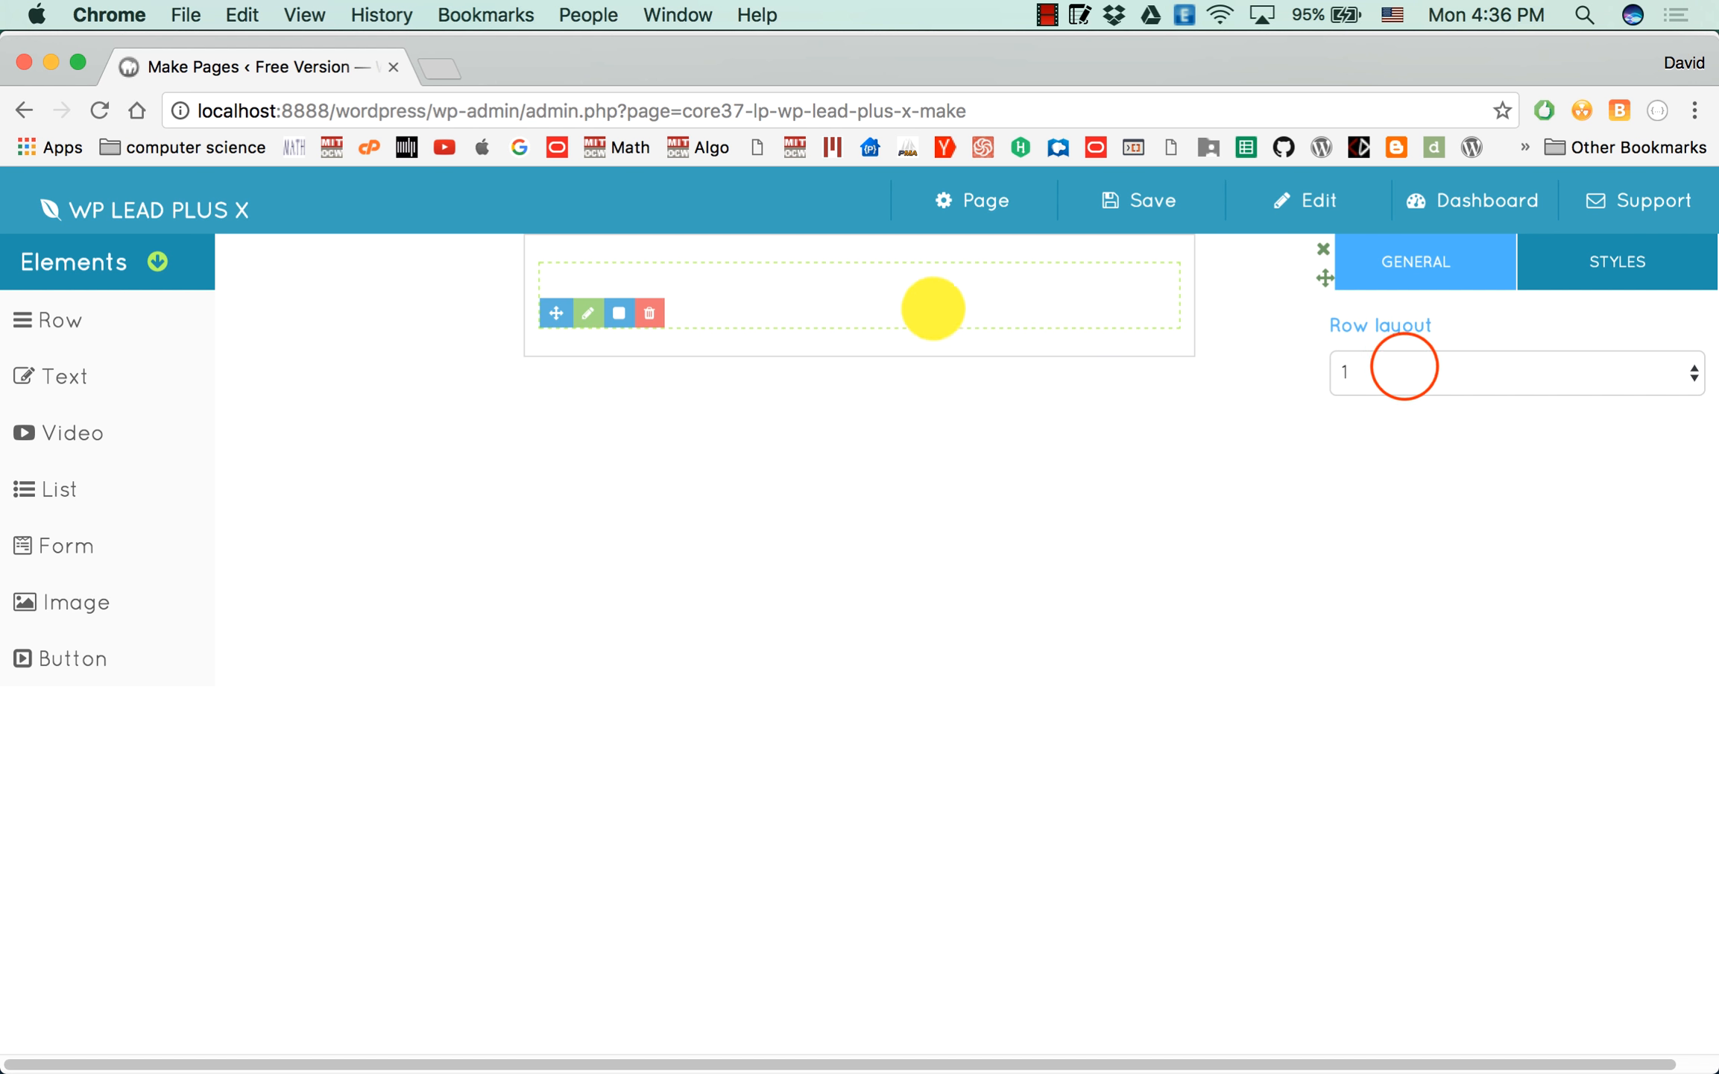
Set the row layout to 1/3 + 2/3.
left_click(1404, 371)
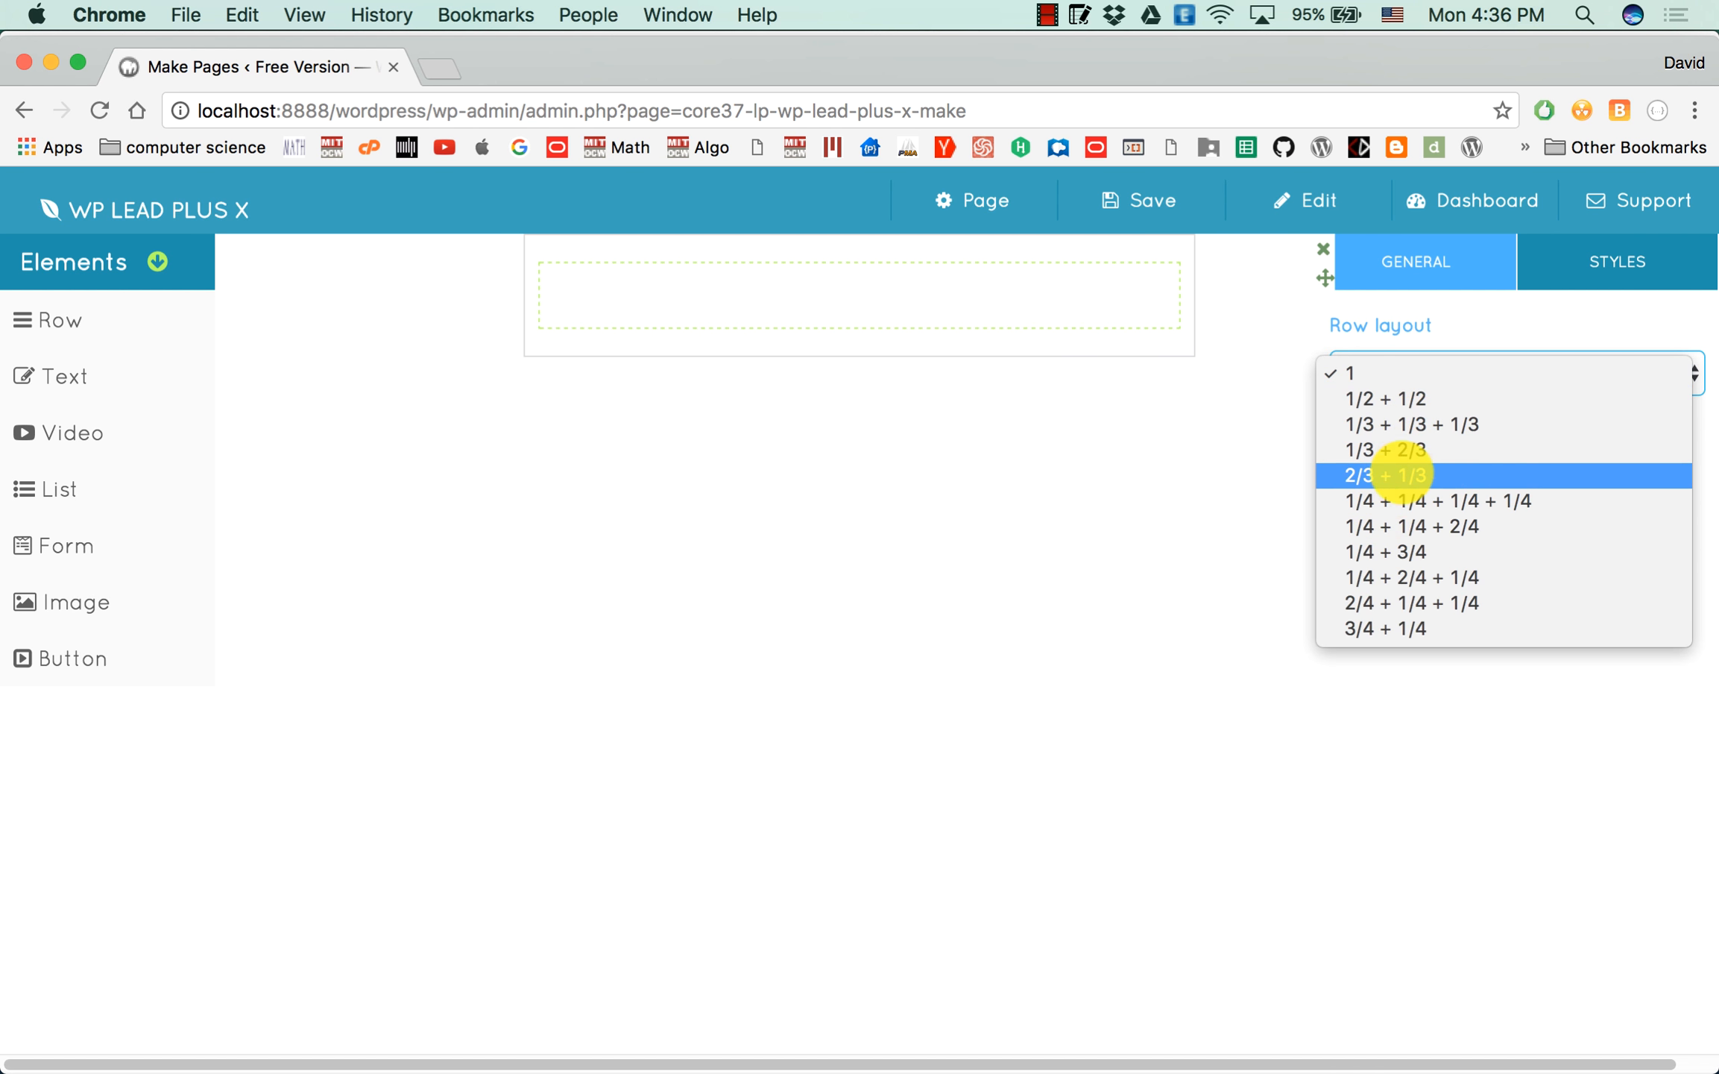
left_click(1422, 455)
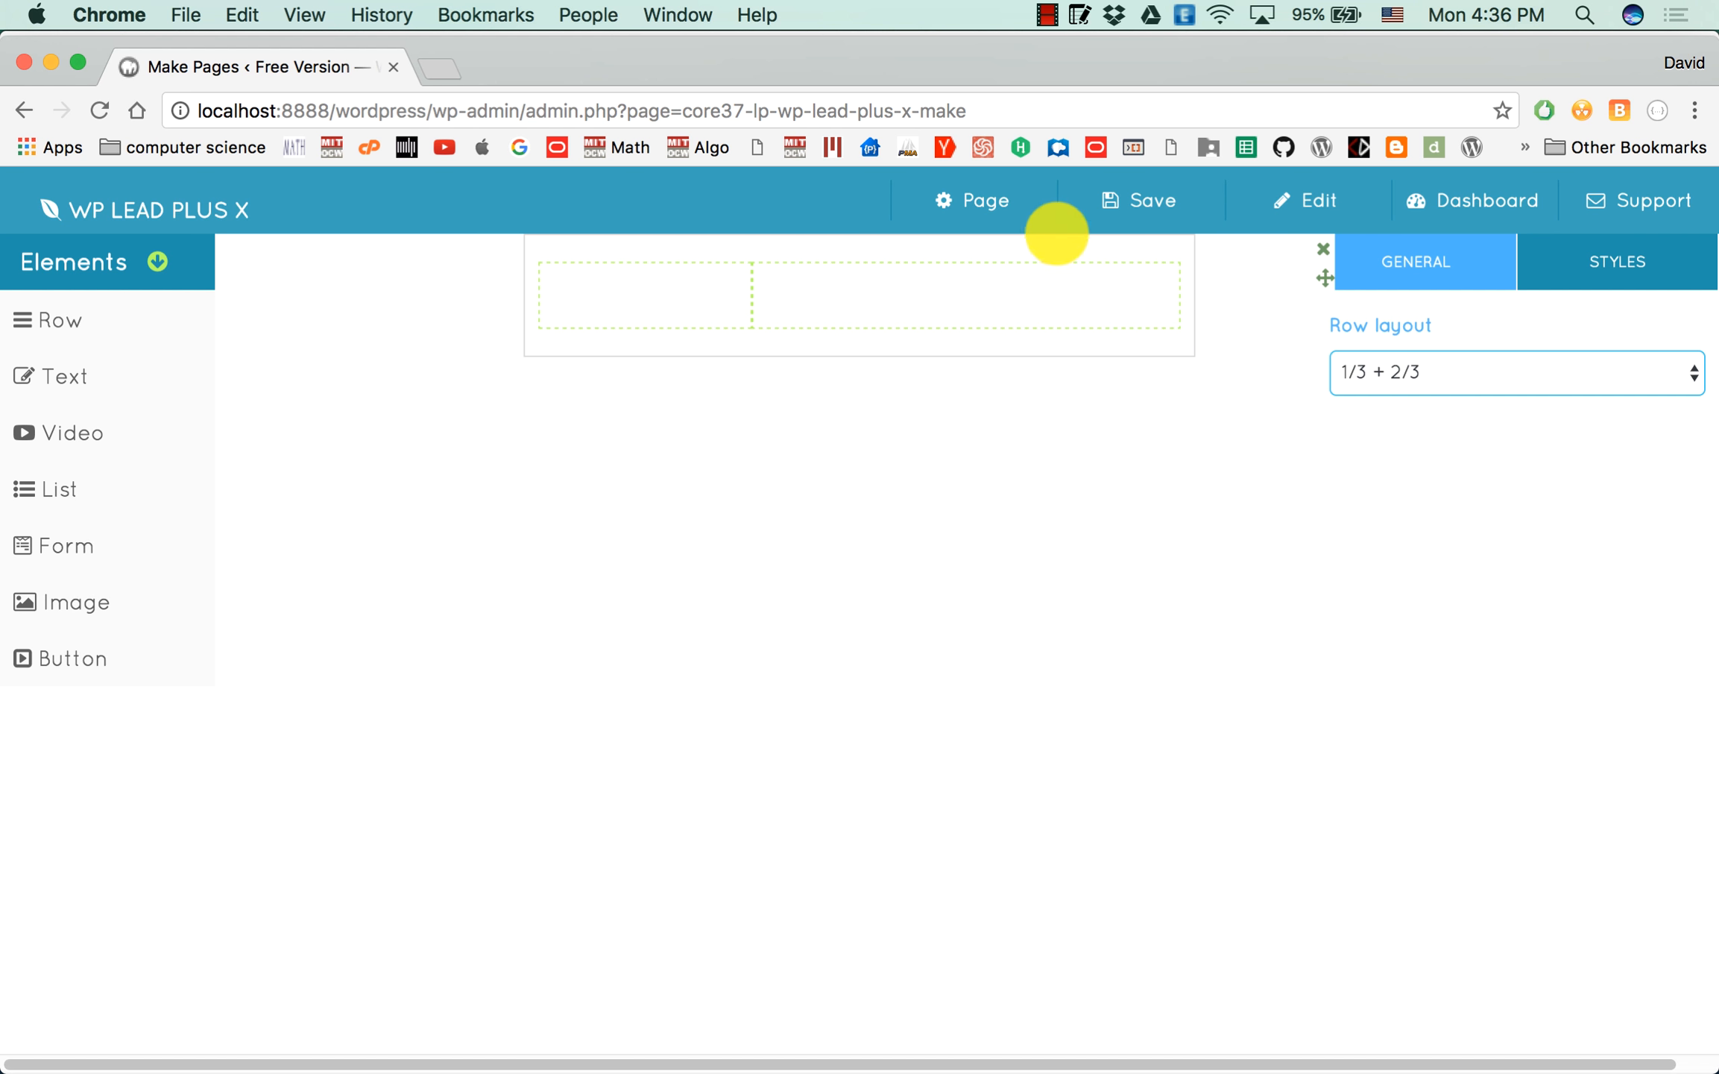
mouse_move(660, 295)
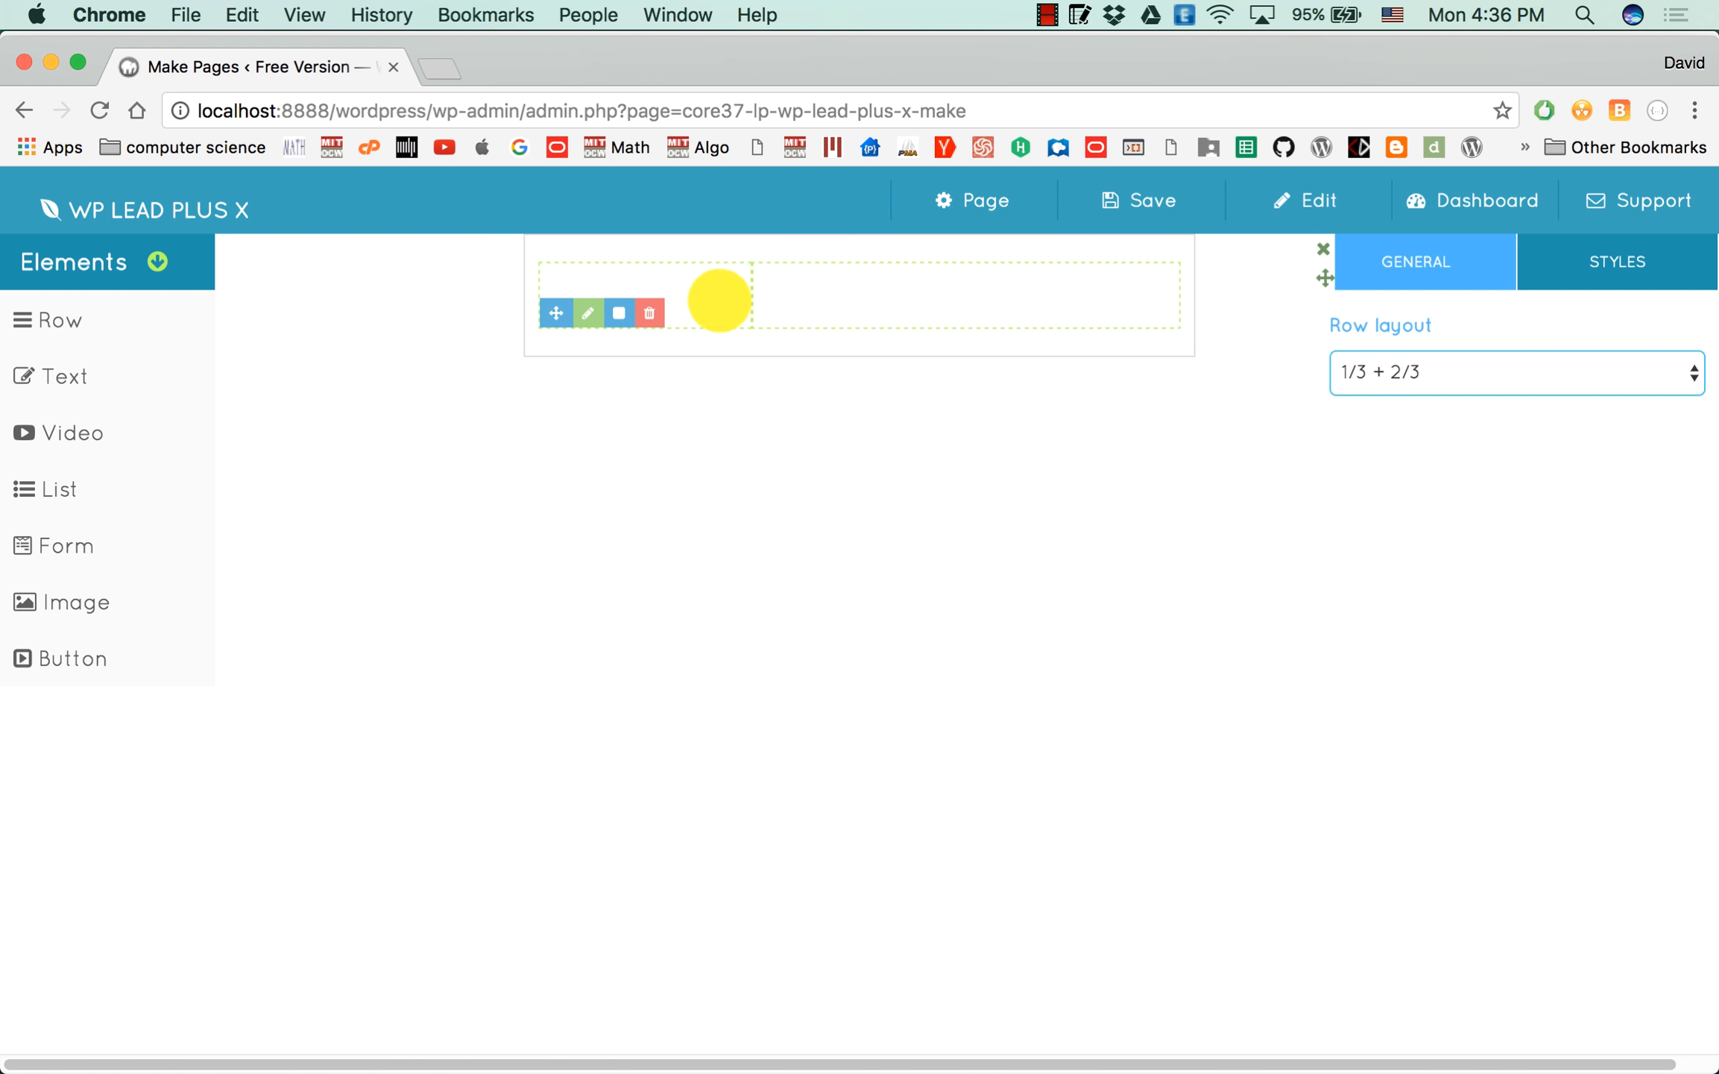
Set the form width to 600 px in the page settings and close the settings.
left_click(978, 208)
mouse_move(1035, 280)
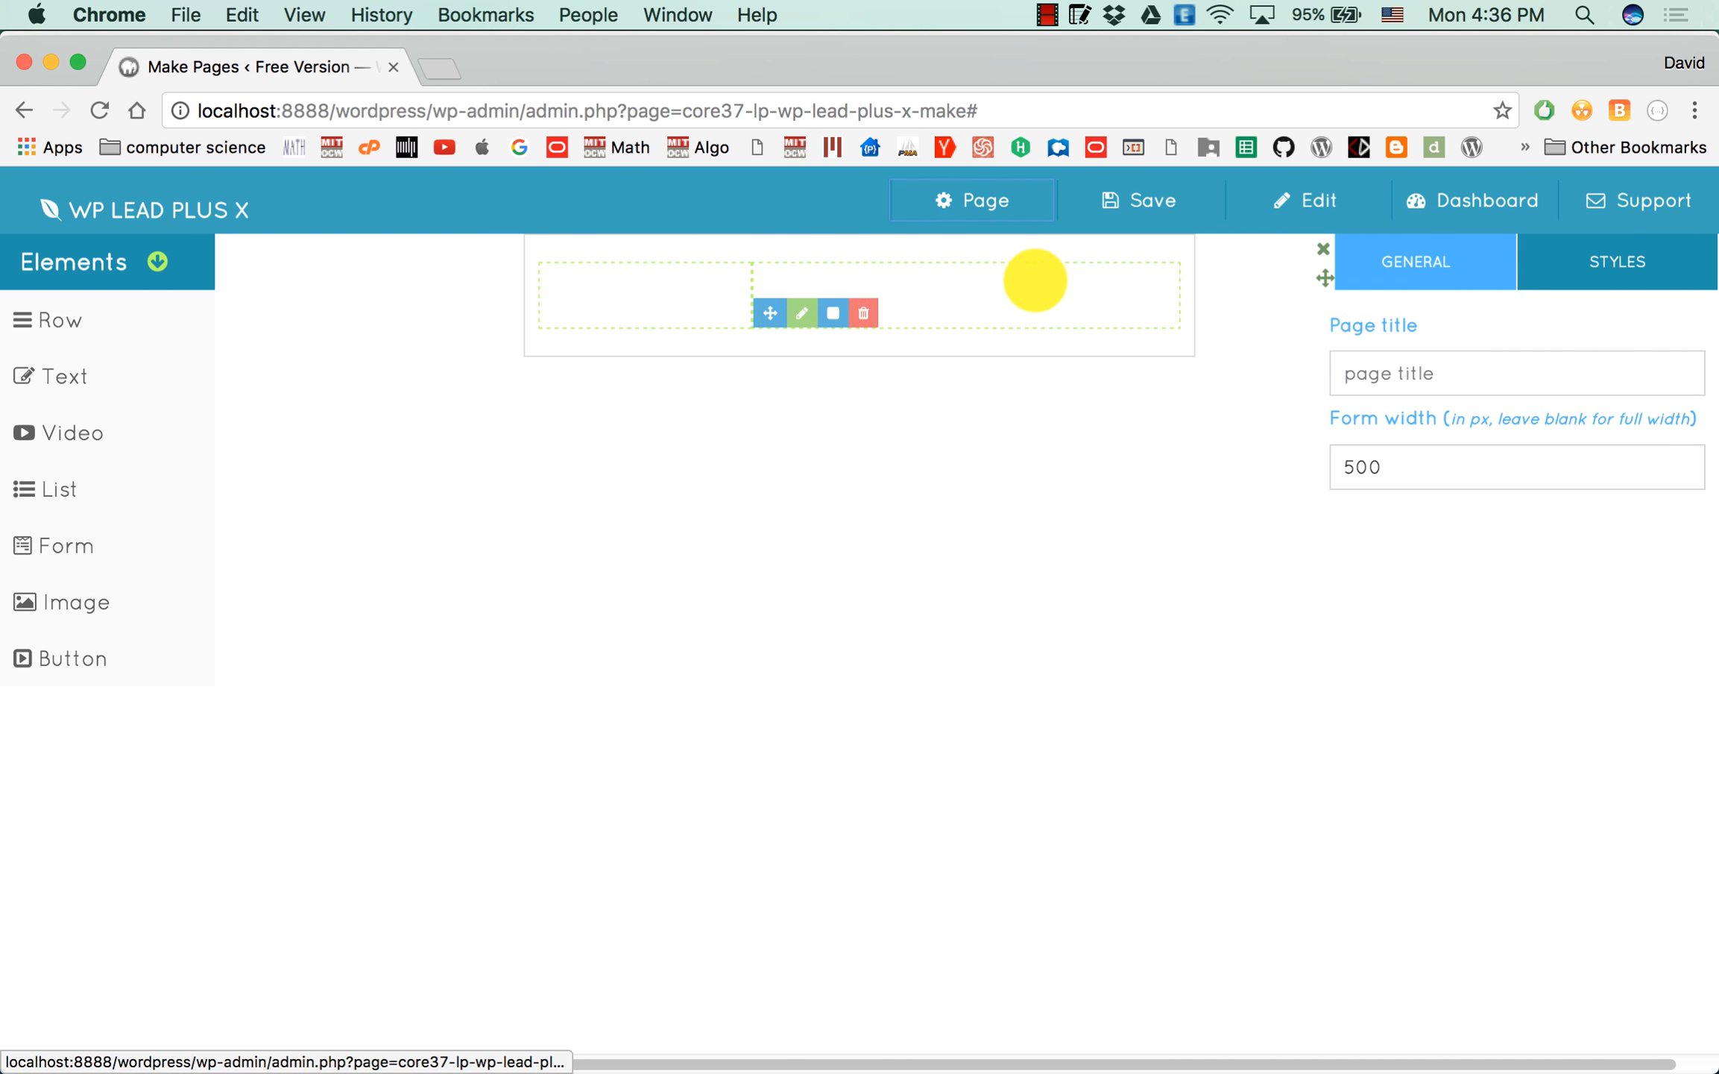
left_click(1343, 464)
left_click_drag(1351, 467, 1314, 466)
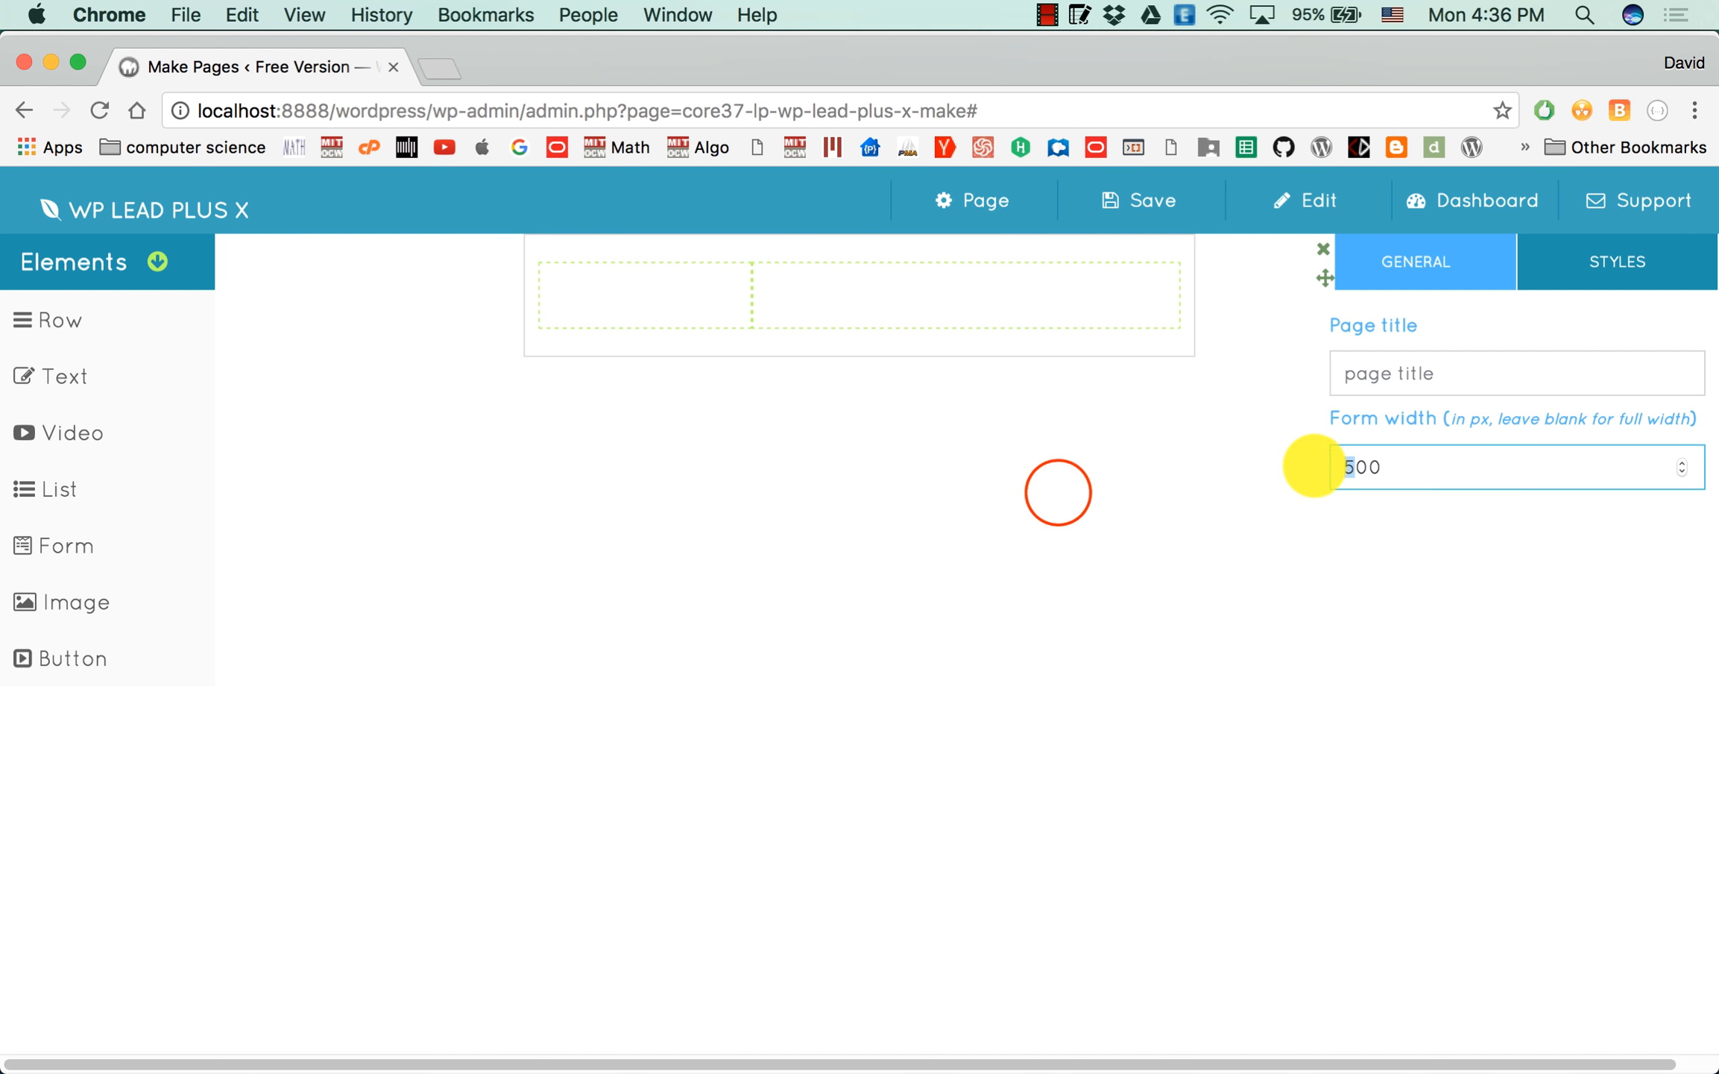
type("6")
left_click(1058, 491)
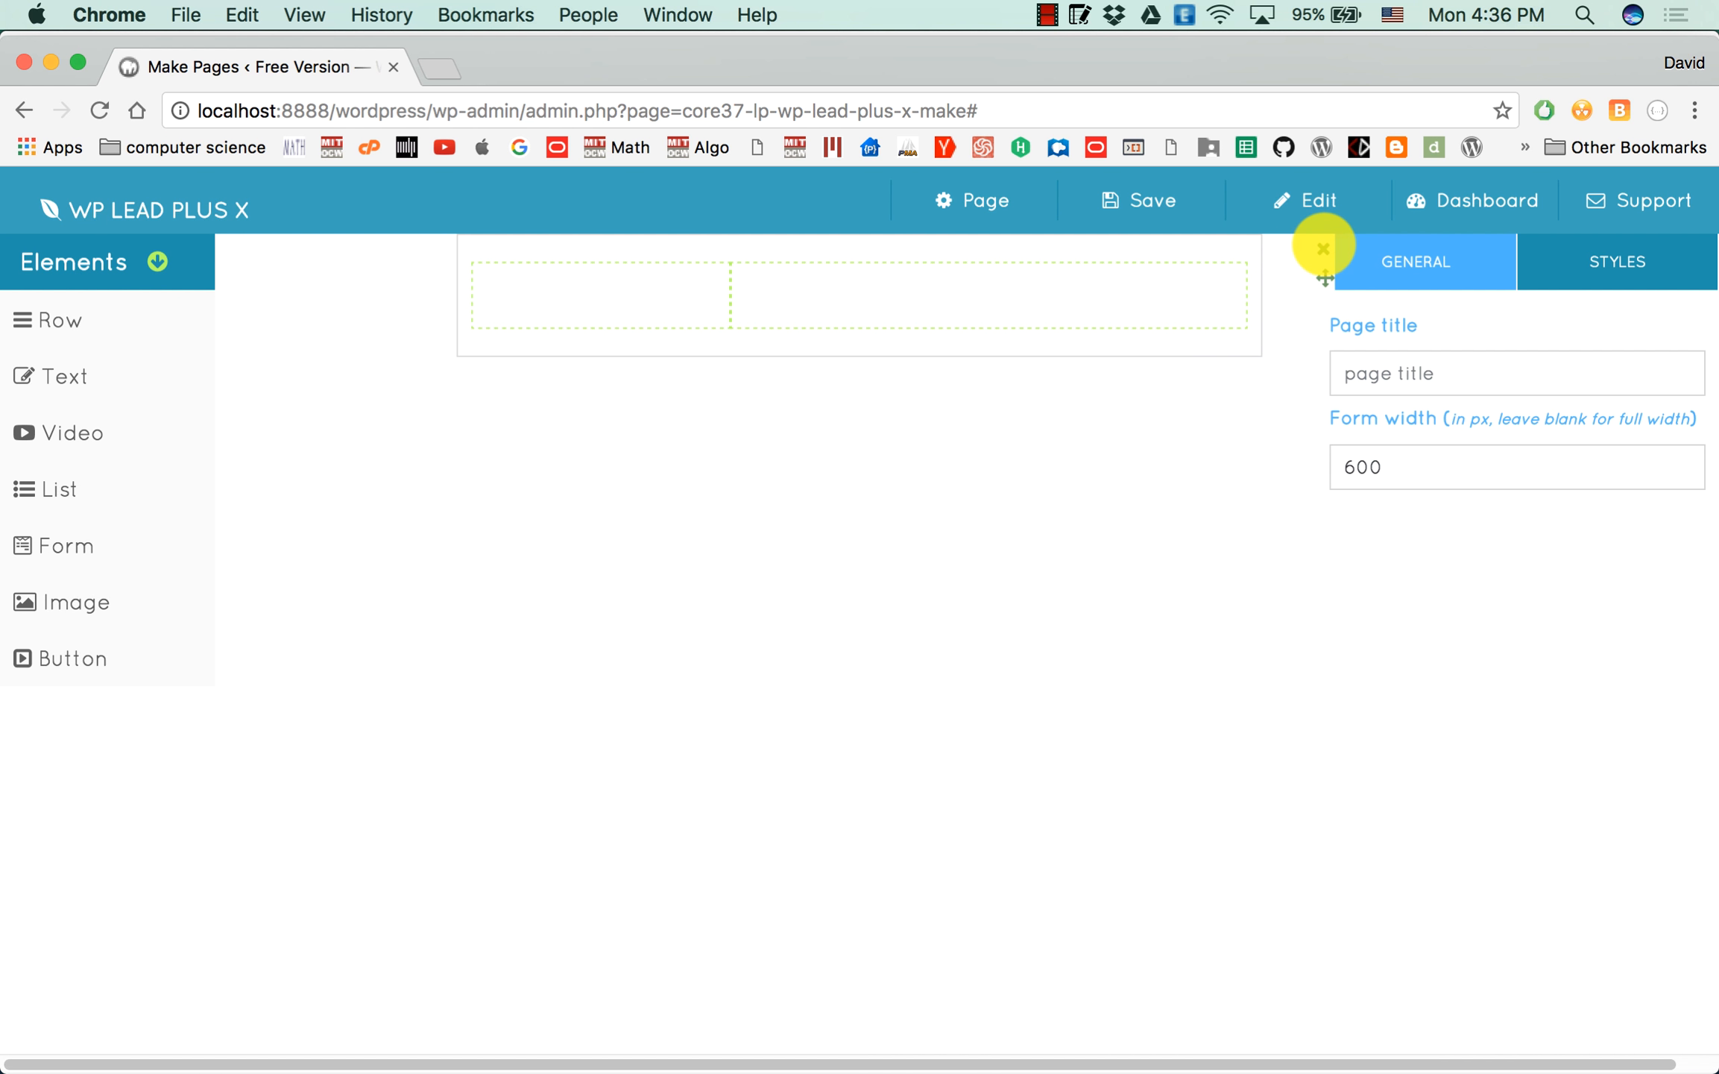
left_click(1324, 248)
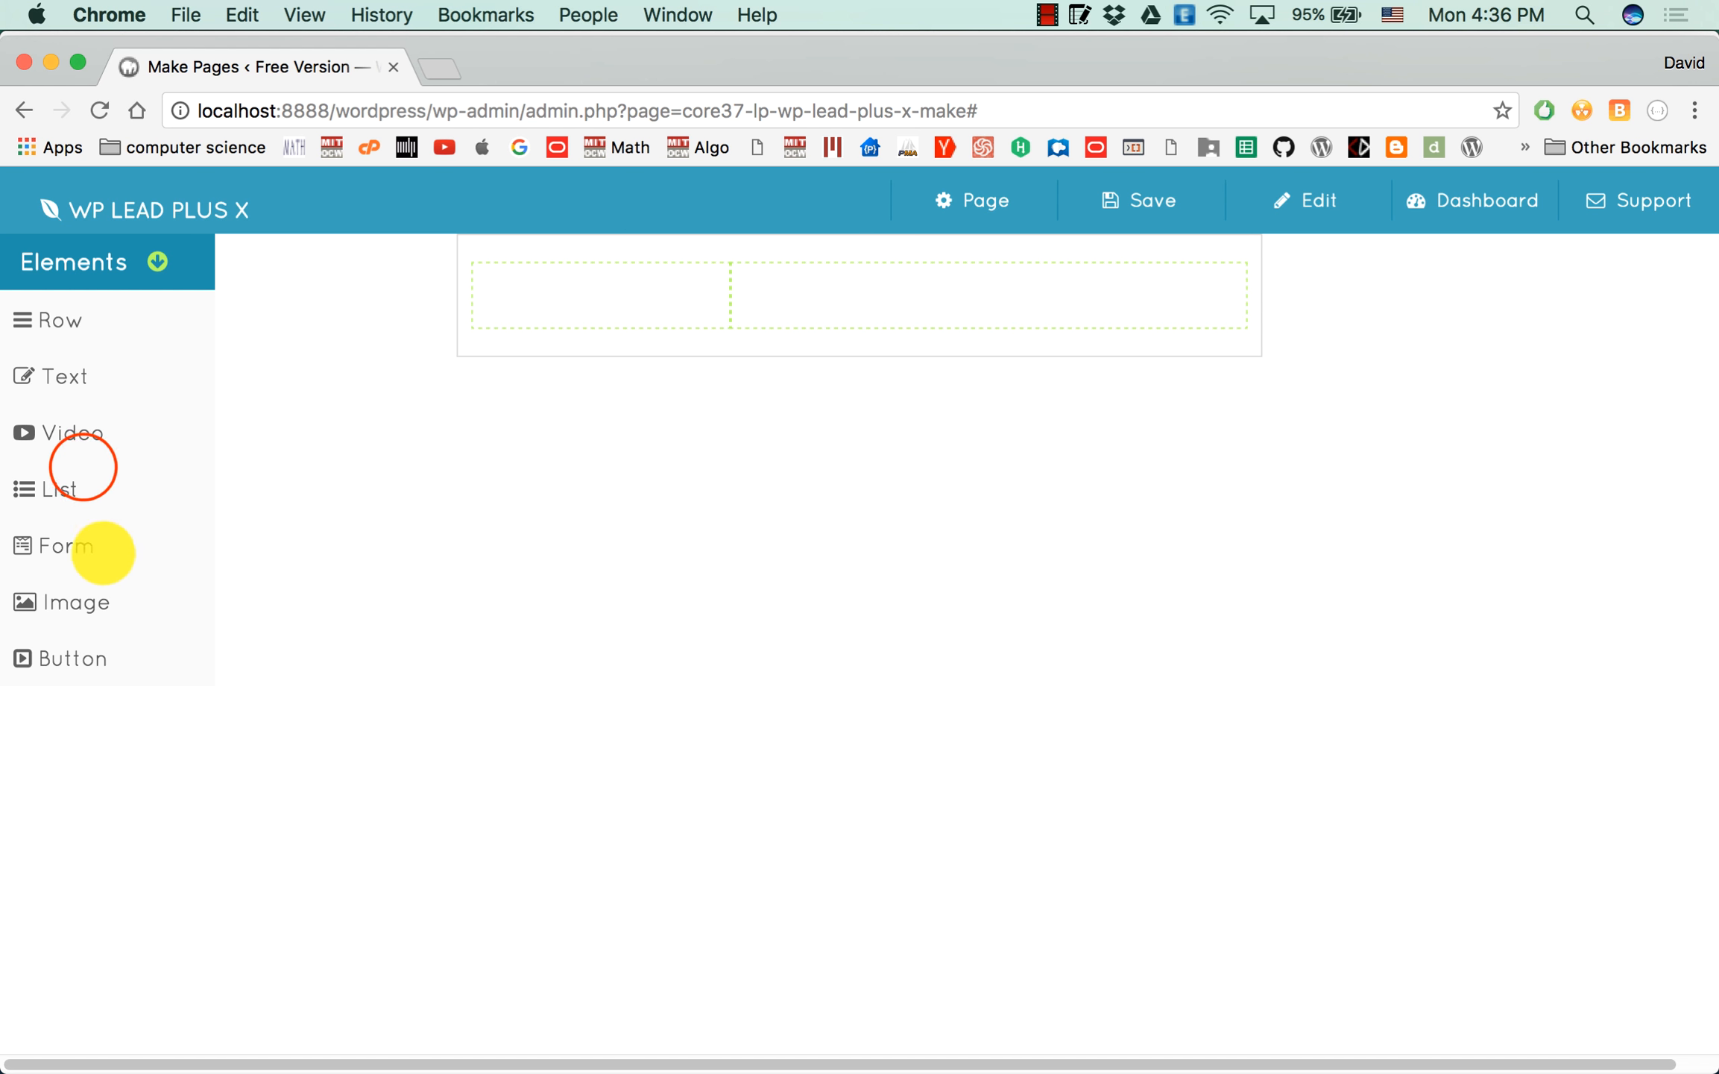
left_click_drag(103, 553, 595, 291)
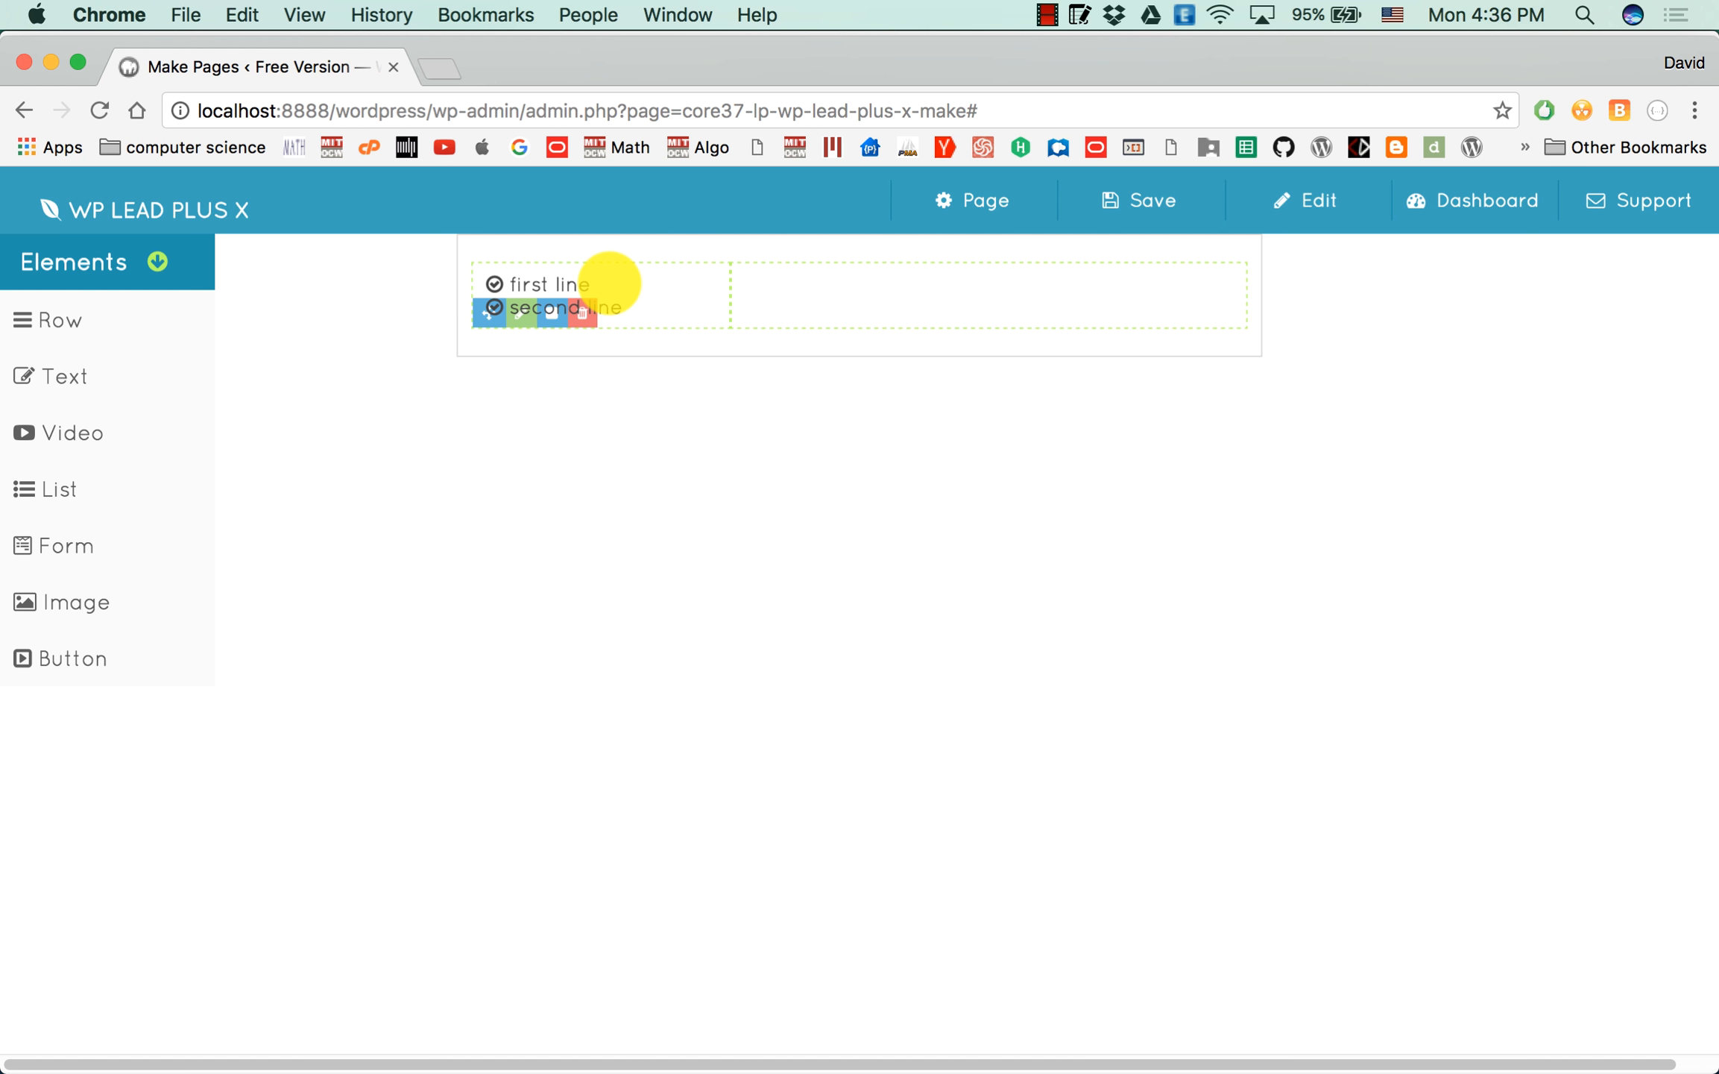
left_click(713, 280)
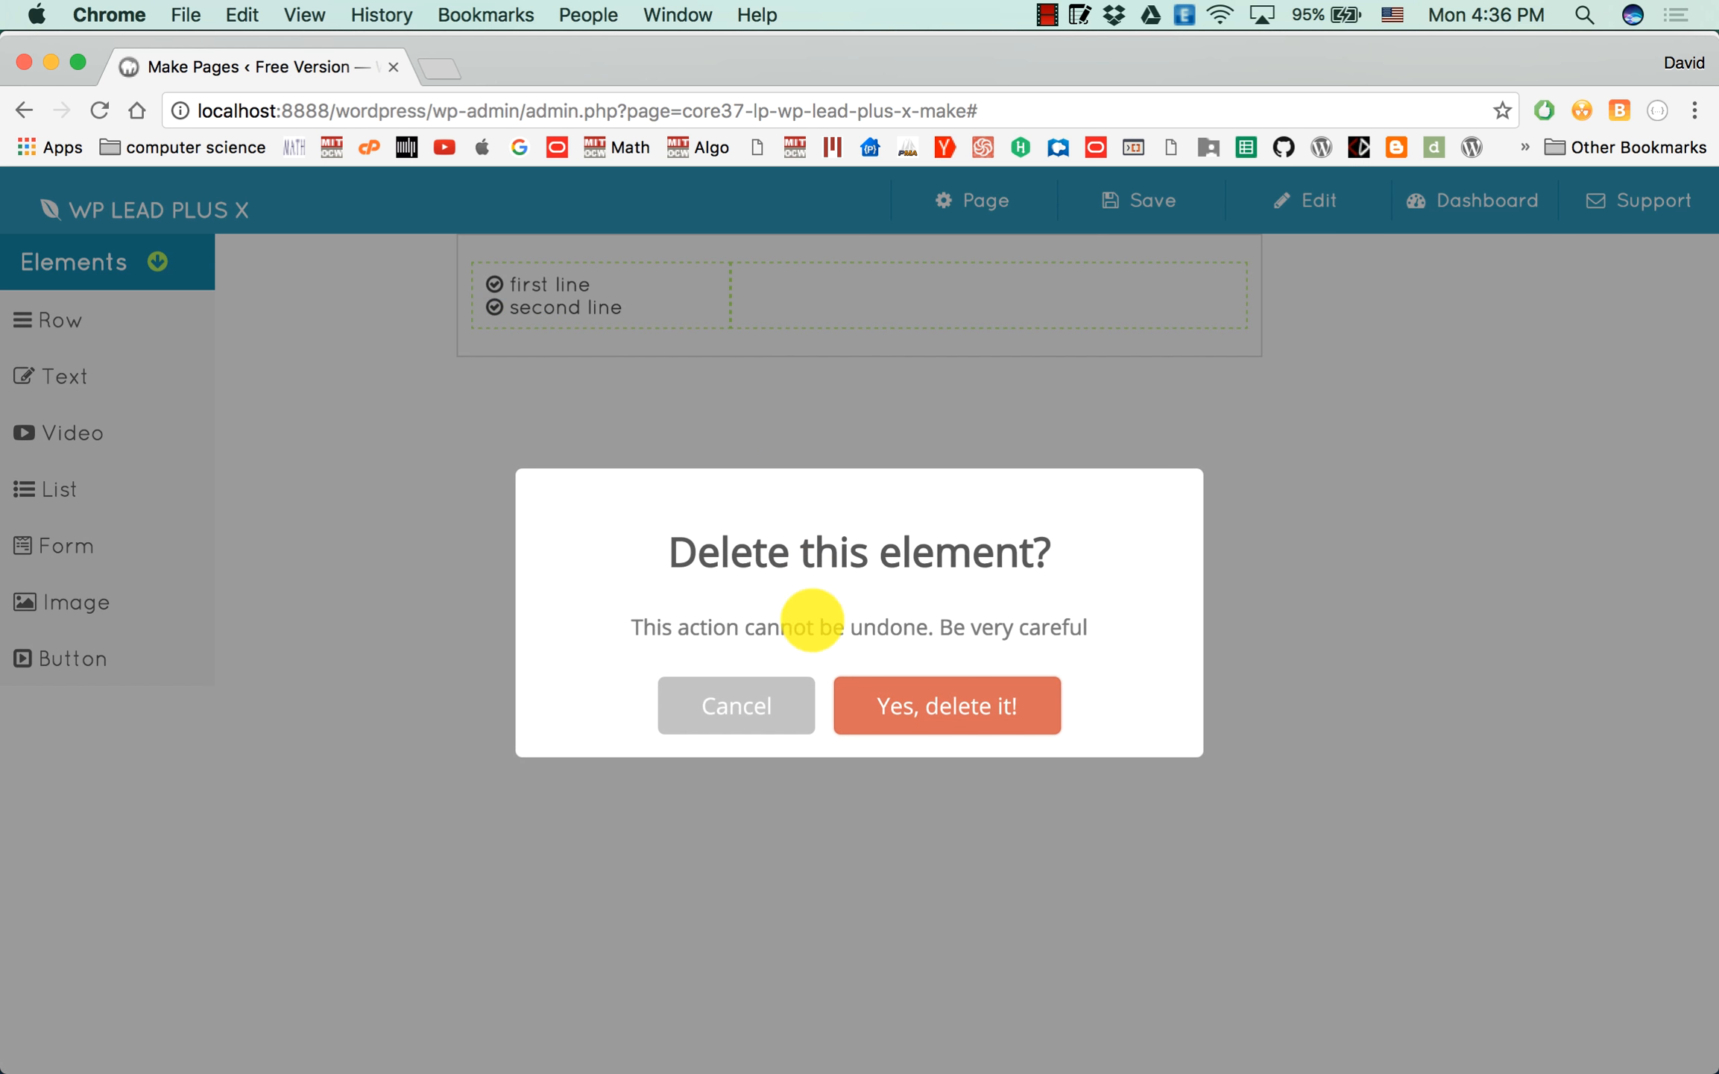
left_click(913, 708)
Add an image element to the narrow 1/3 column of the row.
left_click_drag(85, 596, 503, 362)
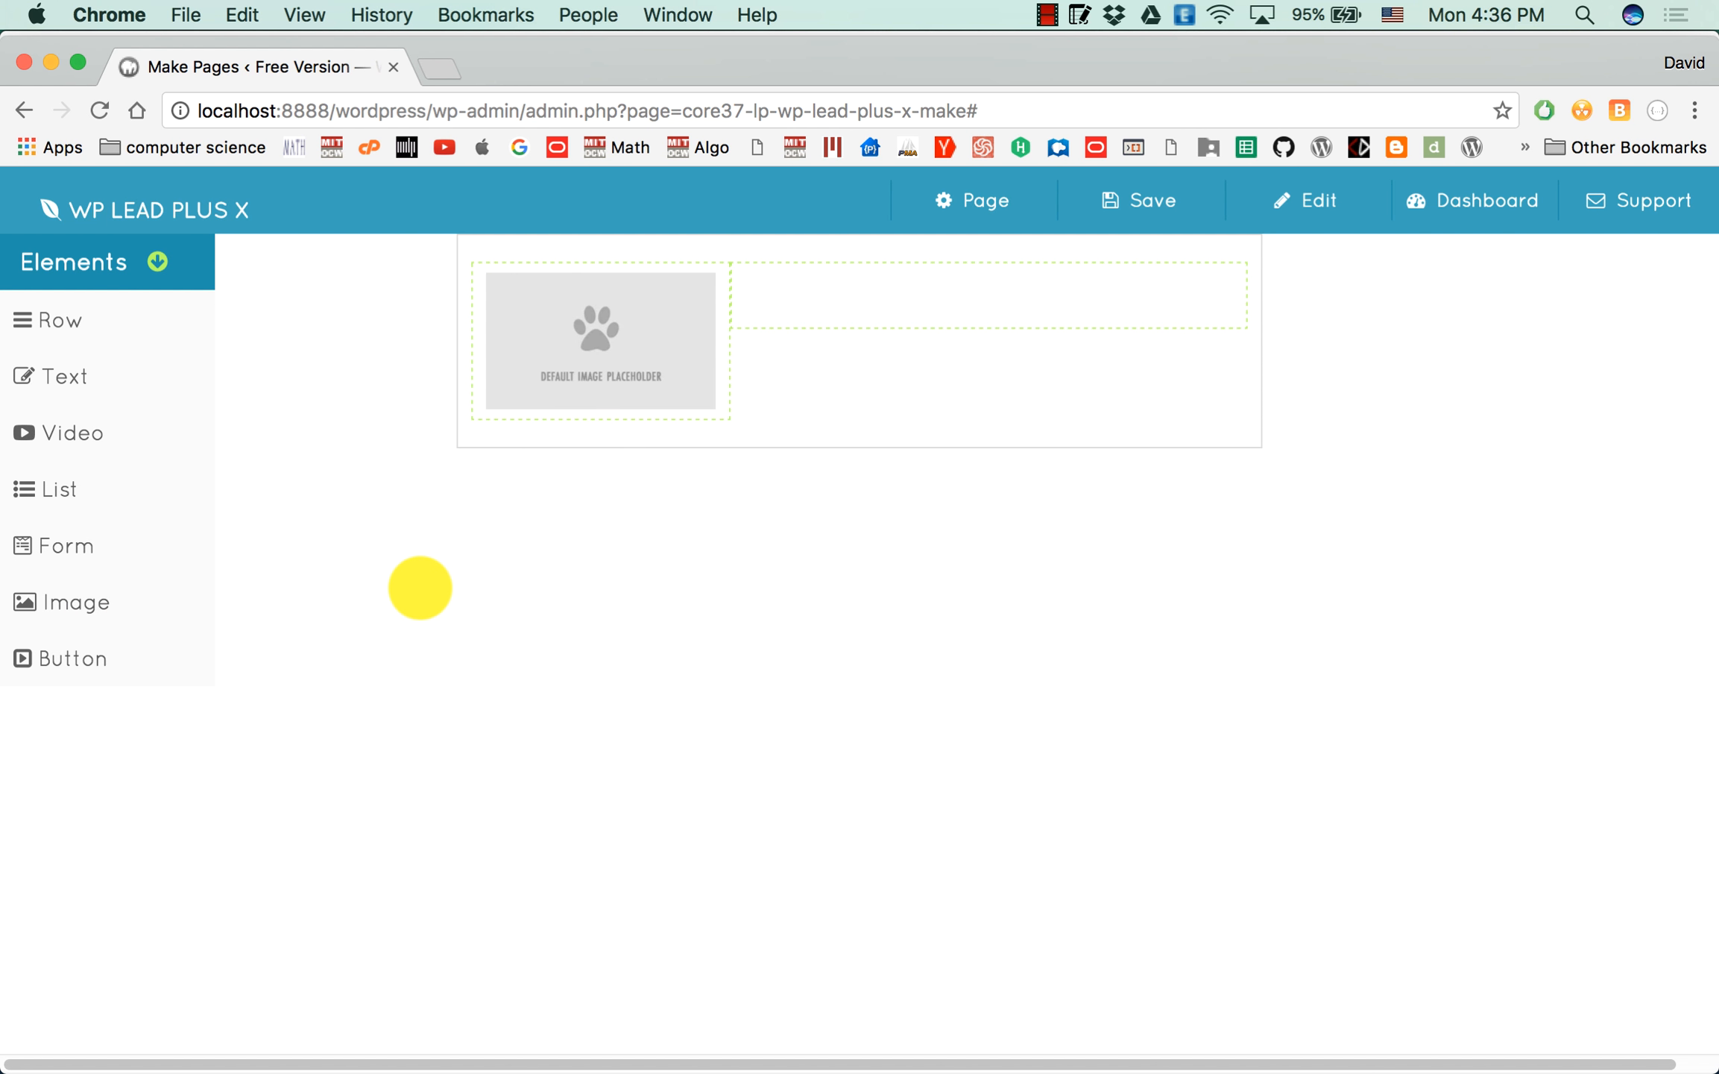
mouse_move(616, 401)
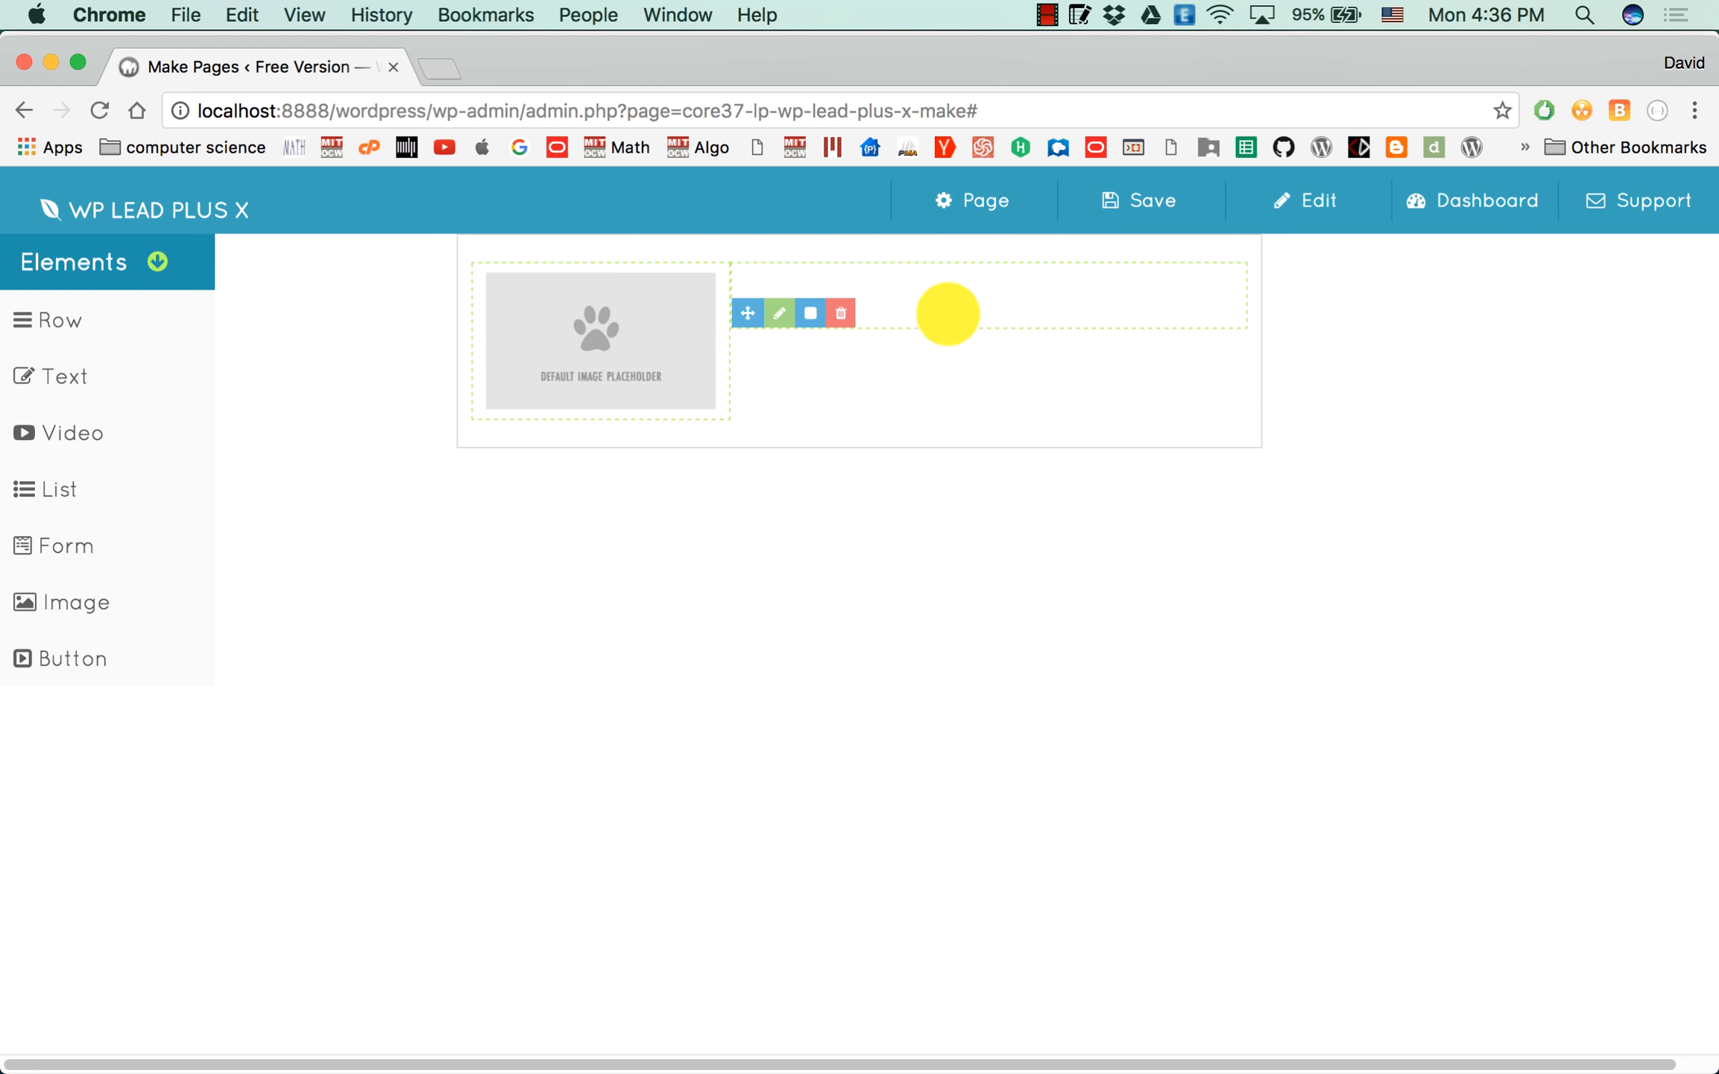
Add two text elements to the wide 2/3 column, with a form element below them.
left_click_drag(49, 362, 932, 288)
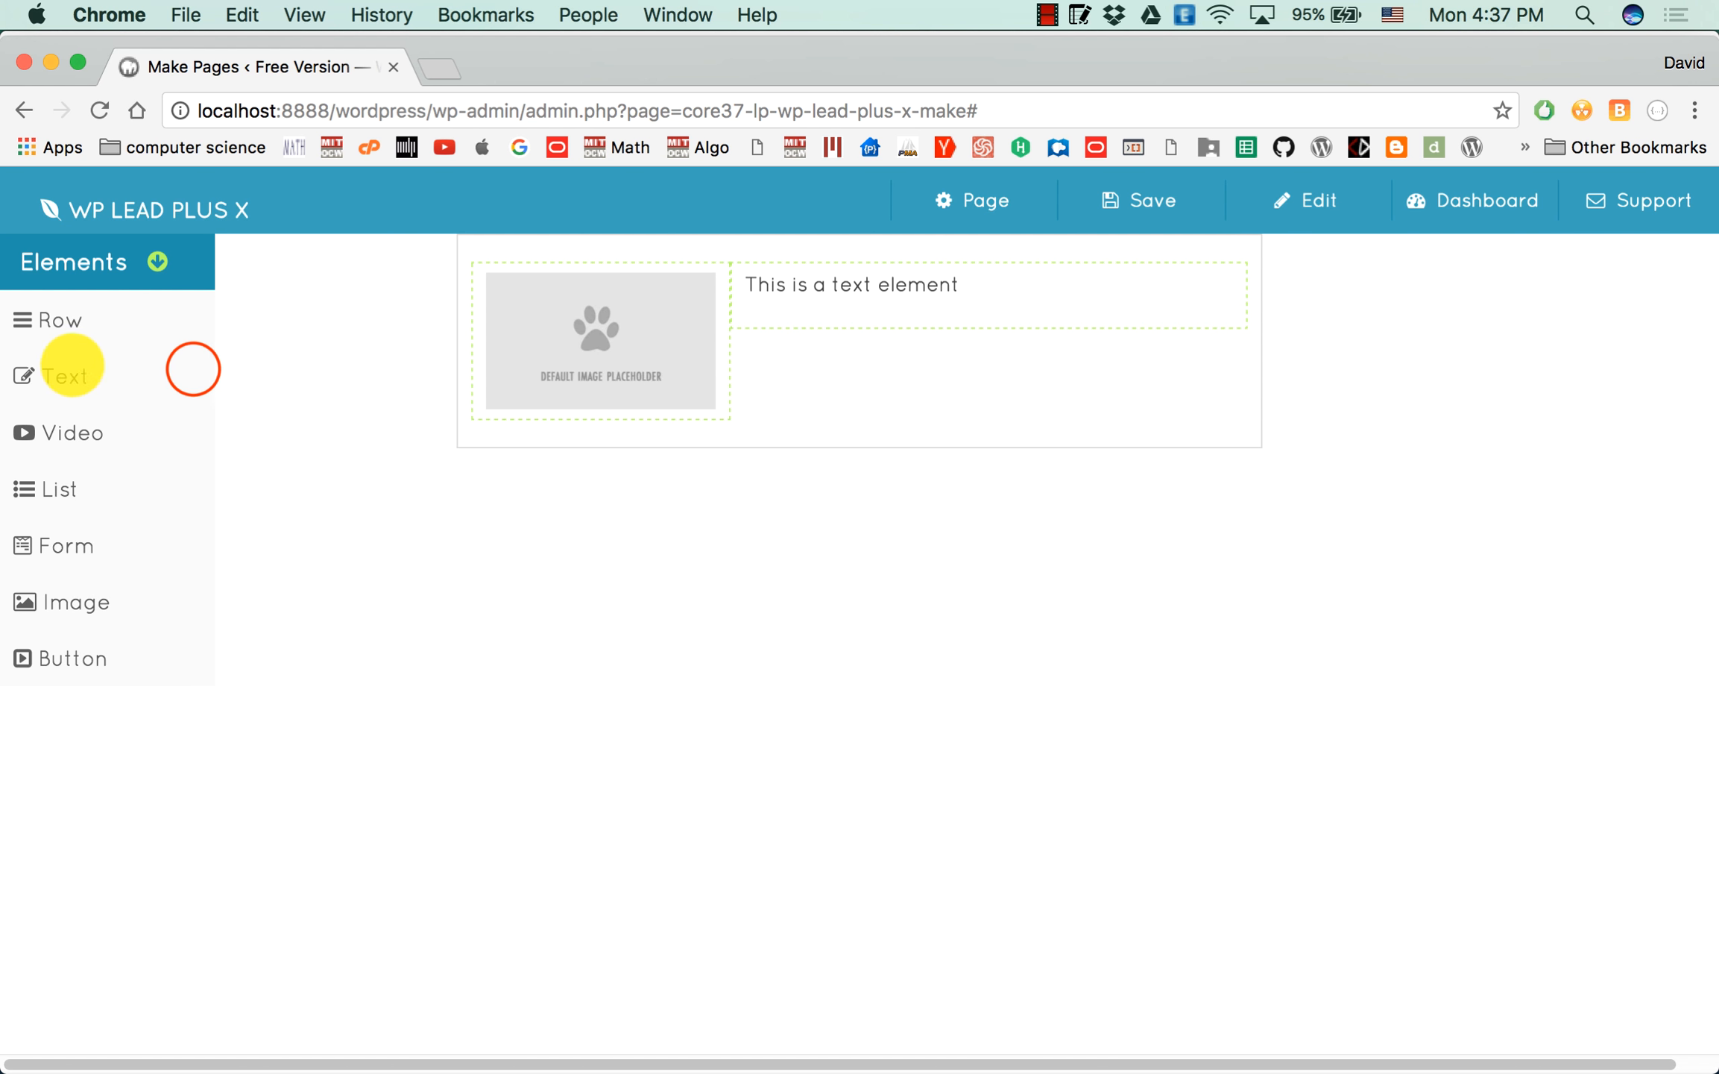
left_click_drag(56, 373, 864, 307)
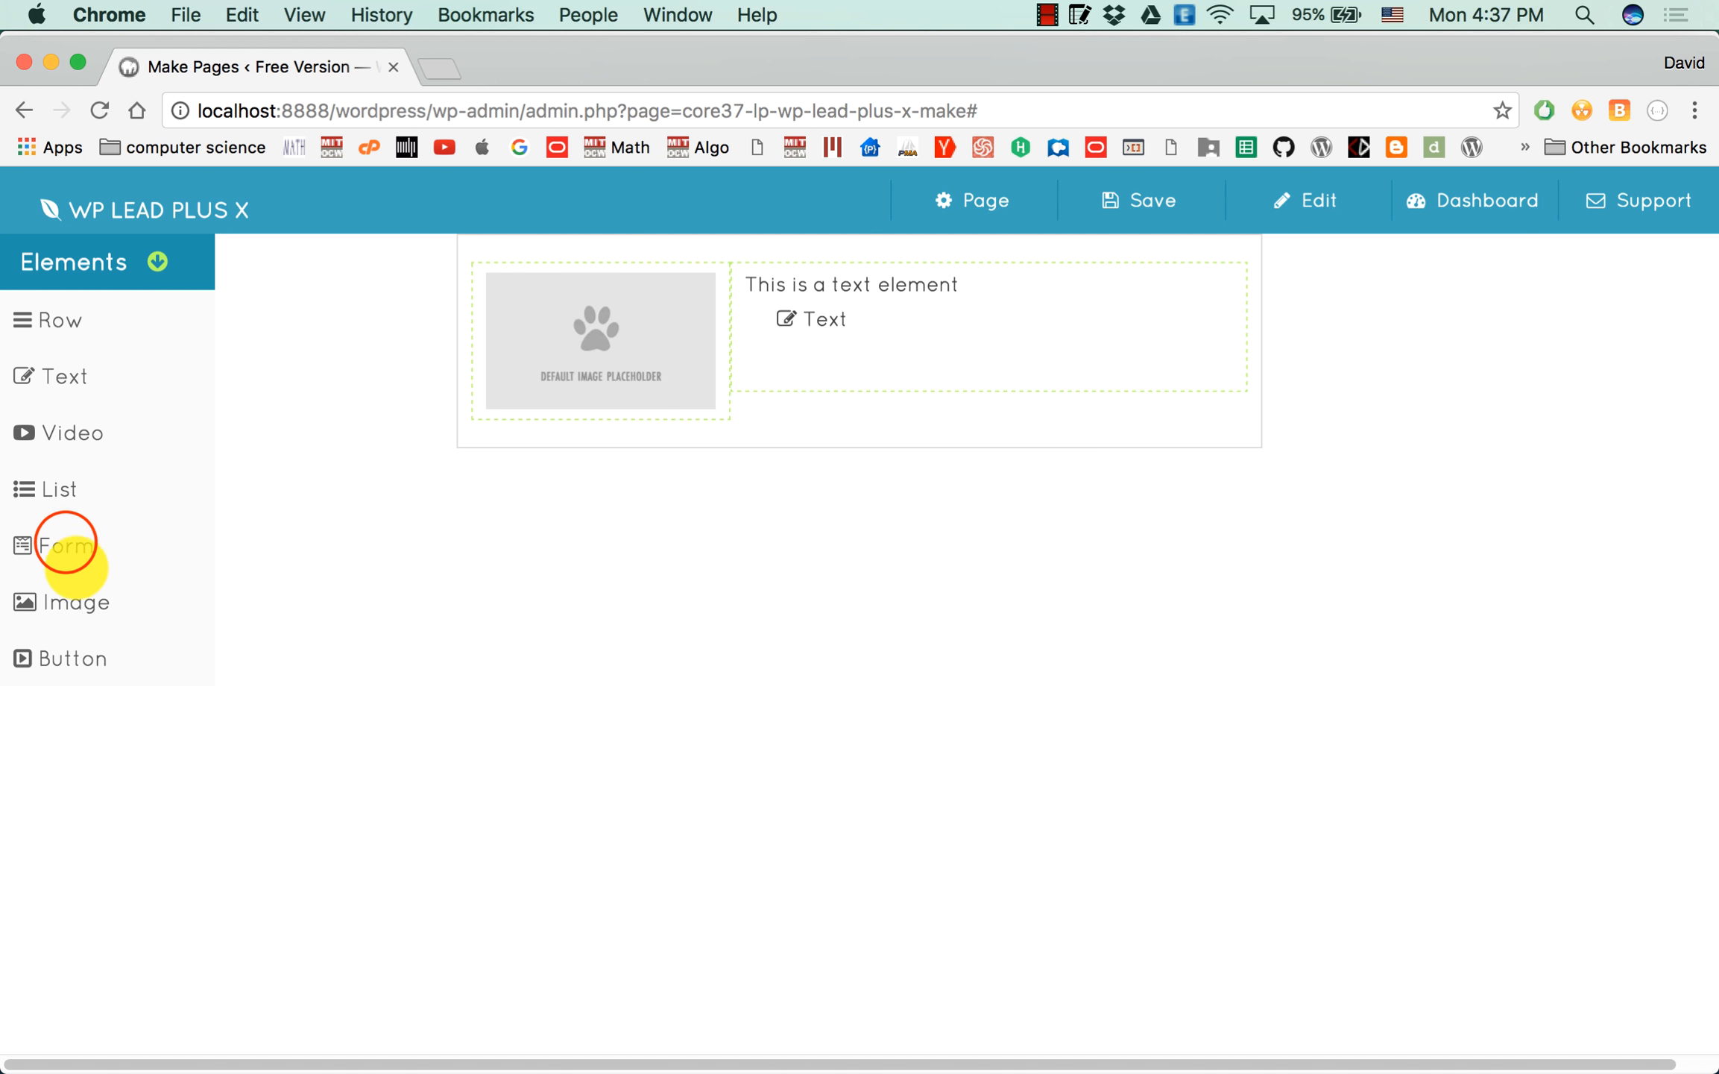
left_click_drag(62, 542, 919, 373)
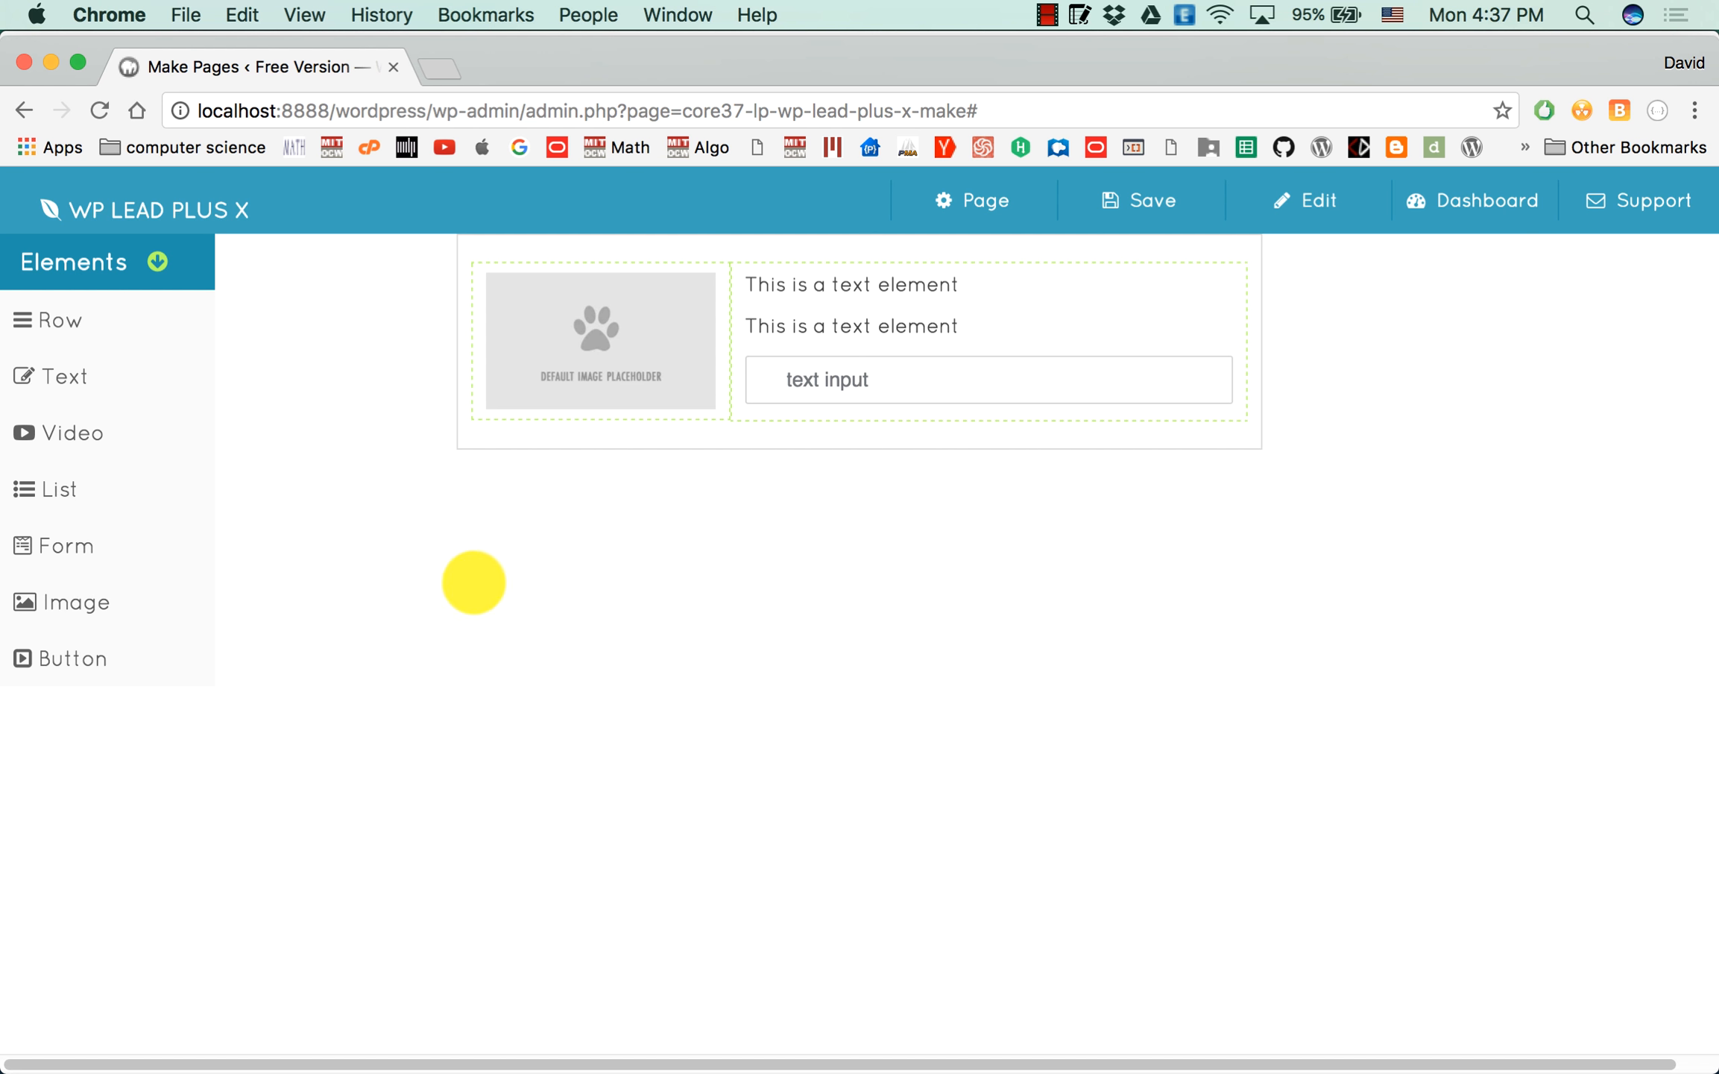
Replace the placeholder image by uploading htn7.jpg from the Desktop folder and using it in the narrow column.
mouse_move(567, 395)
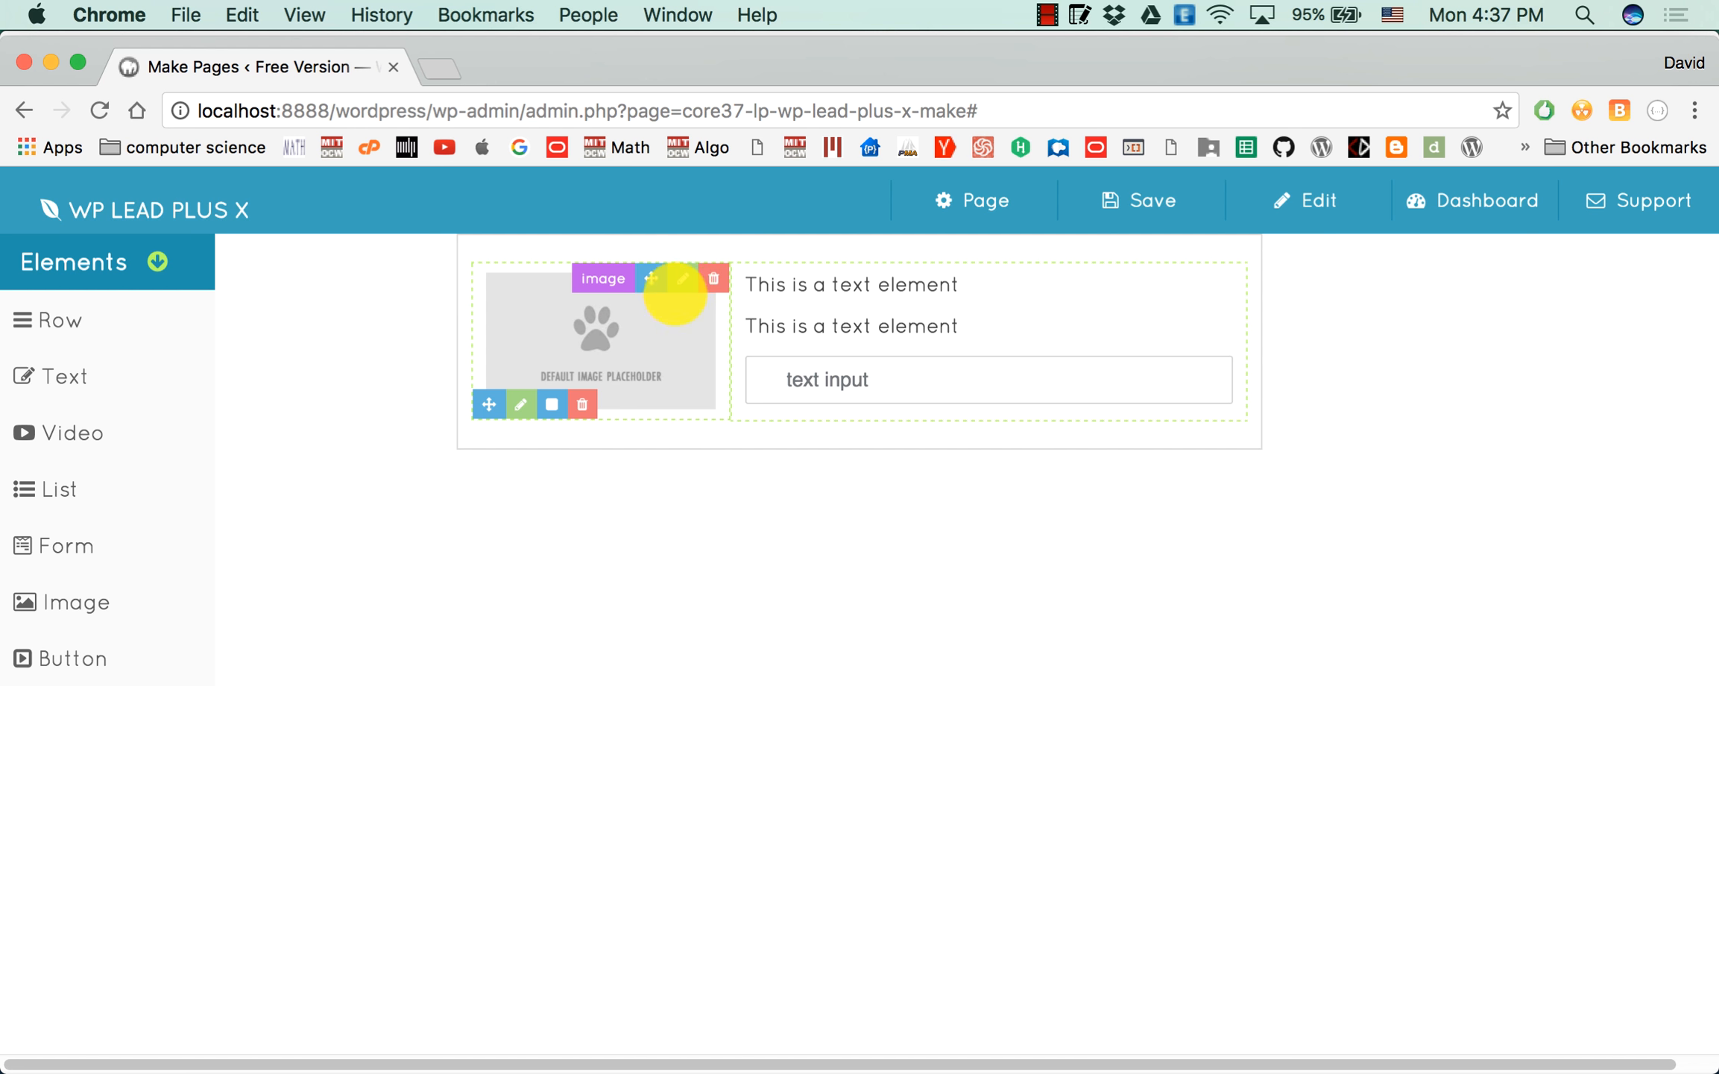
left_click(677, 282)
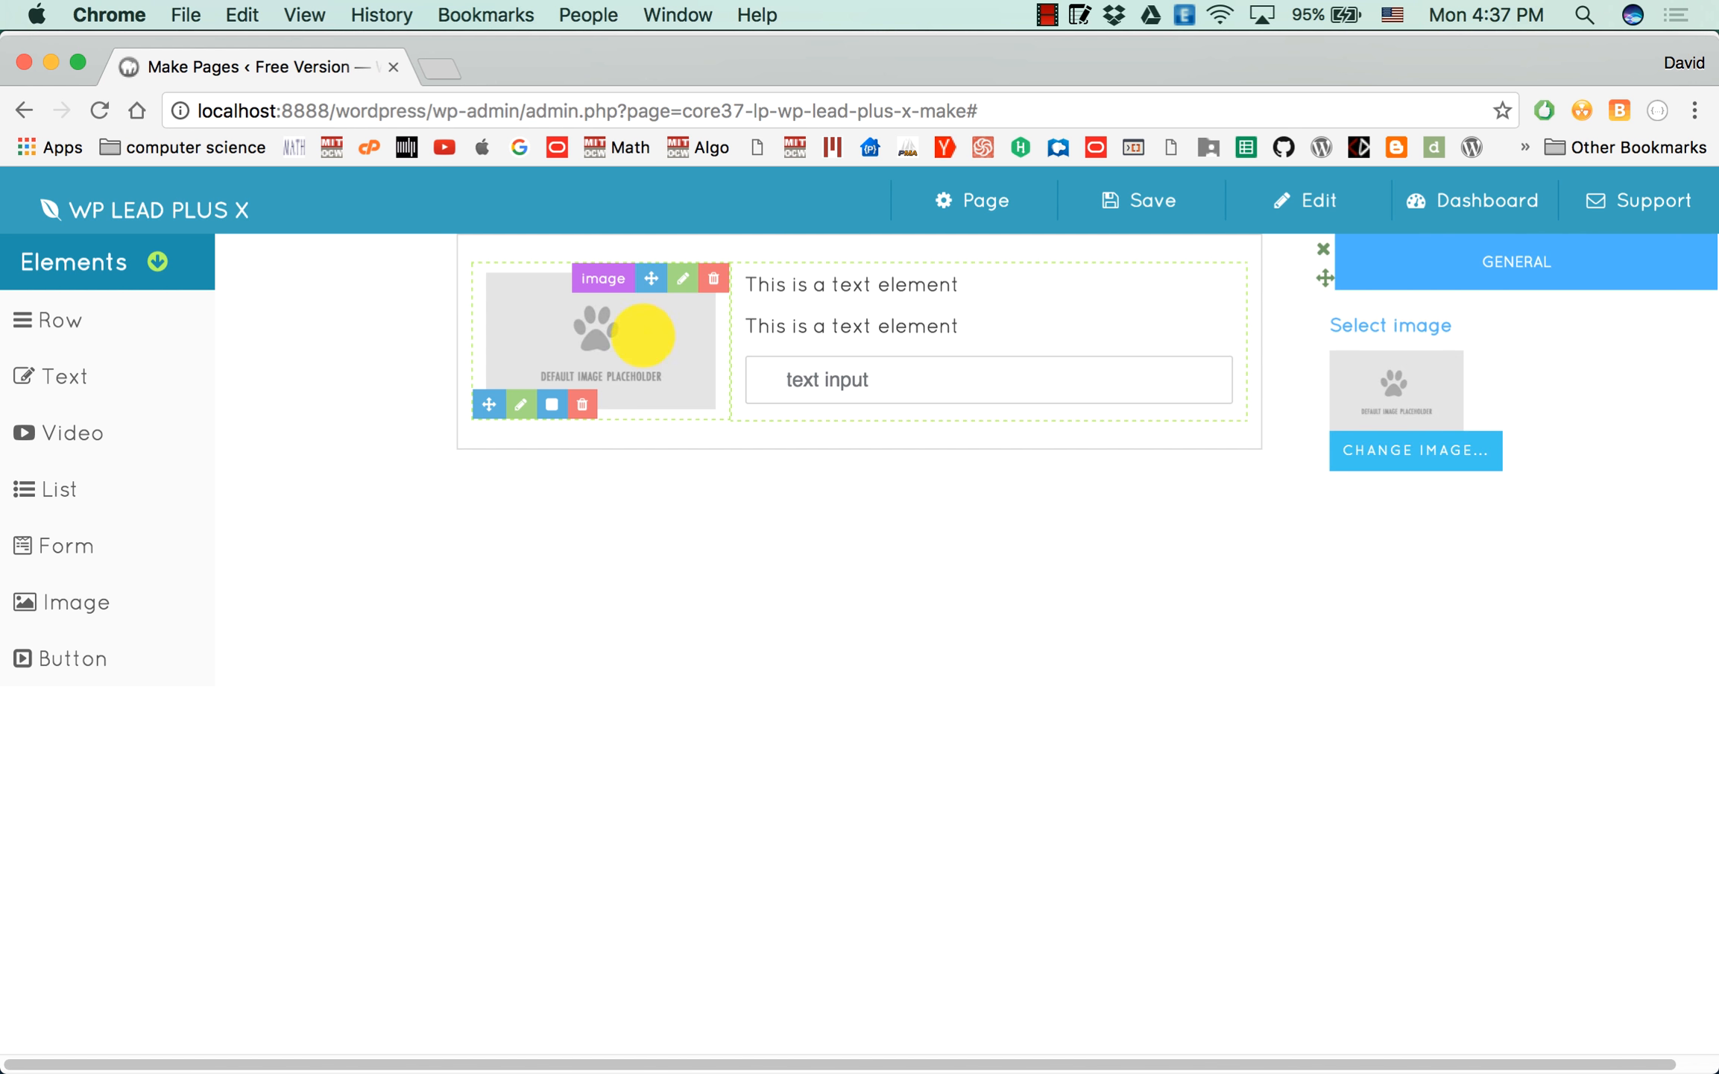
left_click(1402, 448)
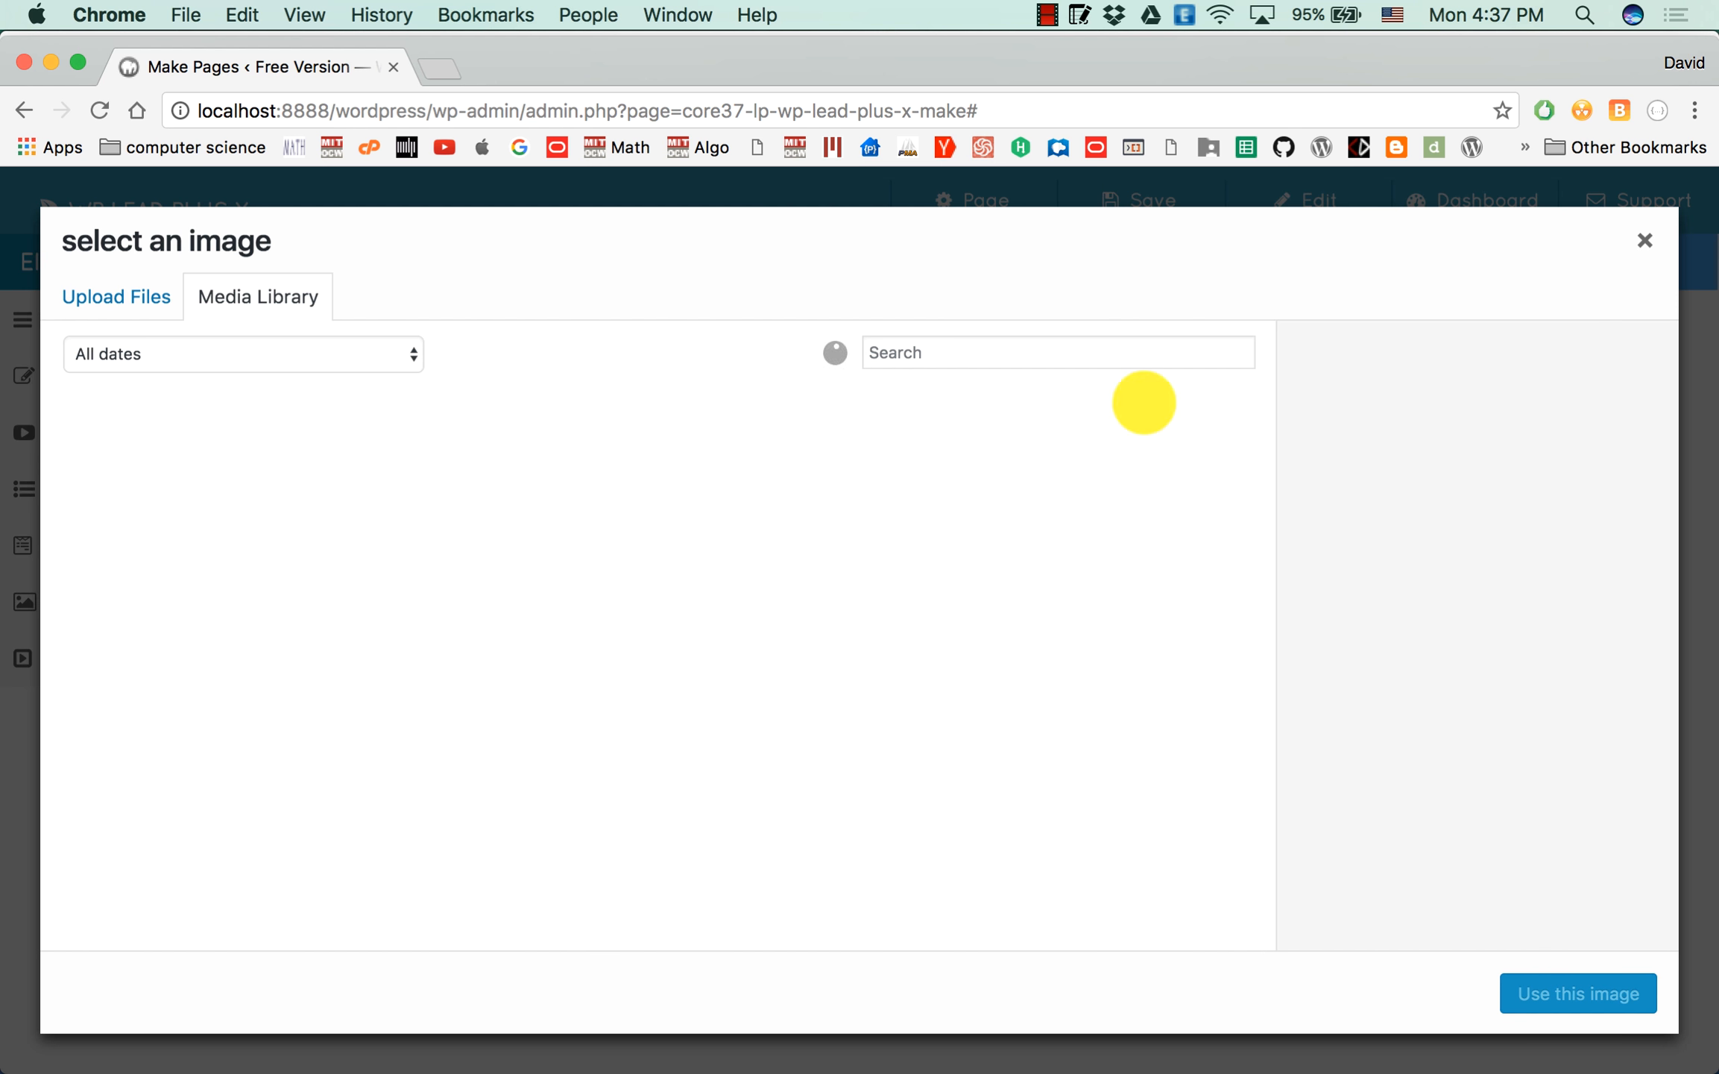
left_click(133, 293)
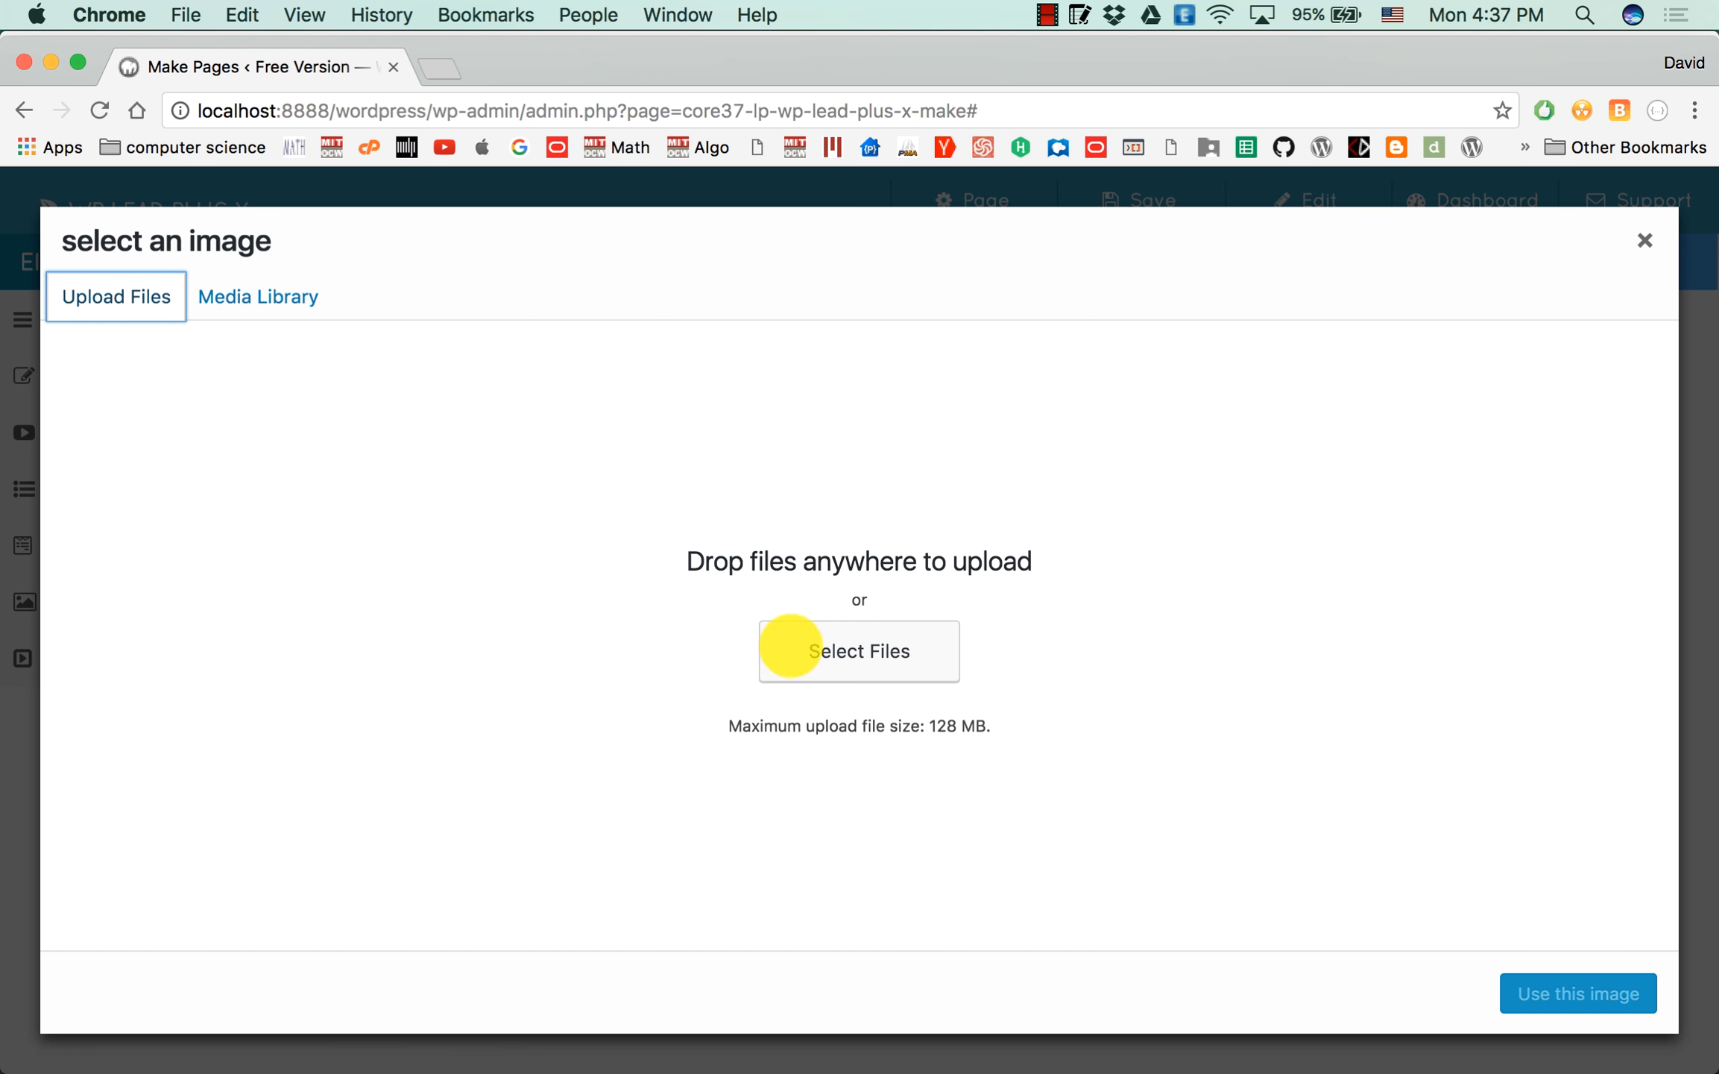
left_click(856, 650)
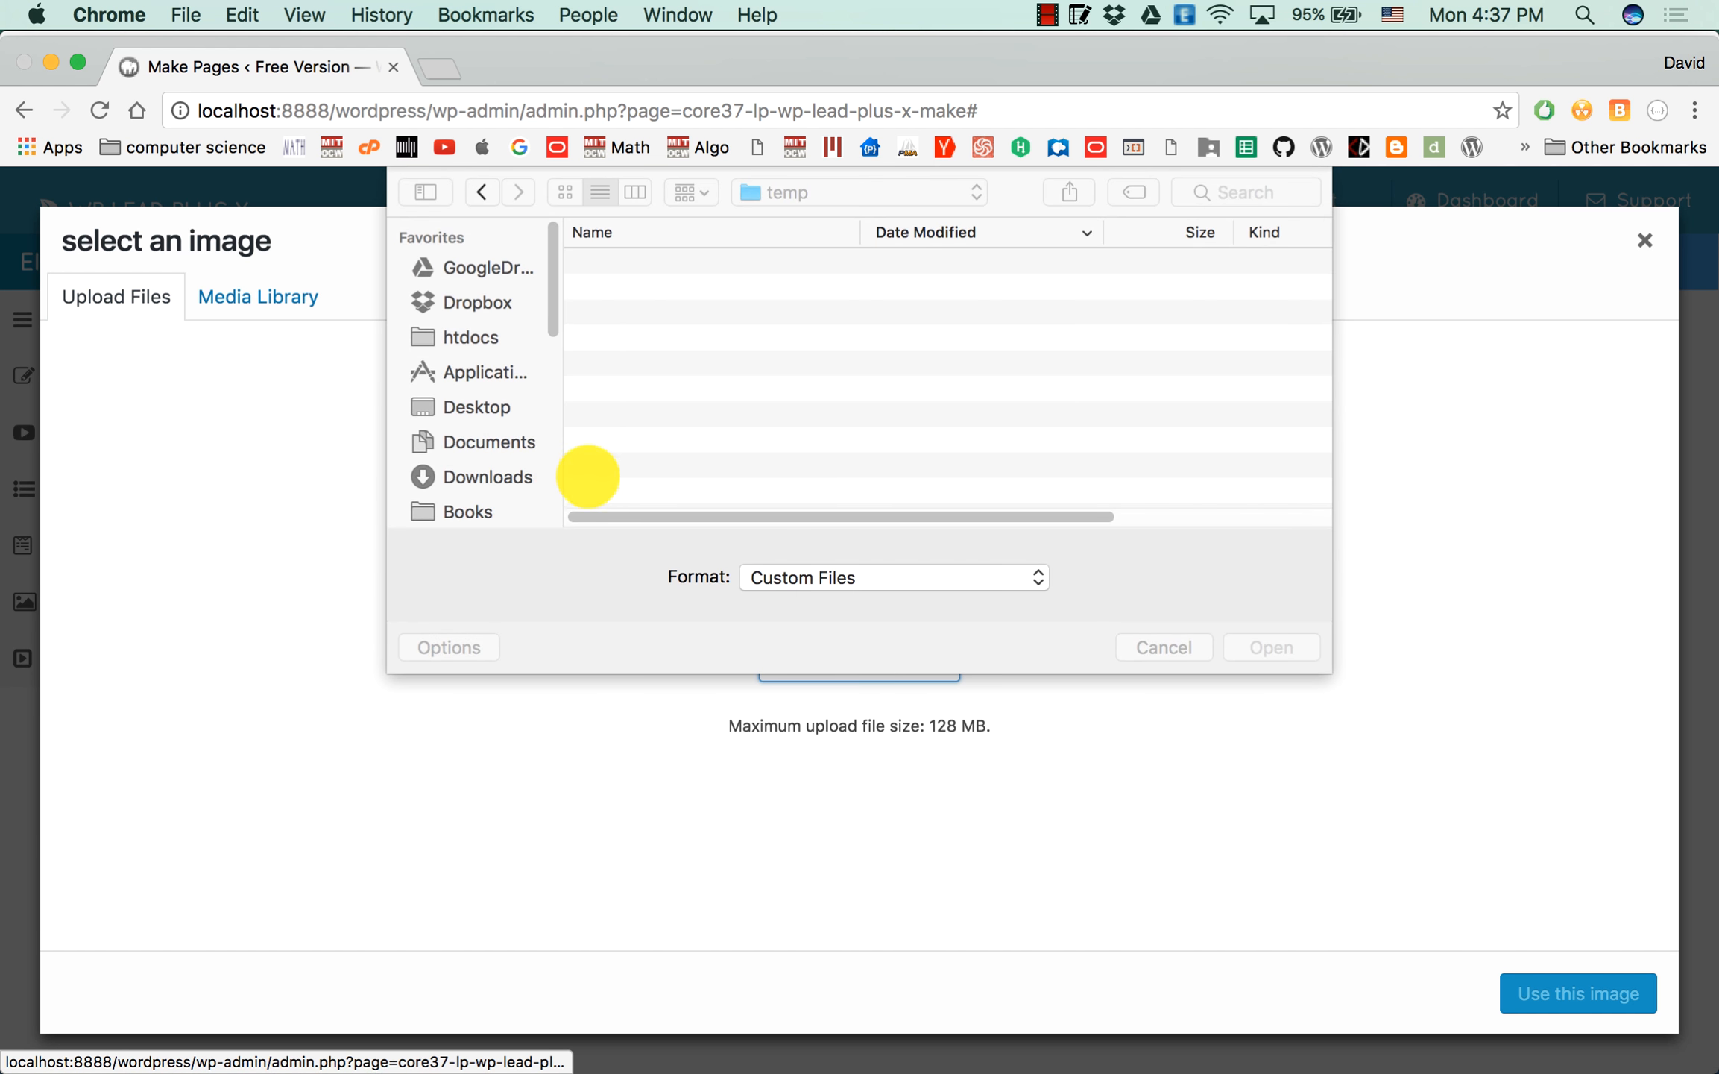
left_click(468, 408)
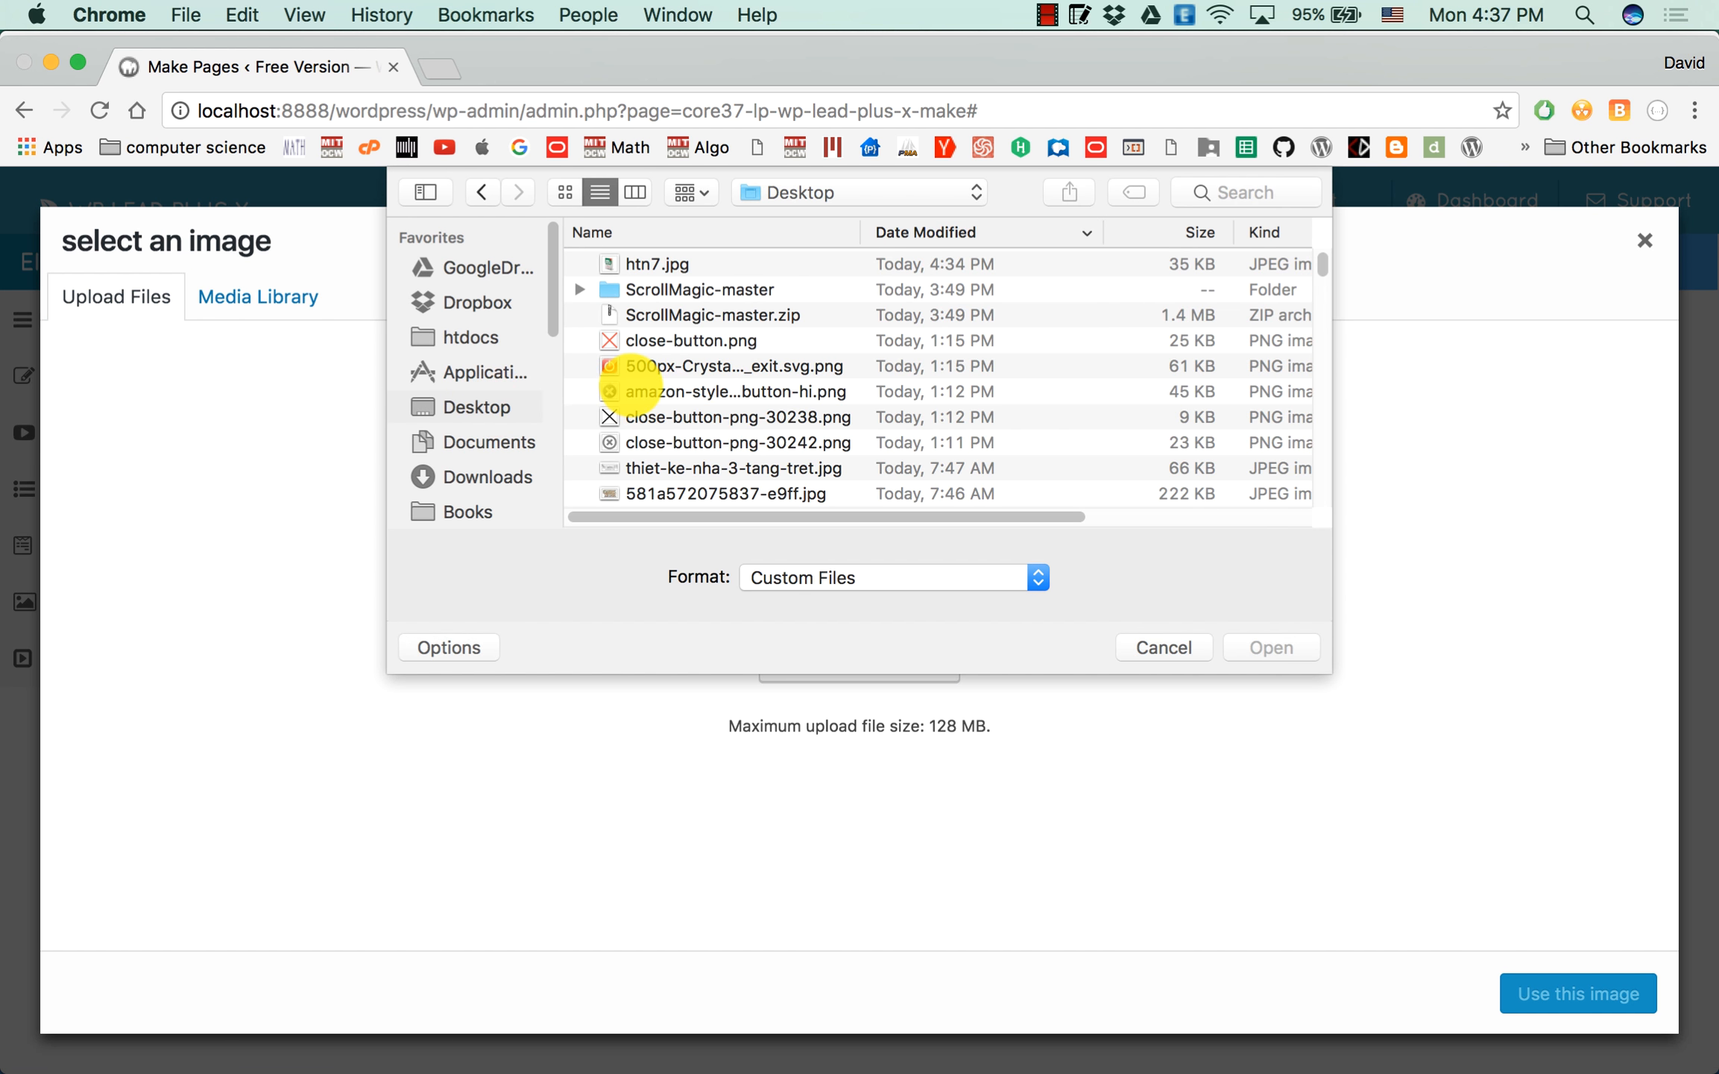
double_click(660, 261)
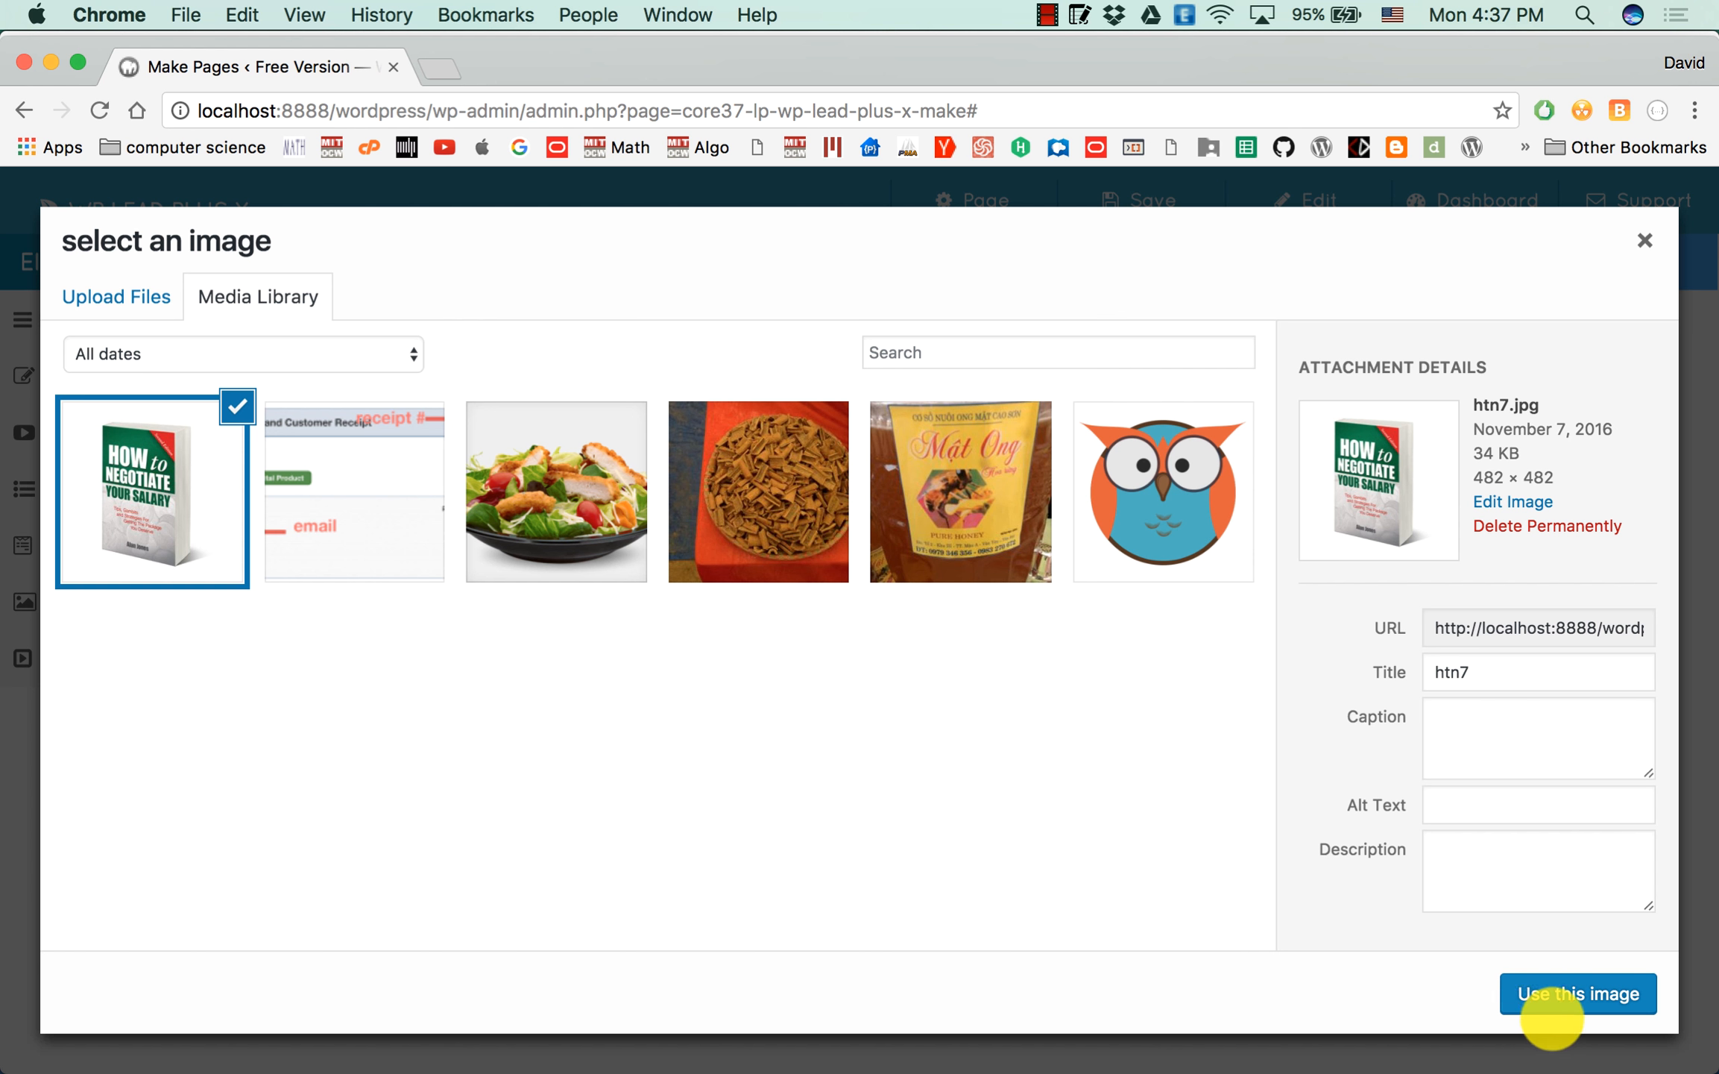
left_click(1544, 991)
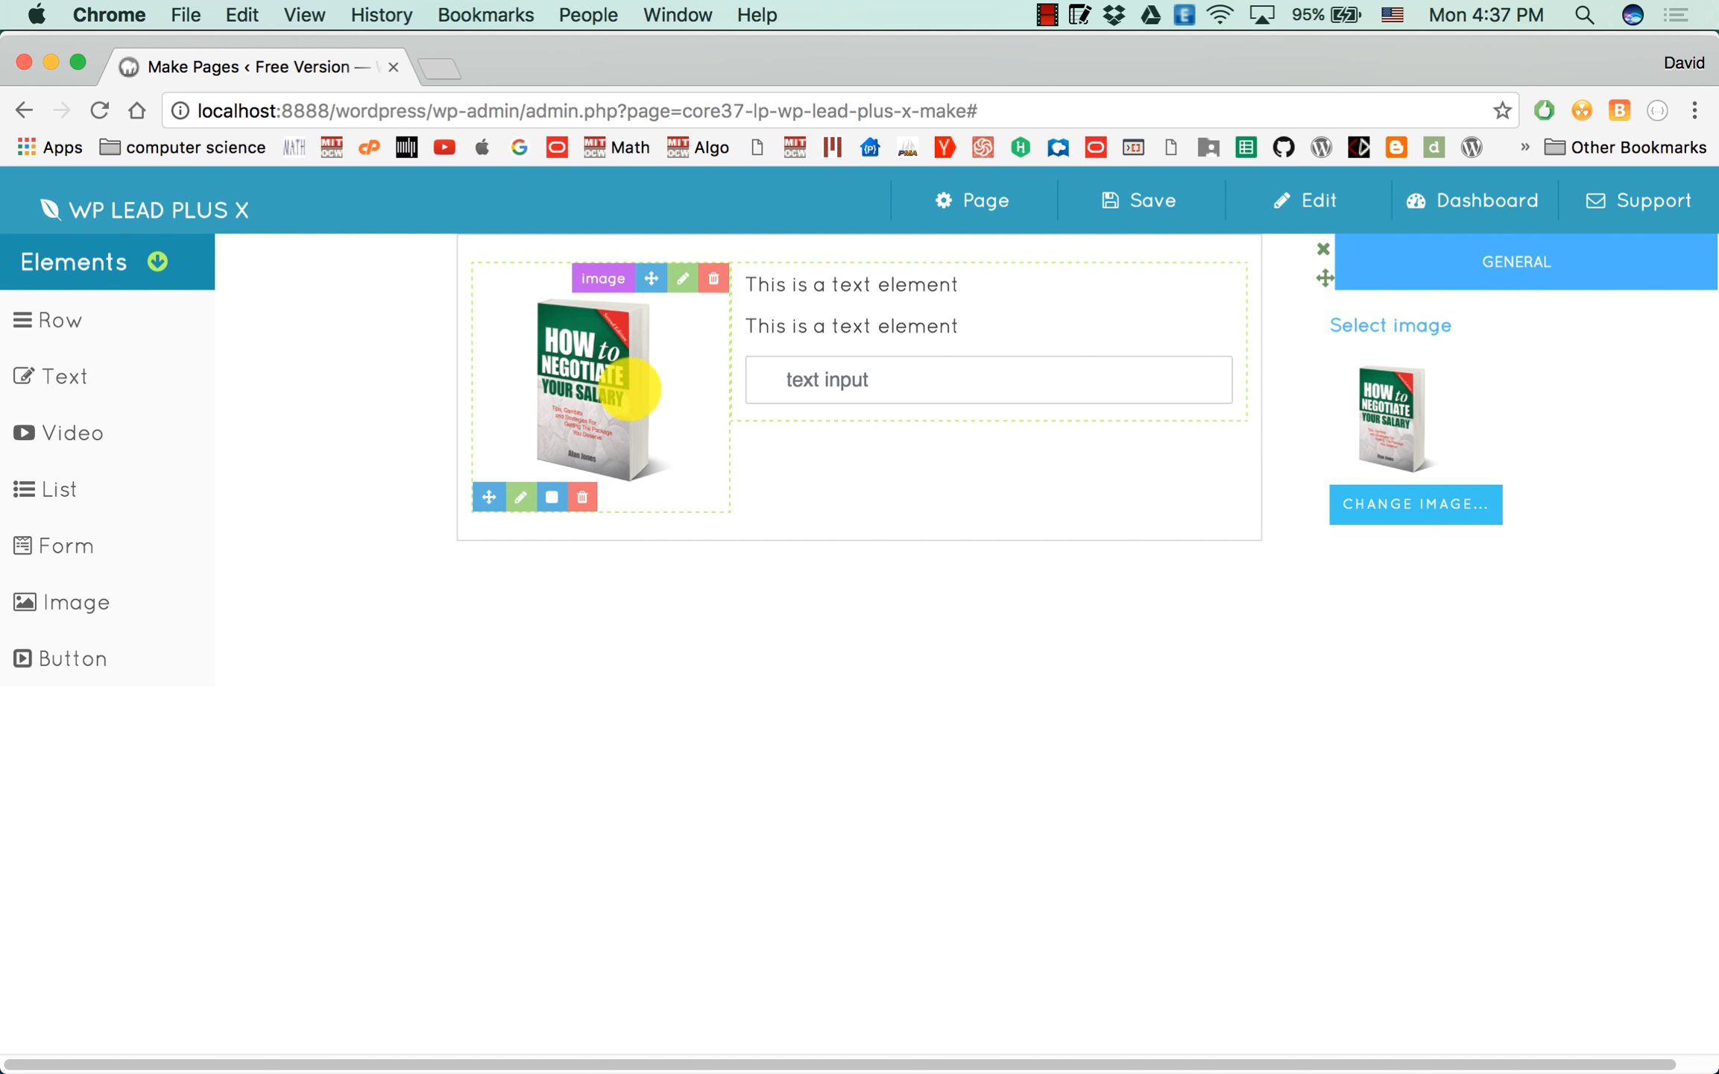
Replace the first text element's content with "10 Secrets To Negotiate Your Salary".
mouse_move(917, 282)
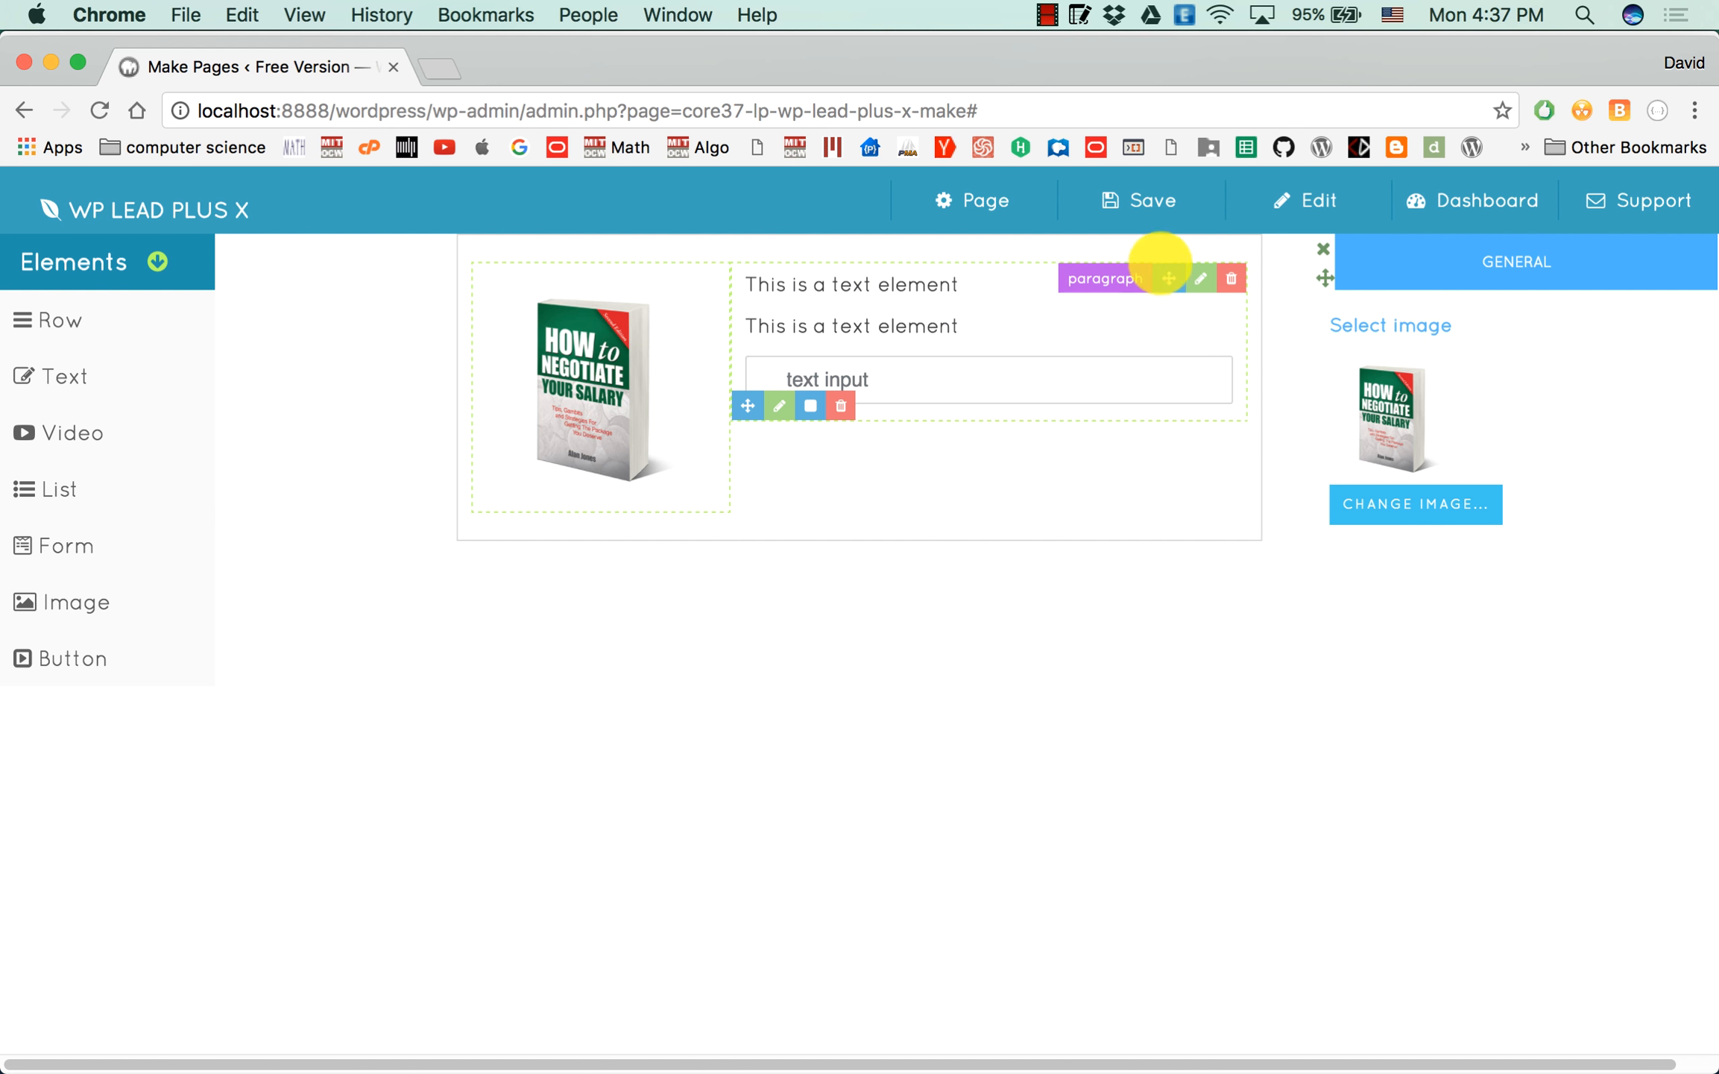
left_click(1201, 278)
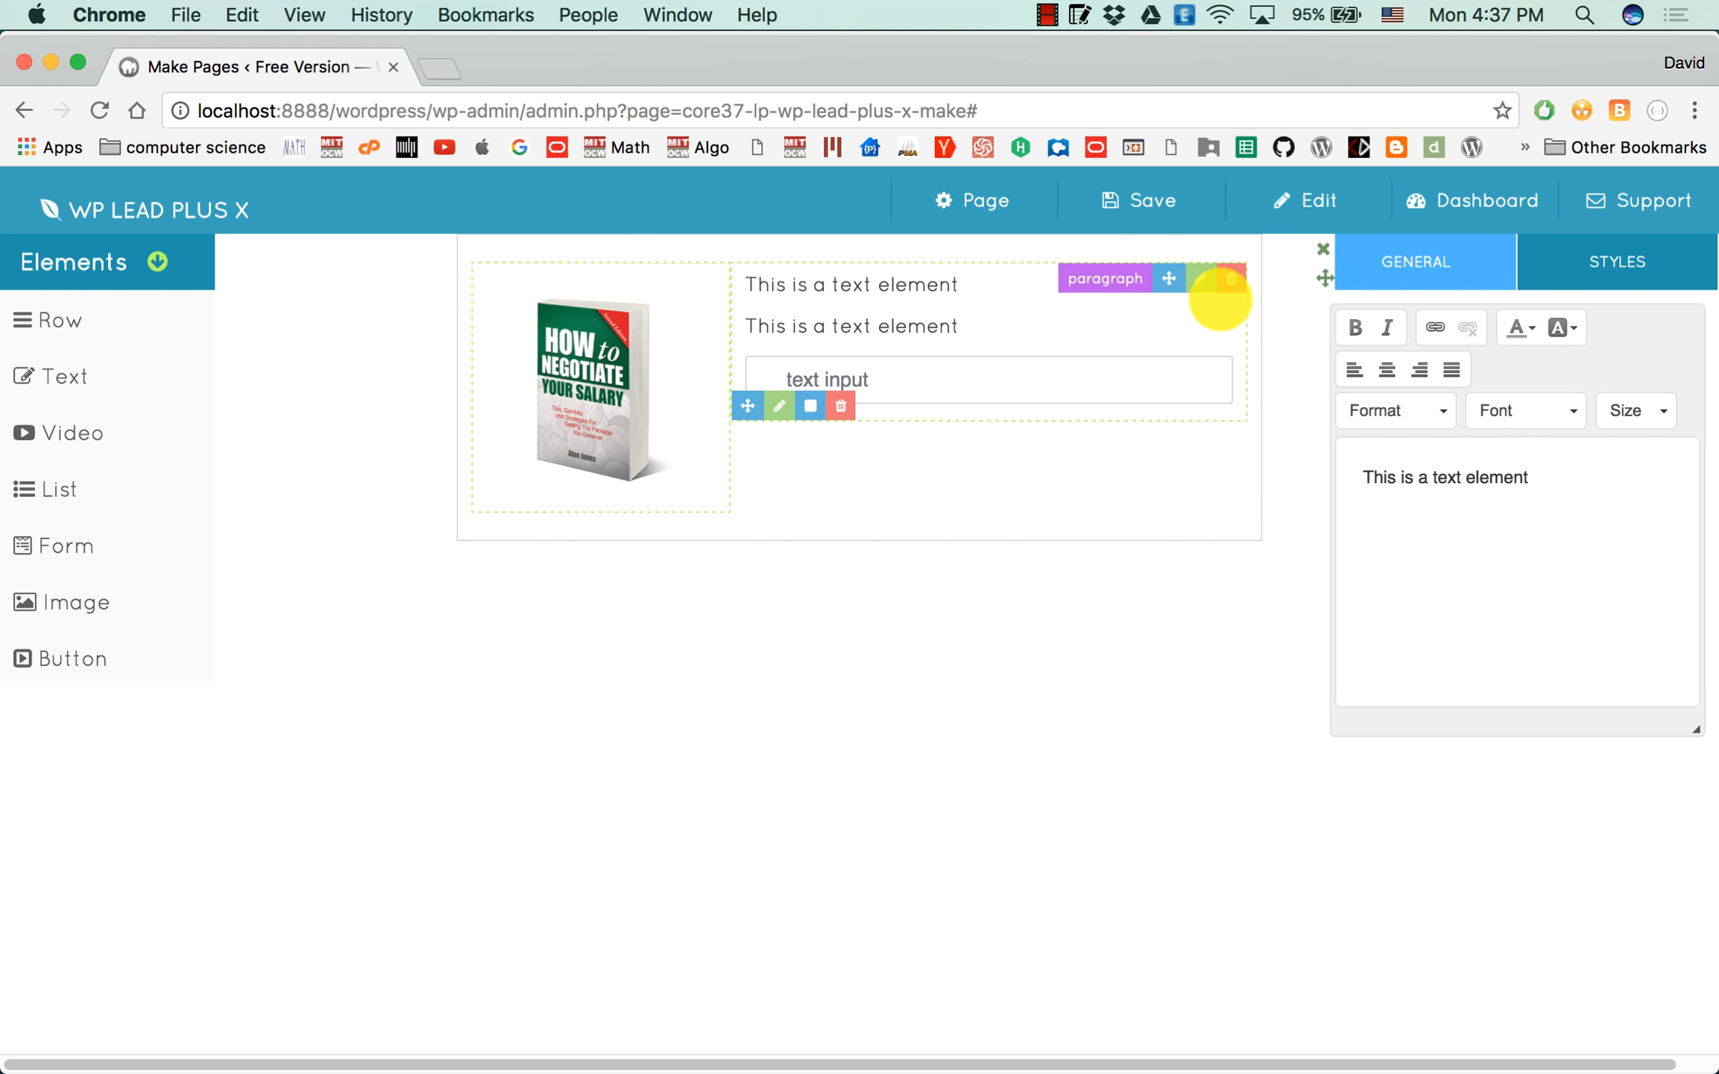
triple_click(1562, 478)
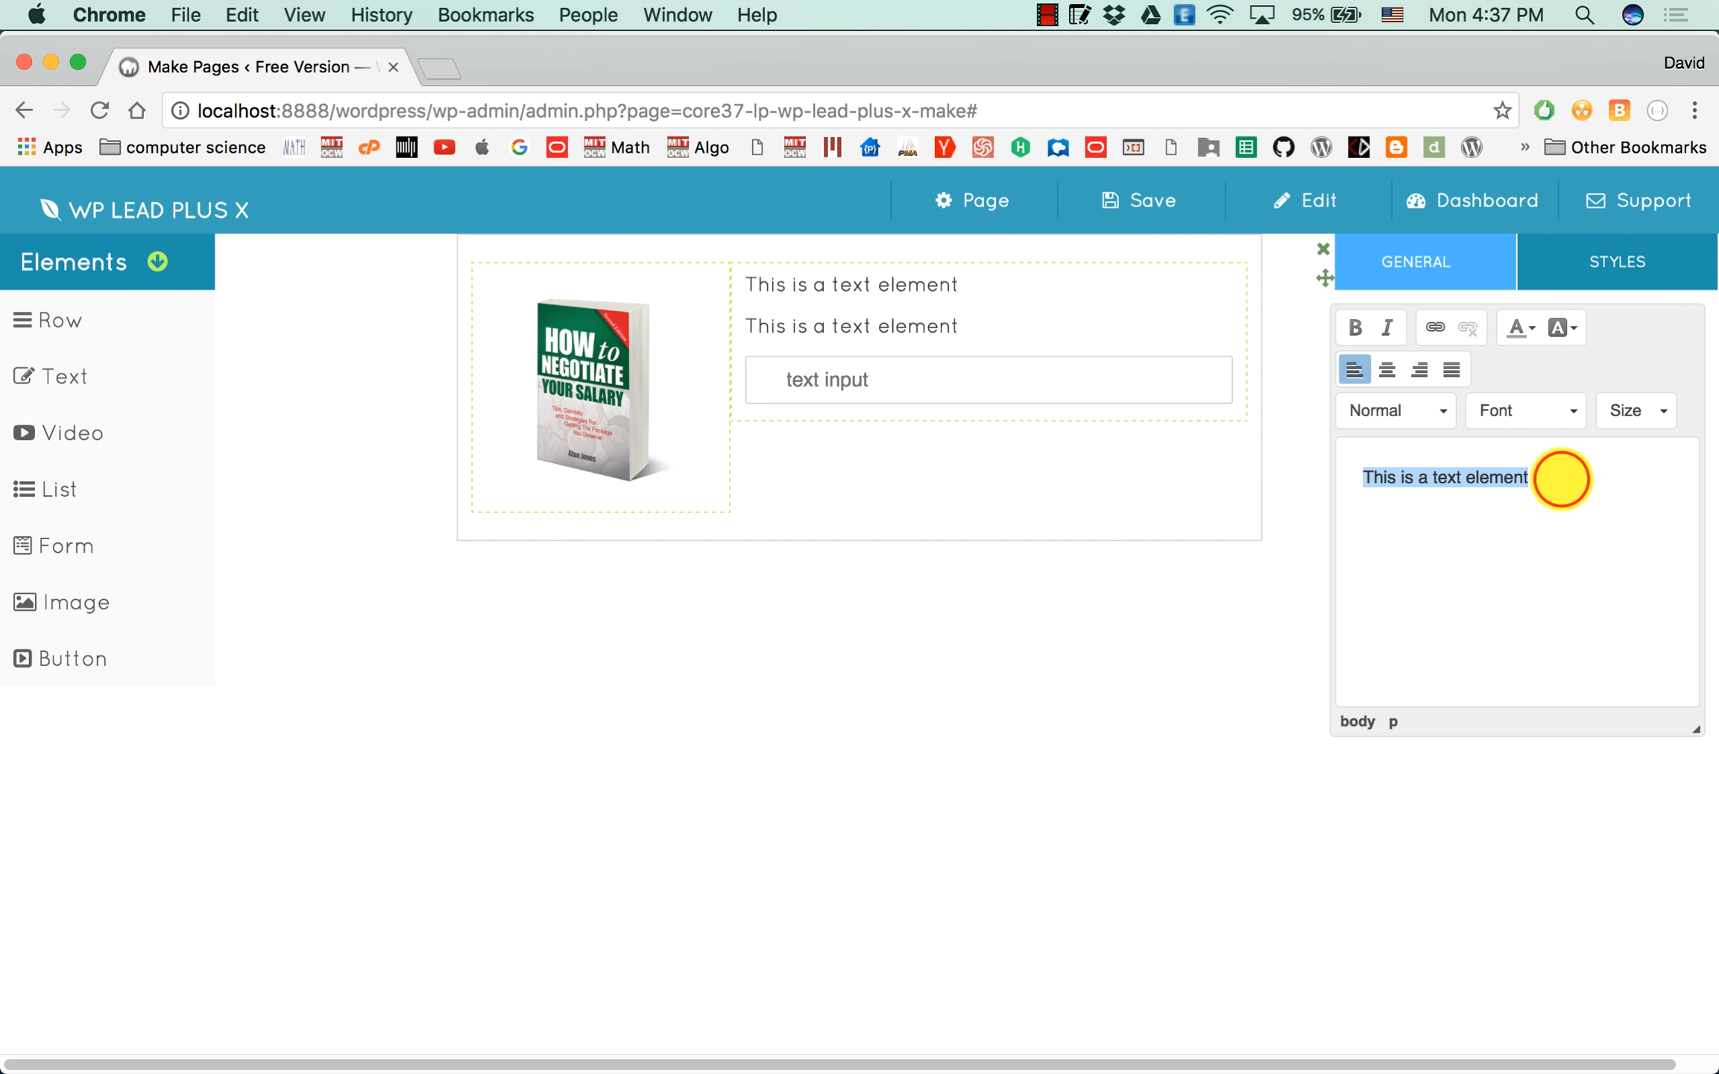
type("10 Secrets To Negotiate Your Sal")
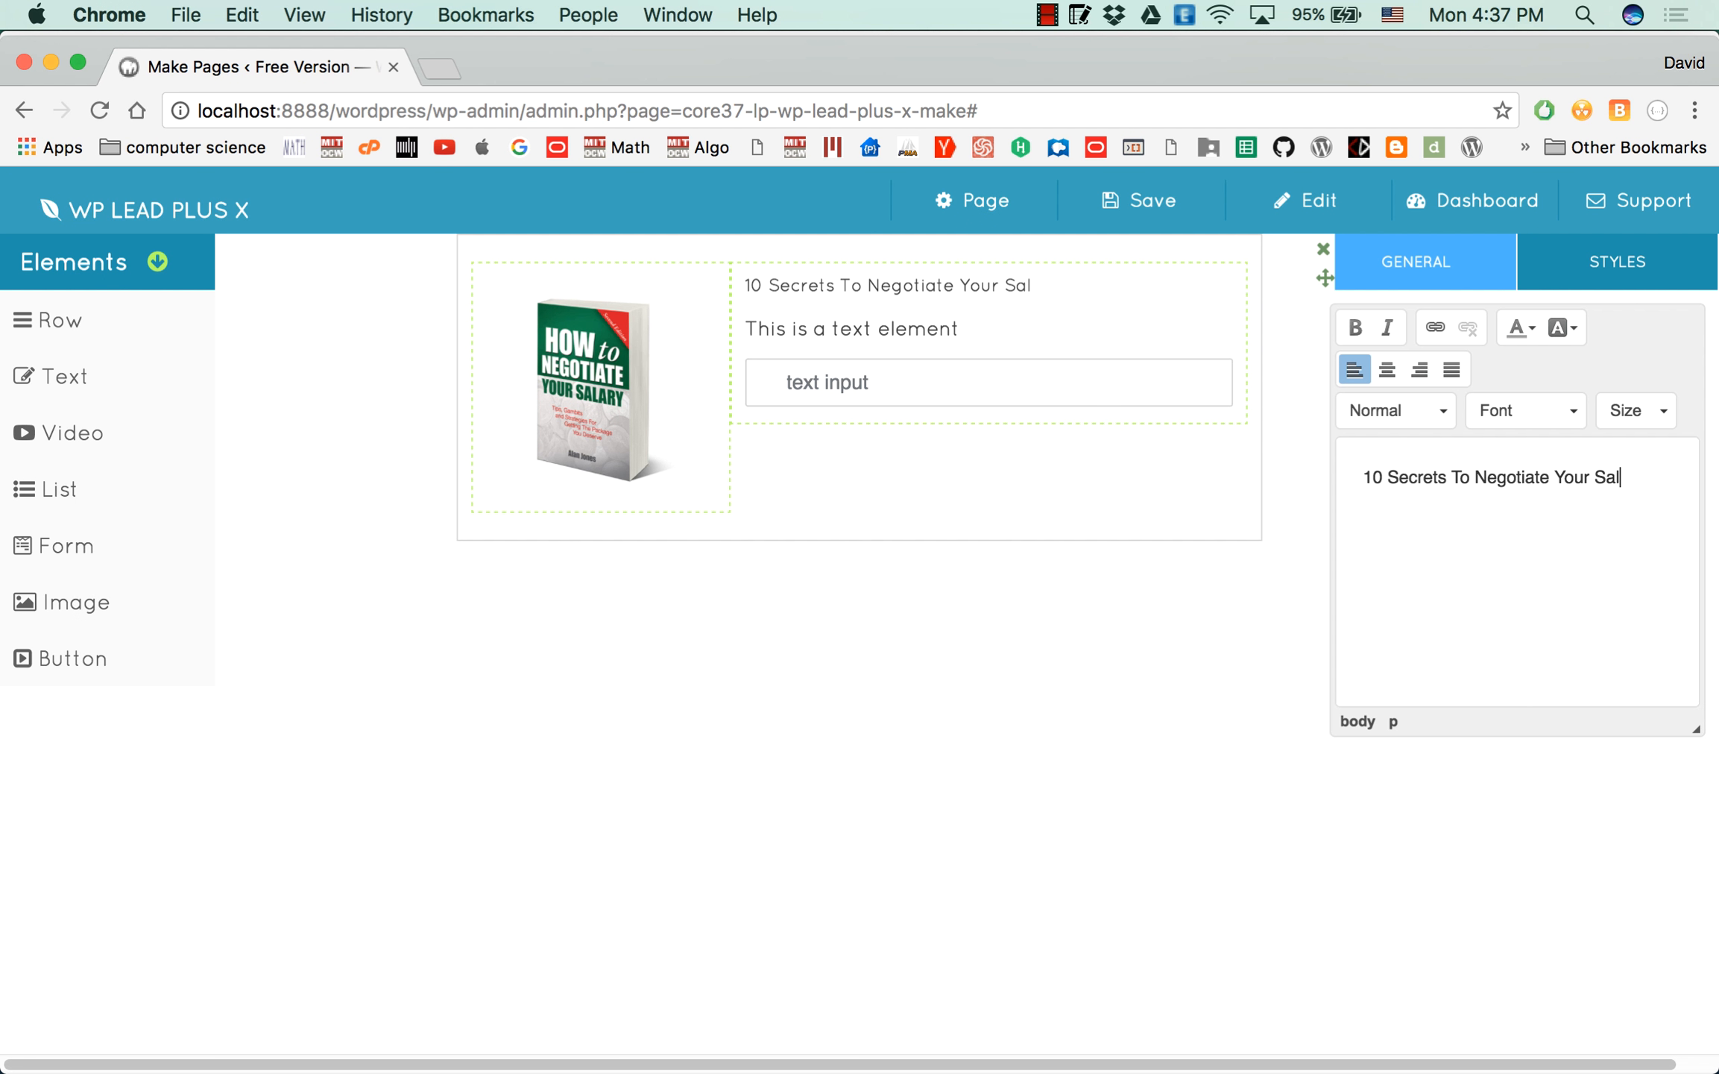
Center the "10 Secrets To Negotiate Your Salary" text and format it as Heading 1.
key("super+a")
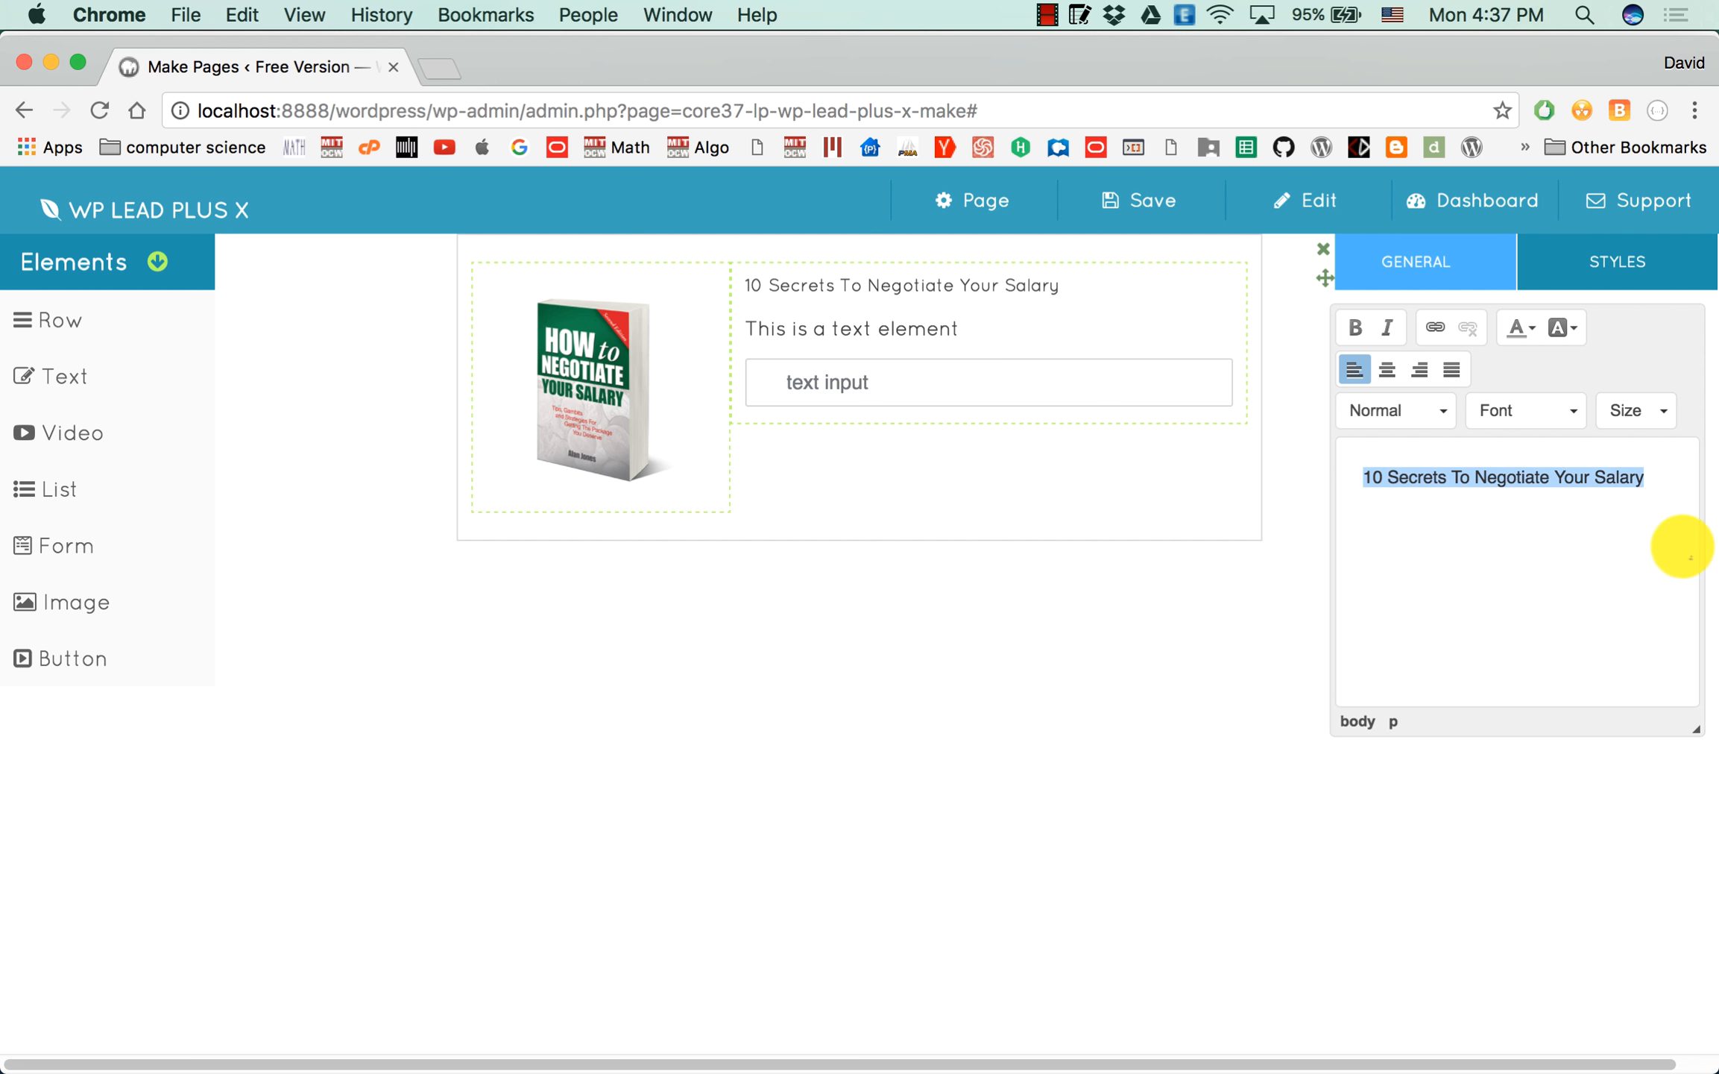
left_click(1385, 371)
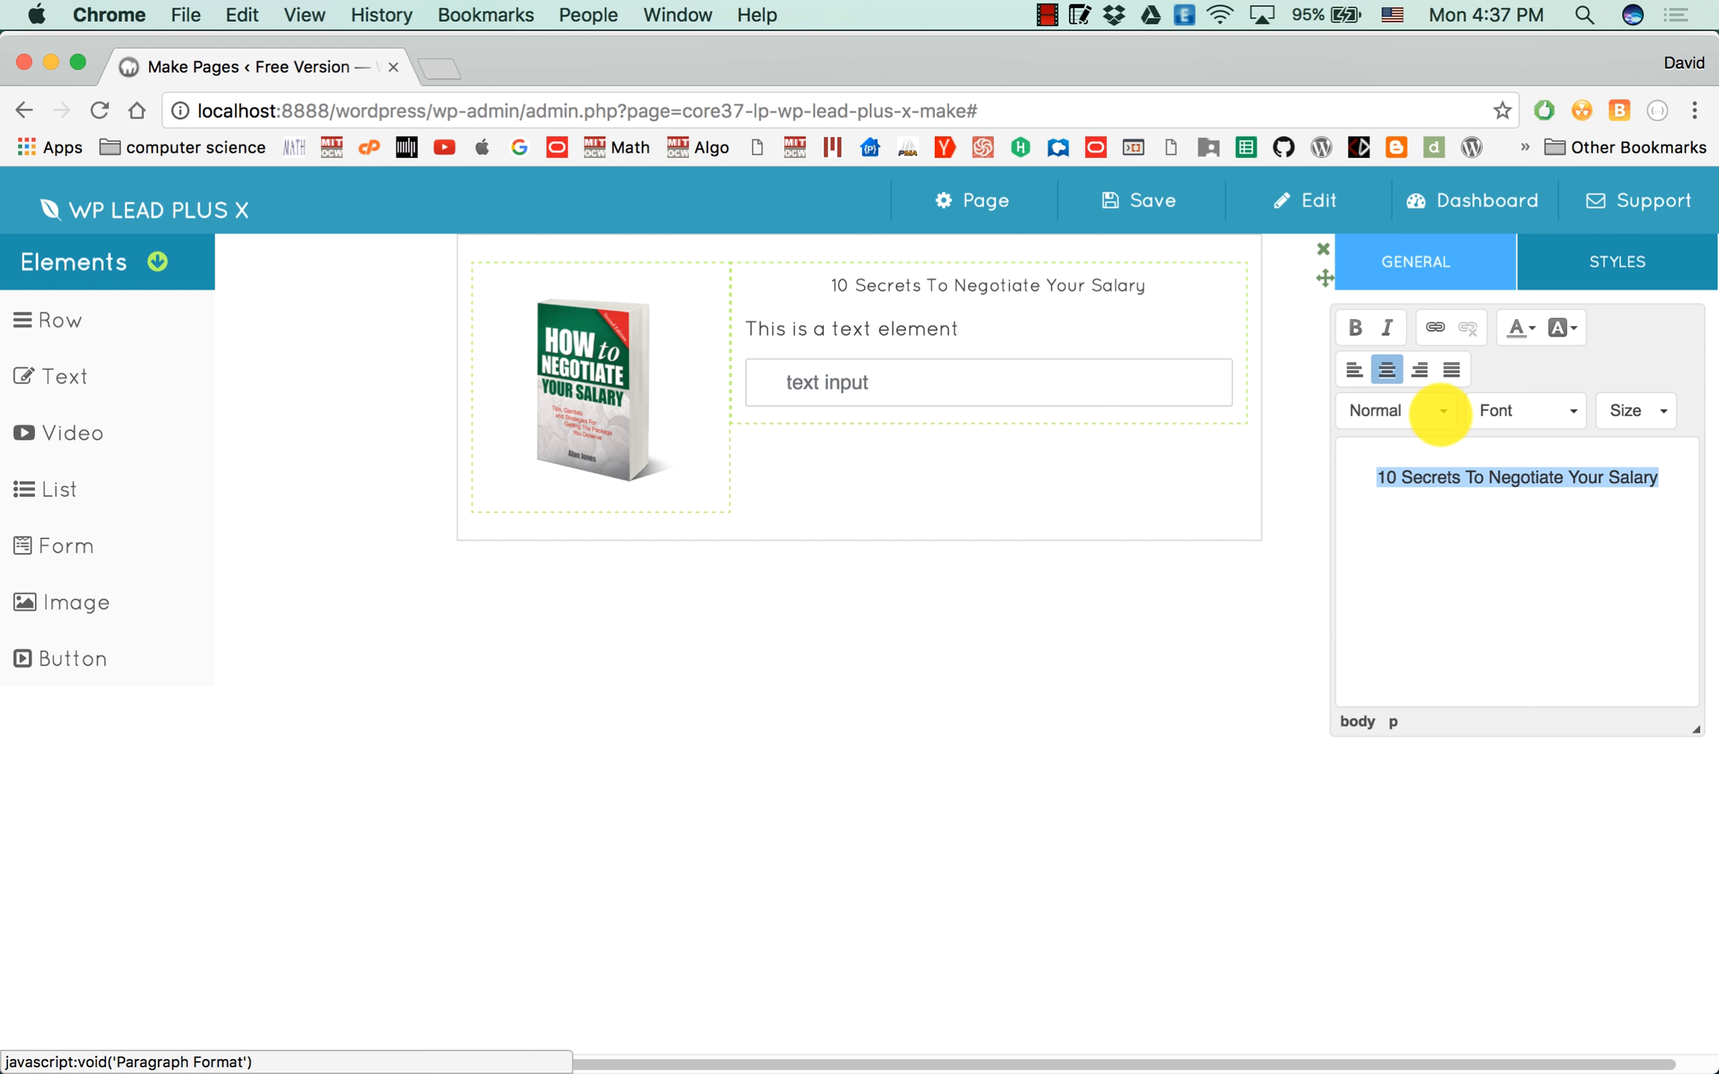
left_click(1430, 412)
left_click(1414, 570)
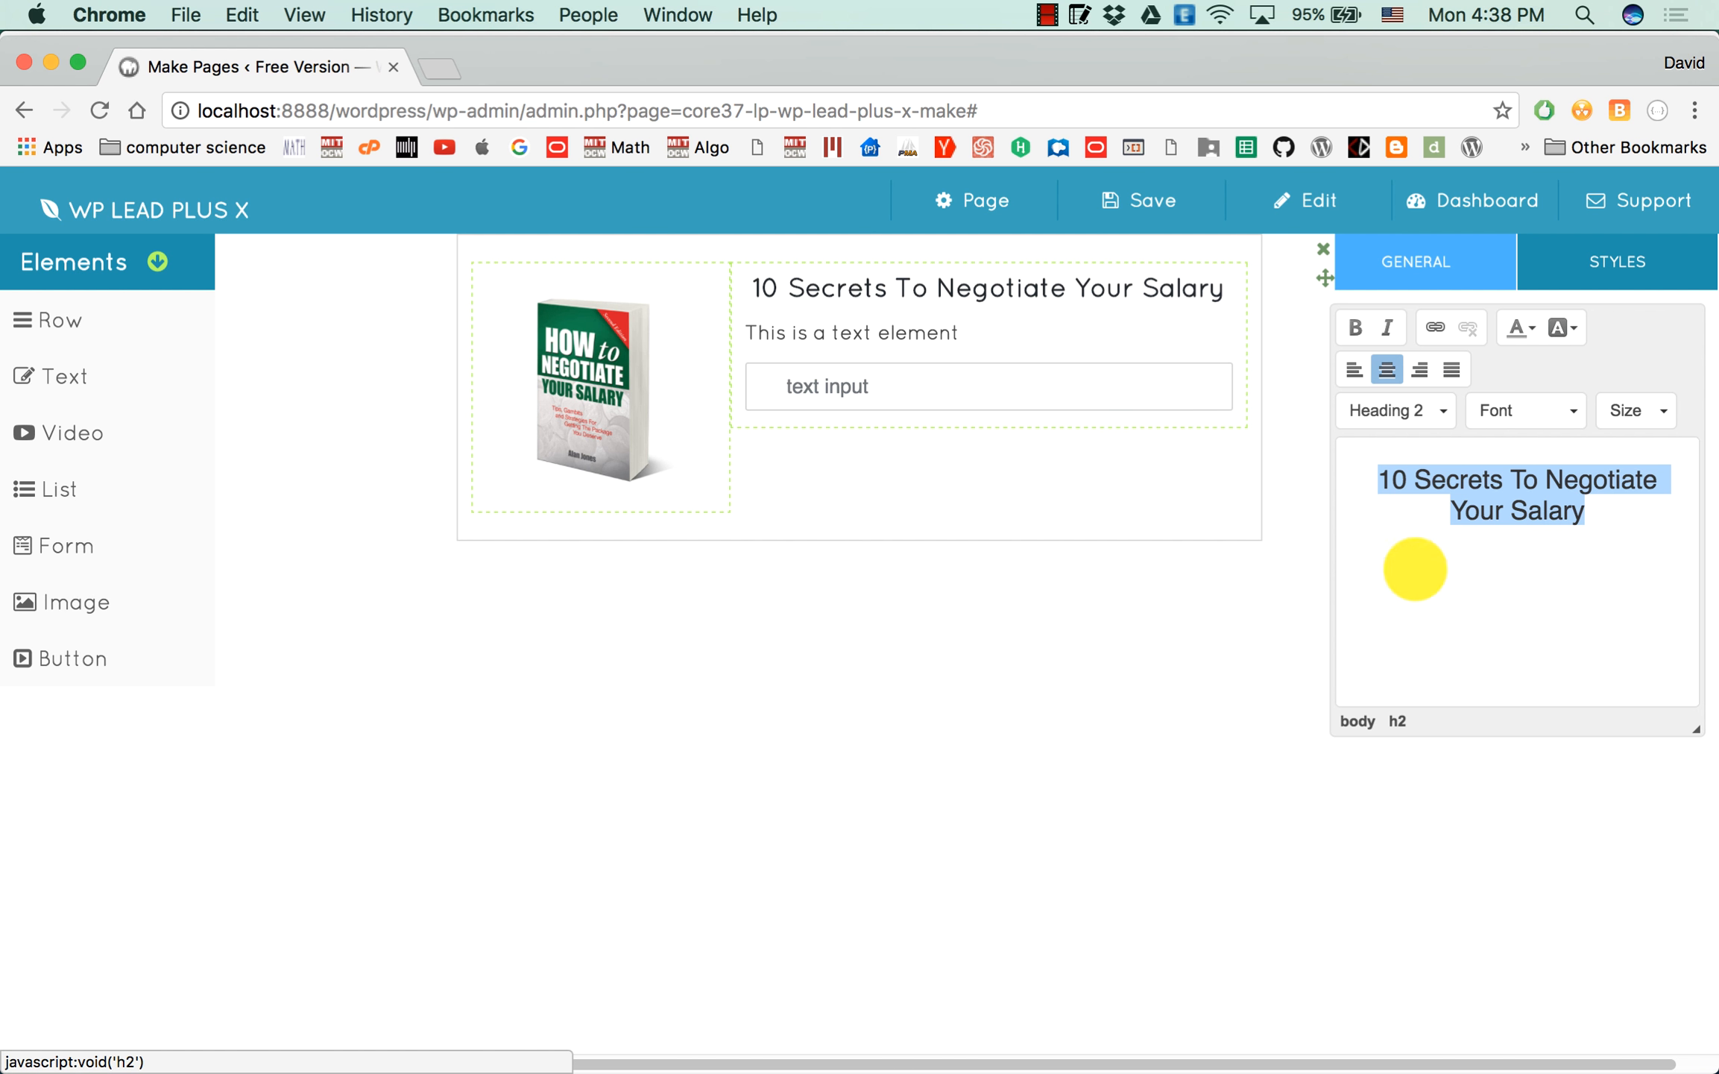
left_click(1432, 412)
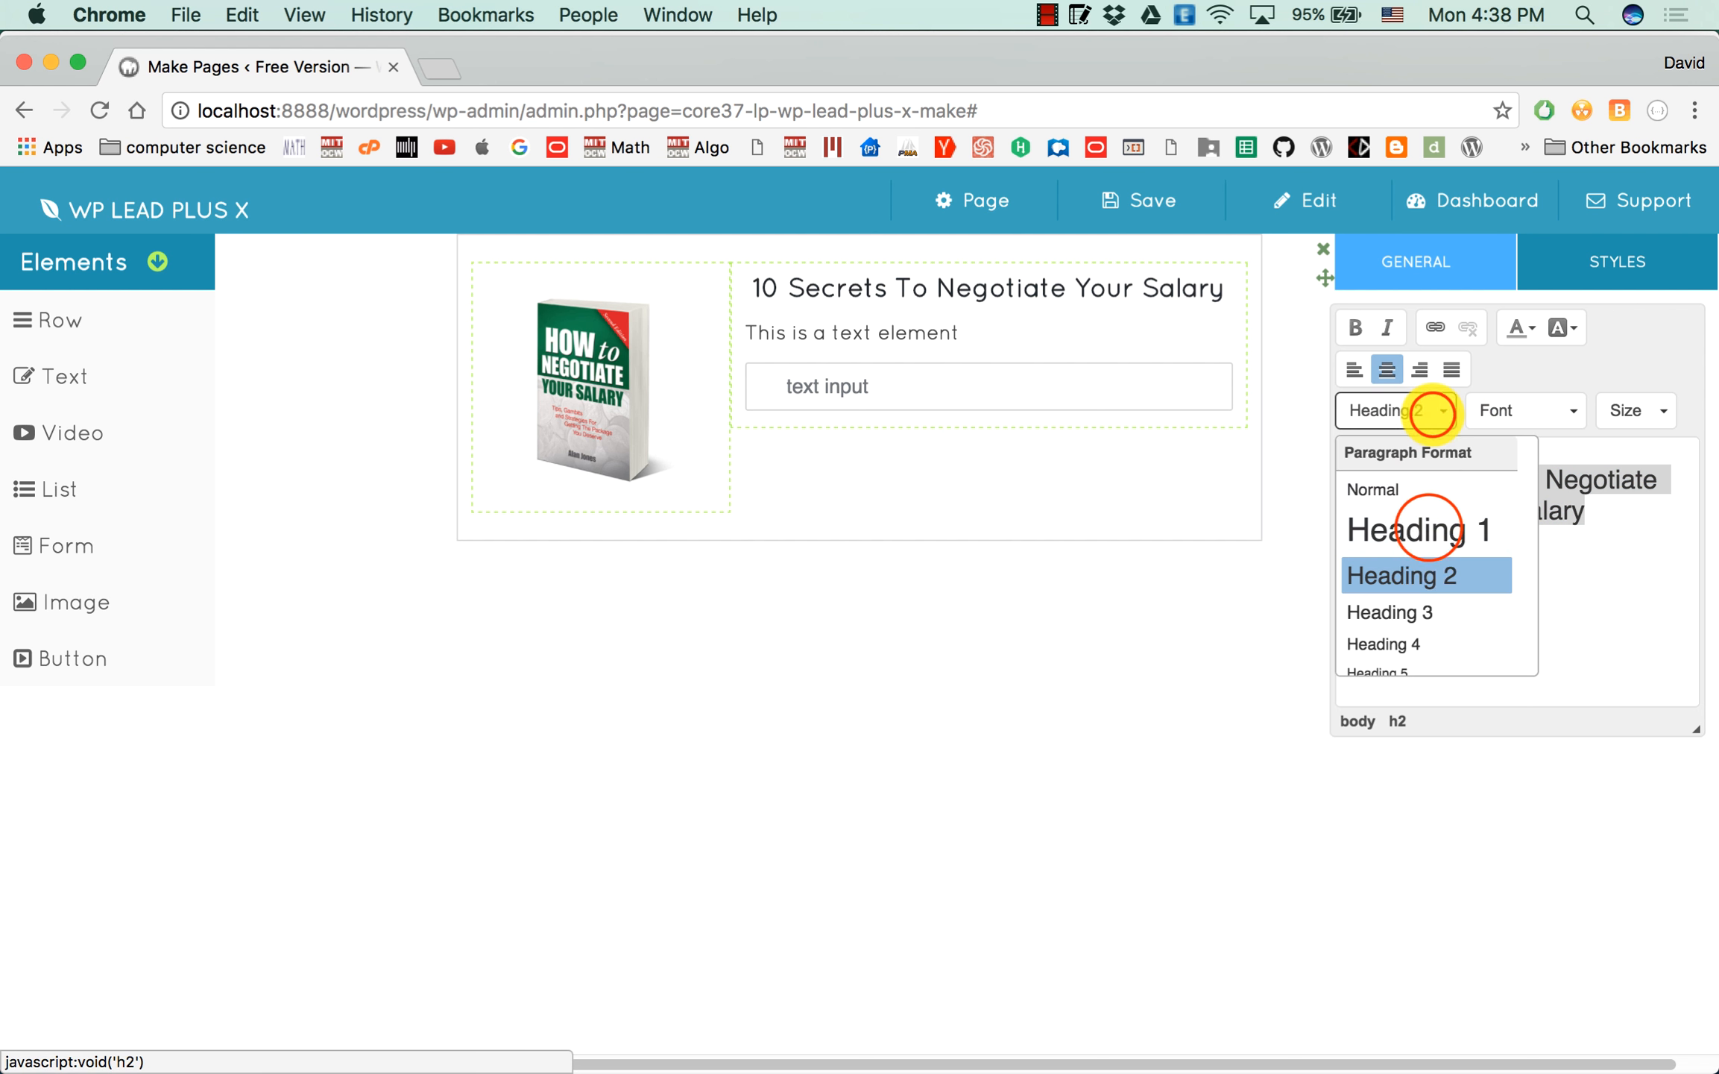
left_click(1430, 526)
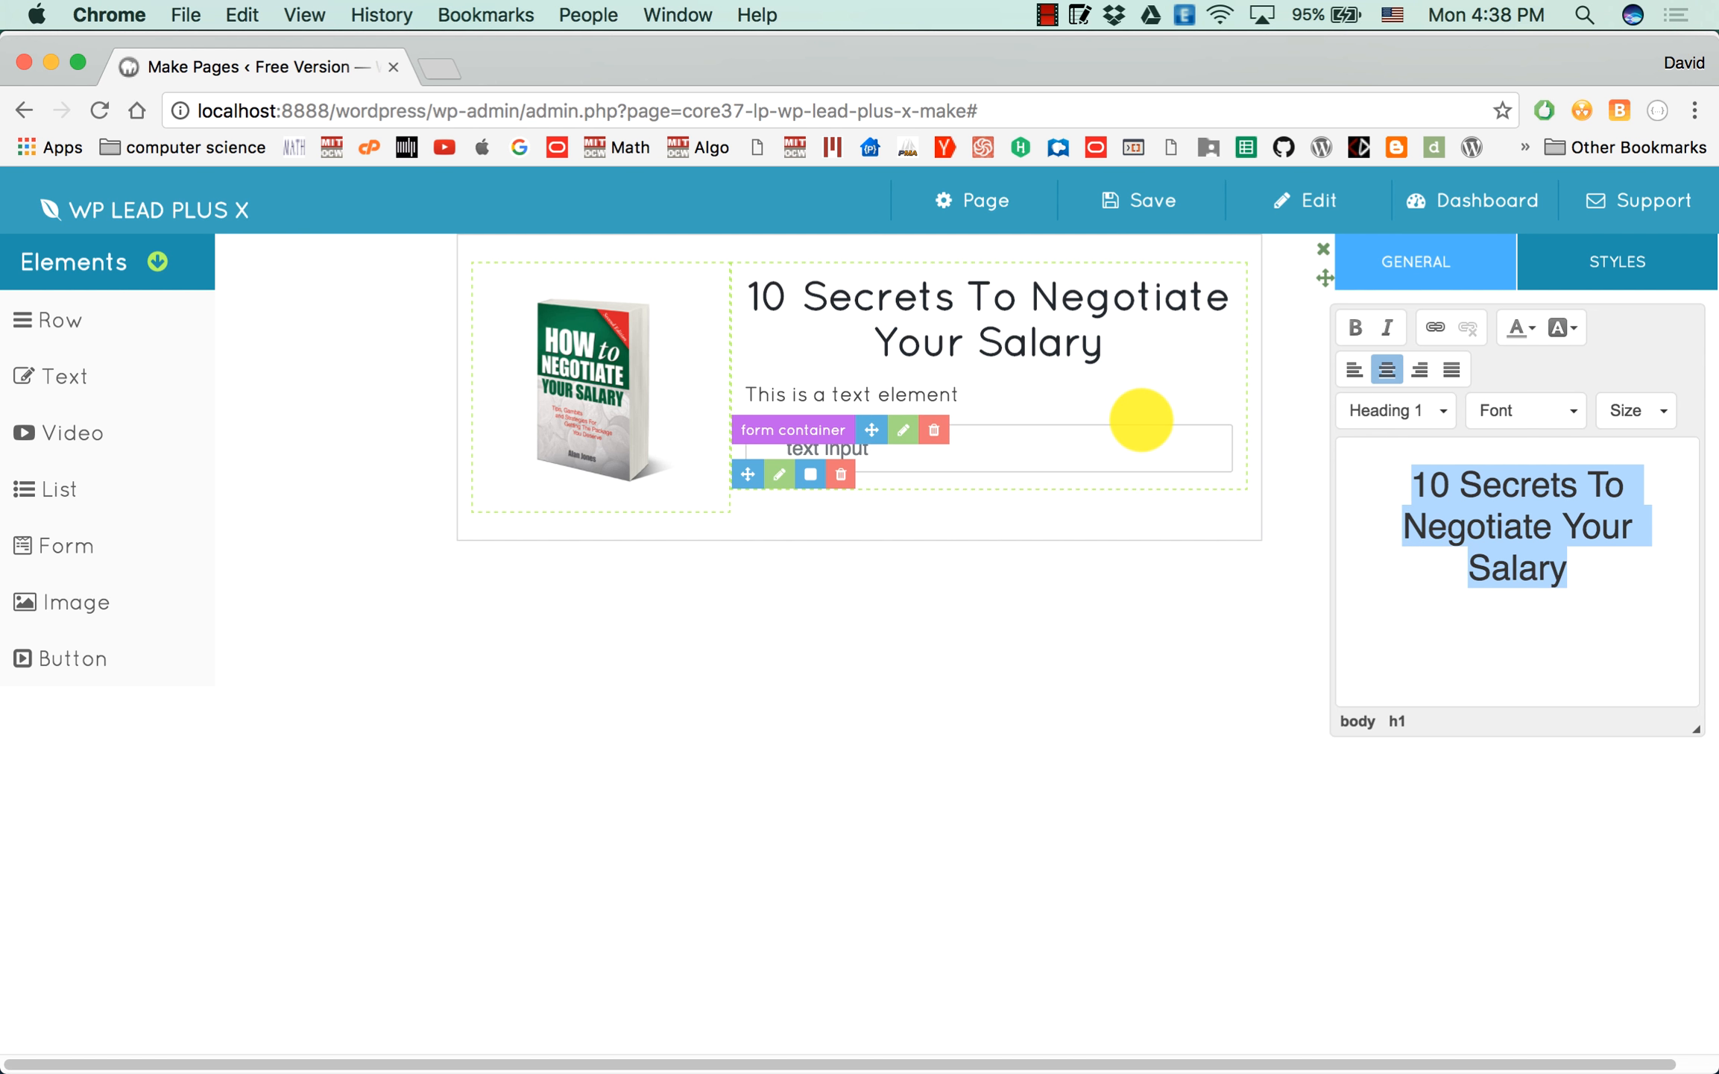
Delete the second text element and insert a list element in its place, between the heading and the text input.
left_click(1230, 388)
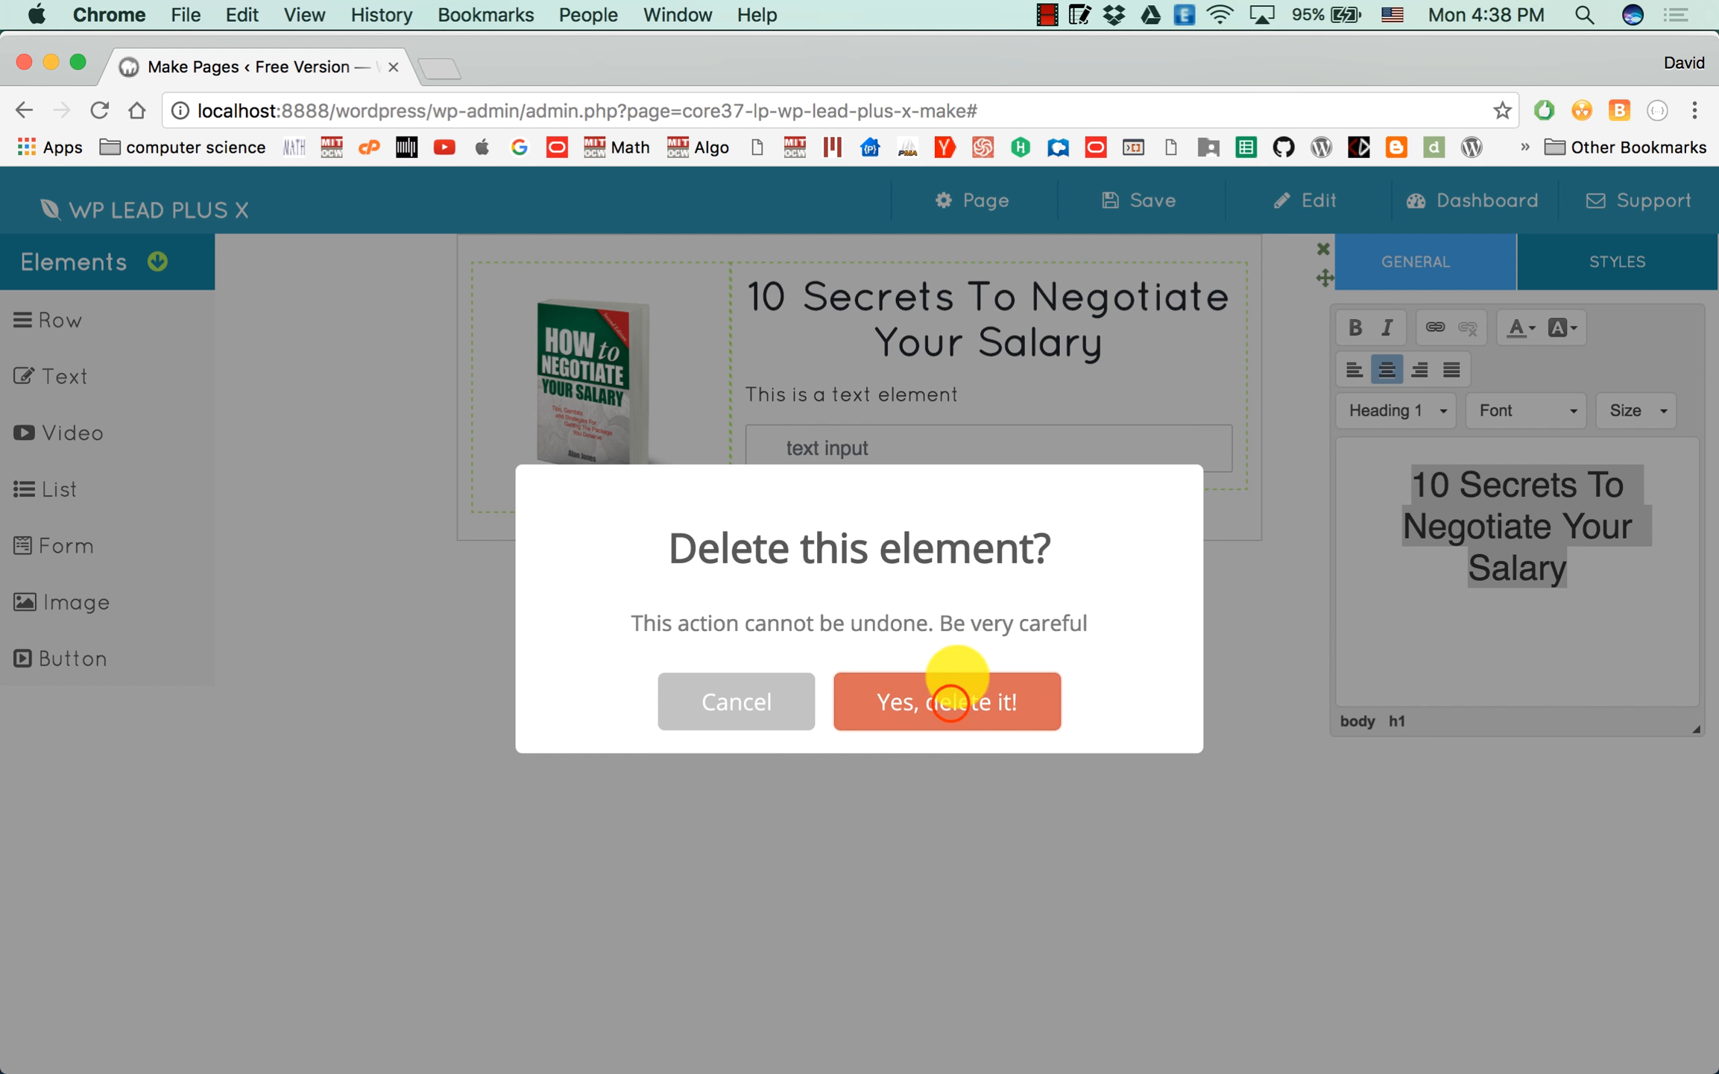
left_click(954, 693)
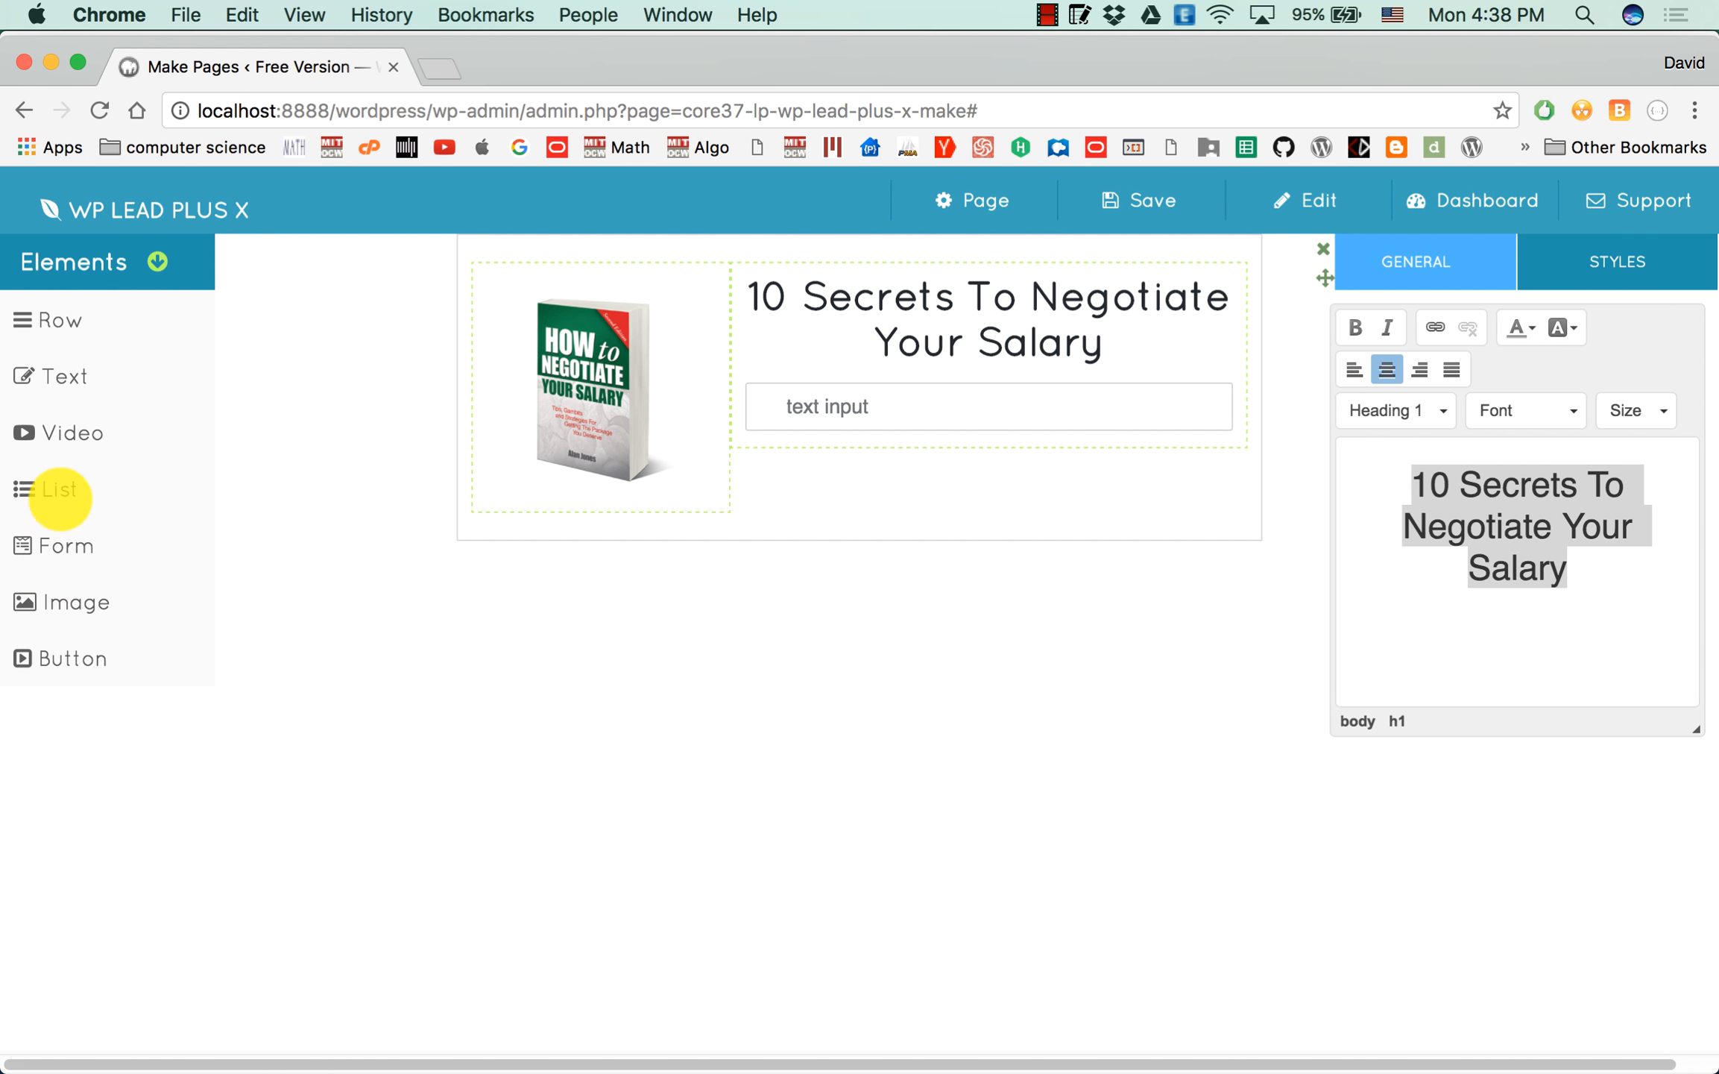
left_click(47, 484)
left_click_drag(46, 485, 772, 394)
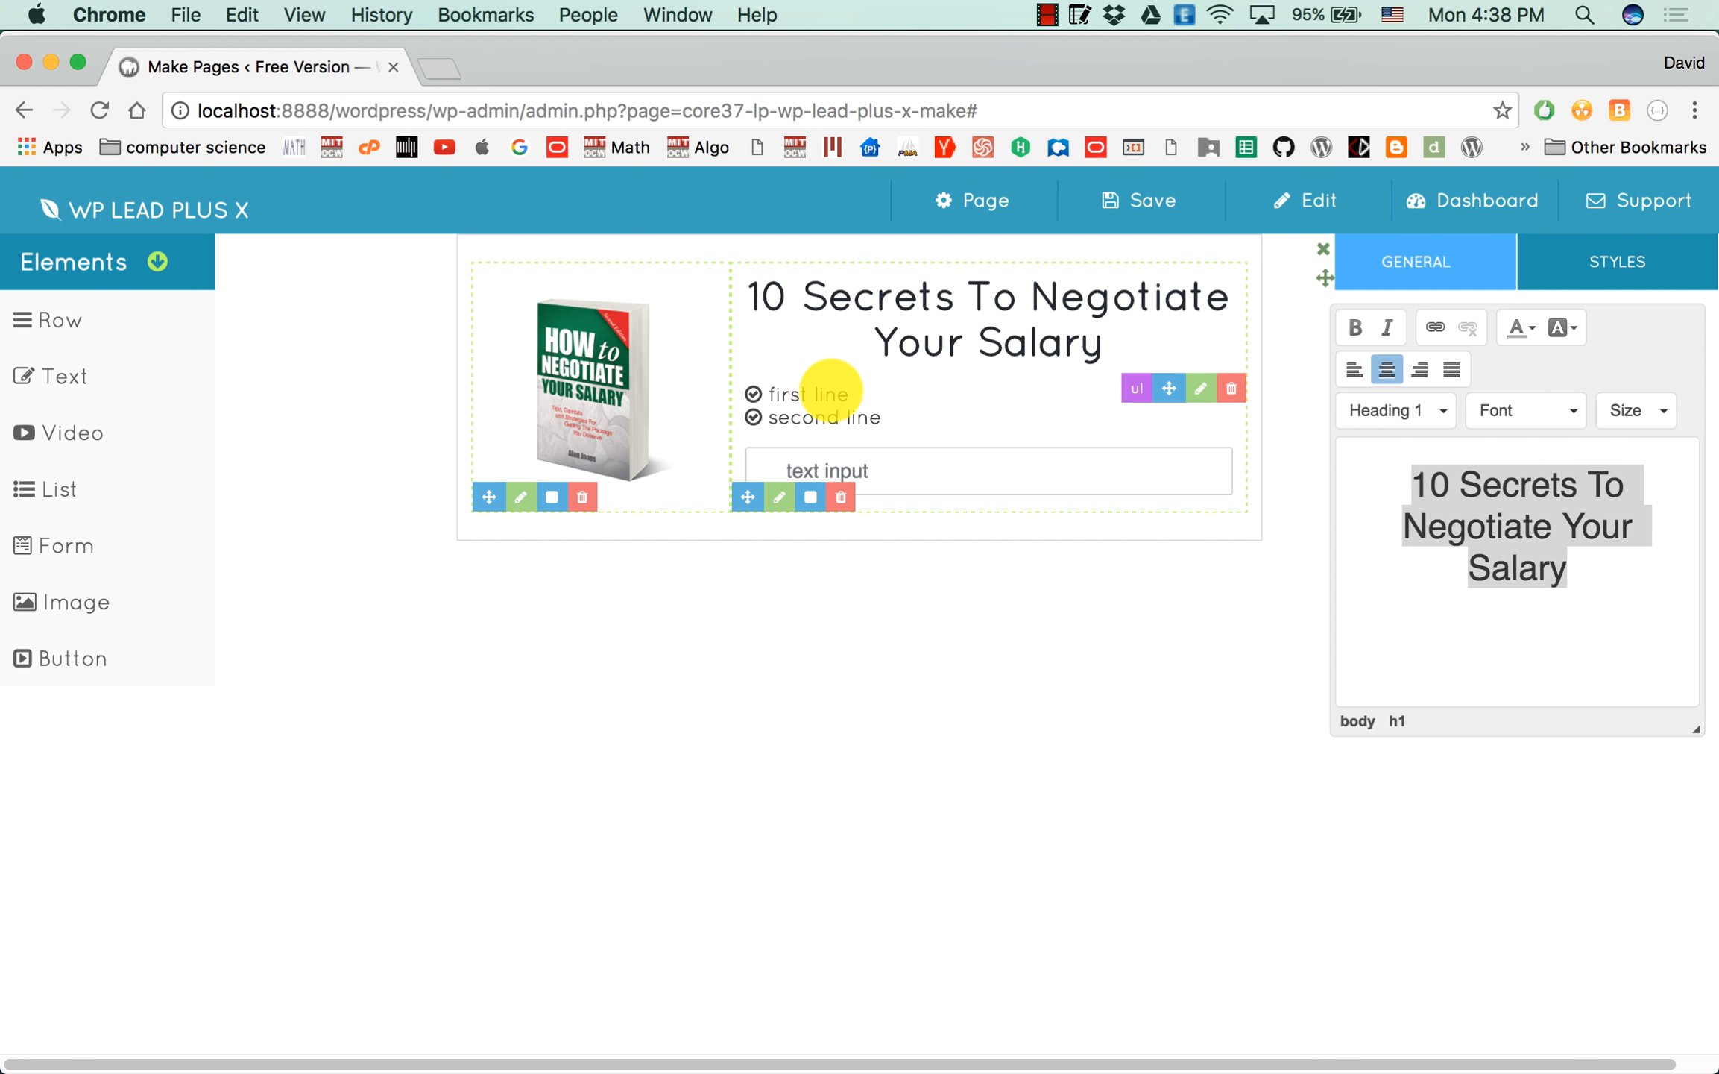
Replace the list's content with three lines: "How to get maximum salary", "How to negotiate the best postion" and "And much more...".
left_click(1201, 389)
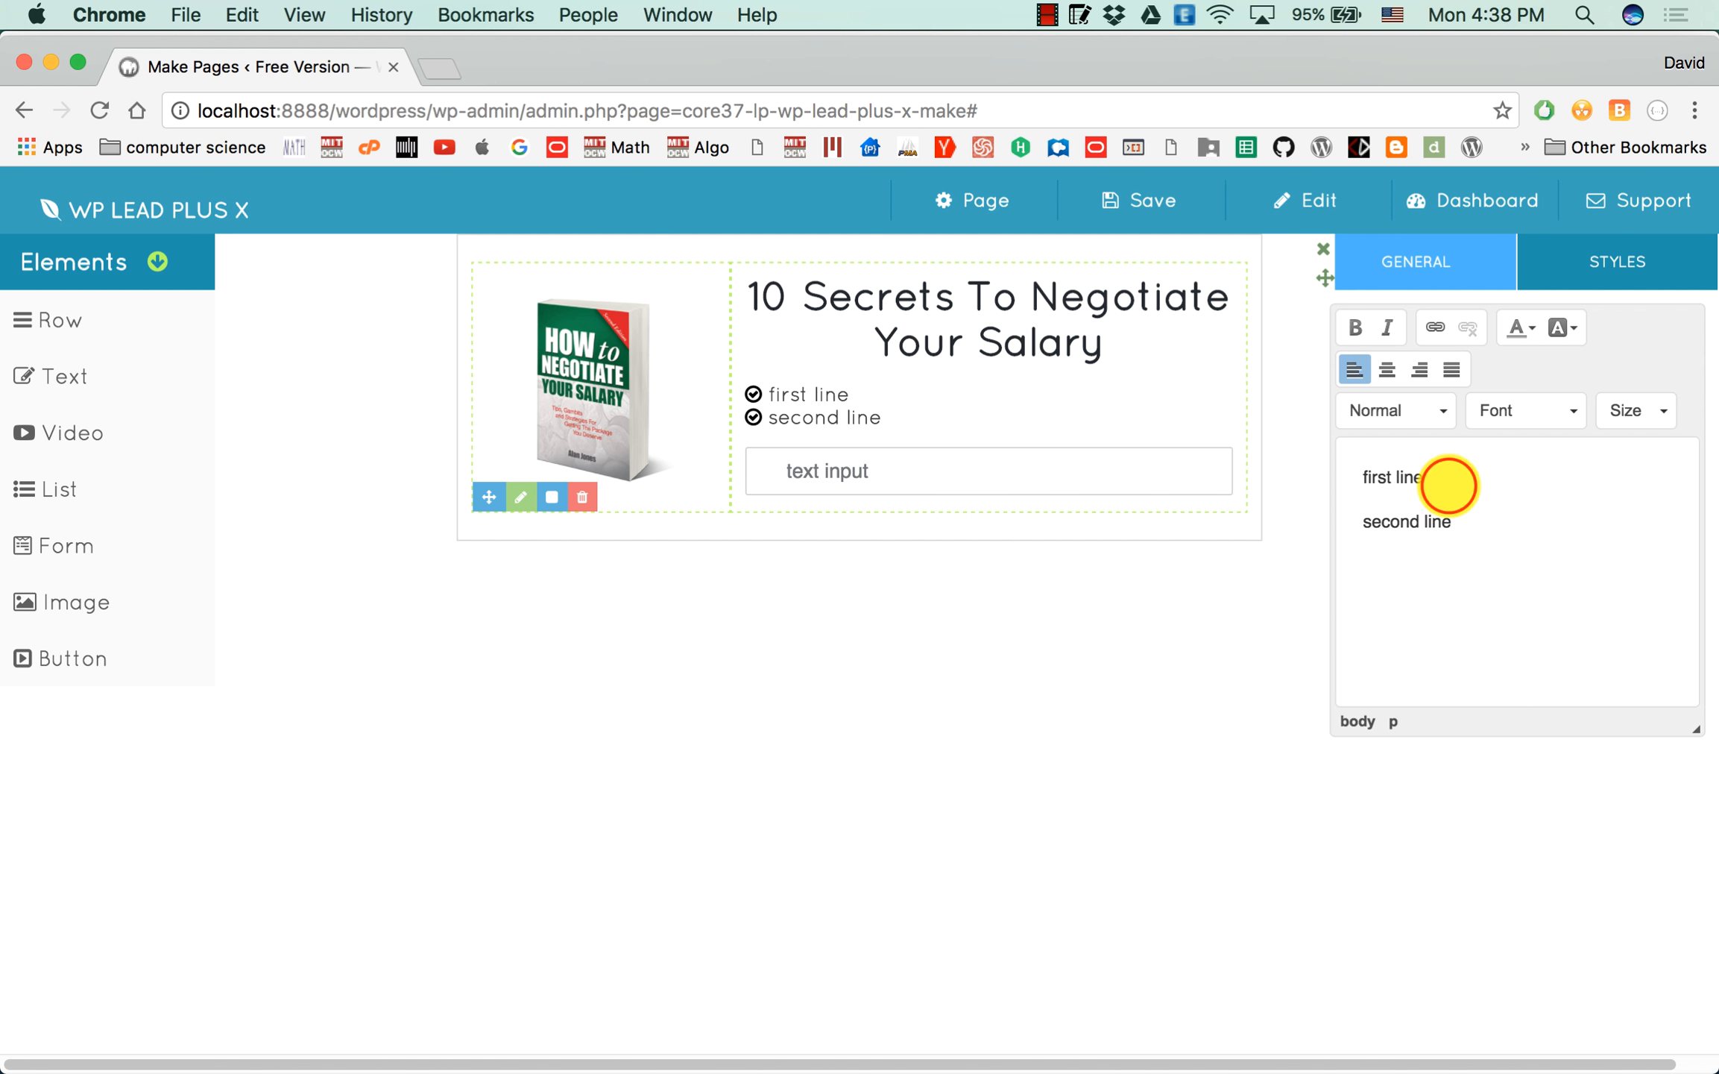
type("Top 10 second")
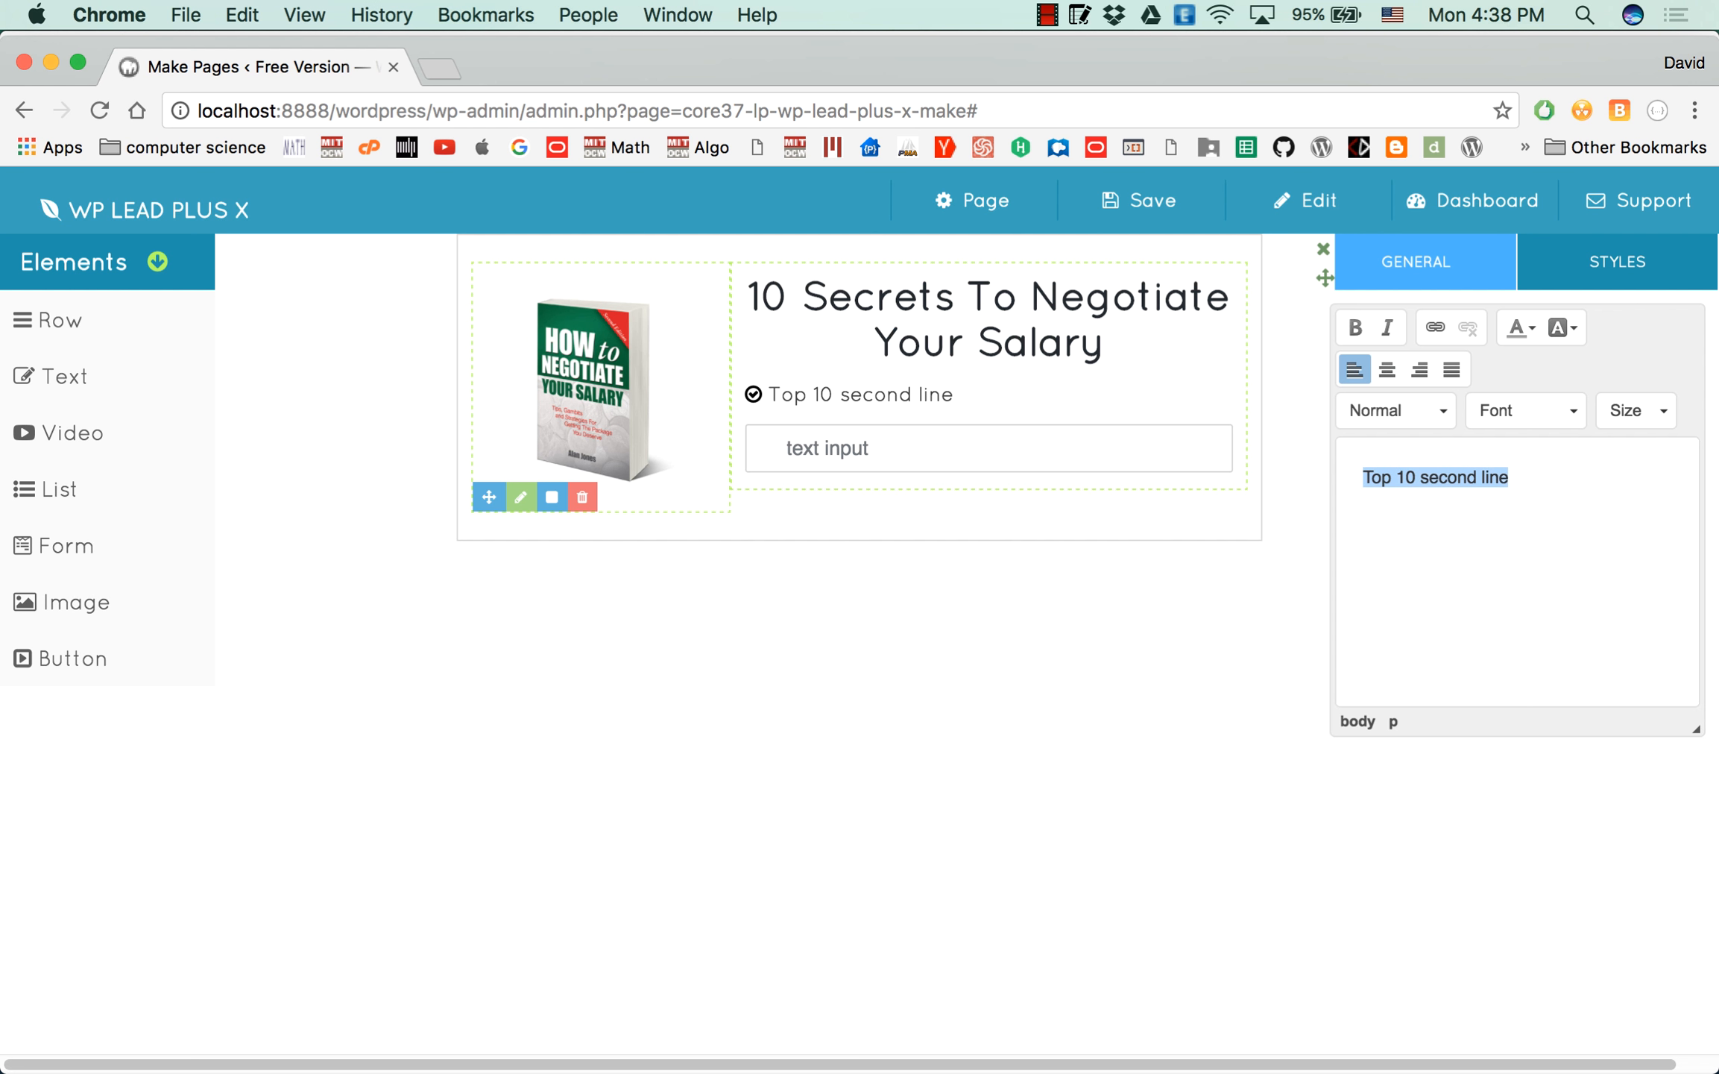
type("How to get maximum salary")
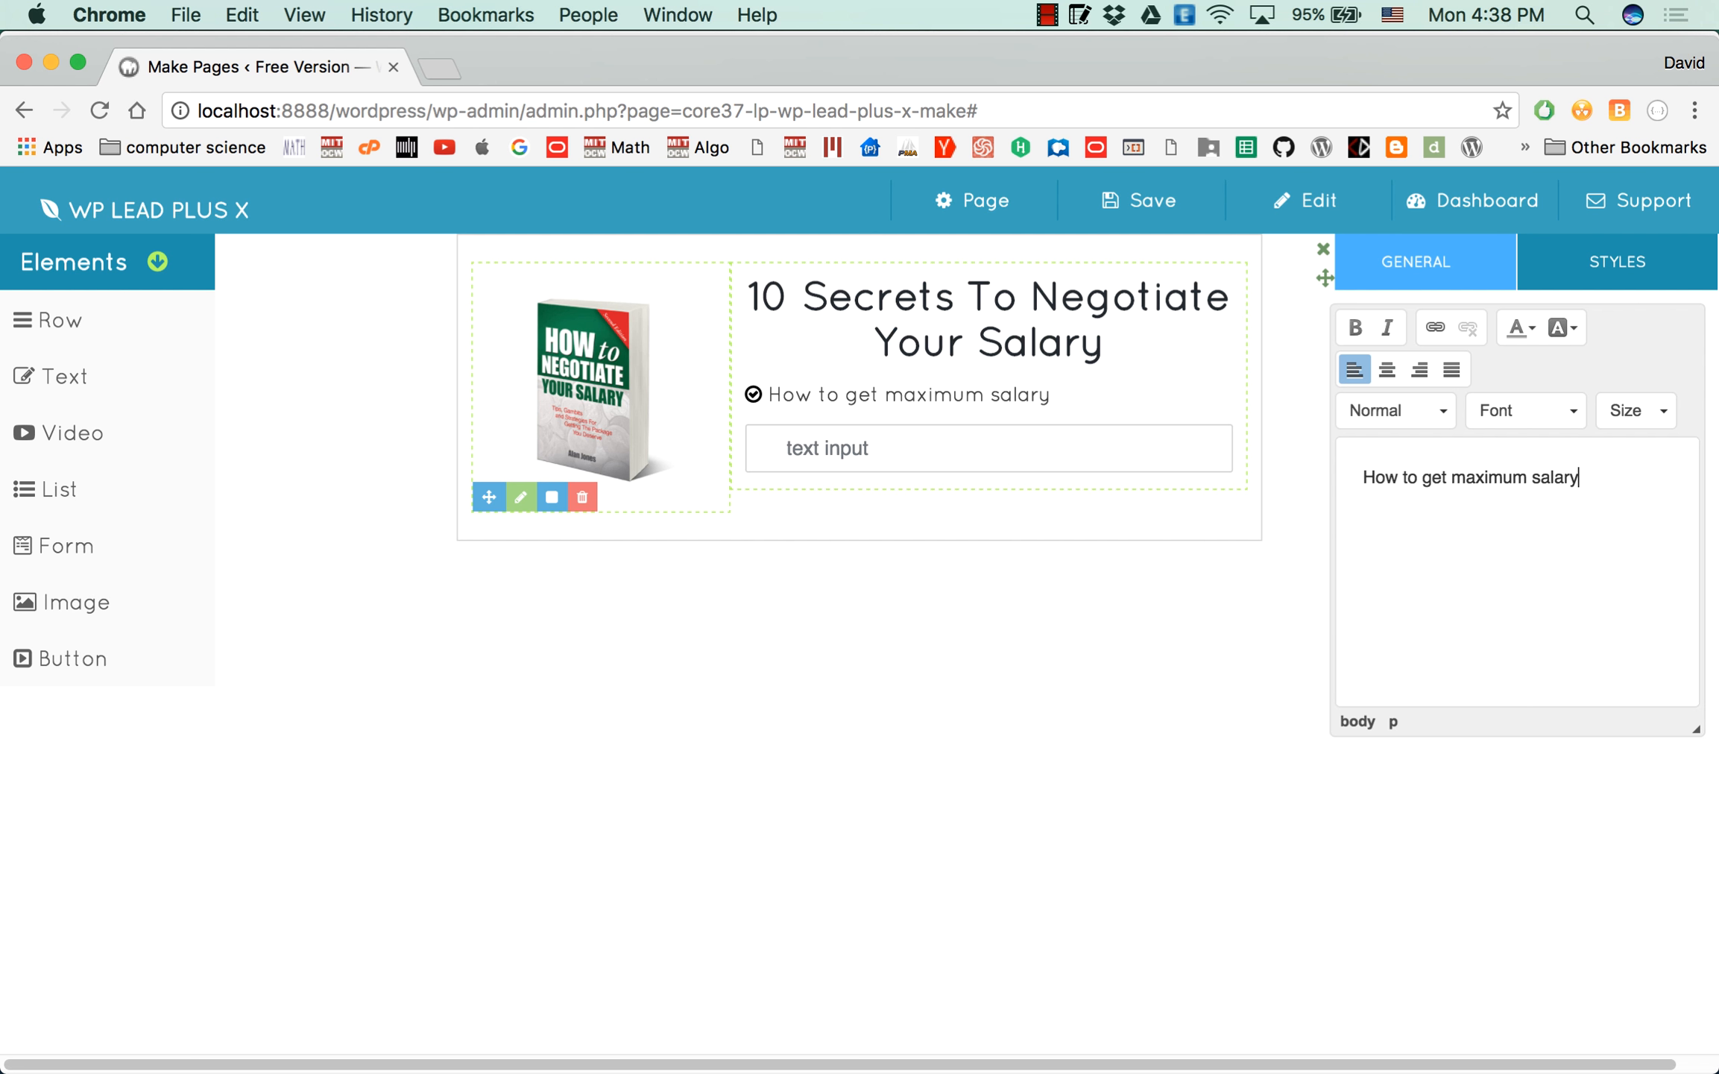
key("Return")
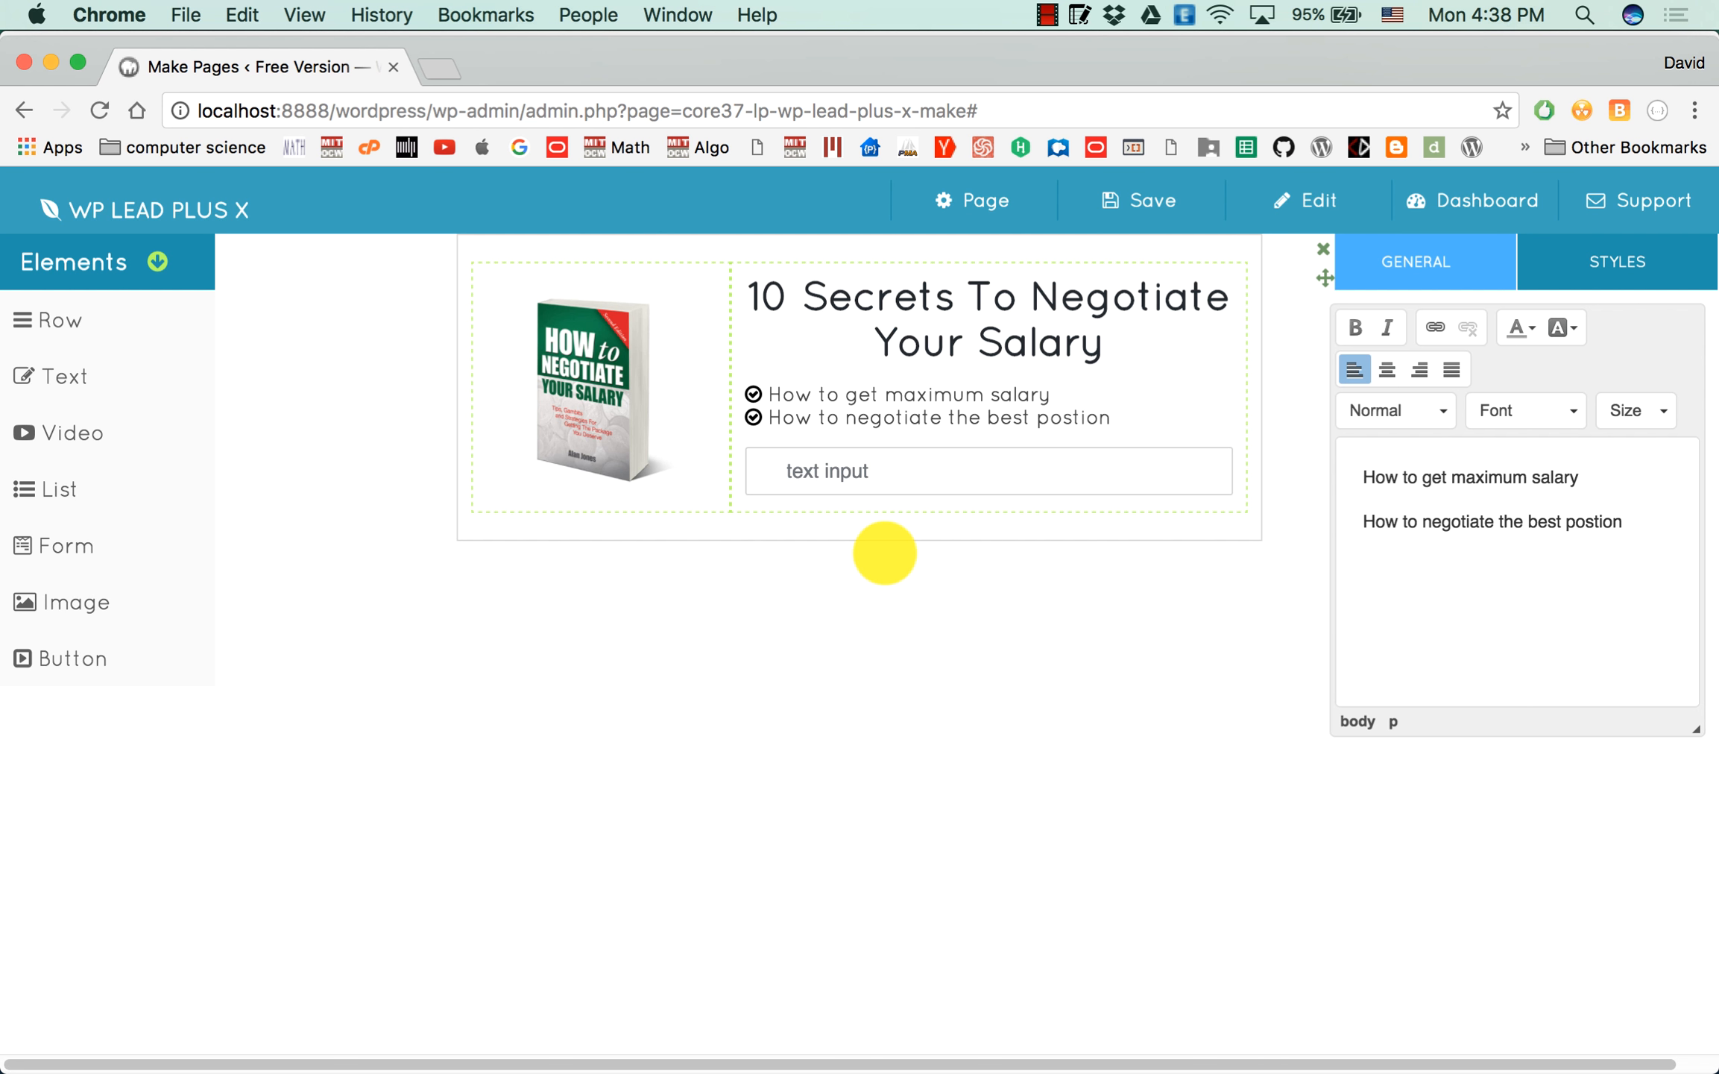
key("Return")
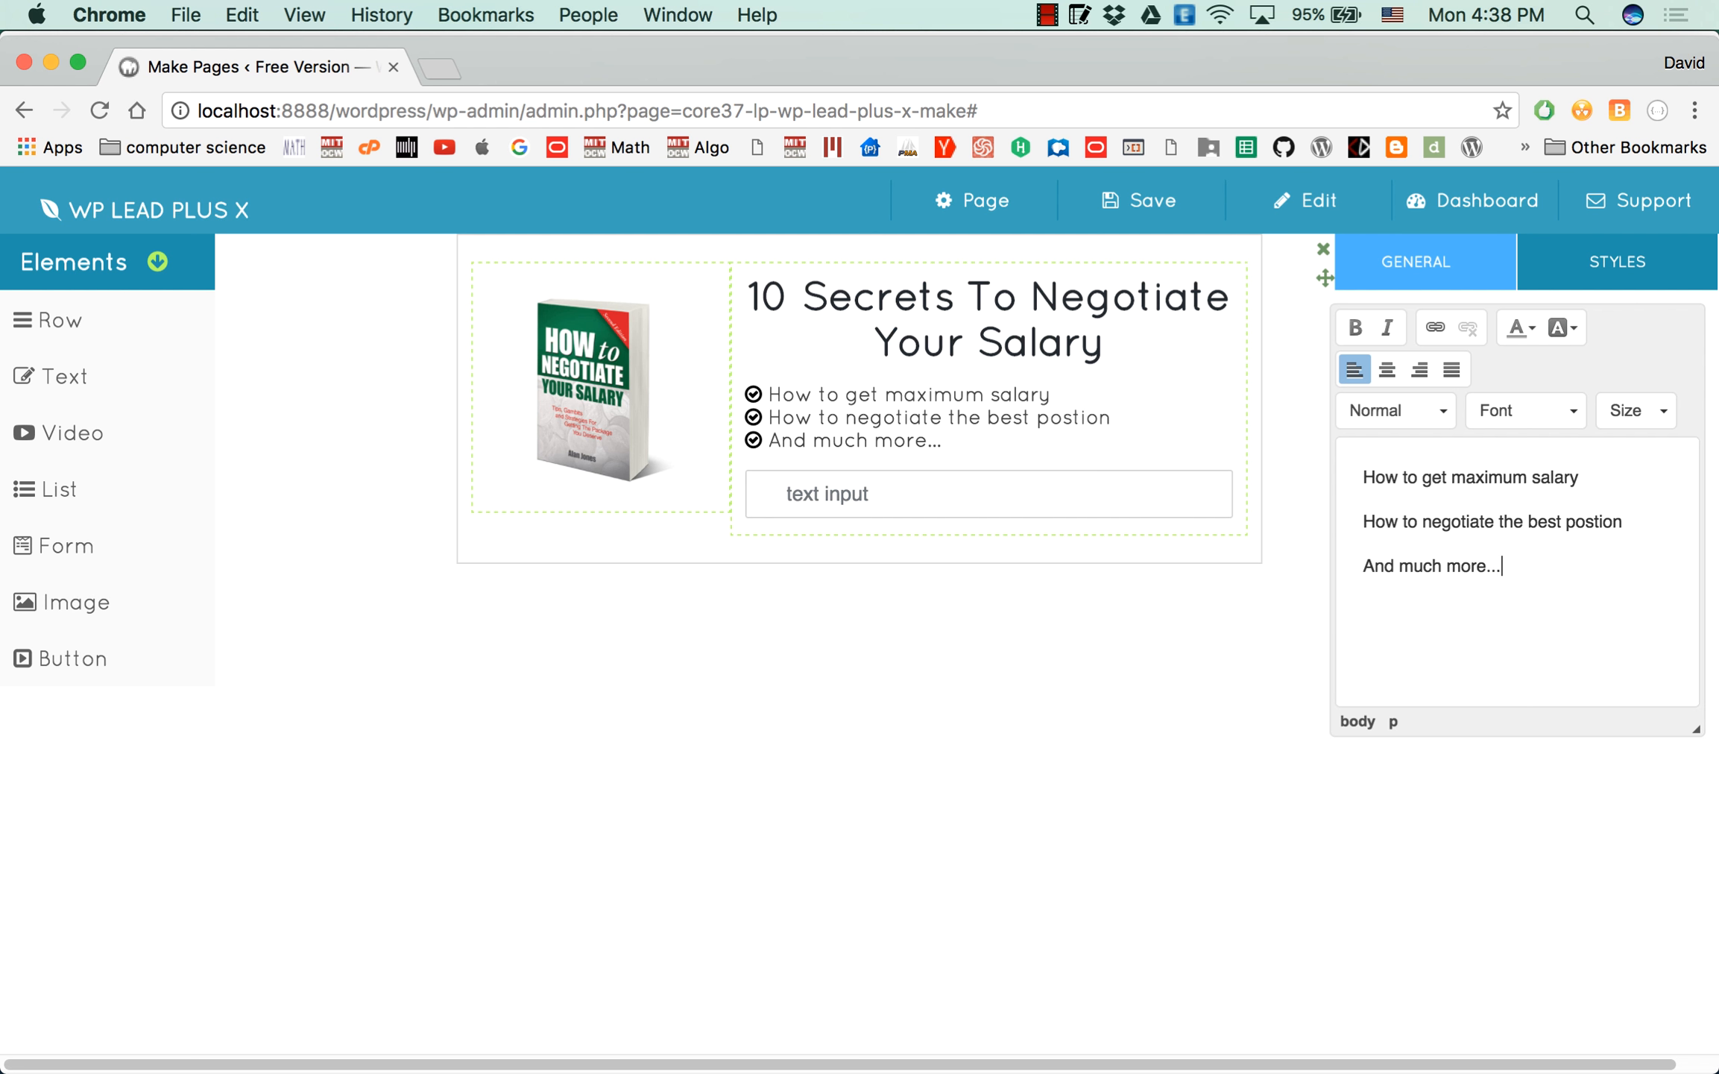
Set the icon color of the bullet list to Aqua.
left_click(1591, 261)
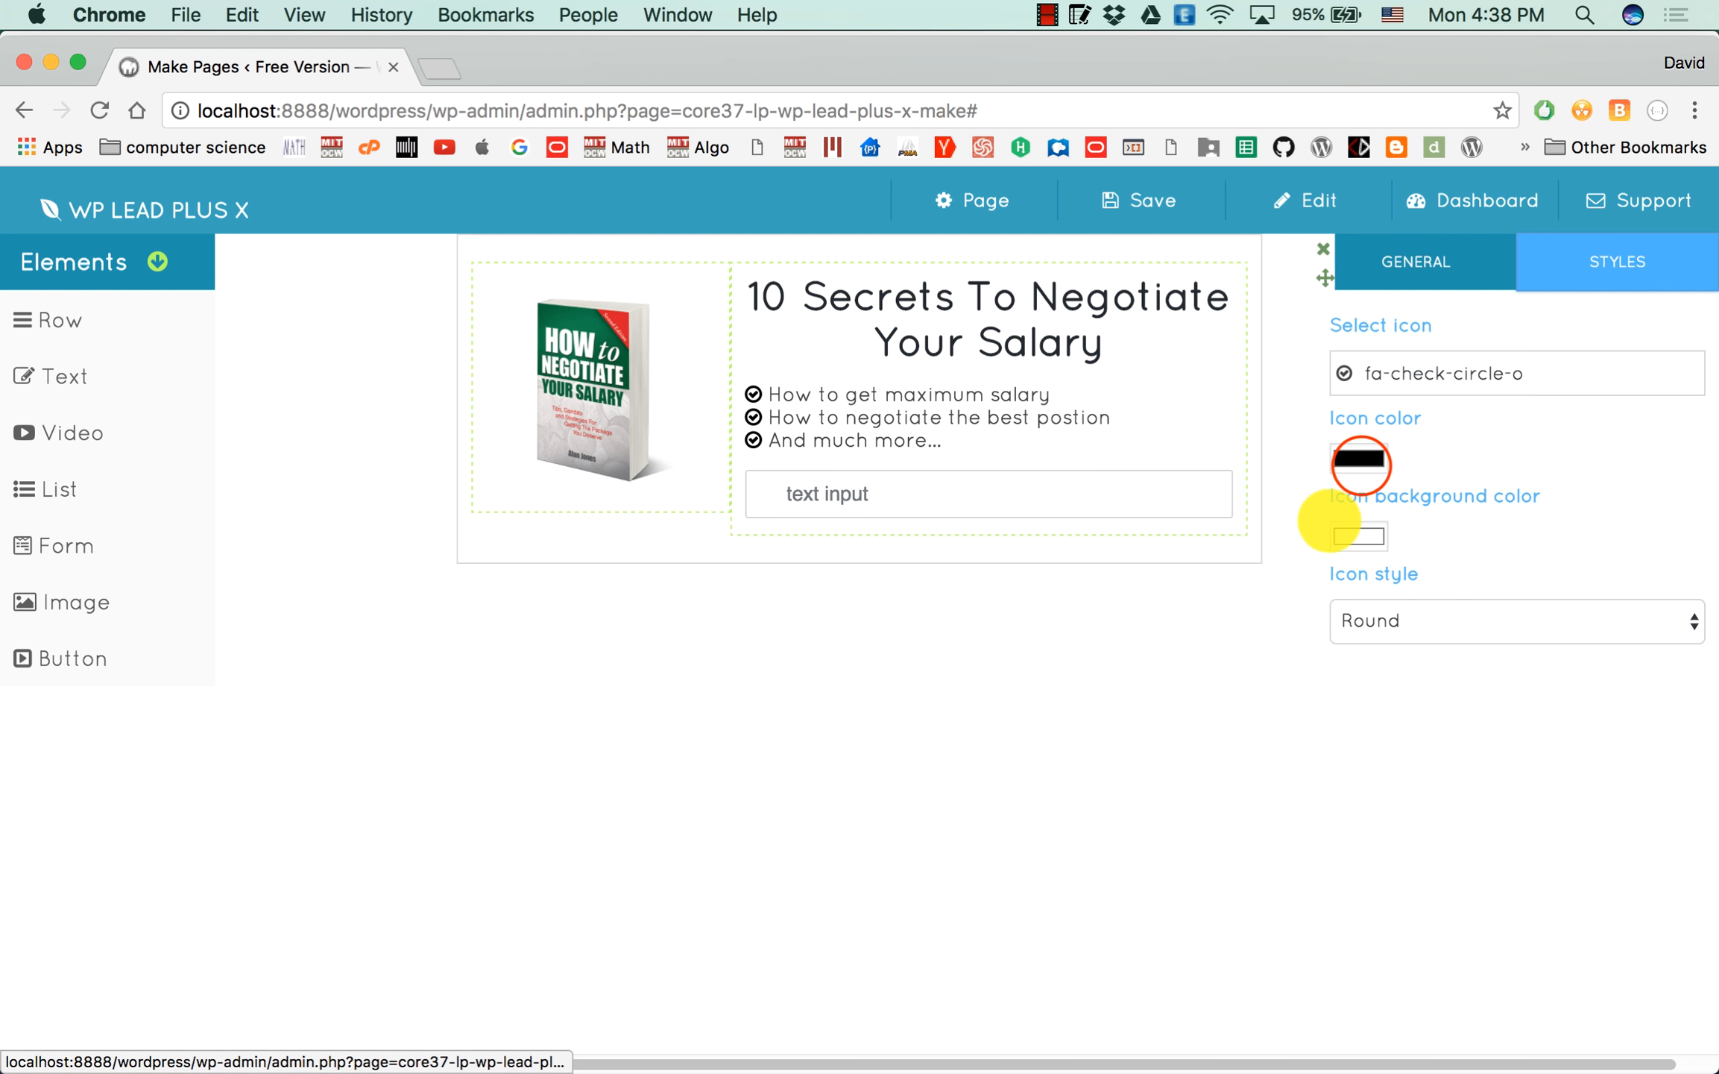
left_click(1358, 459)
left_click(1221, 401)
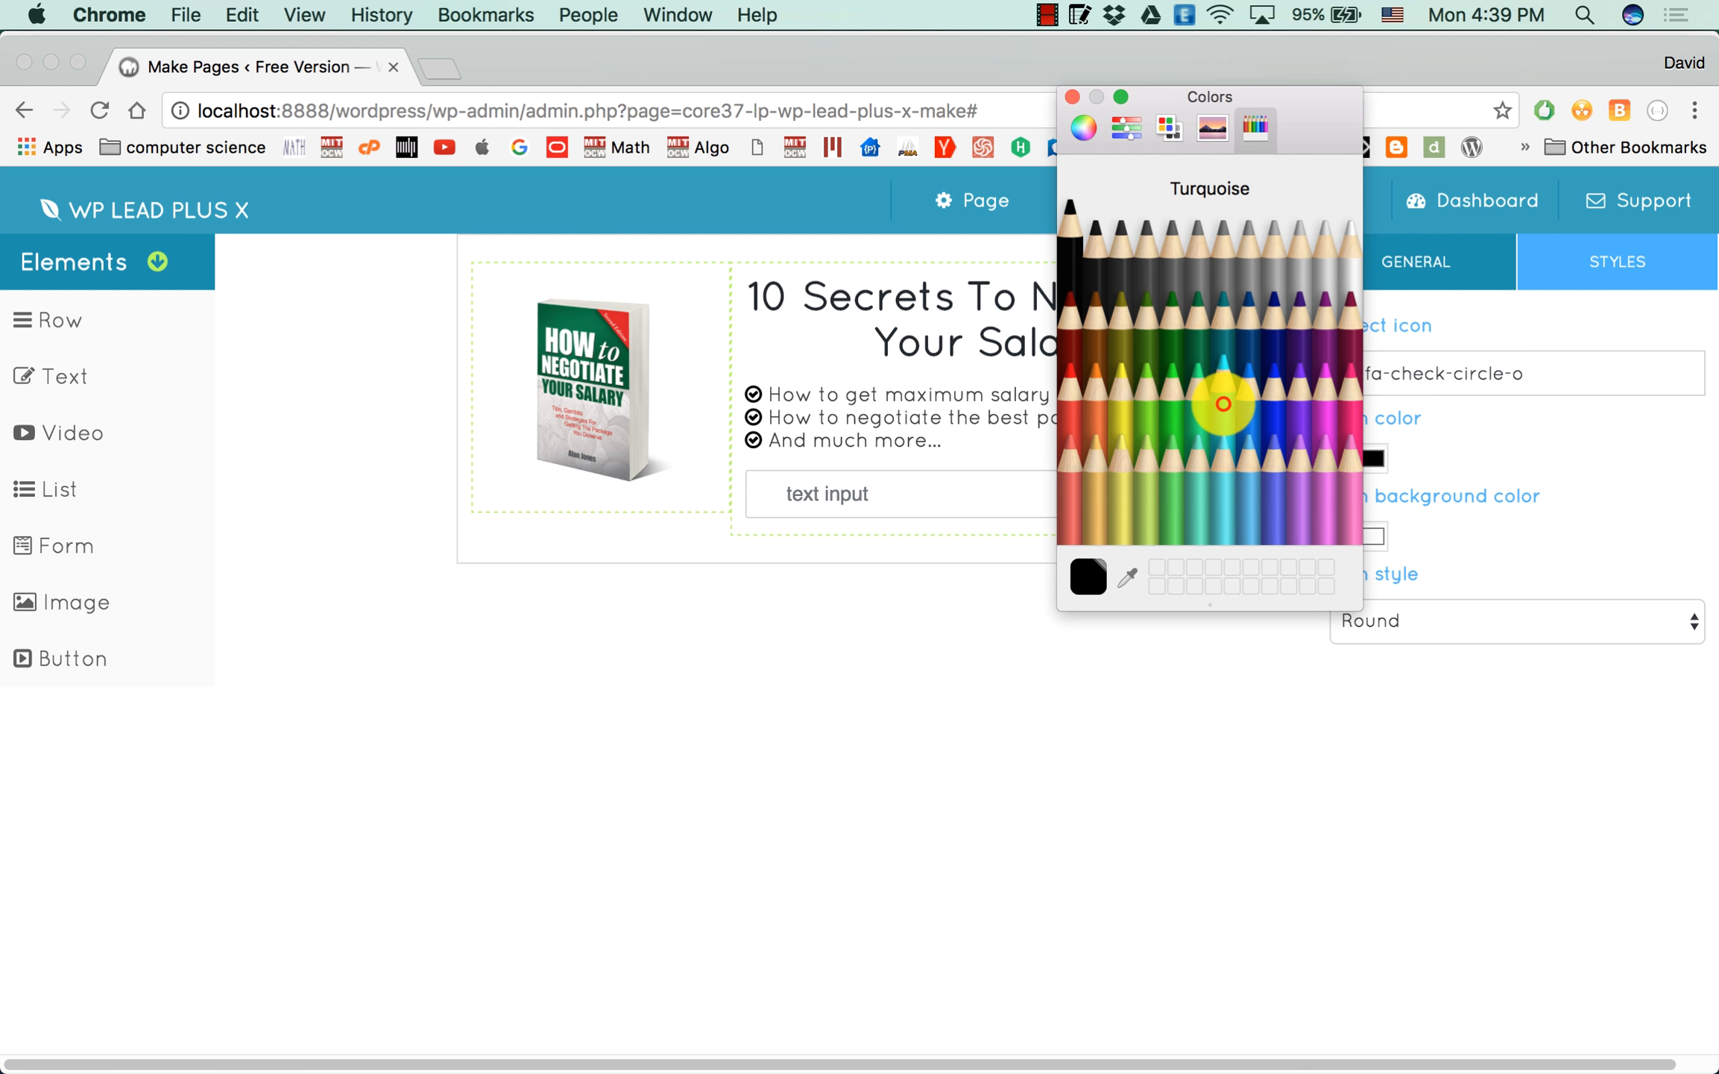
left_click(1237, 404)
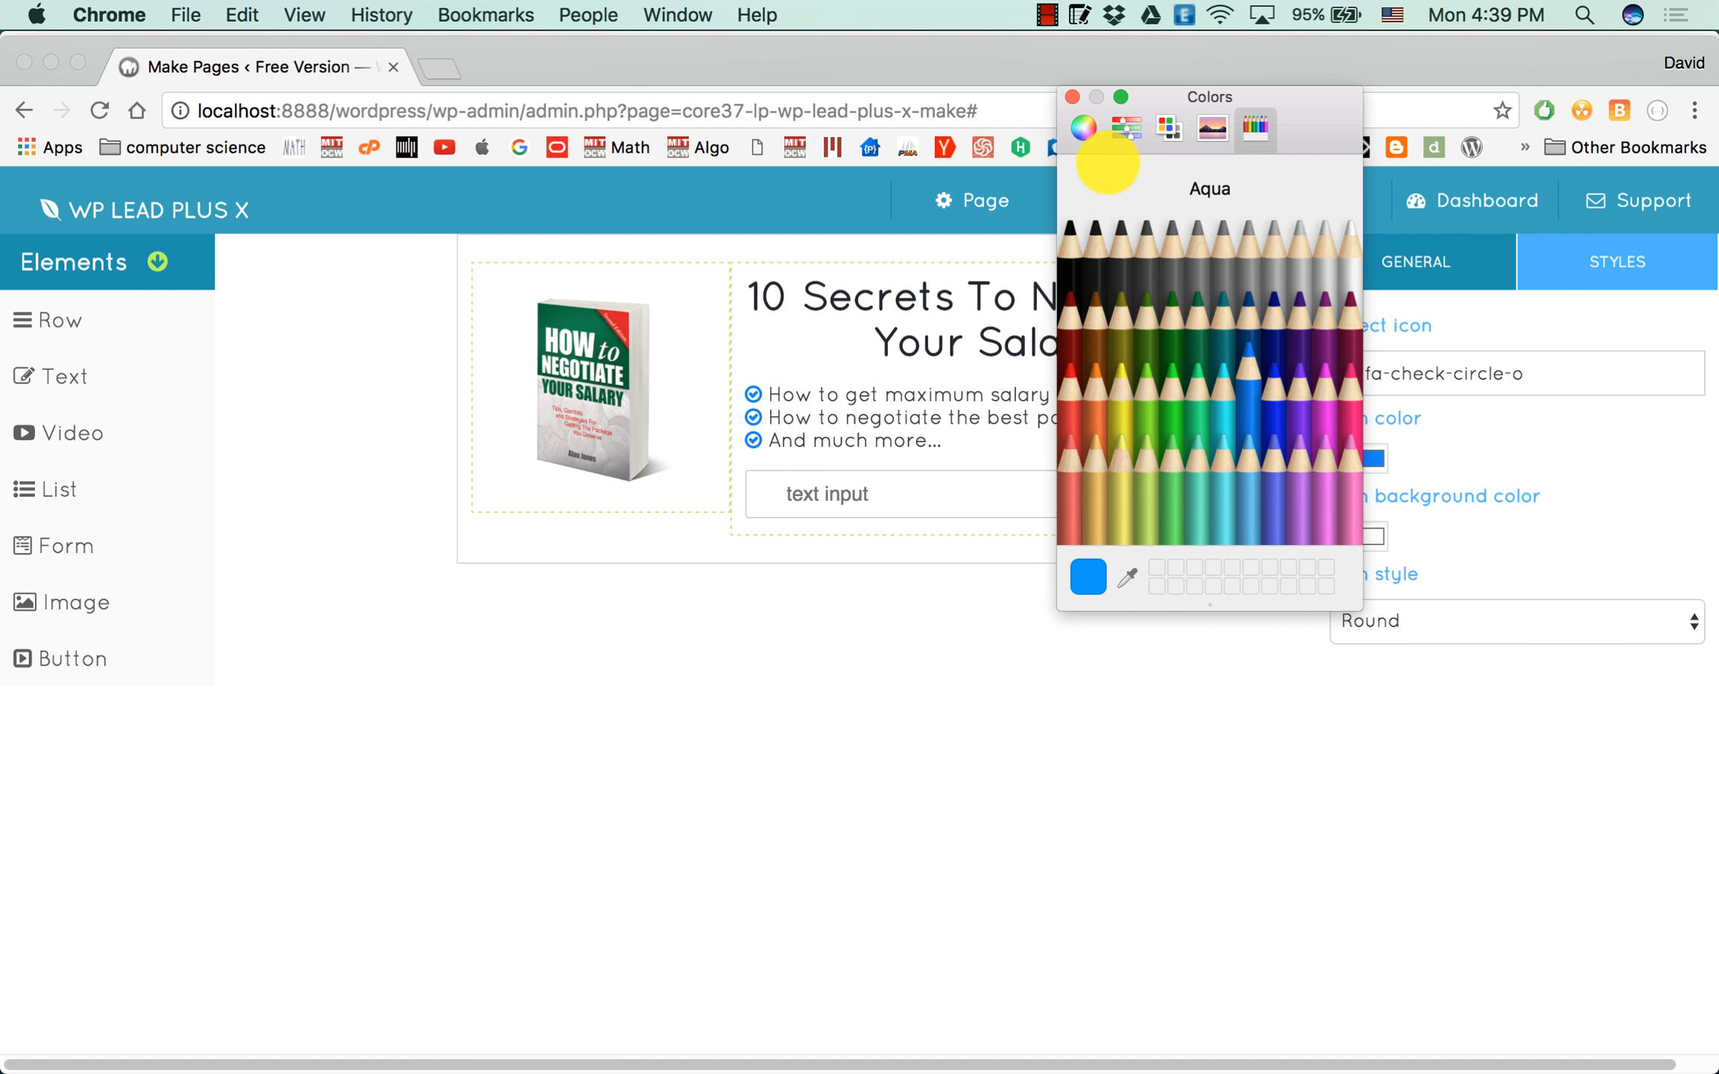
left_click(1072, 96)
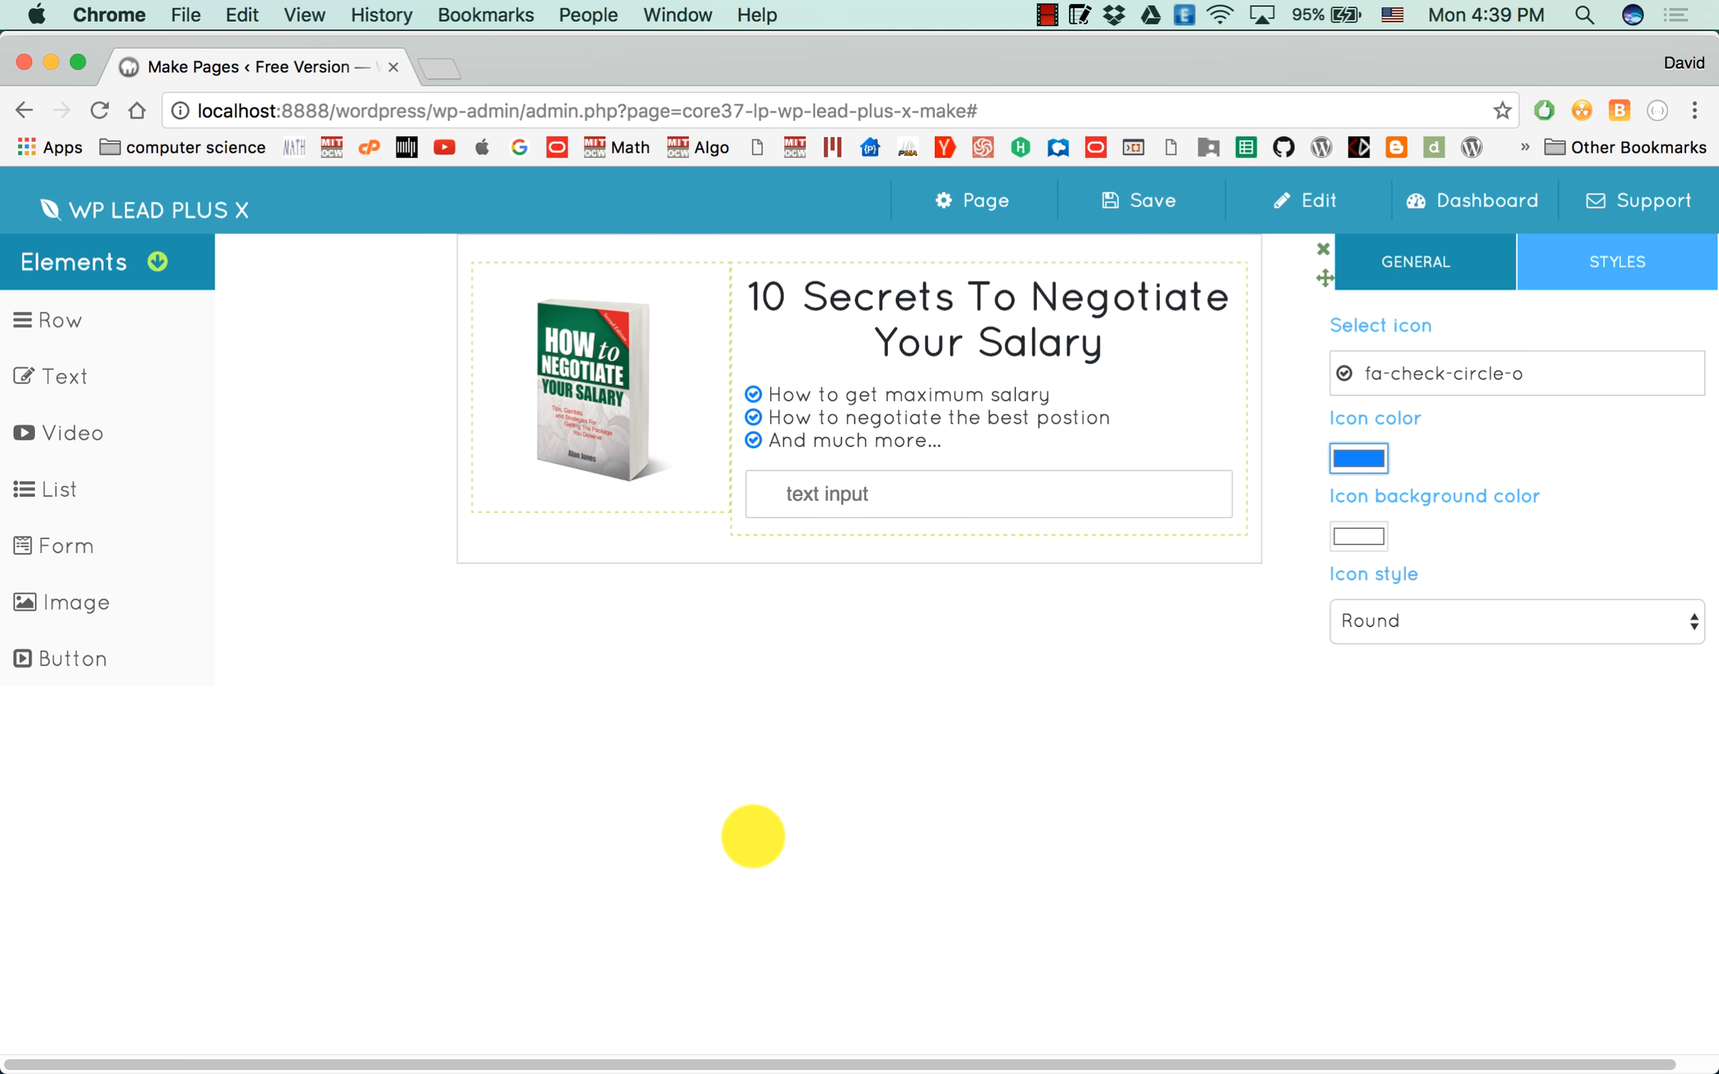
Switch to Sublime Text, copy the selected GetResponse web form code and return to the page builder.
key("super+Tab")
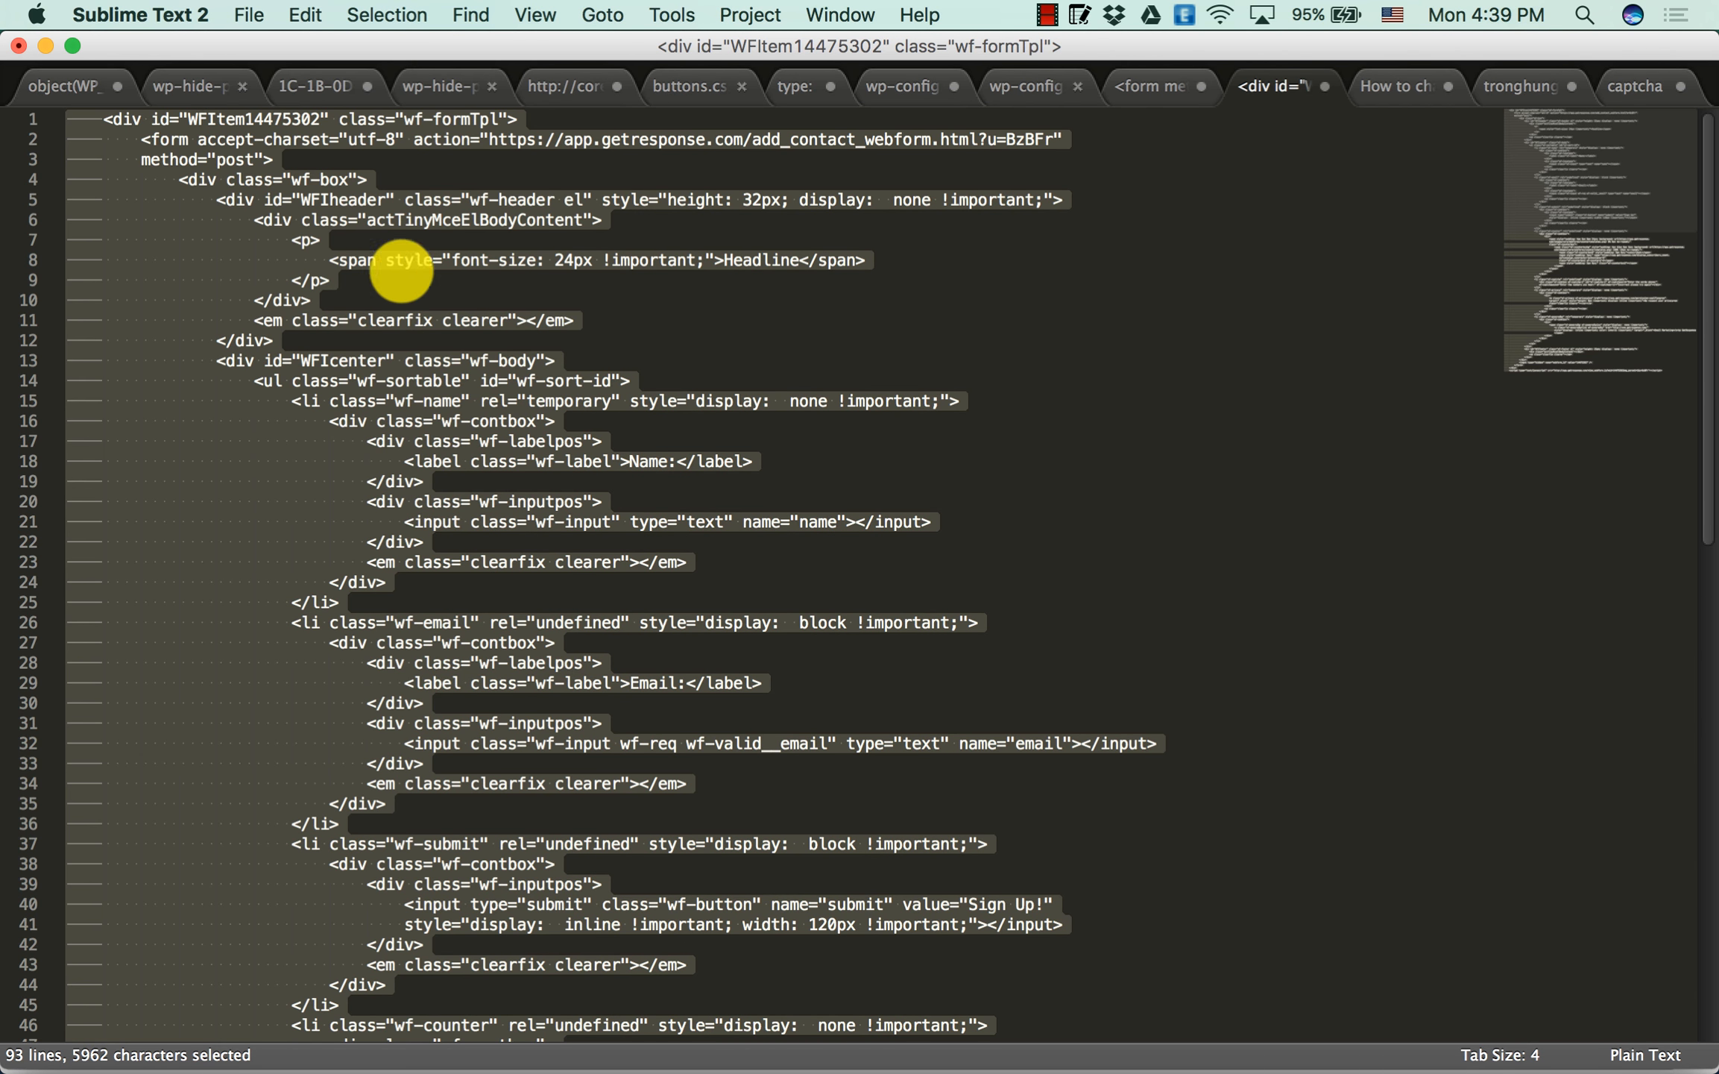
right_click(219, 224)
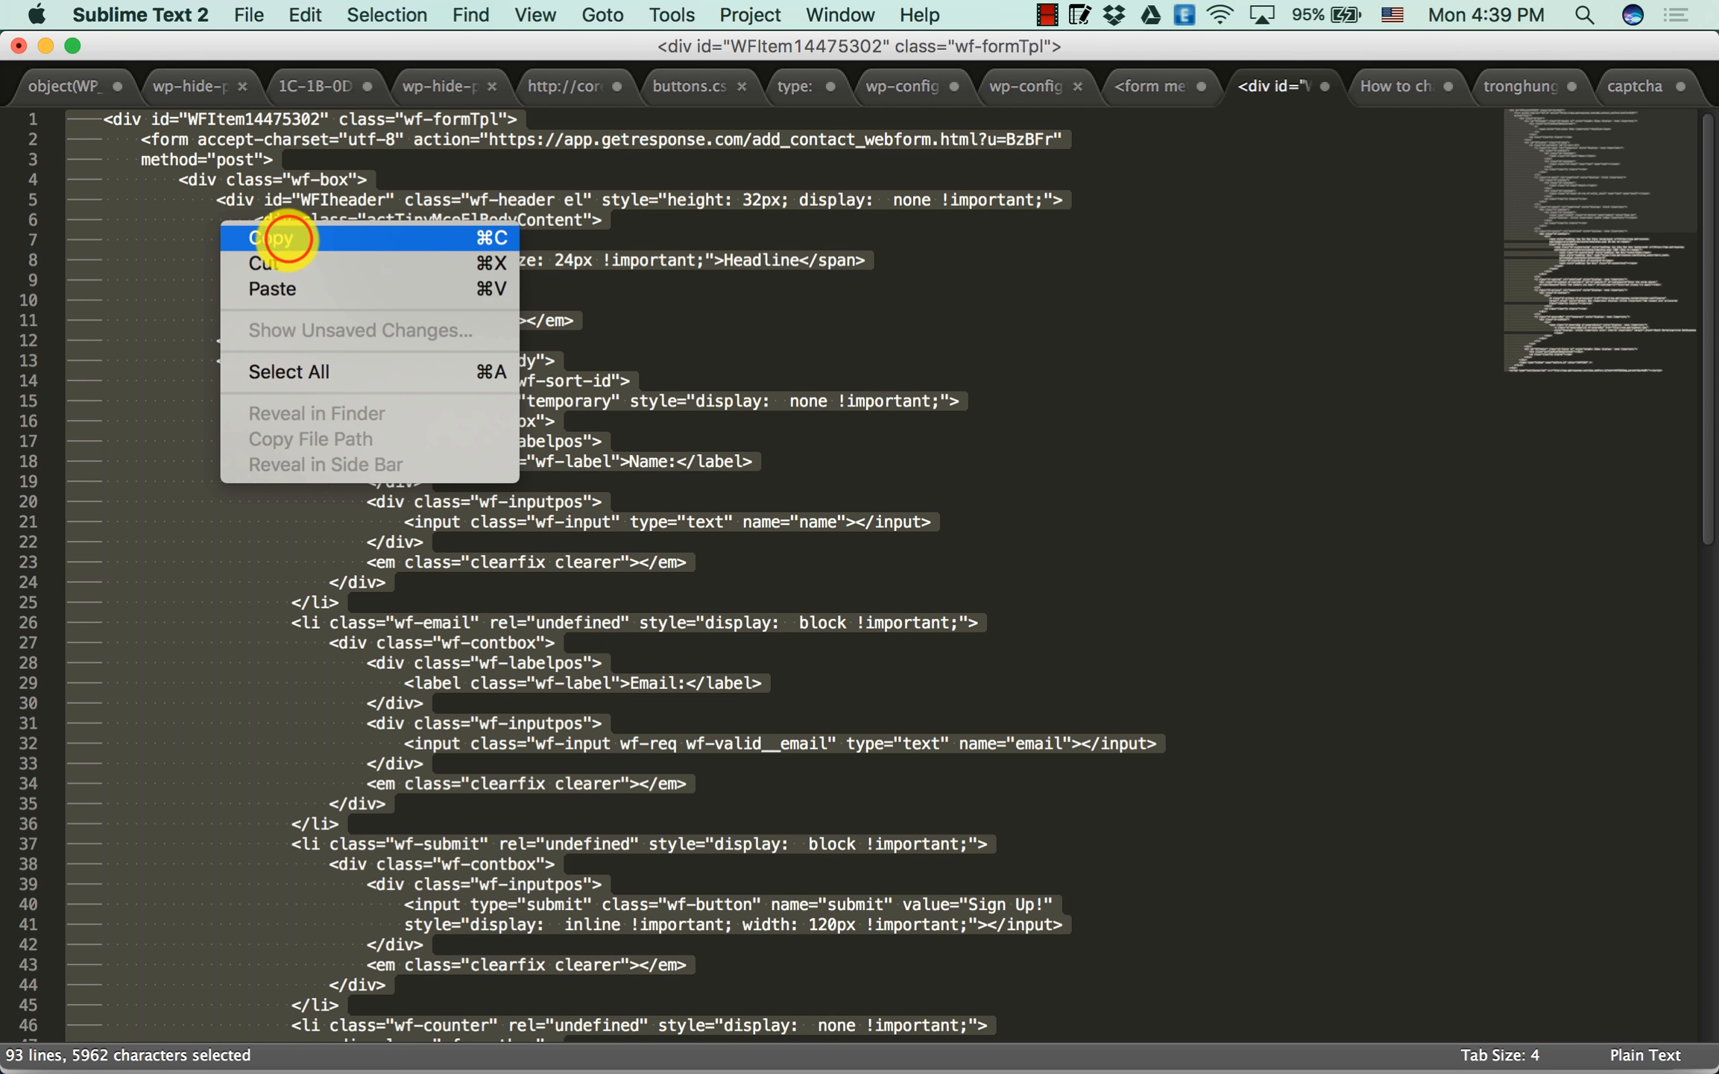
left_click(288, 238)
left_click(45, 46)
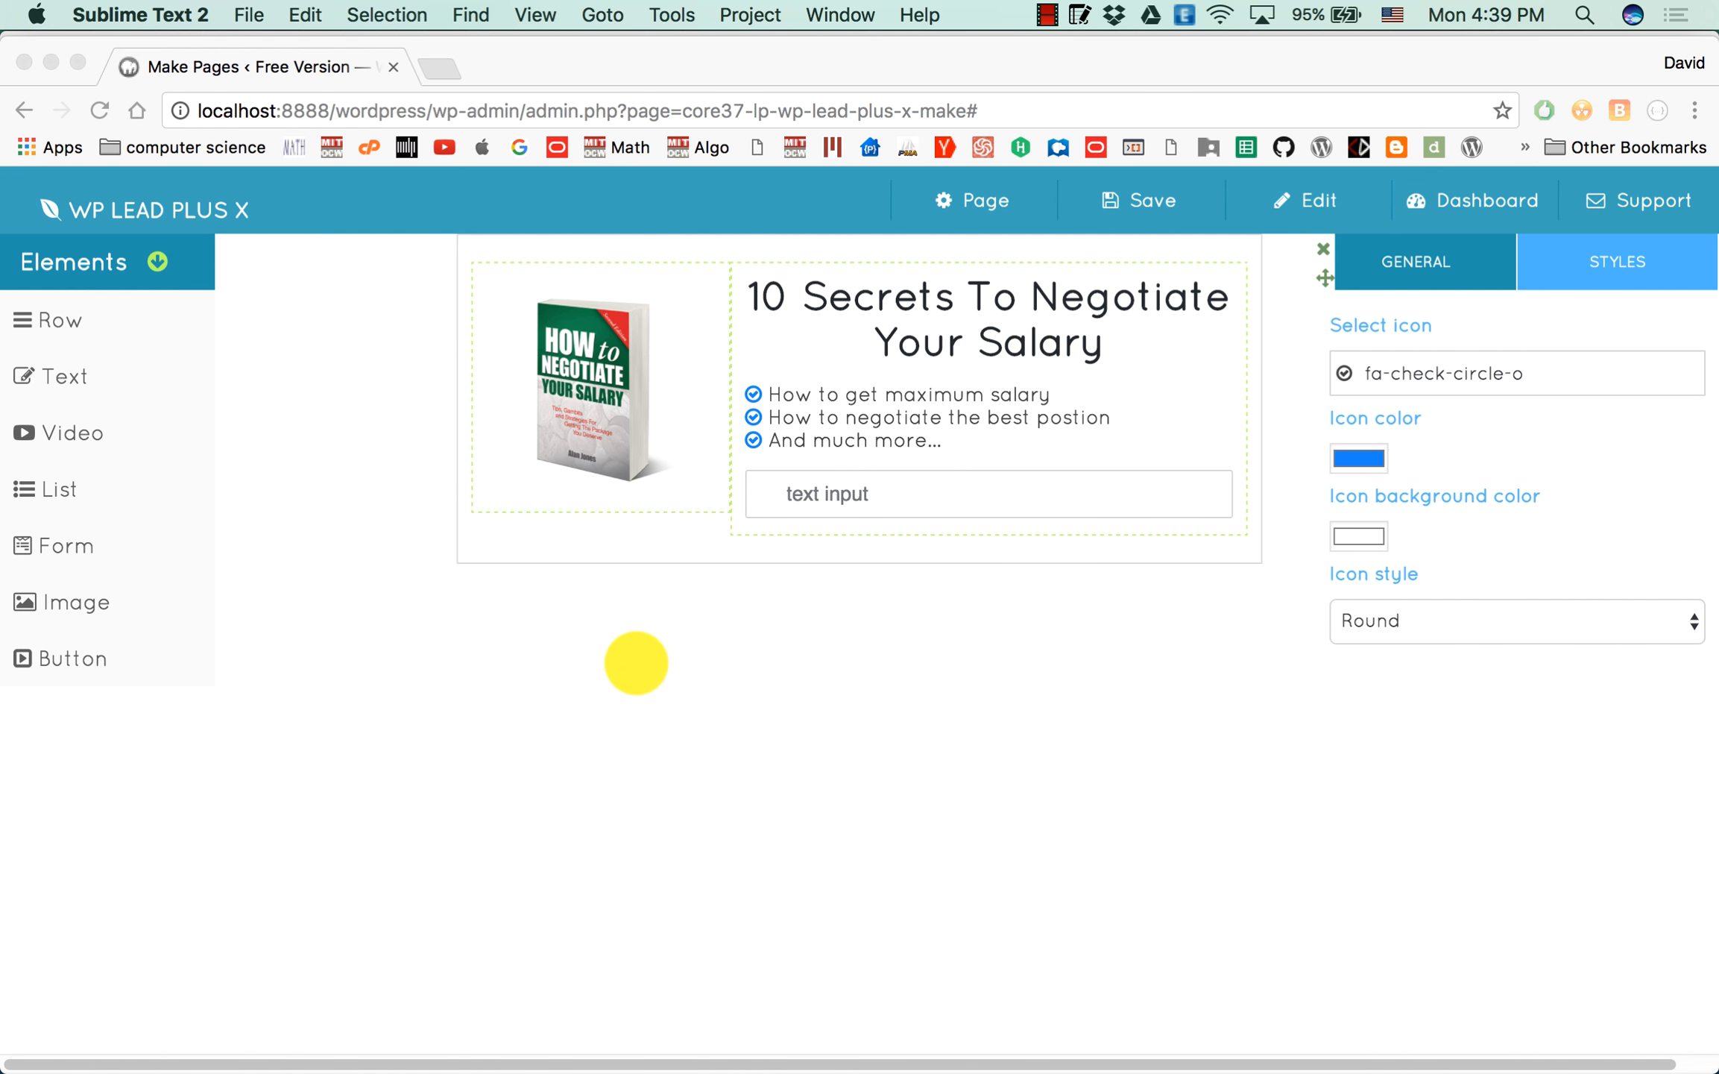
Replace the form container's existing code with the copied GetResponse web form code.
left_click(986, 472)
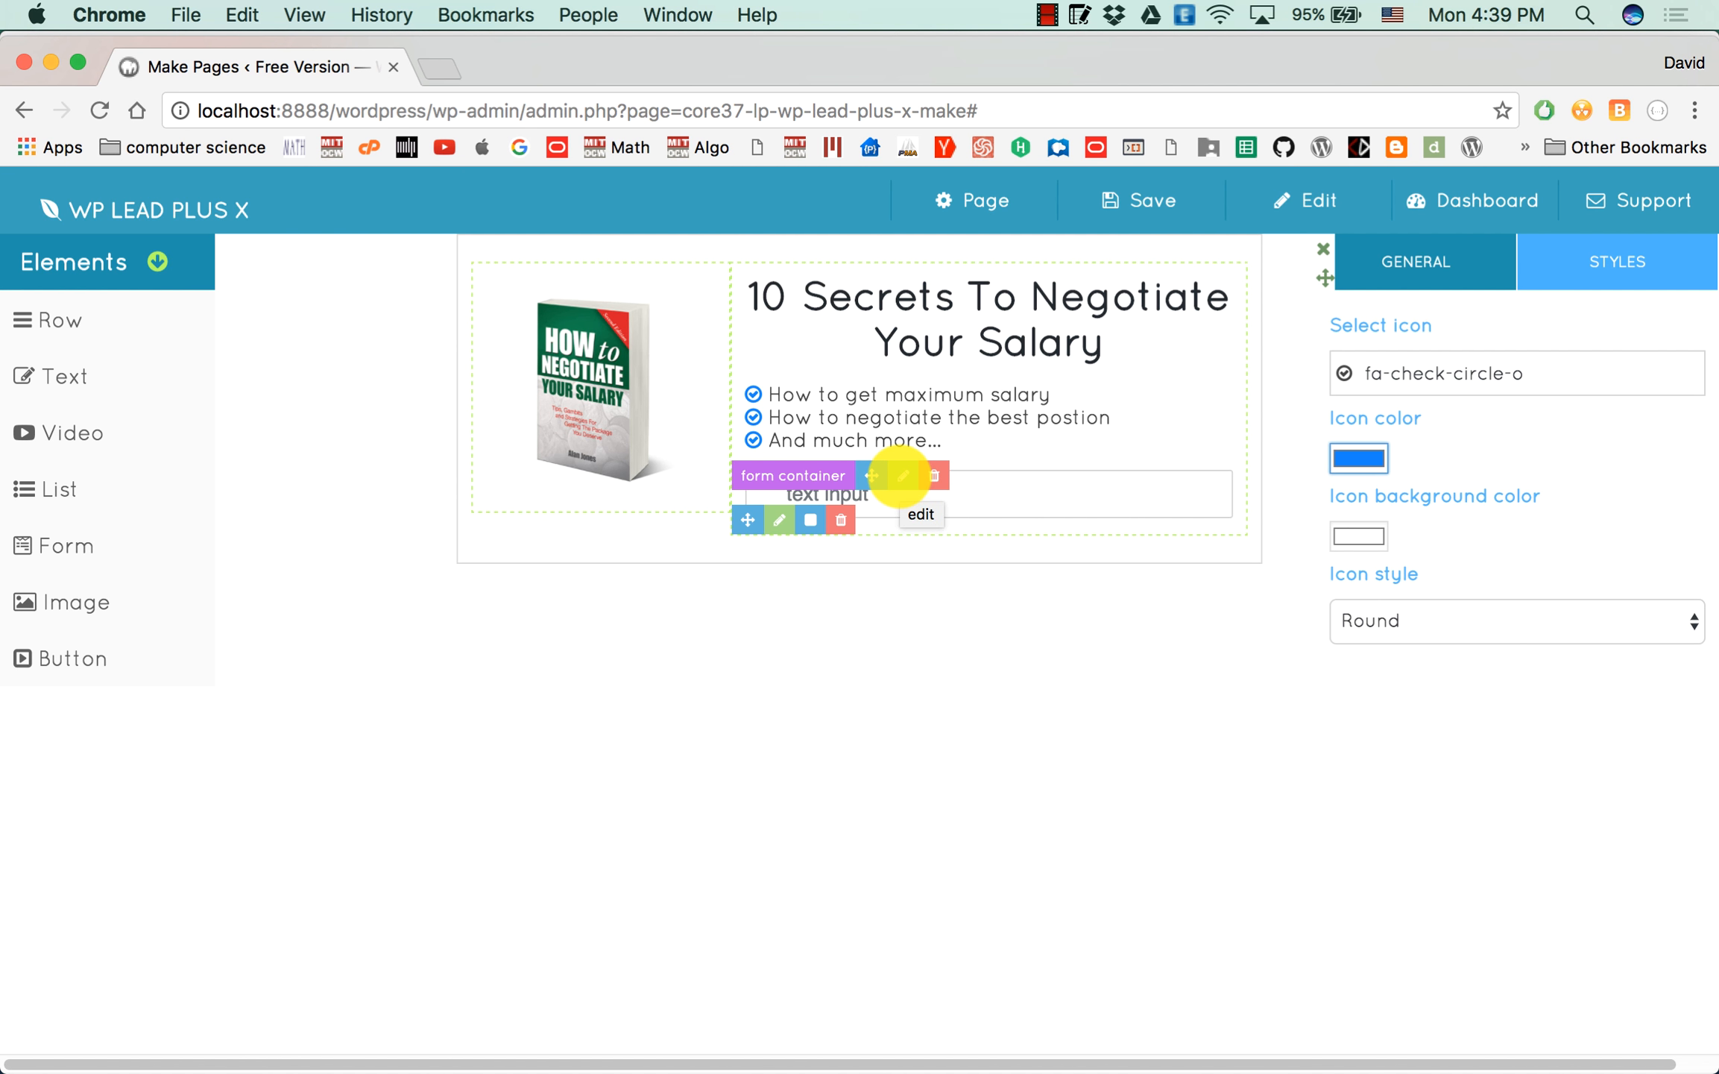
left_click(902, 475)
left_click(1554, 377)
key("super+a")
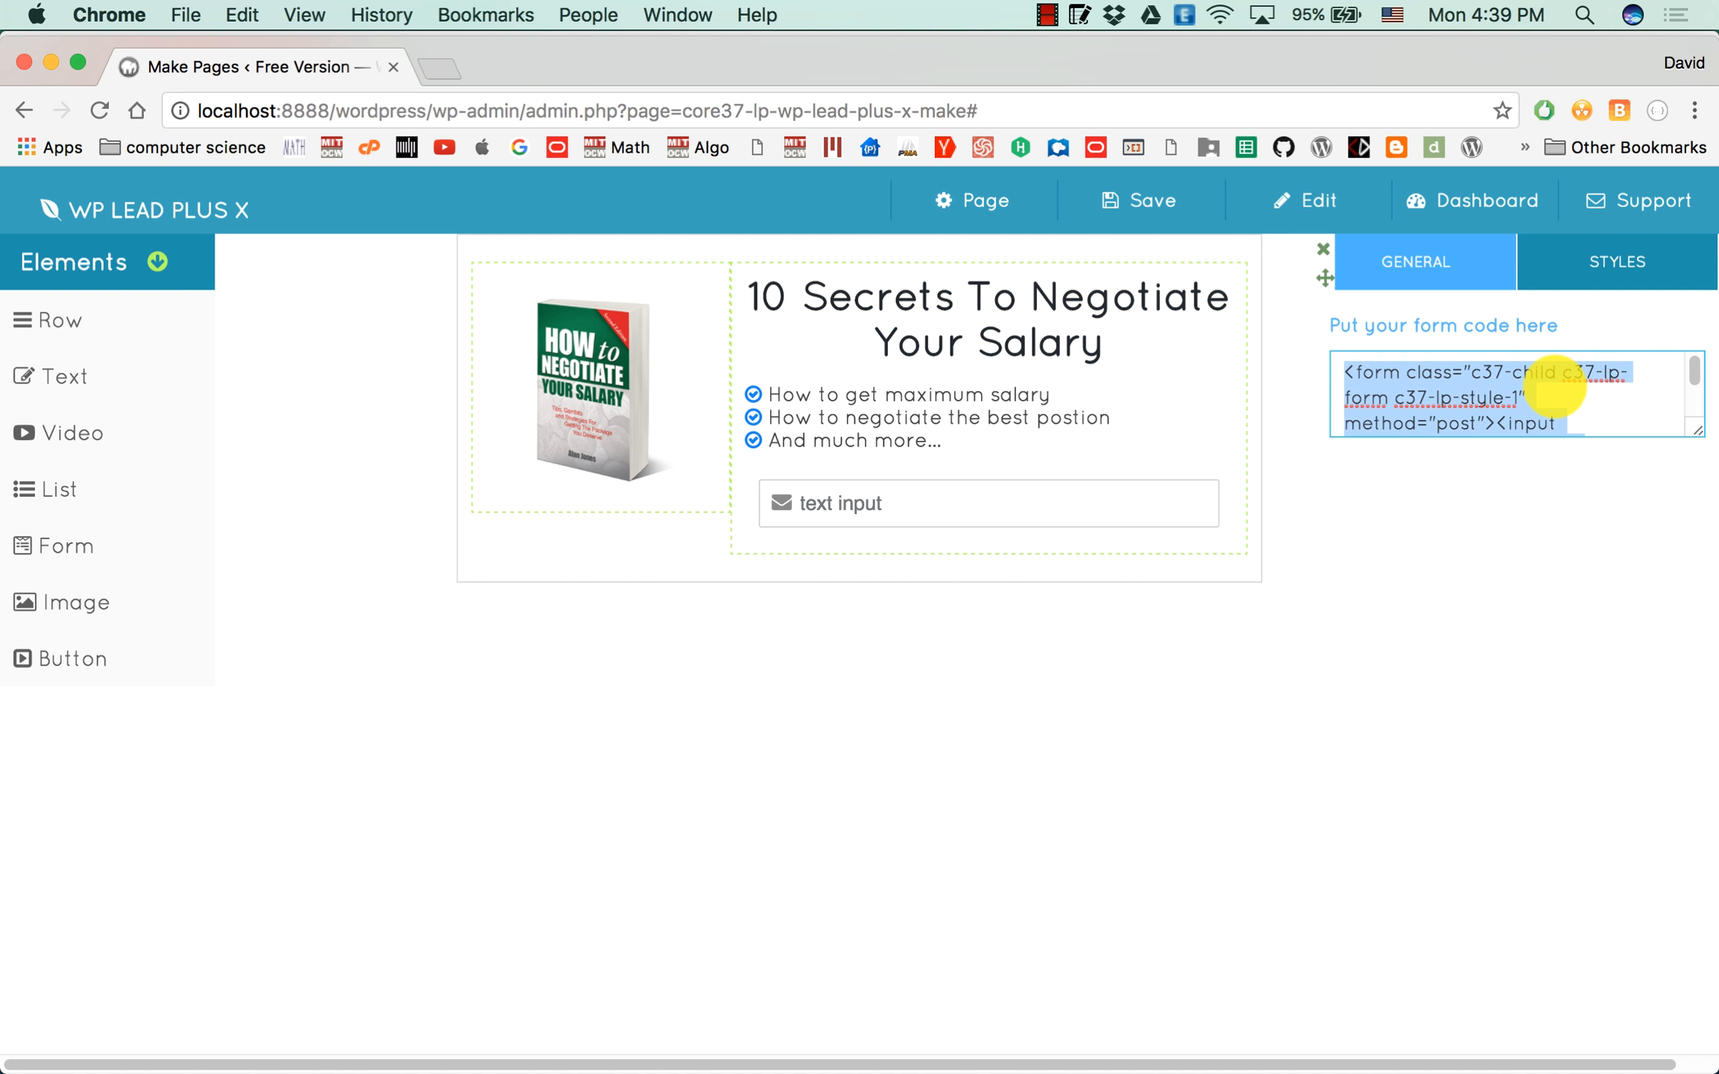
key("super+v")
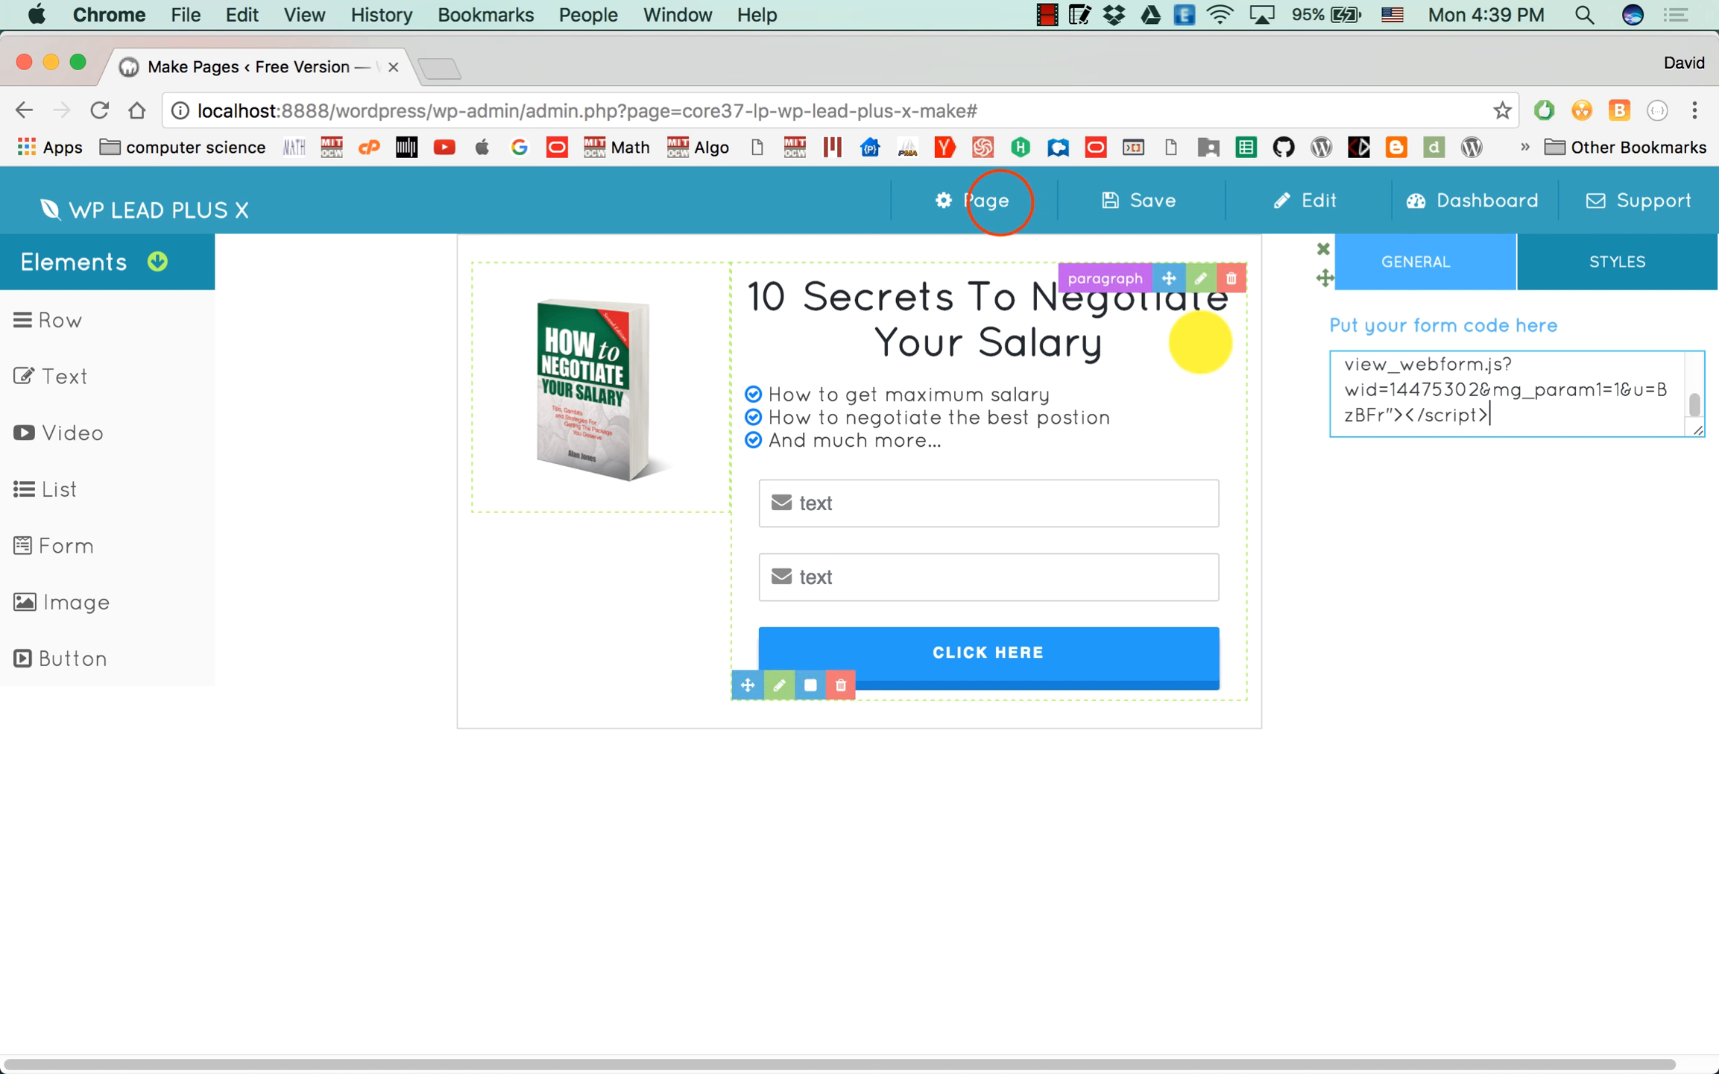
Set the form width in the page settings to 700 px.
left_click(999, 200)
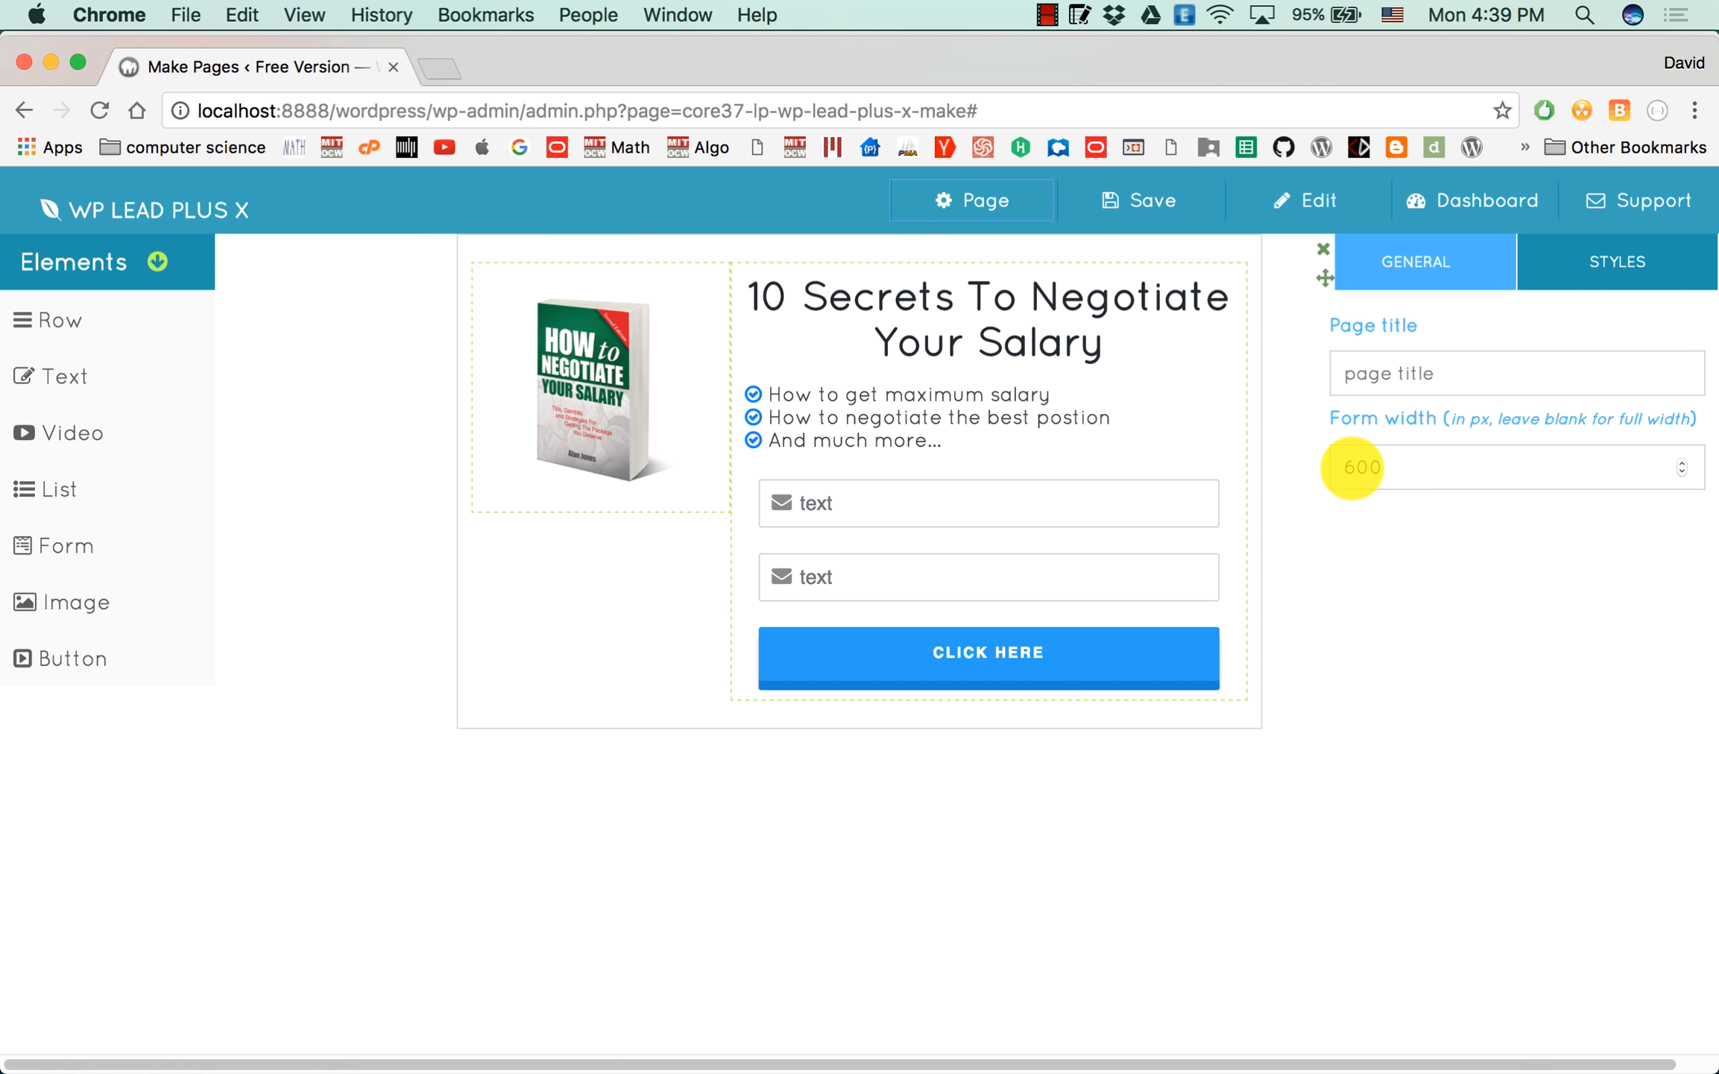
double_click(1351, 467)
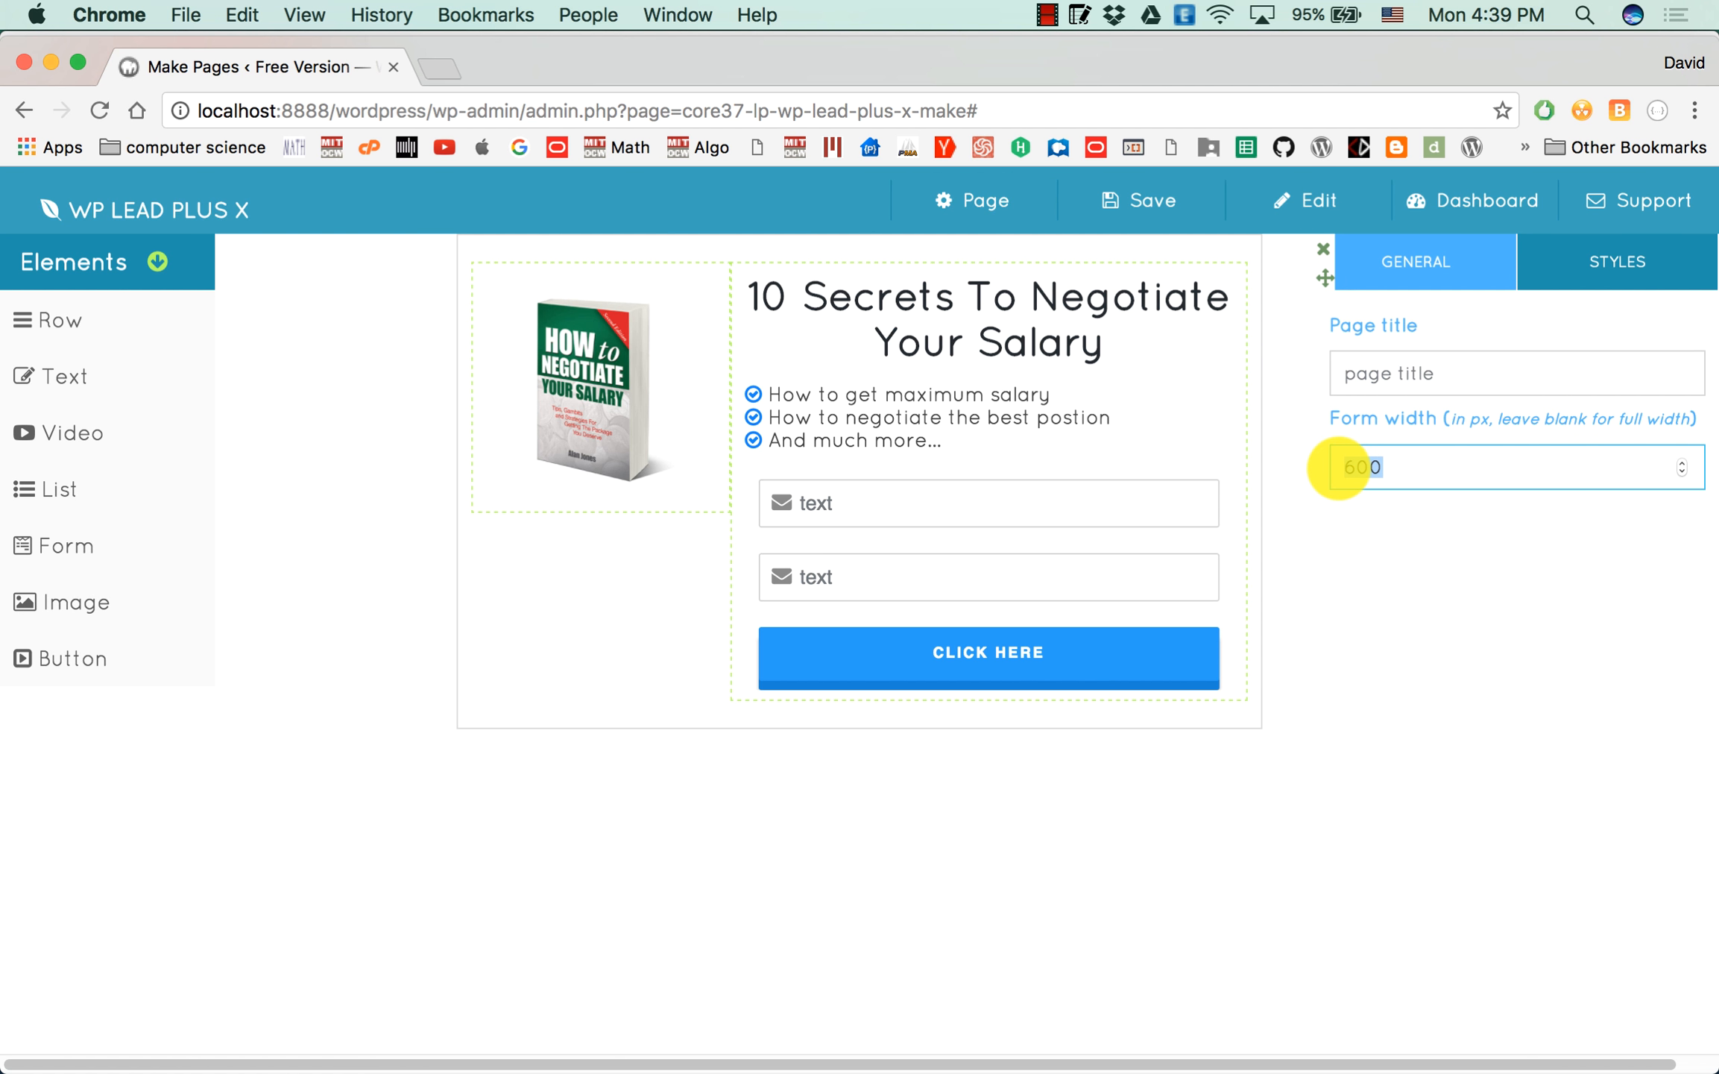
type("700")
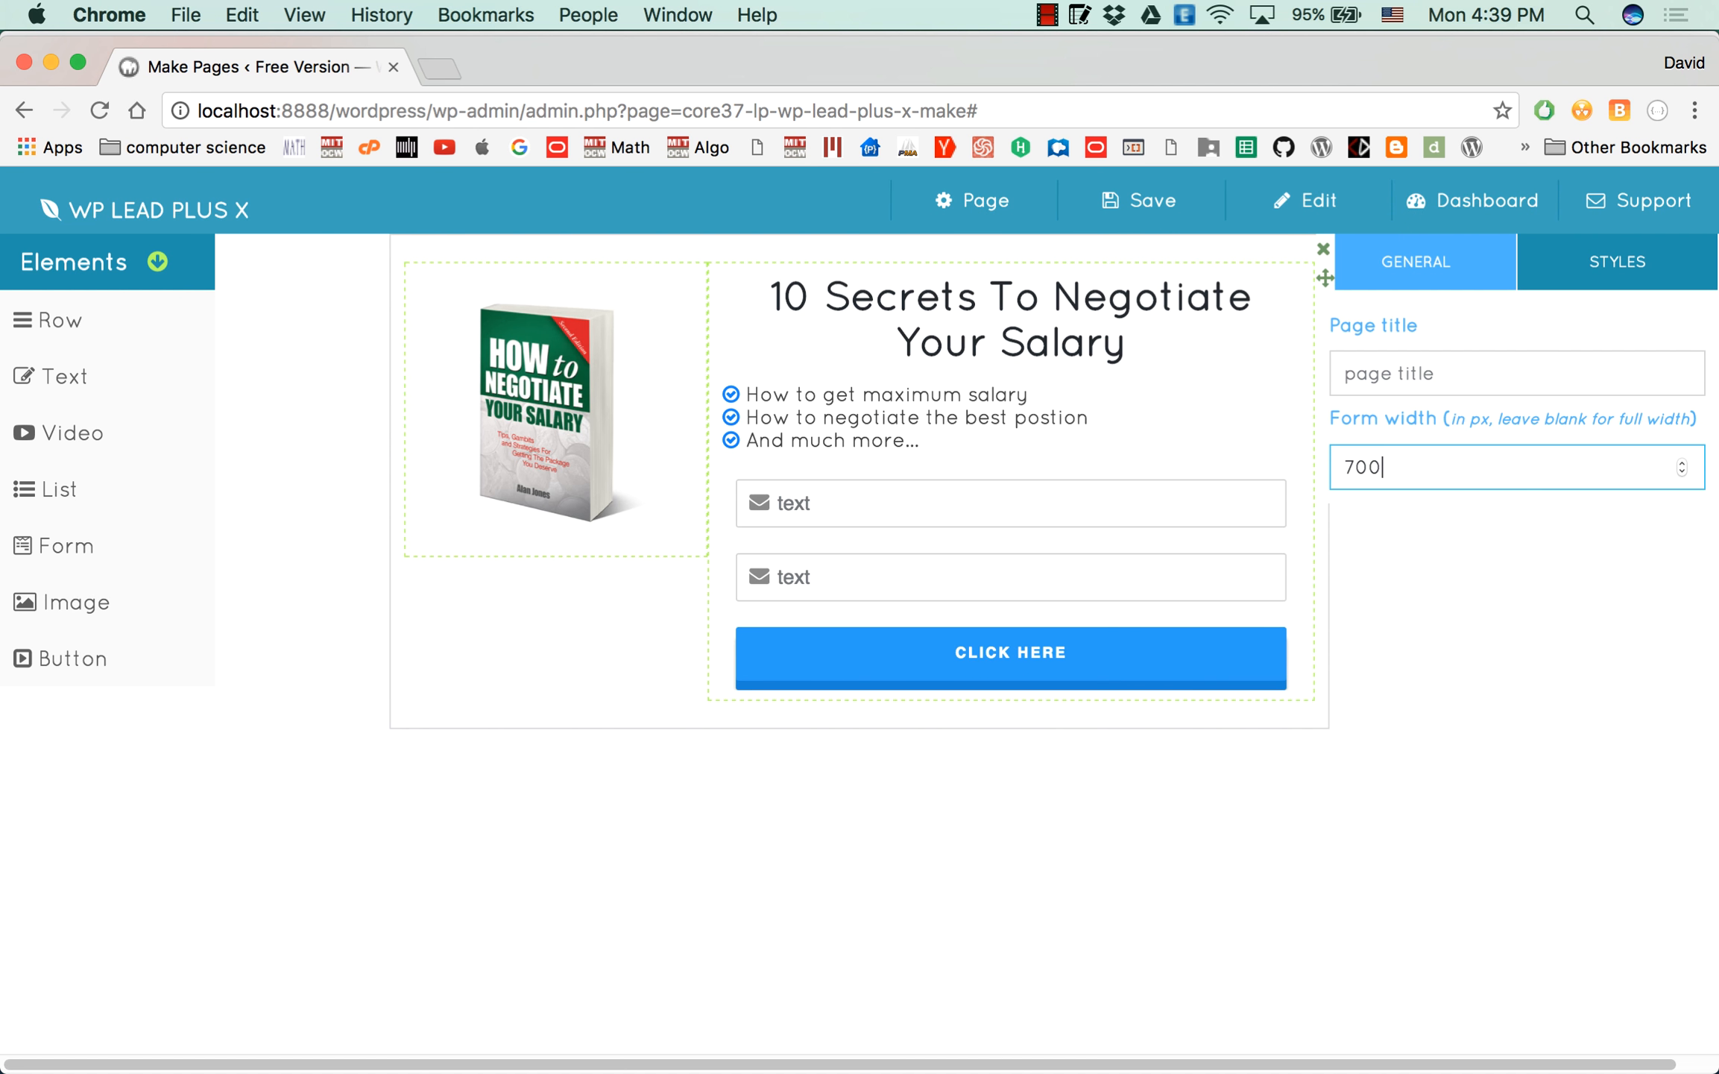
left_click(1398, 603)
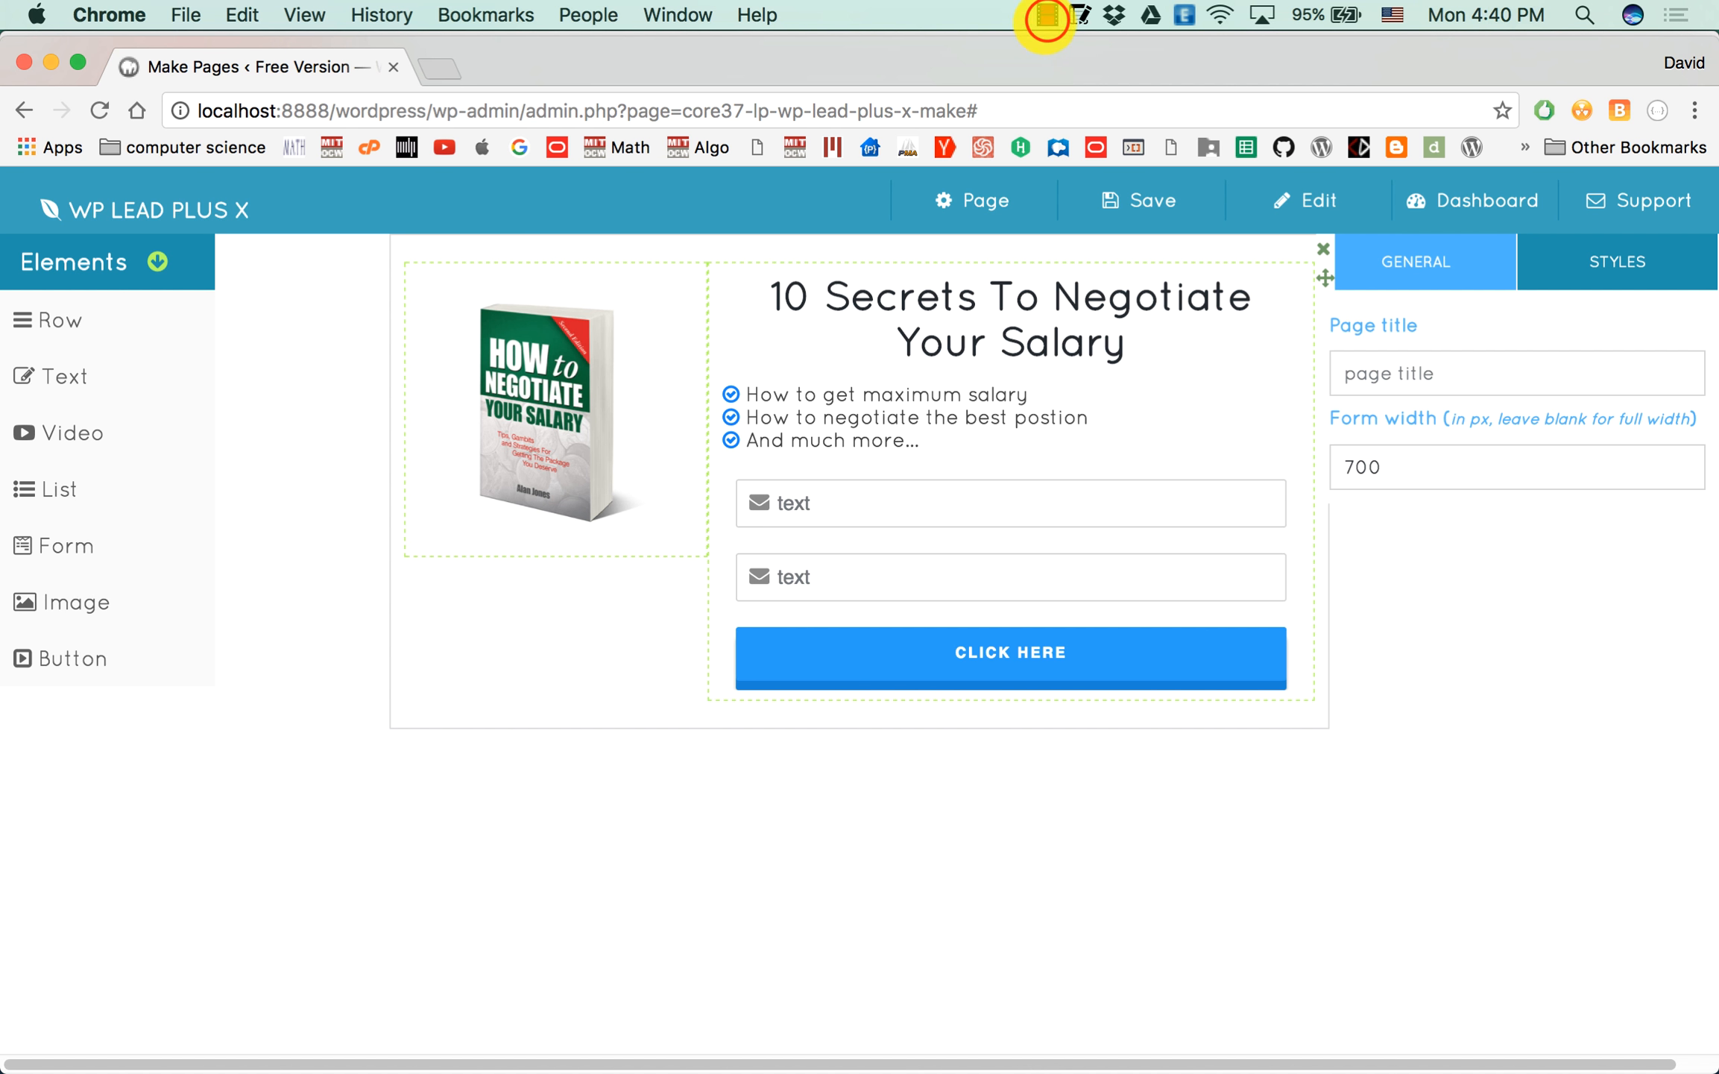
left_click(1046, 16)
left_click(1066, 72)
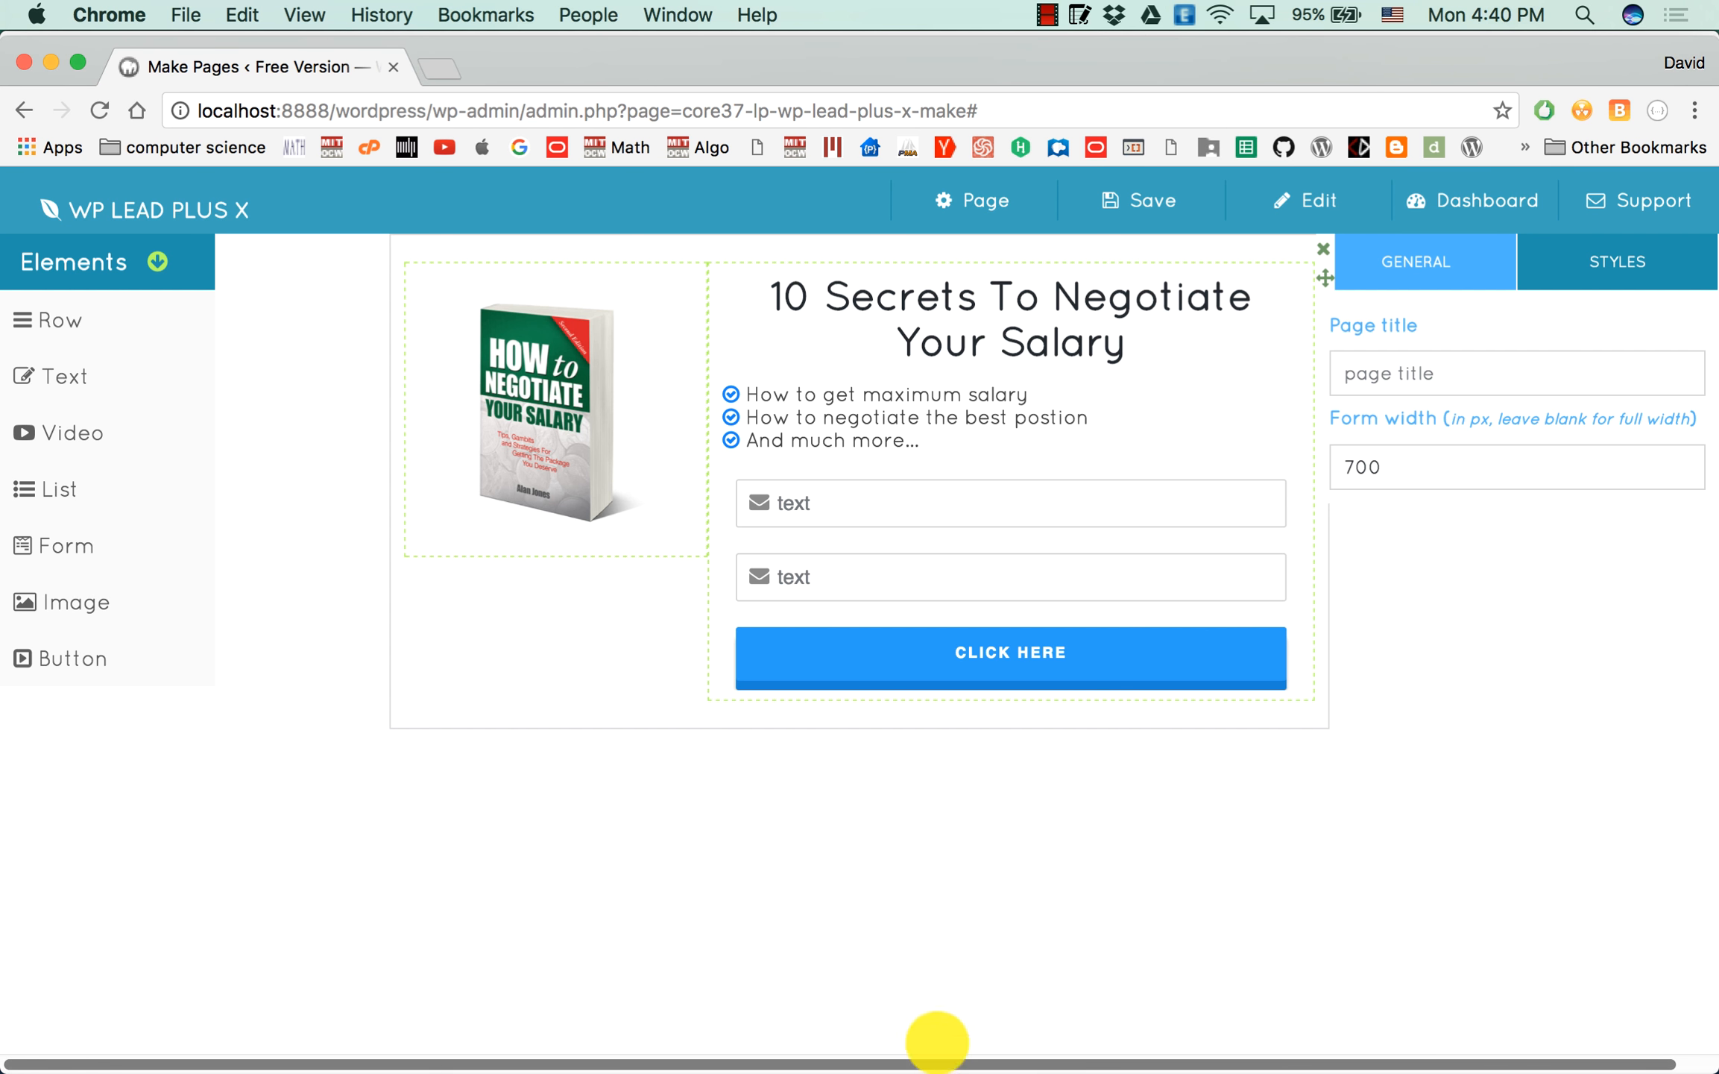
Copy the edited GetResponse form code, without the name input, from Sublime Text and return to the page builder in Chrome.
key("super+Tab")
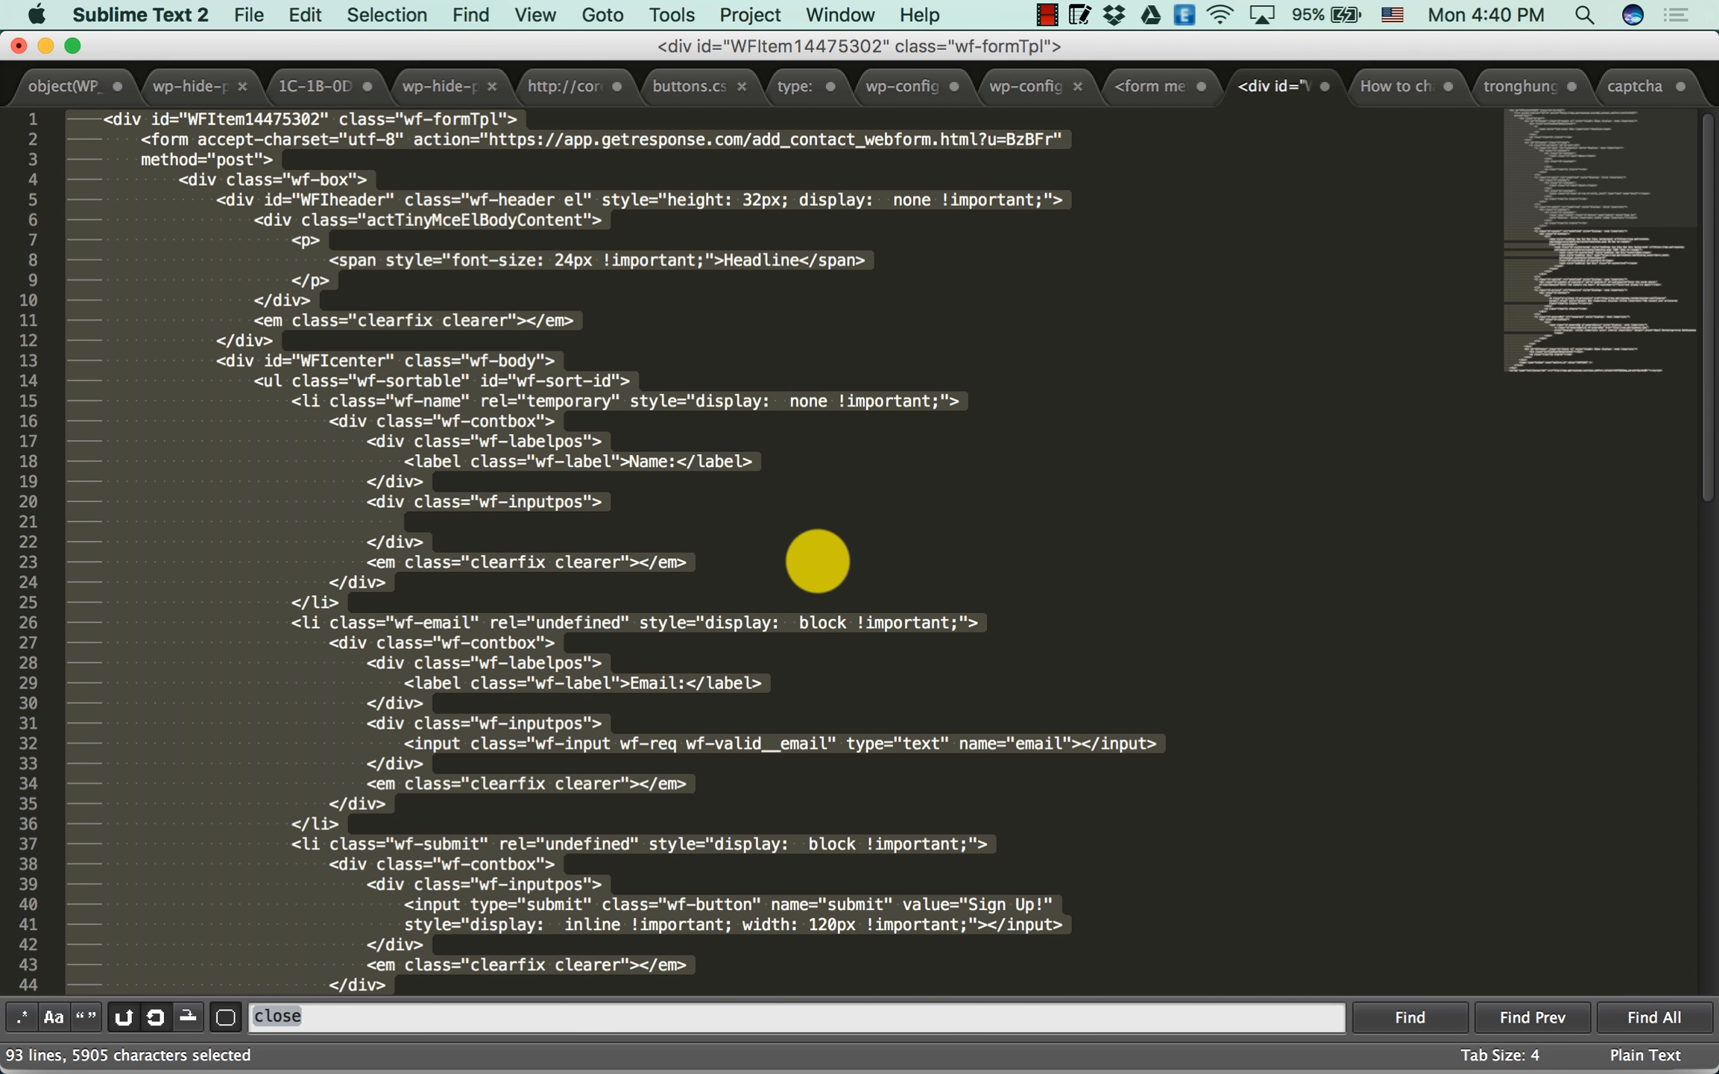
key("super+c")
key("super+Tab")
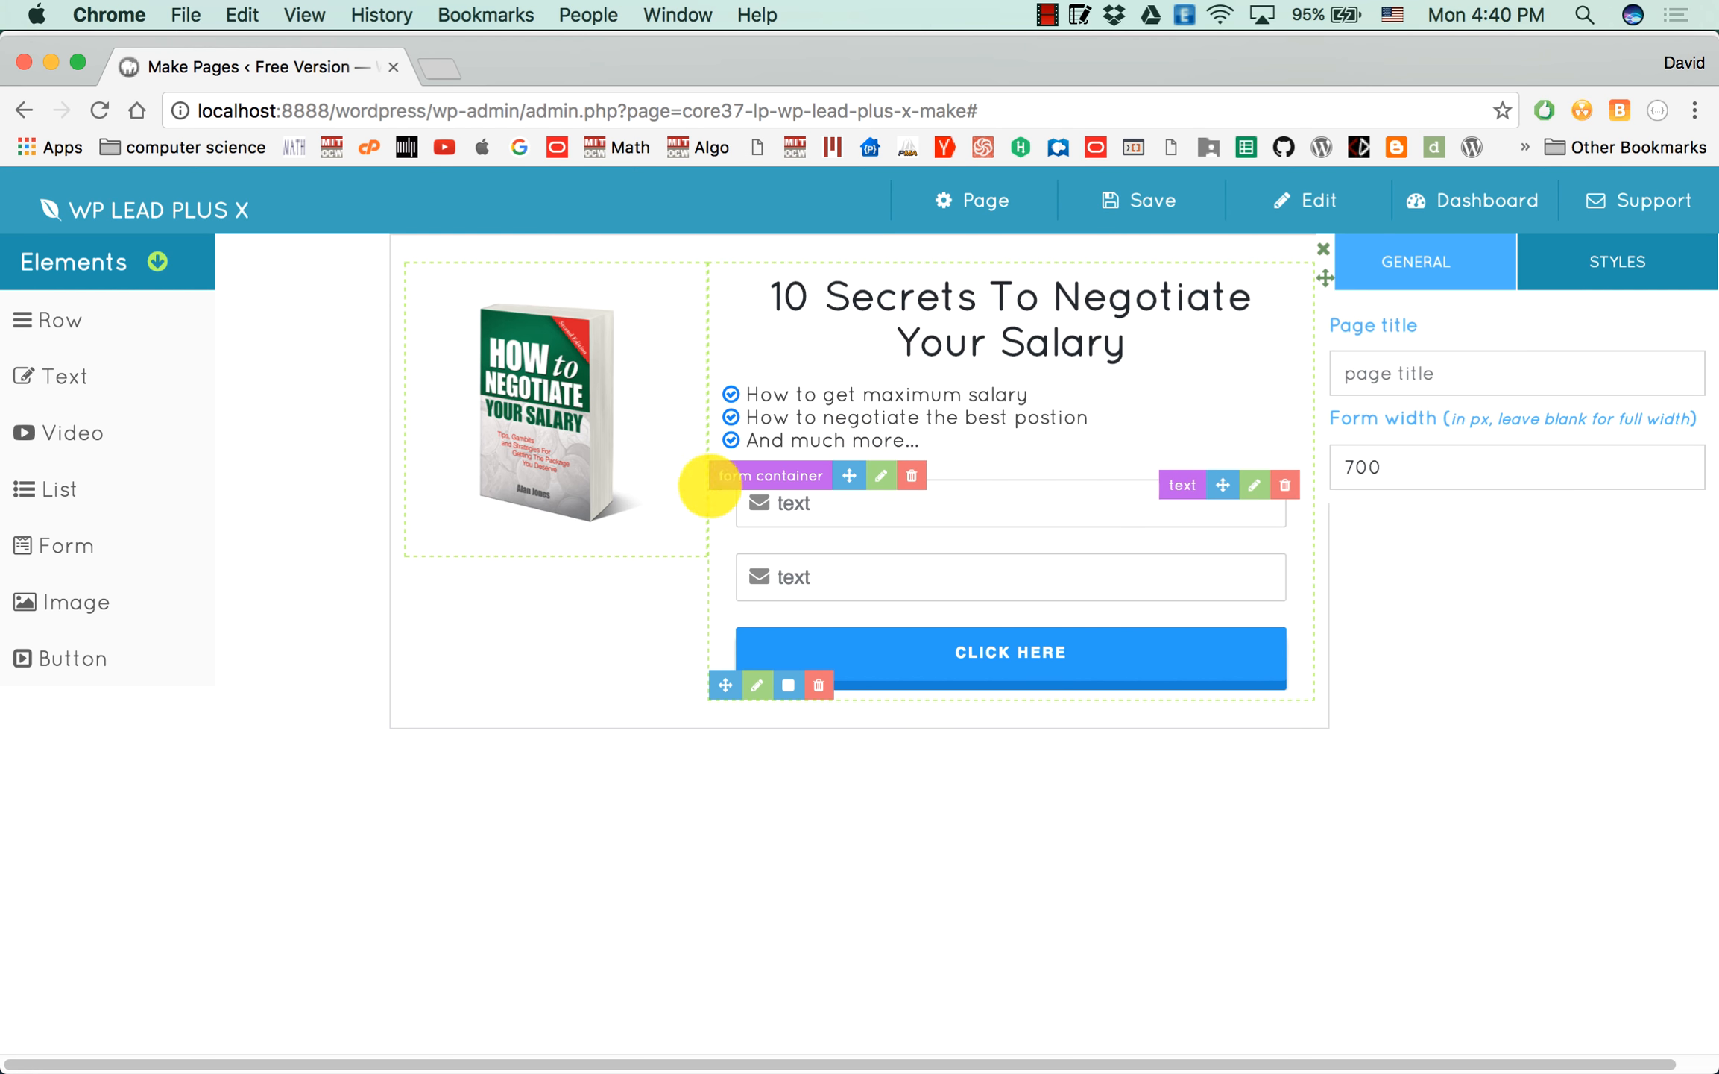
key("super+Tab")
right_click(490, 363)
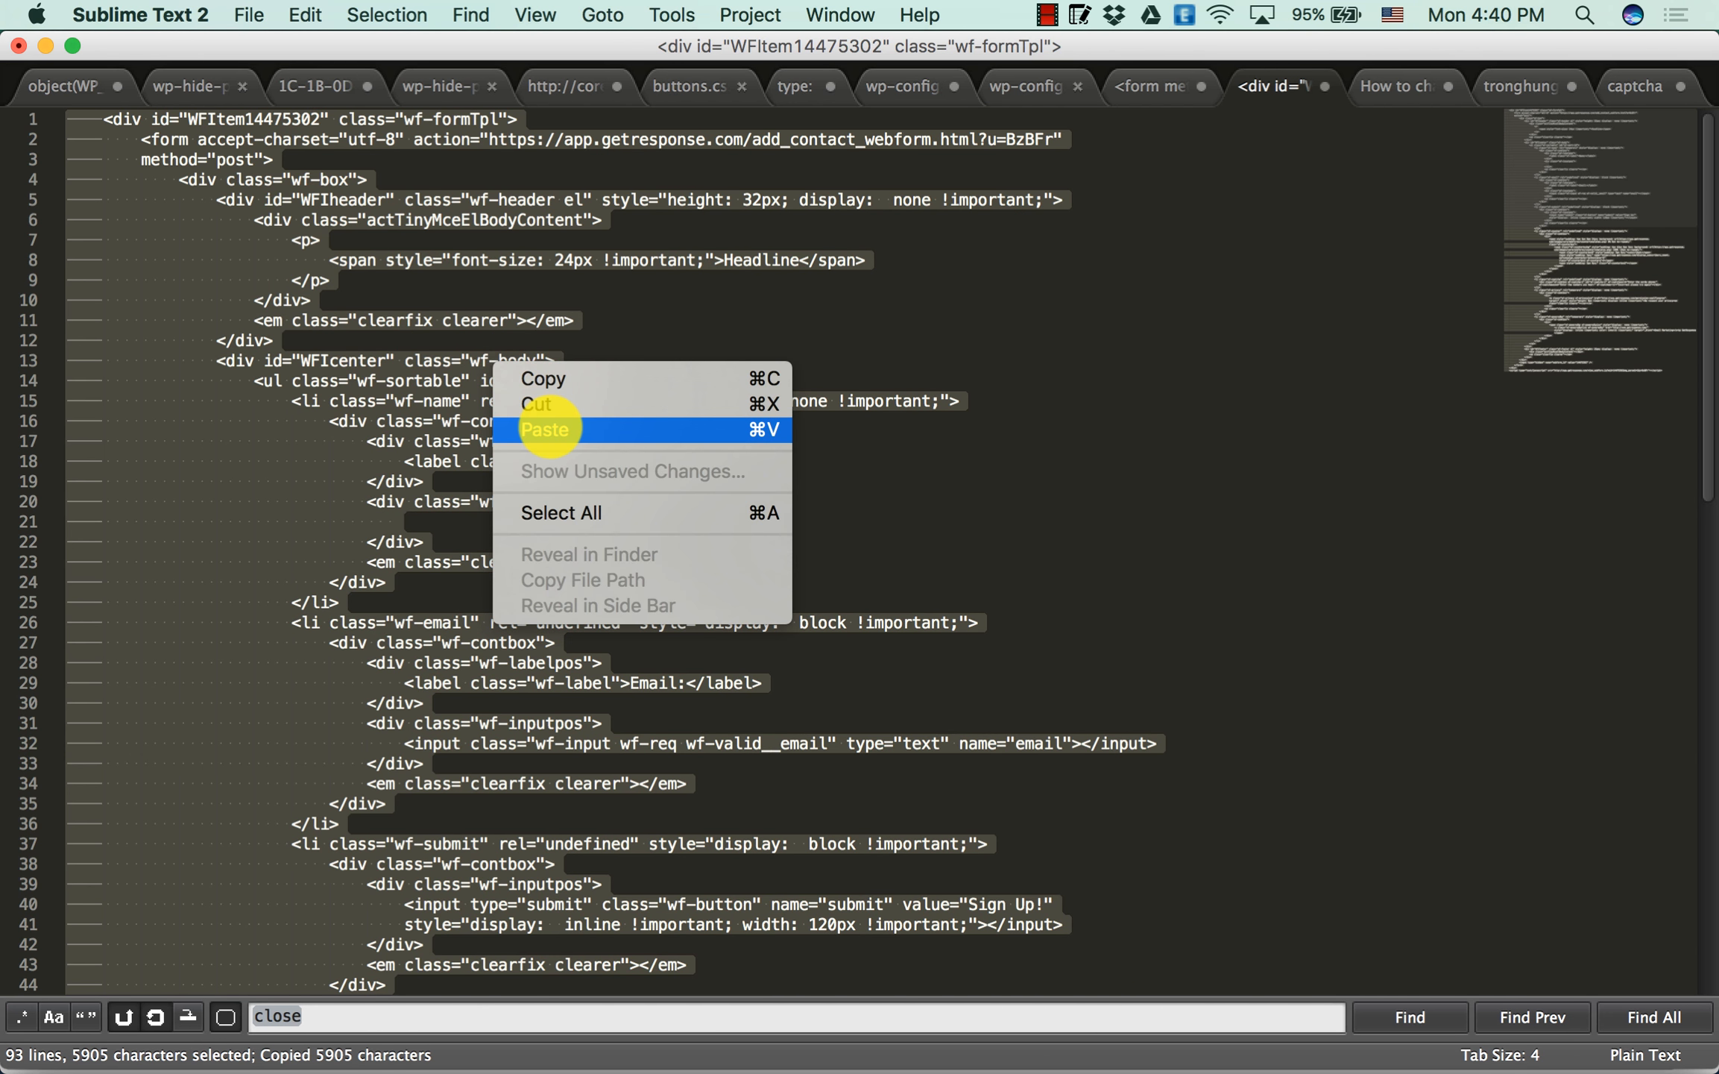
left_click(571, 381)
key("super+Tab")
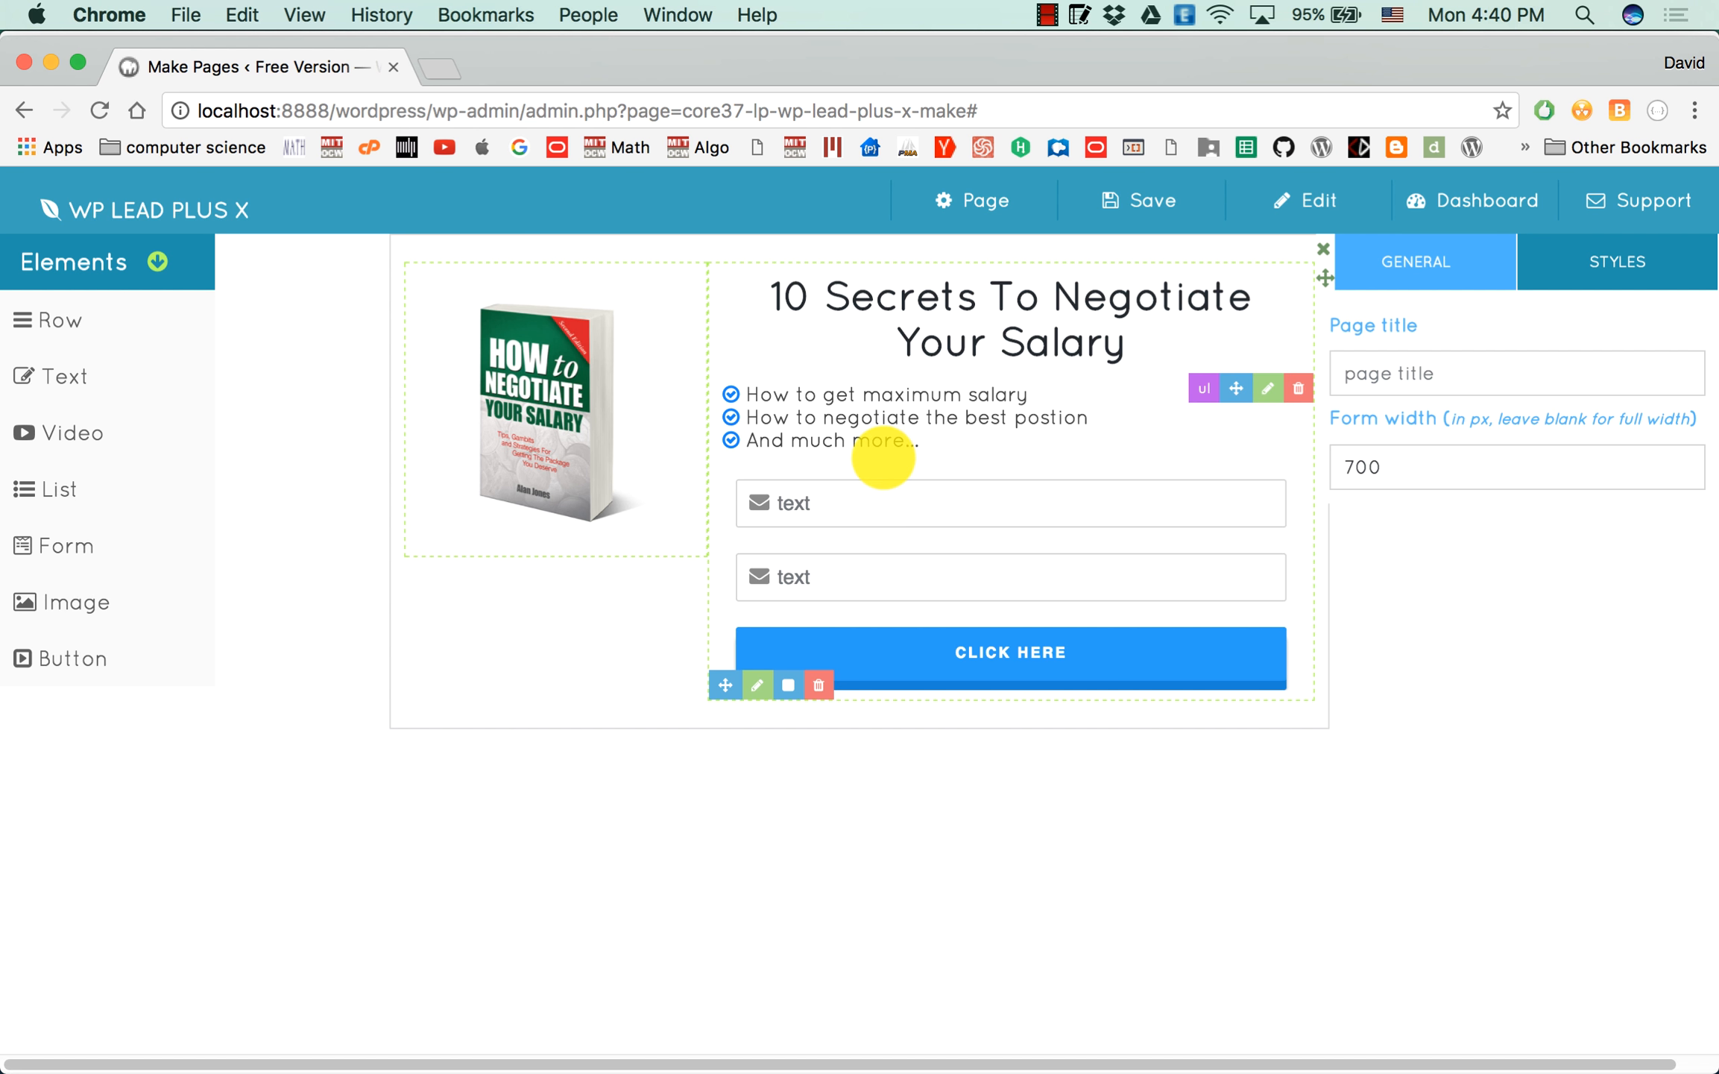
Replace the form container's code with the edited form code that has only the email input.
left_click(881, 475)
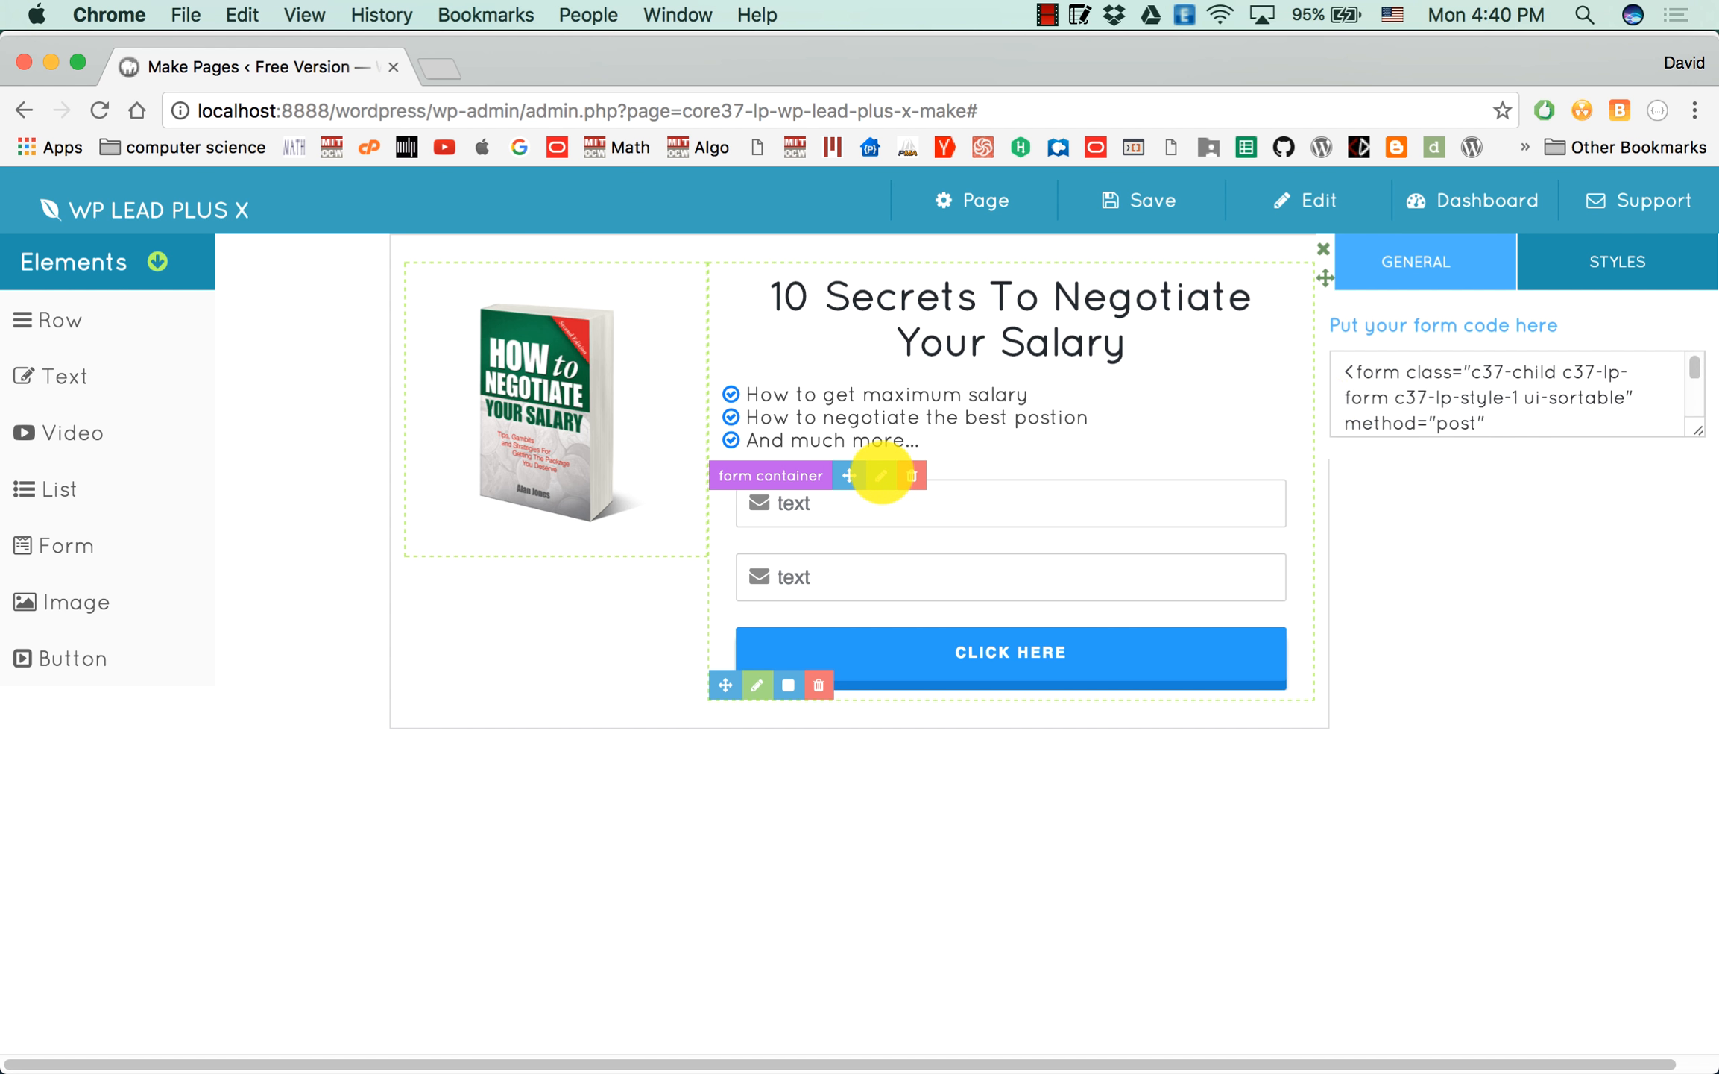
left_click(1417, 398)
key("super+a")
key("super+v")
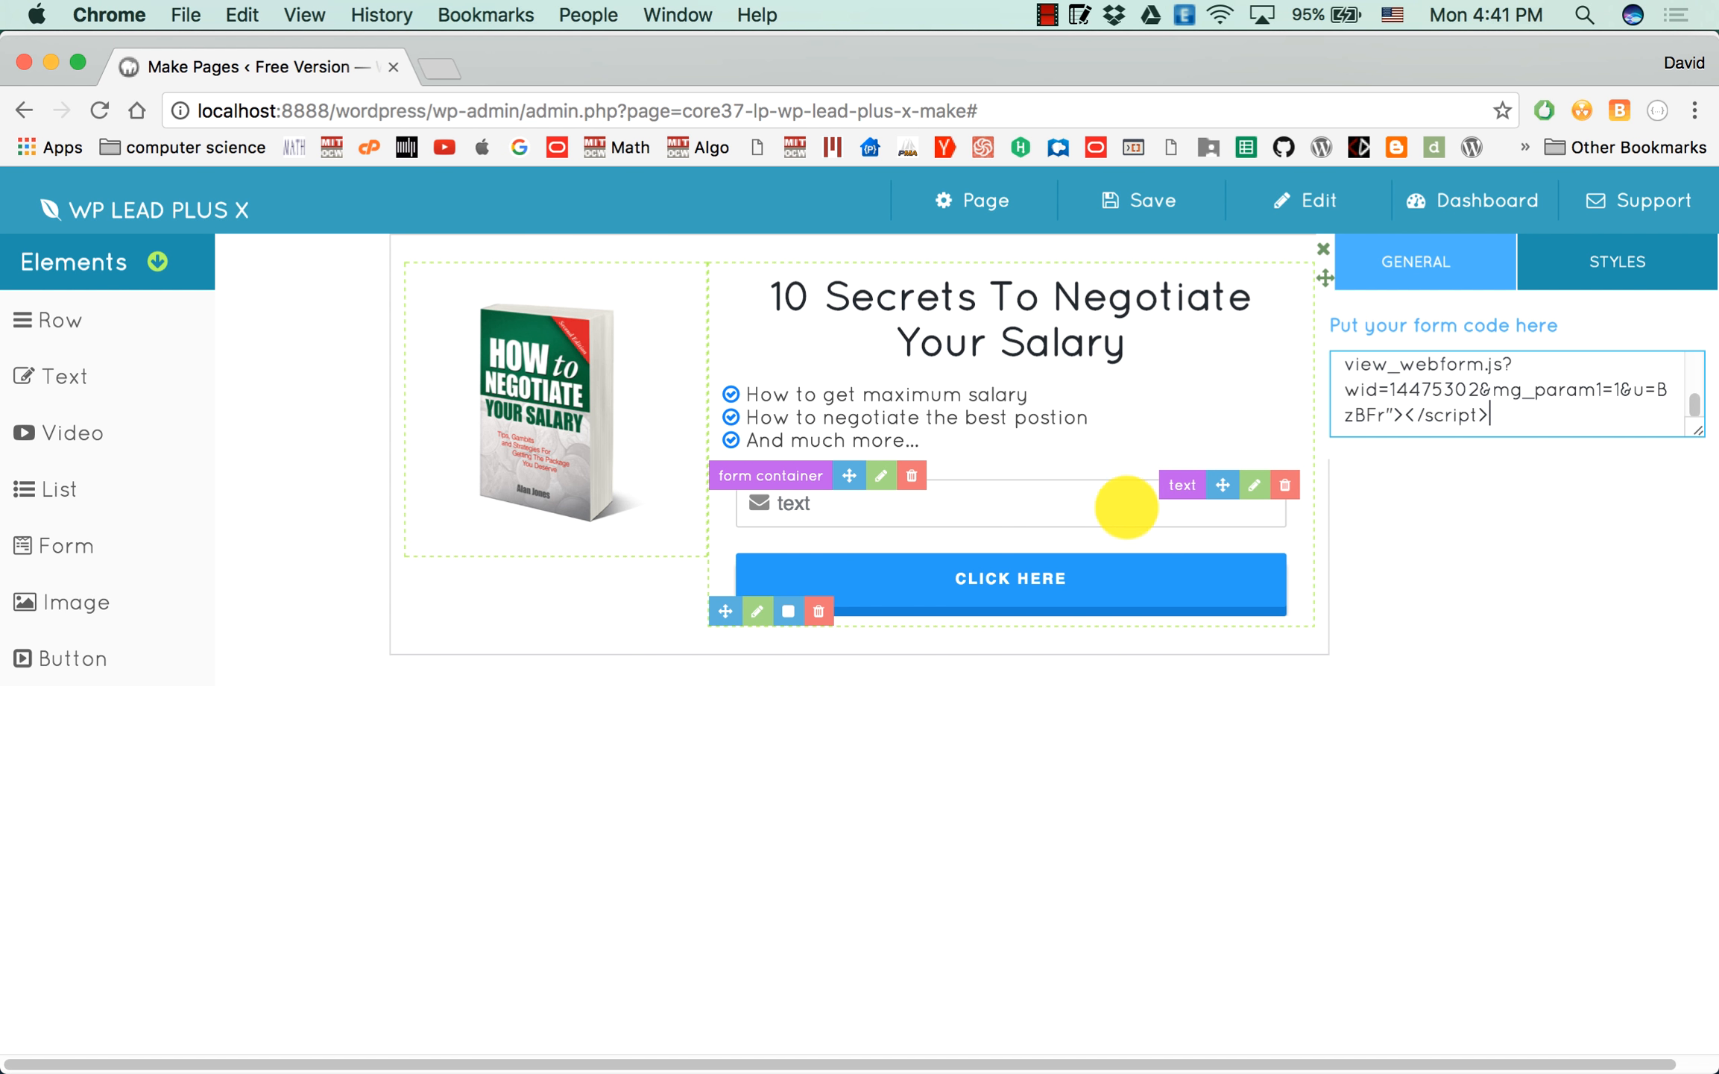
Set the placeholder of the form's text field to "Enter your best email".
left_click(1255, 486)
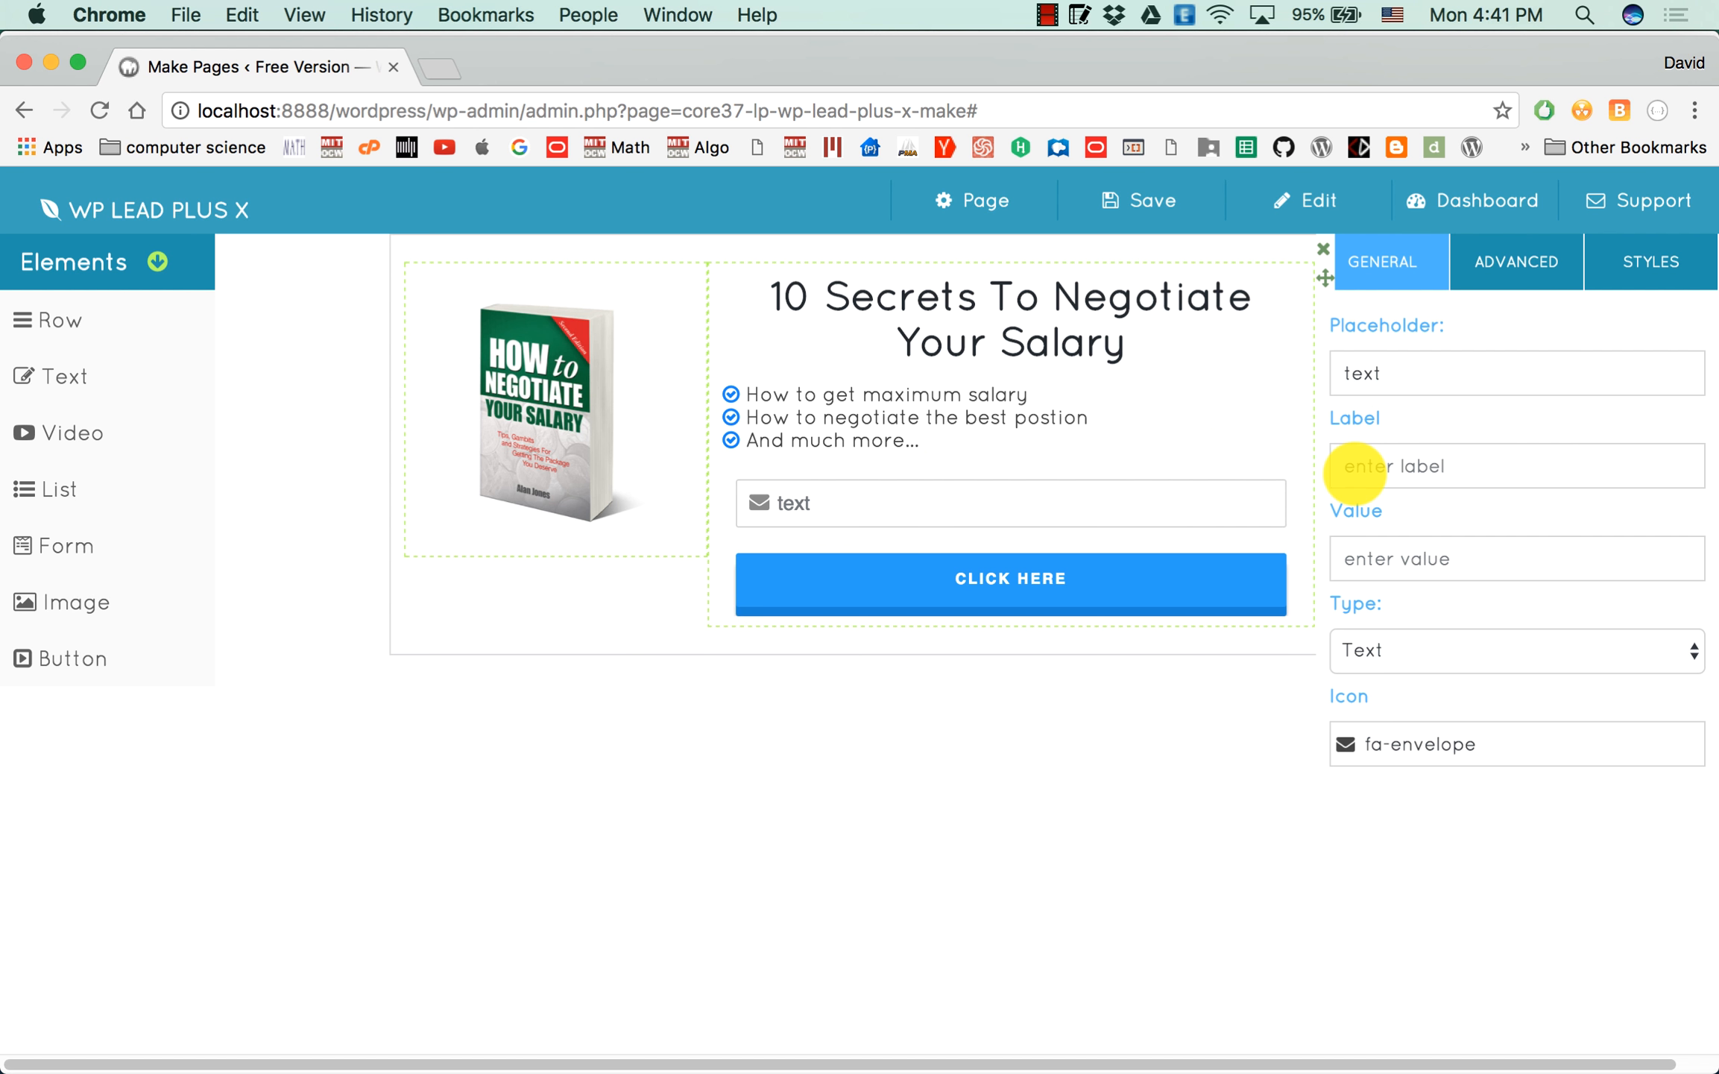
left_click(1456, 372)
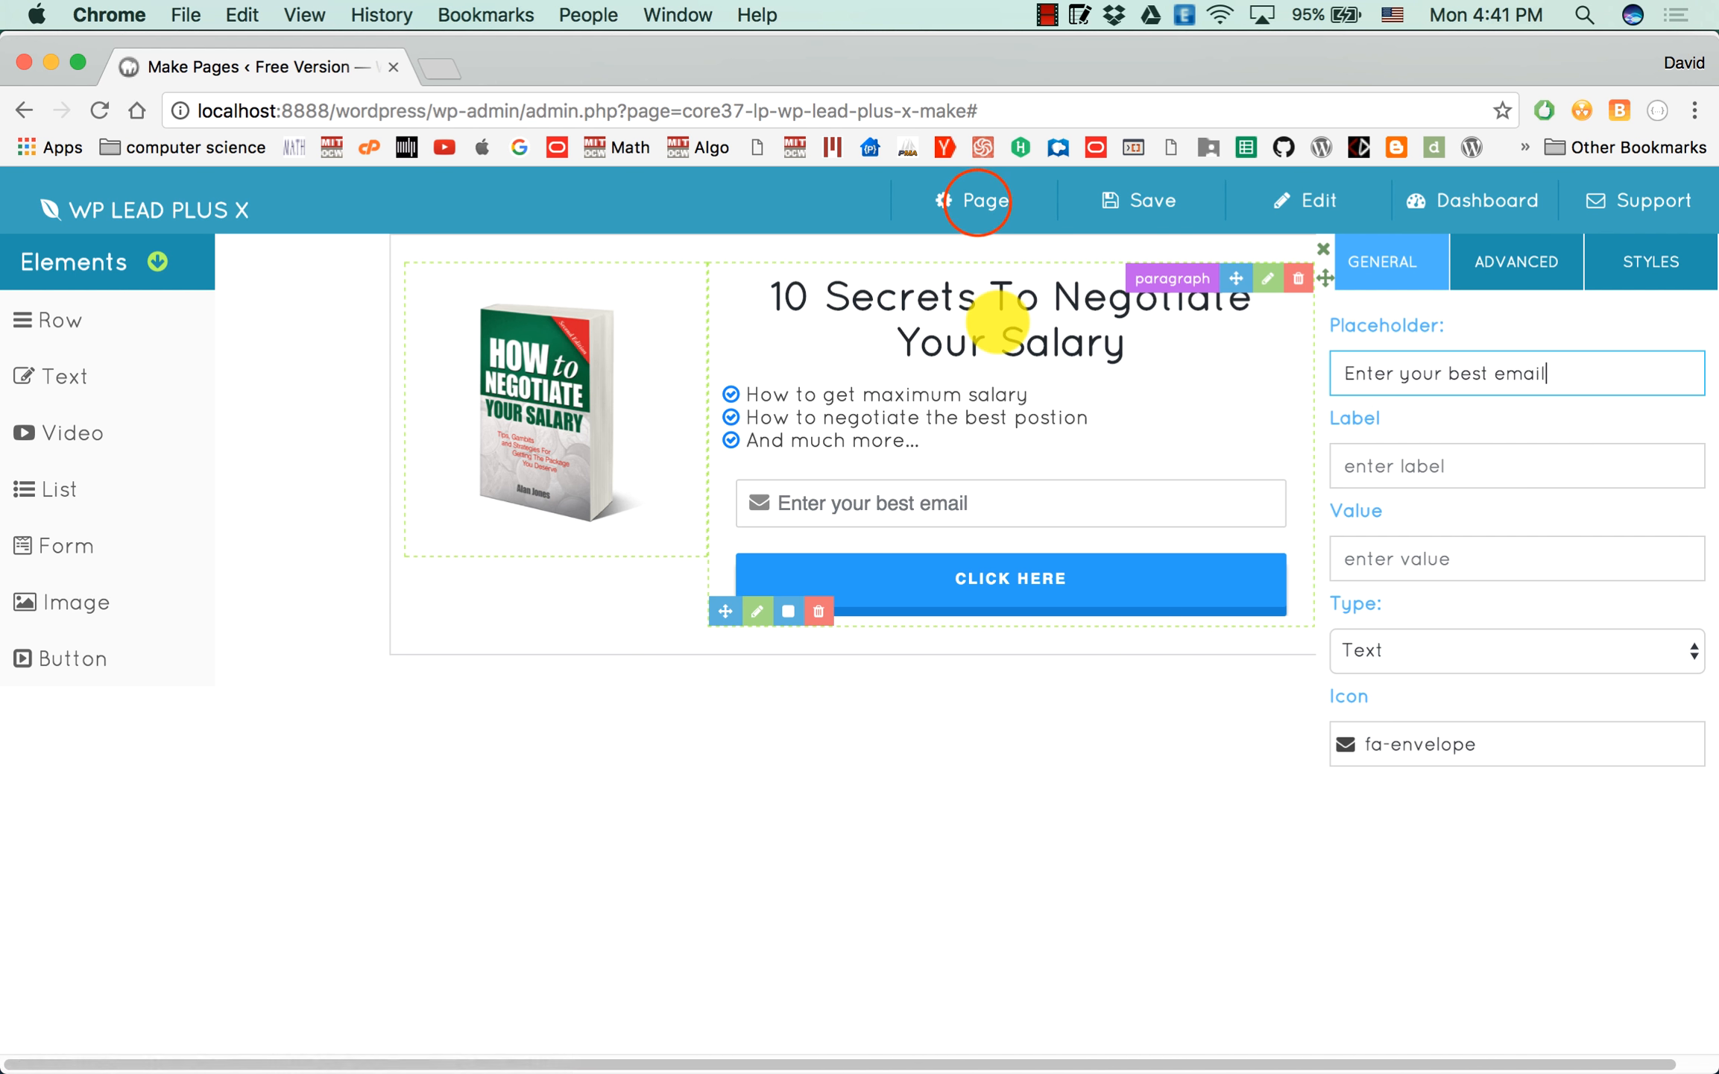
Set the page title to "negotiate salary".
left_click(977, 201)
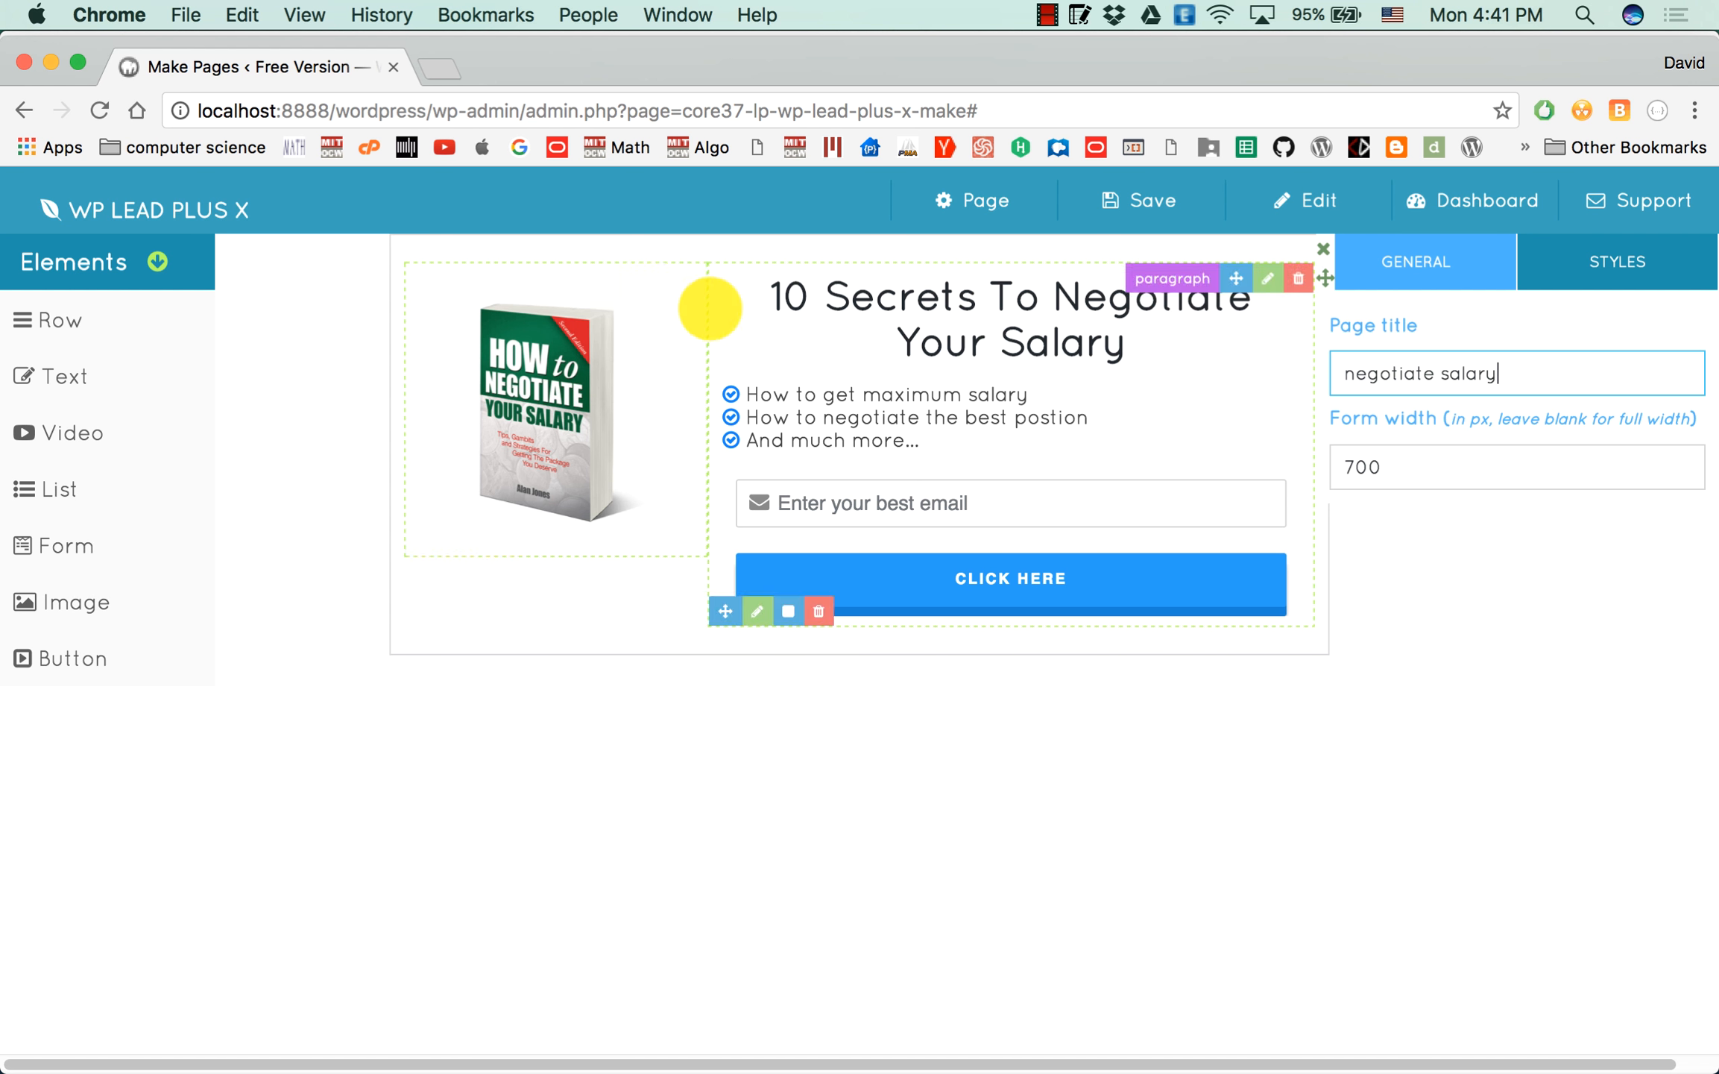
left_click(730, 703)
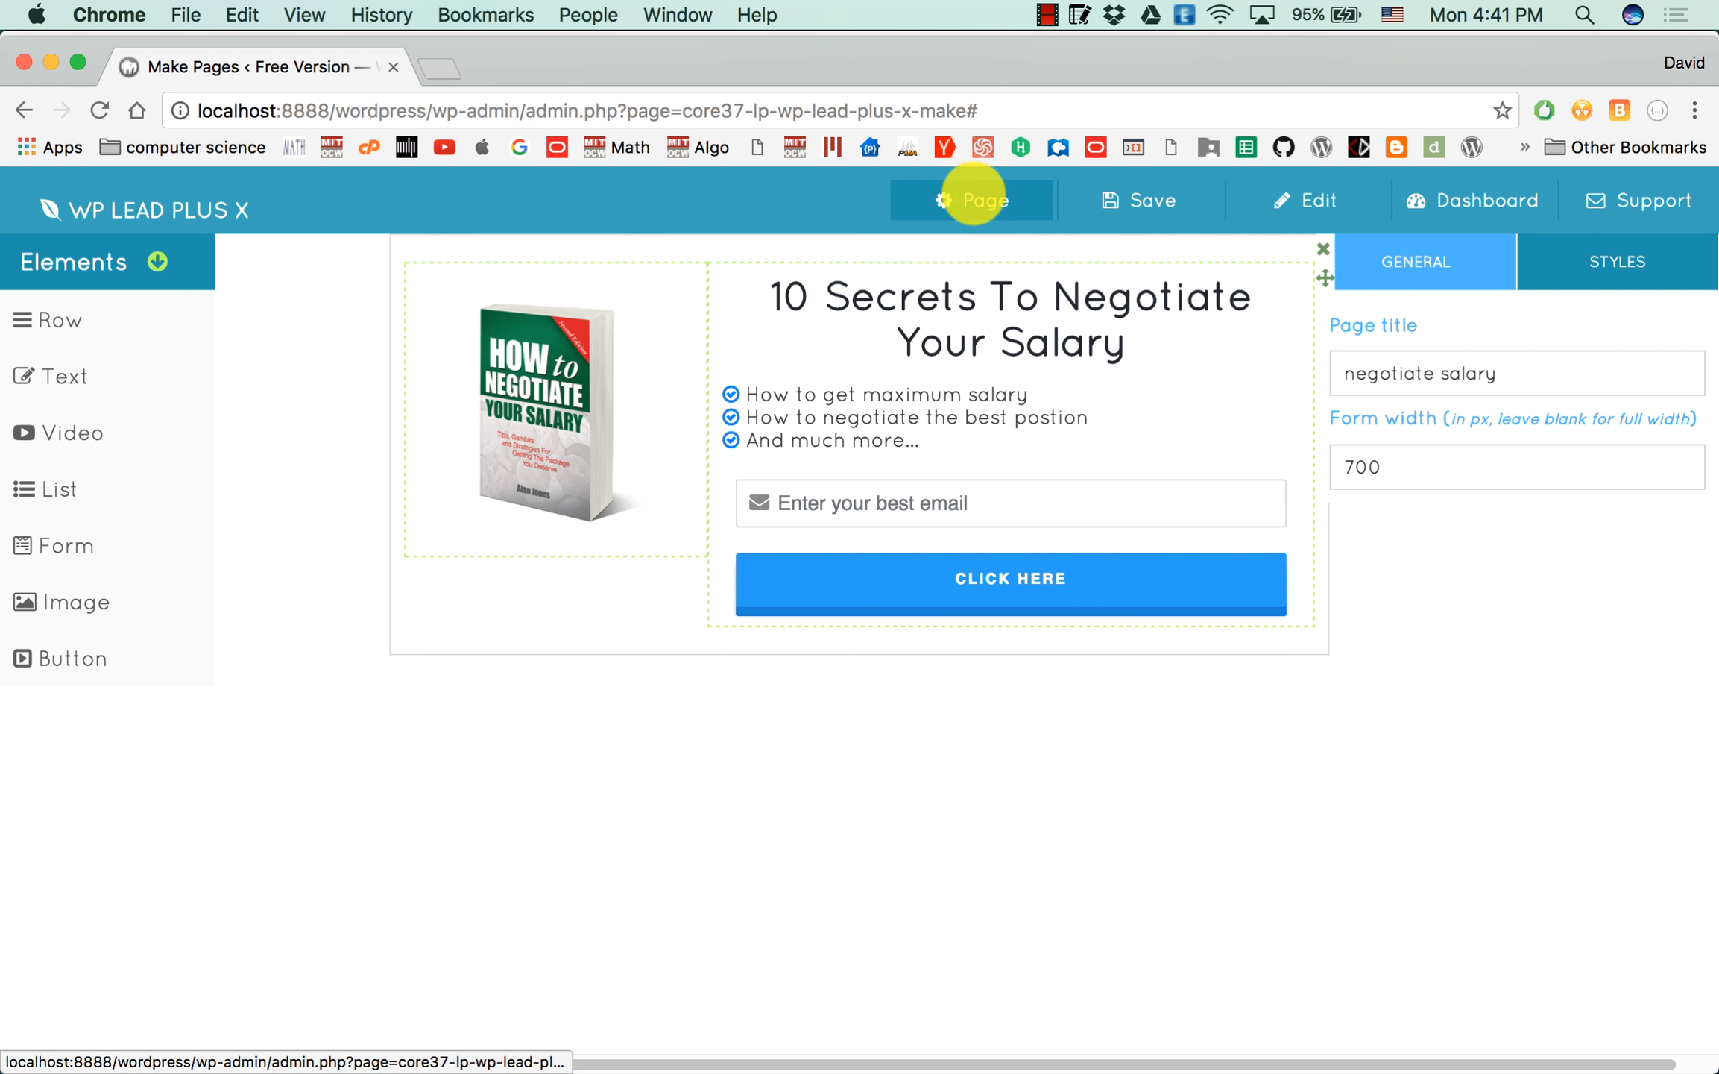
Open the image selection for the page background in the page's style settings.
left_click(973, 200)
left_click(1596, 260)
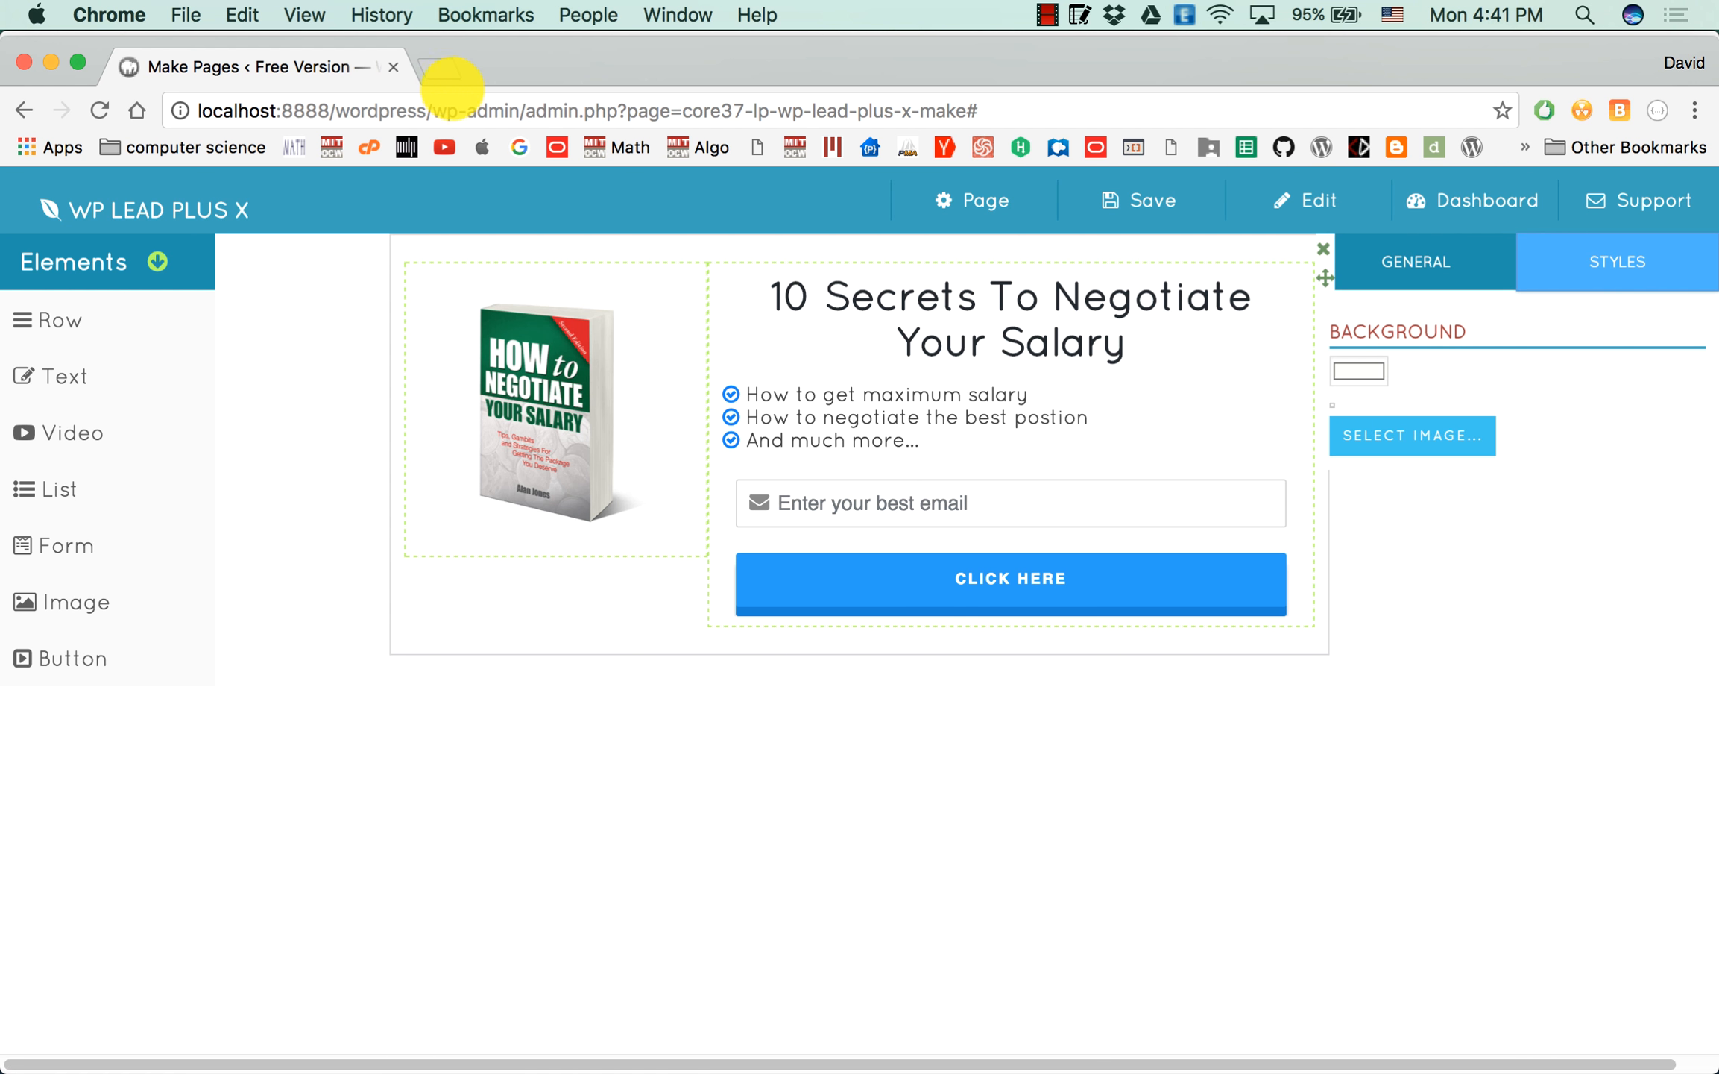
left_click(1392, 438)
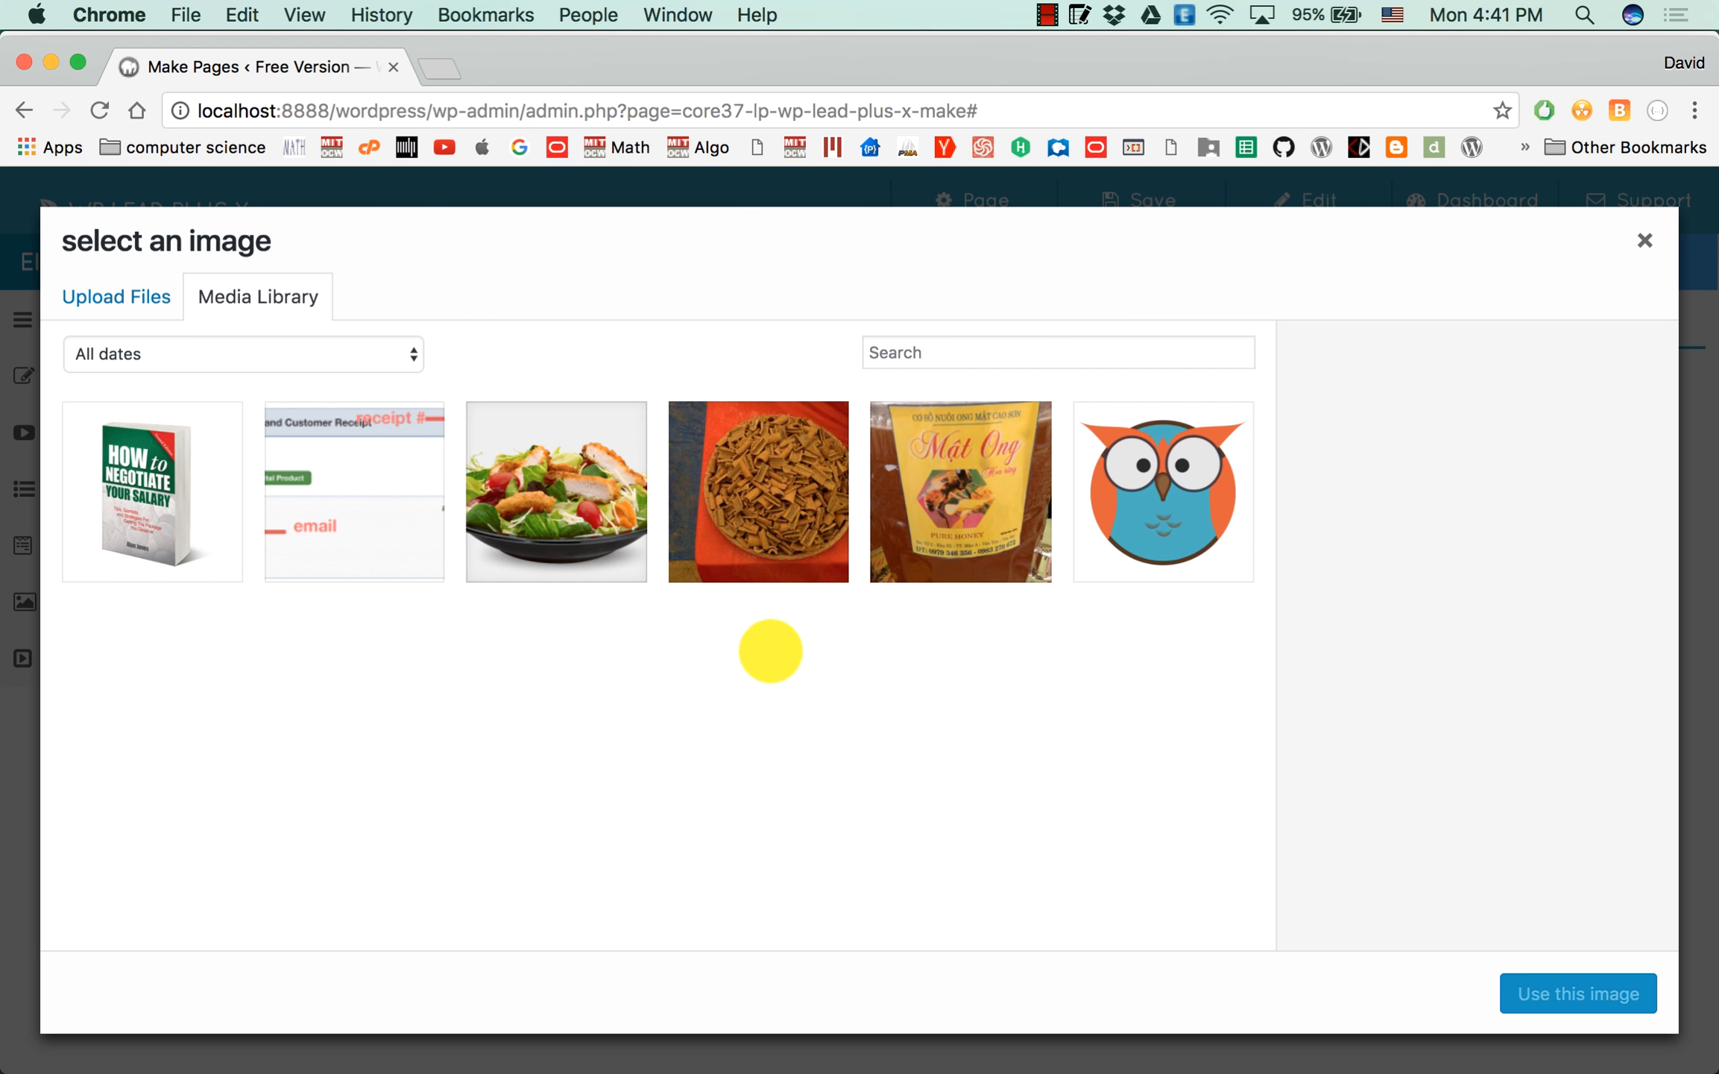
Open wallpaperswide.com in a new browser tab.
left_click(440, 69)
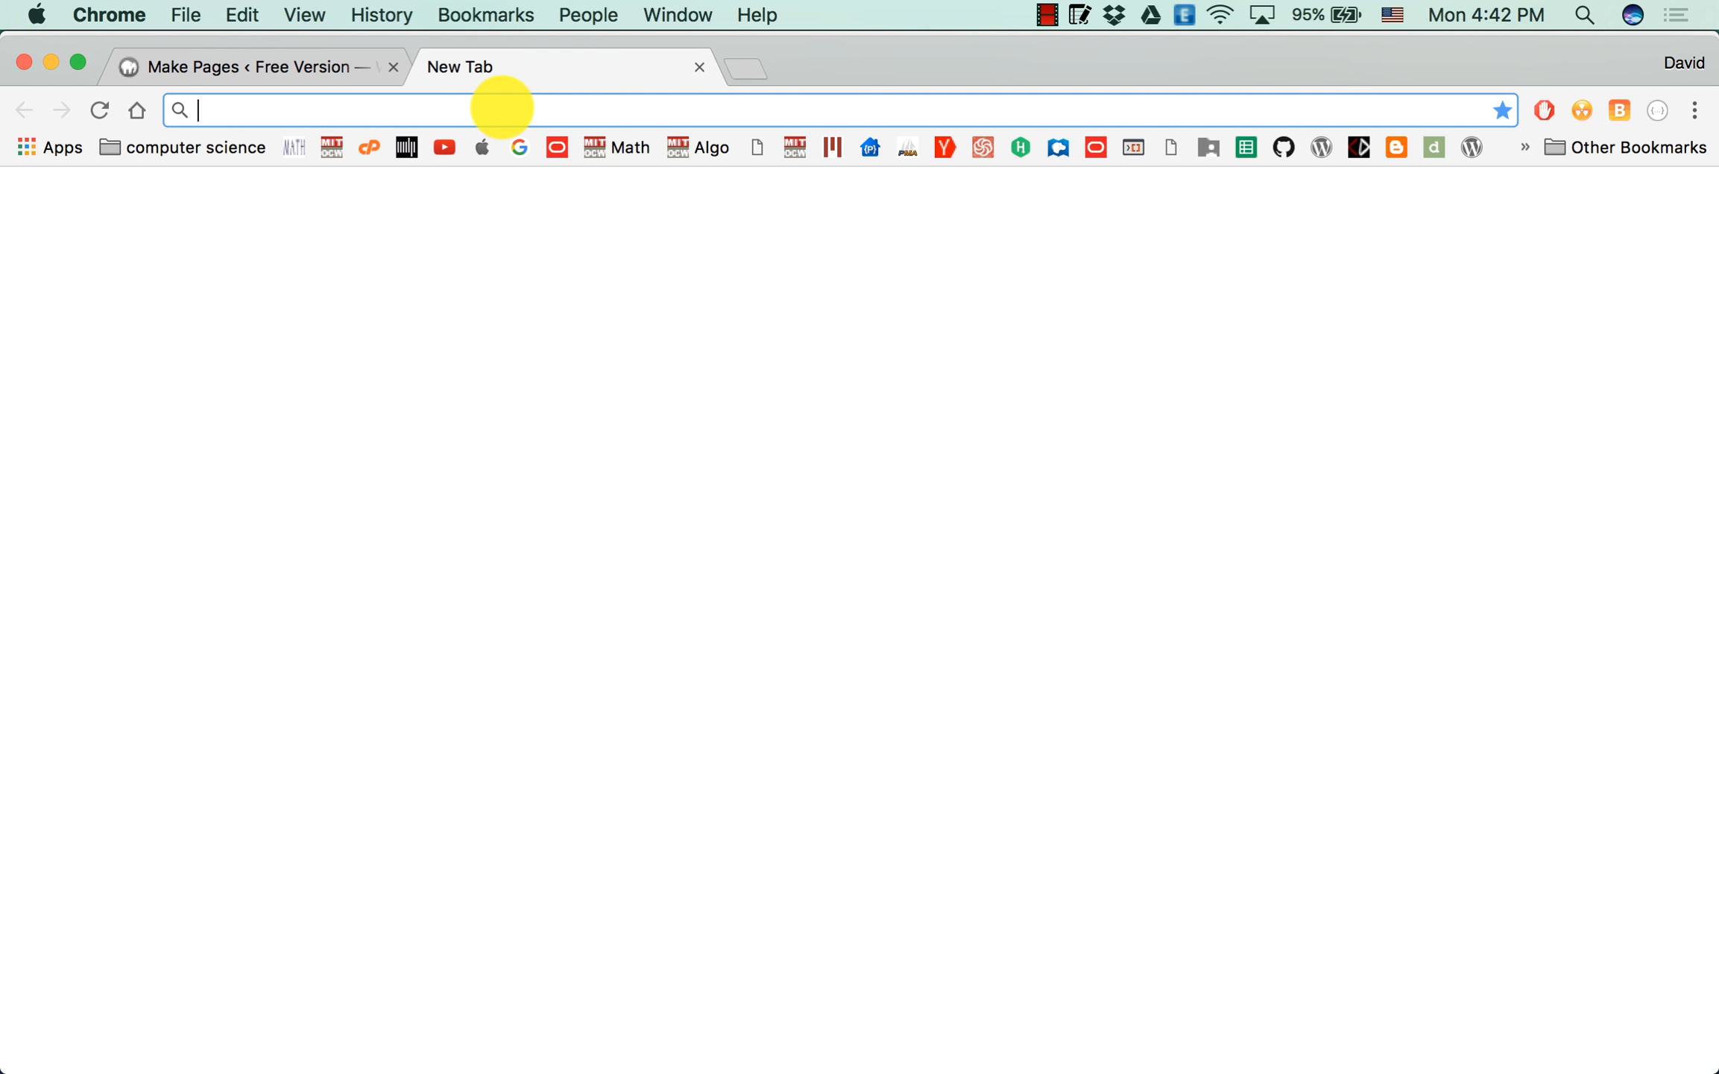
type("wall")
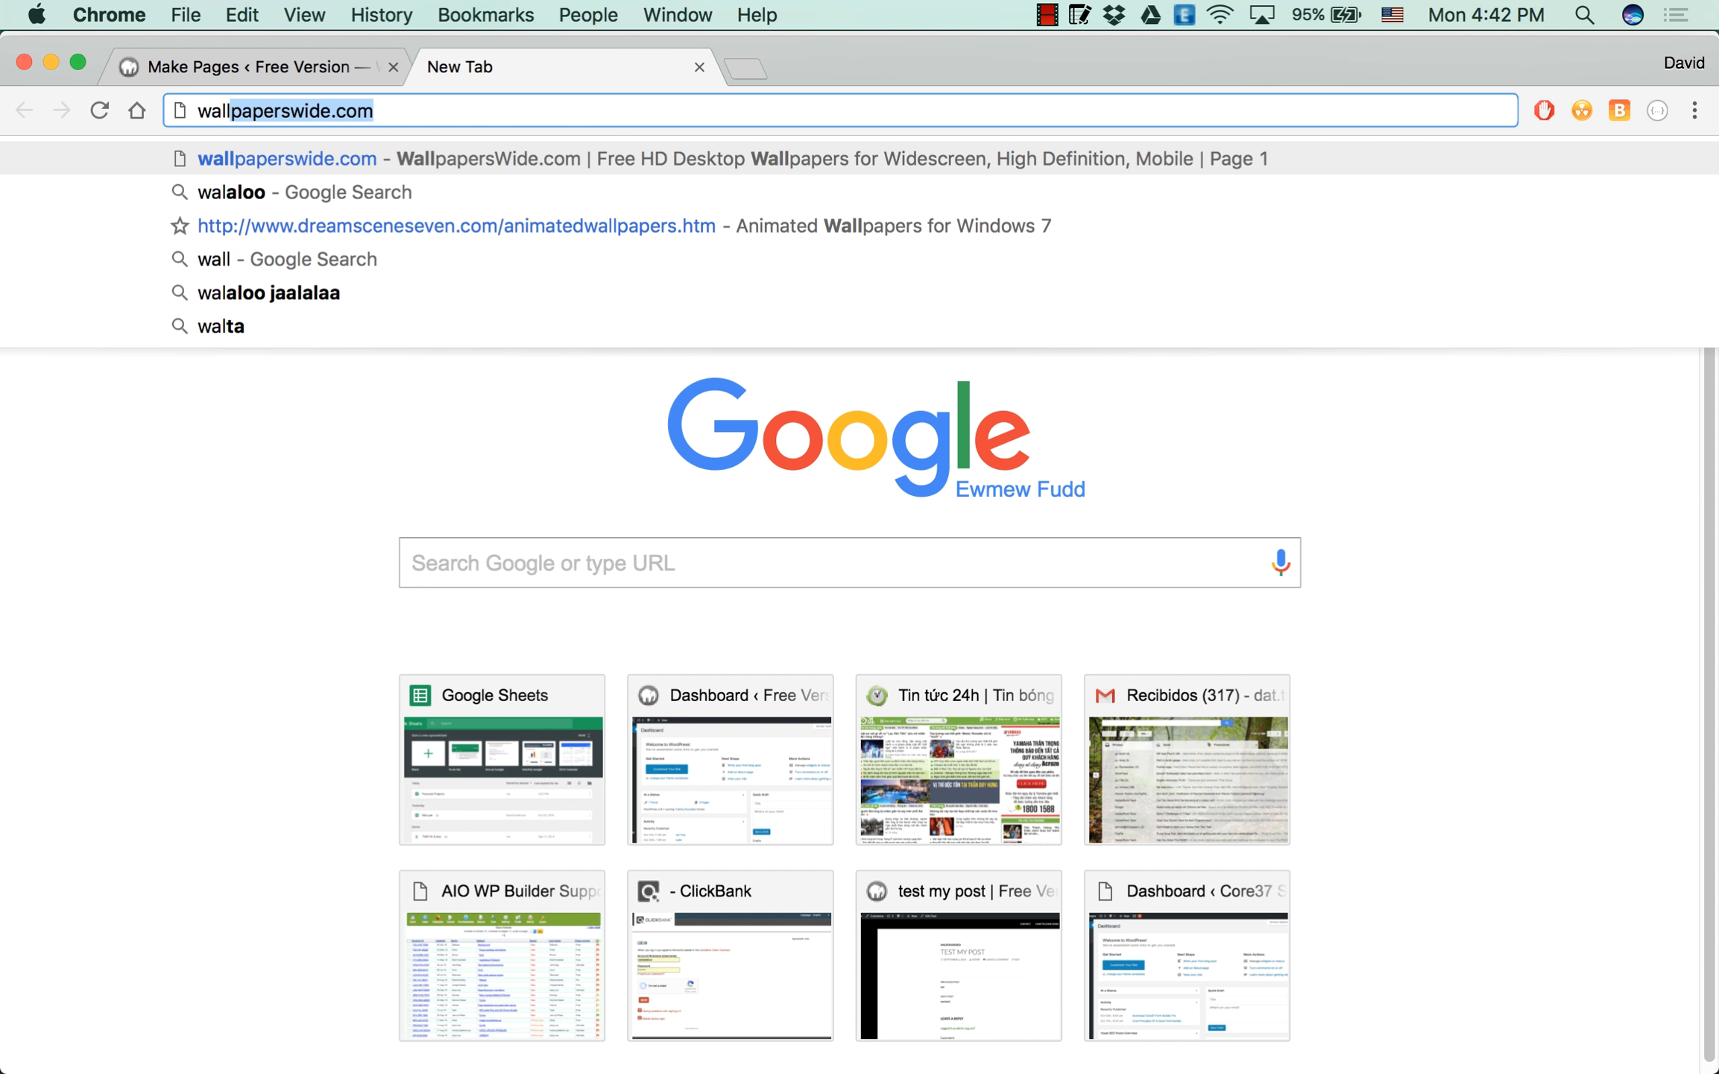
key("Return")
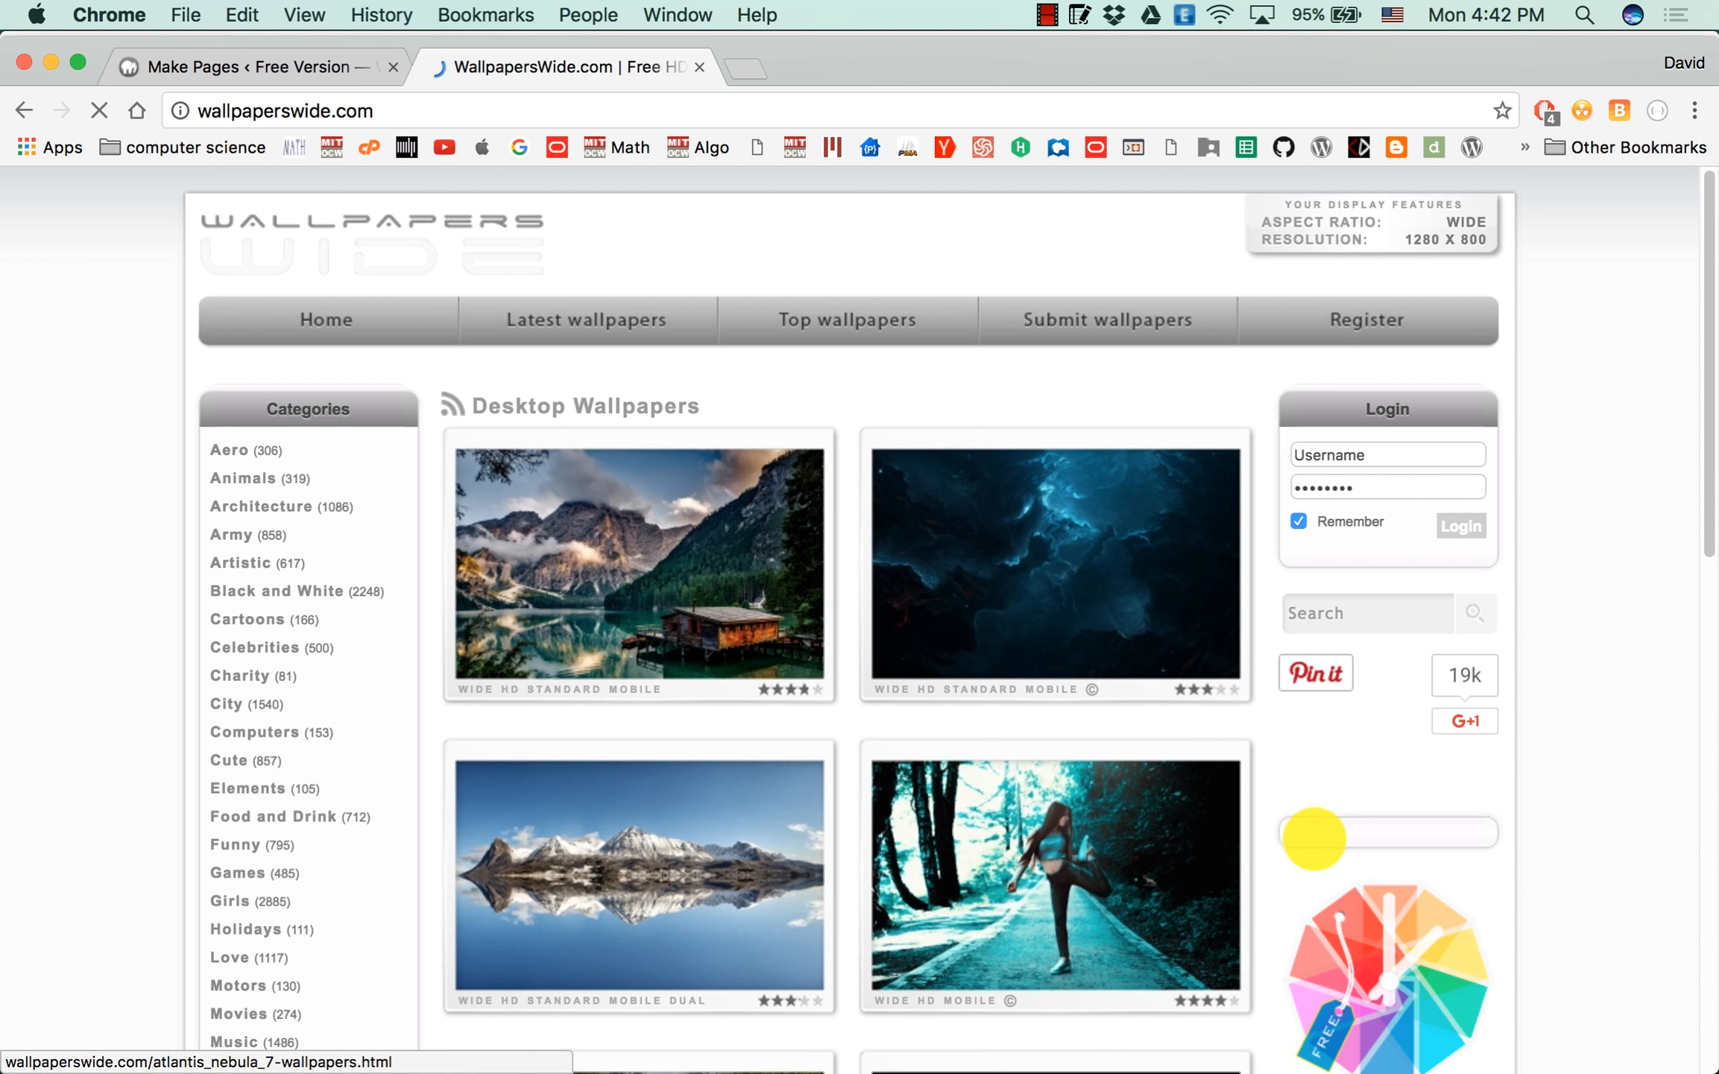
Search the wallpaper site for "Job" and browse the resulting wallpapers.
scroll(1103, 603, "down", 5)
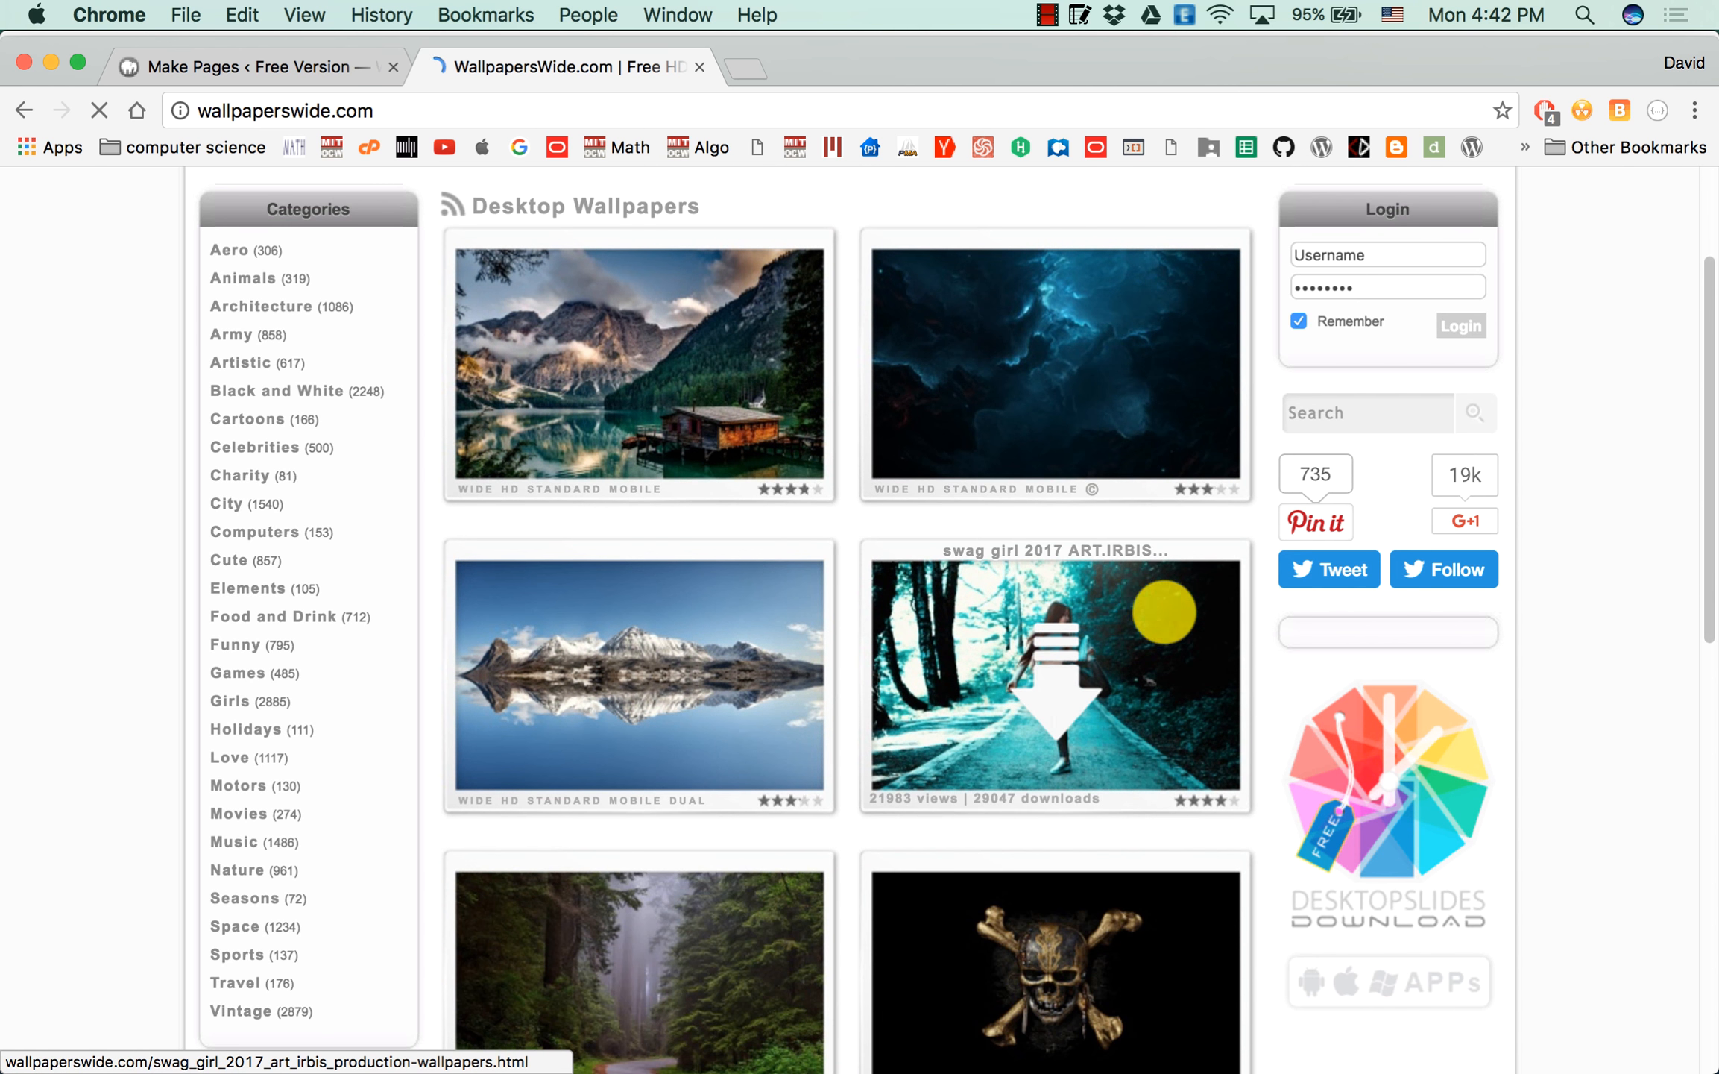
scroll(979, 610, "down", 2)
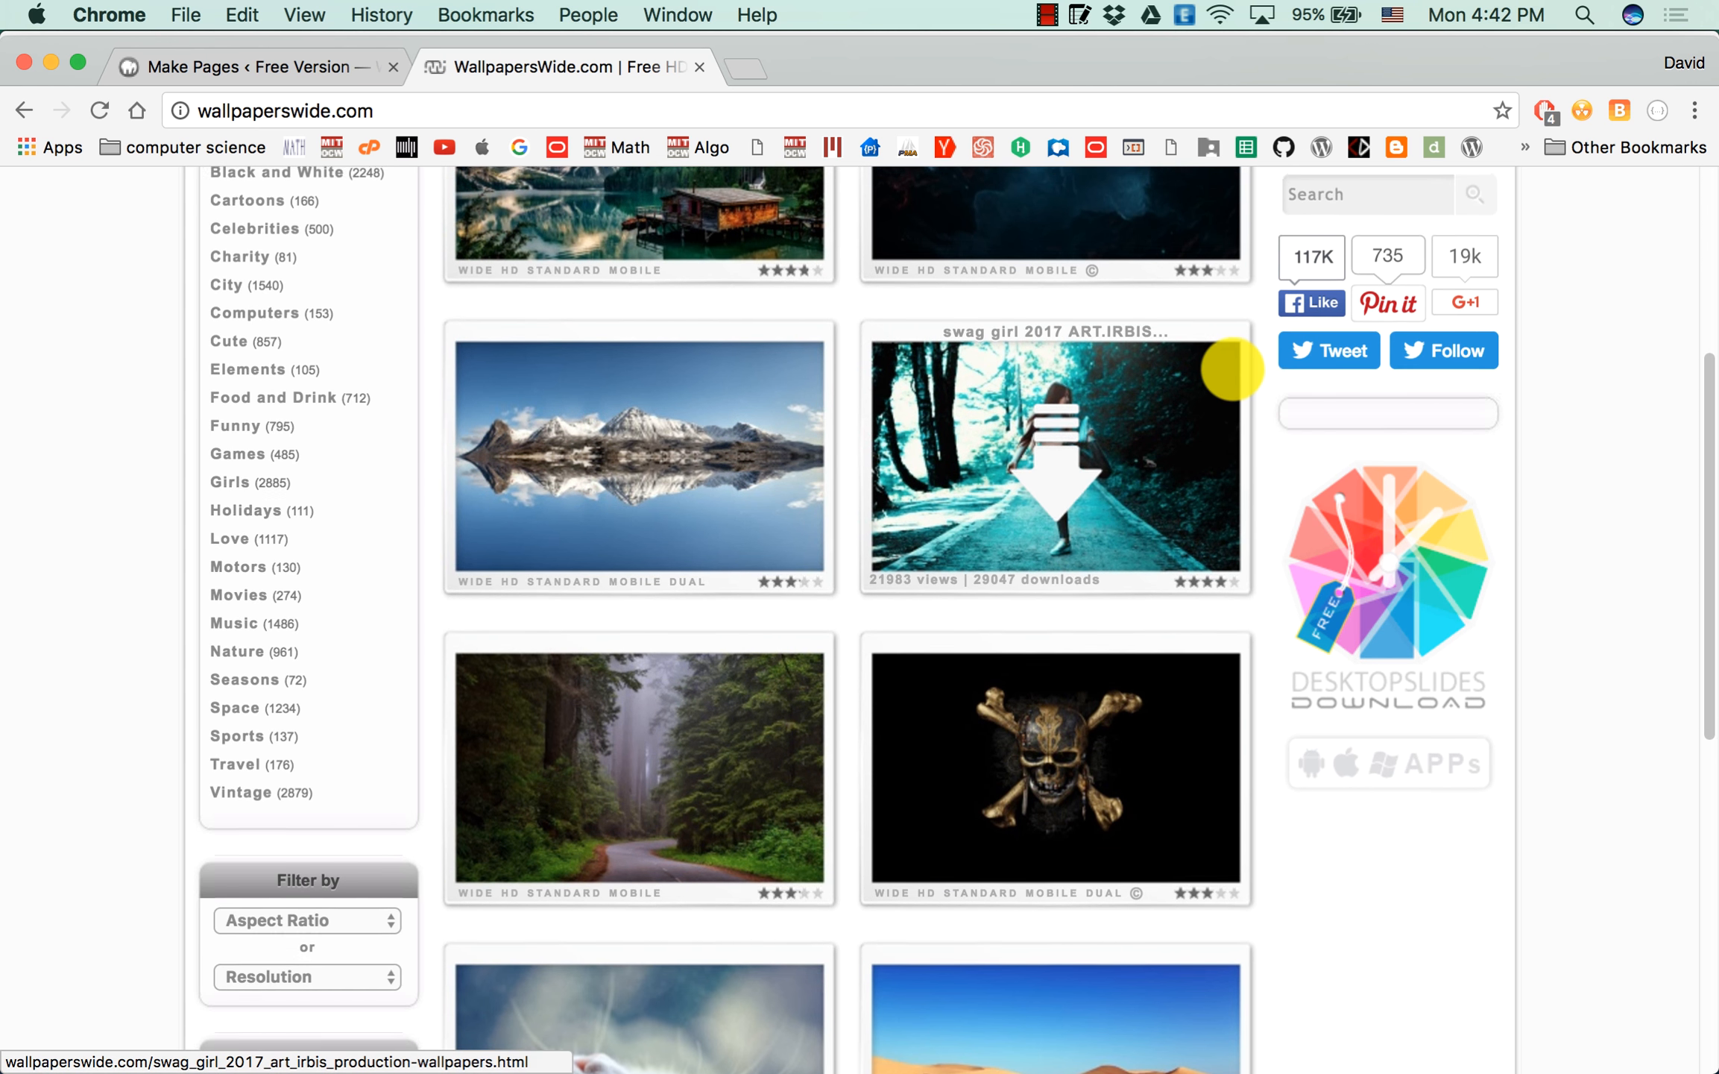
scroll(1228, 364, "up", 4)
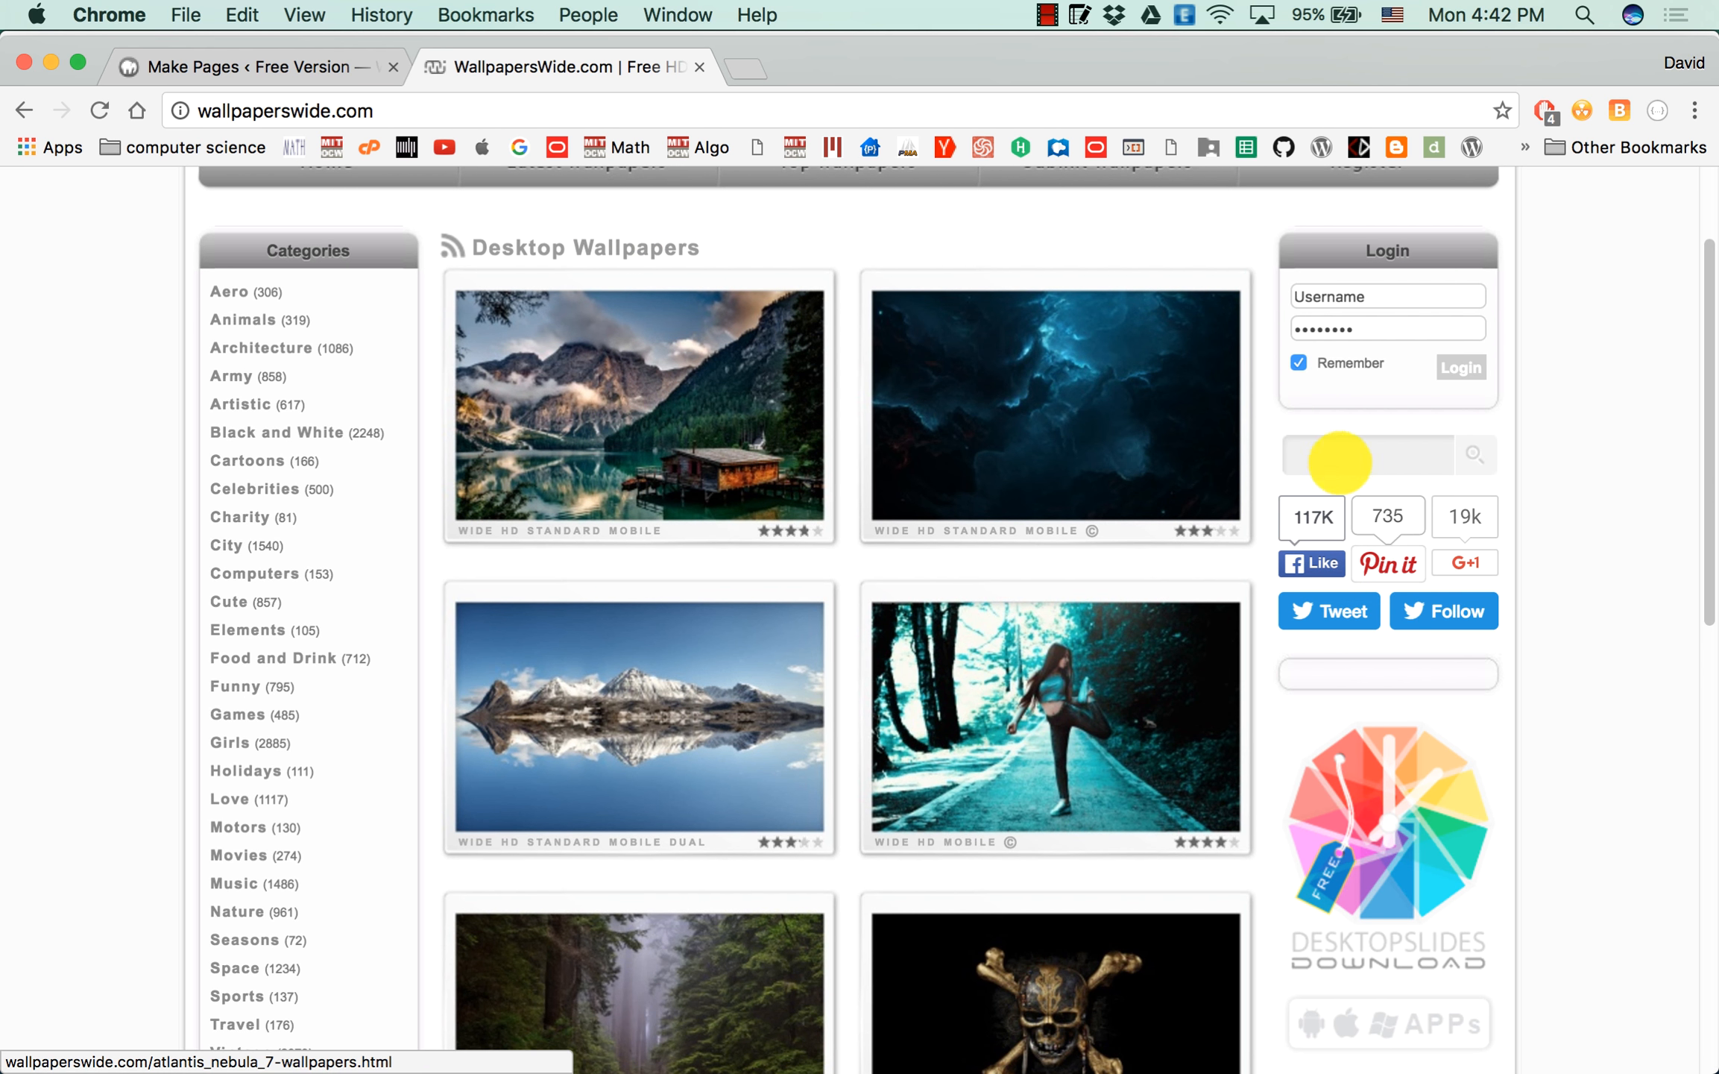
left_click(1355, 449)
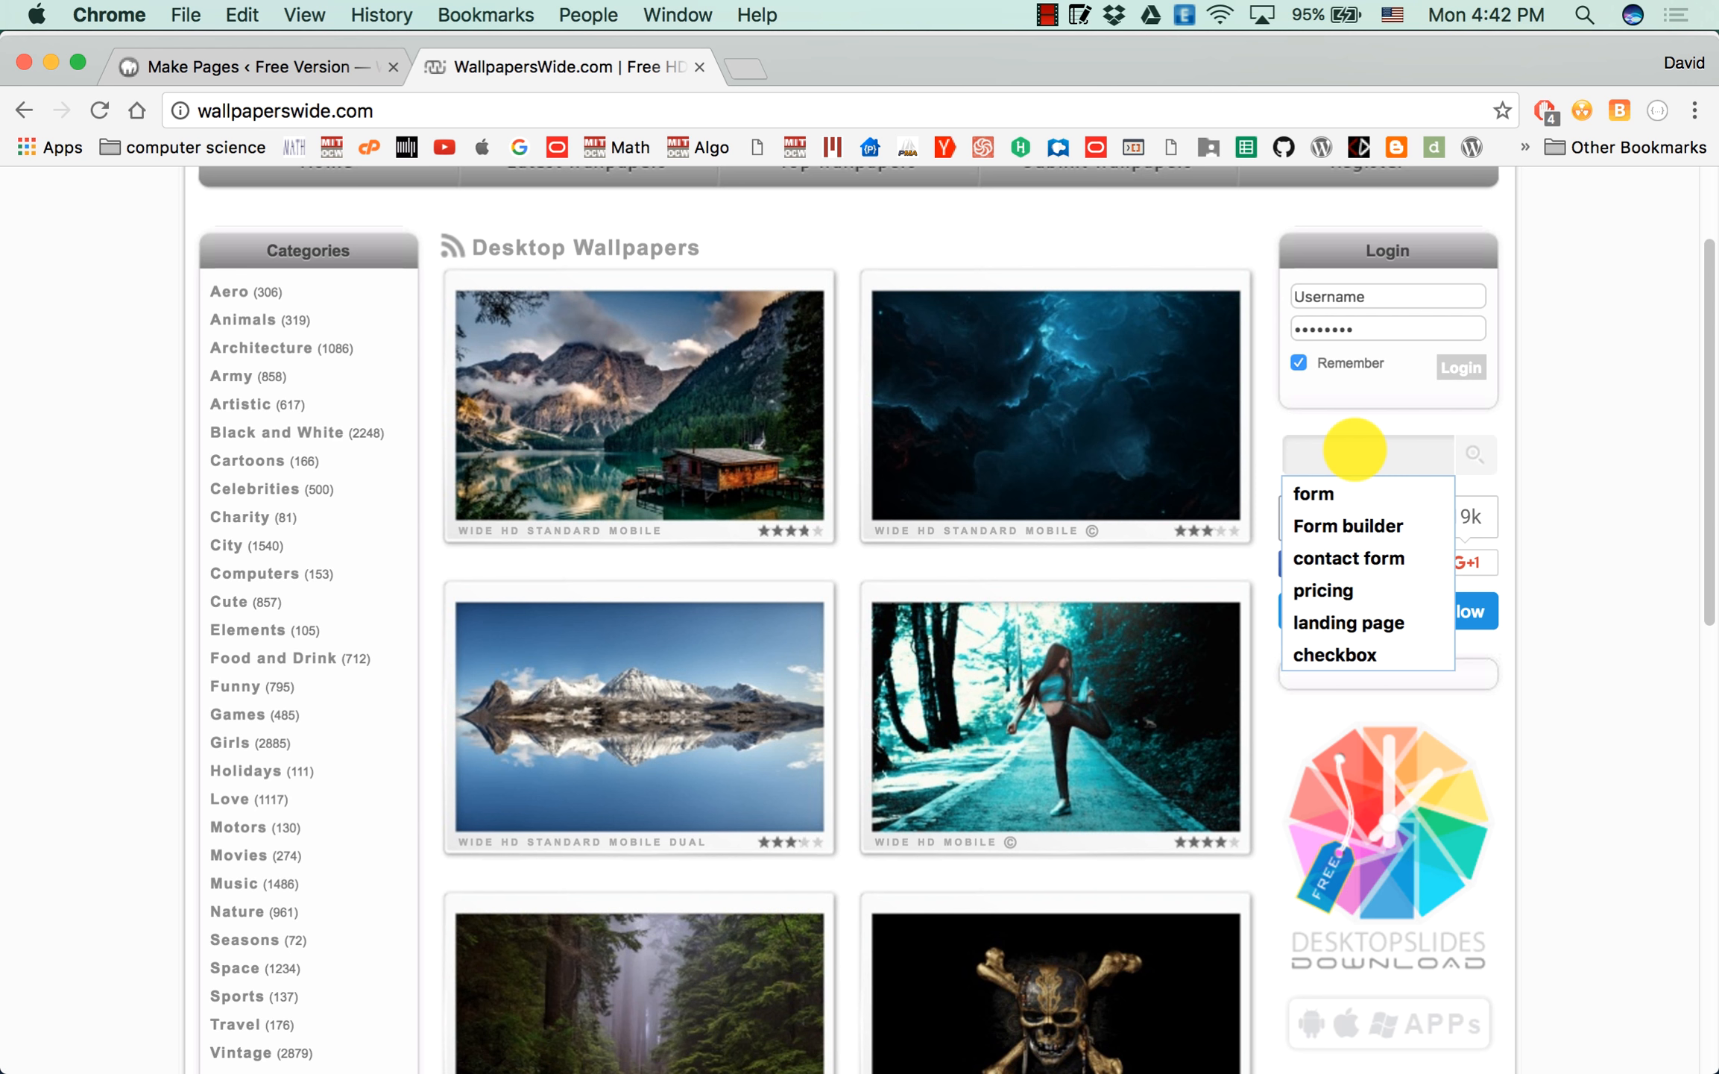
type("Job")
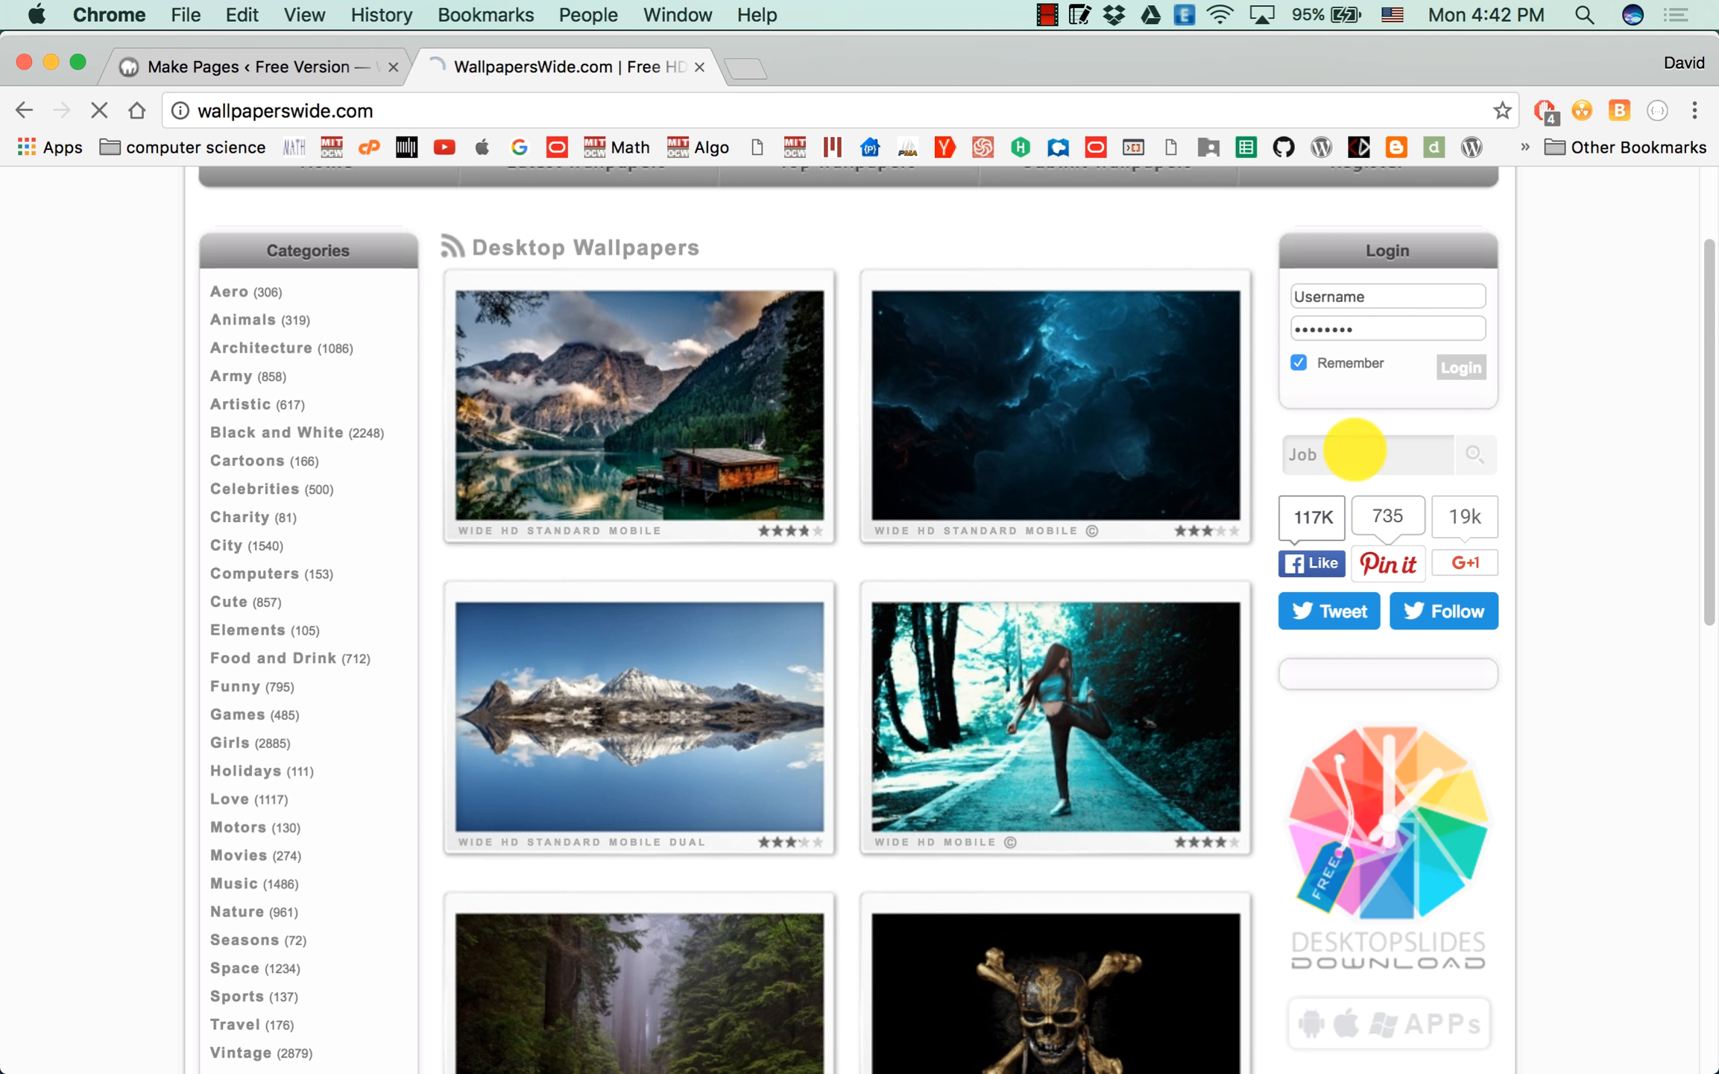
key("Return")
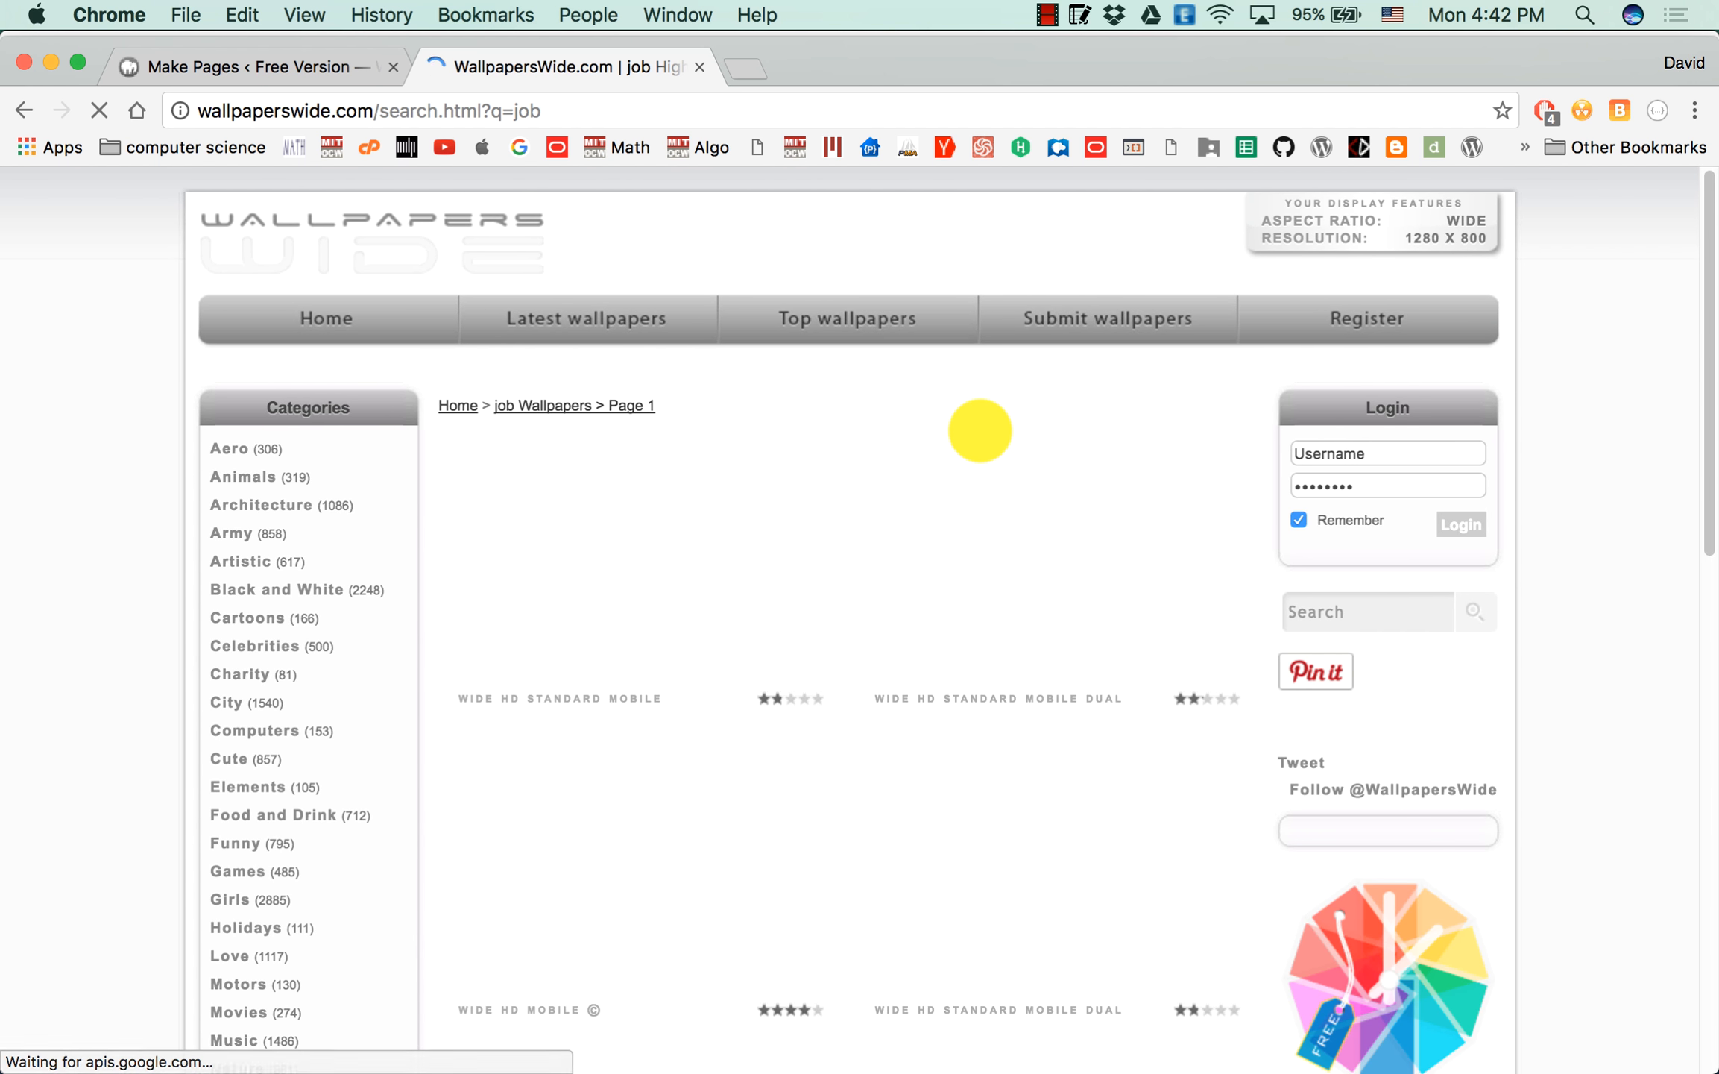
scroll(748, 563, "down", 10)
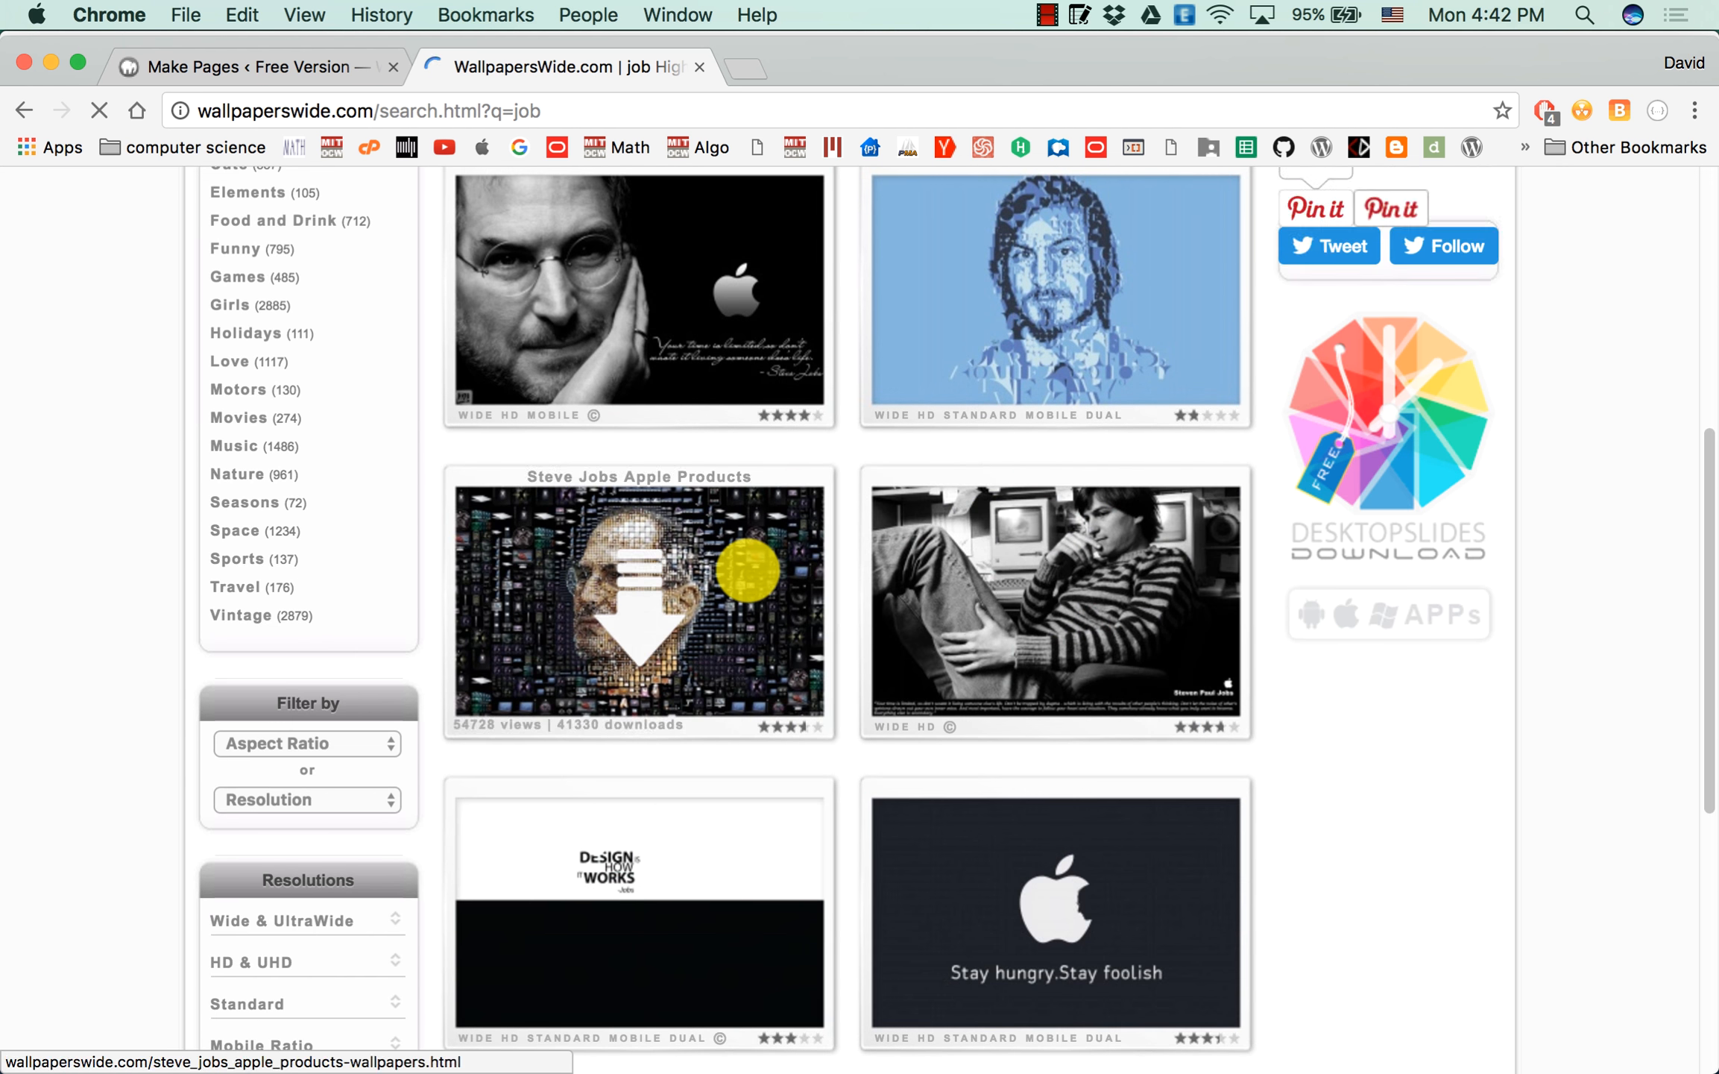
scroll(748, 571, "down", 10)
Search the wallpaper site for "office" and download the iMac wallpaper at 1280 x 800 to the Desktop as imac-wallpaper-1280x800.
scroll(1201, 461, "up", 20)
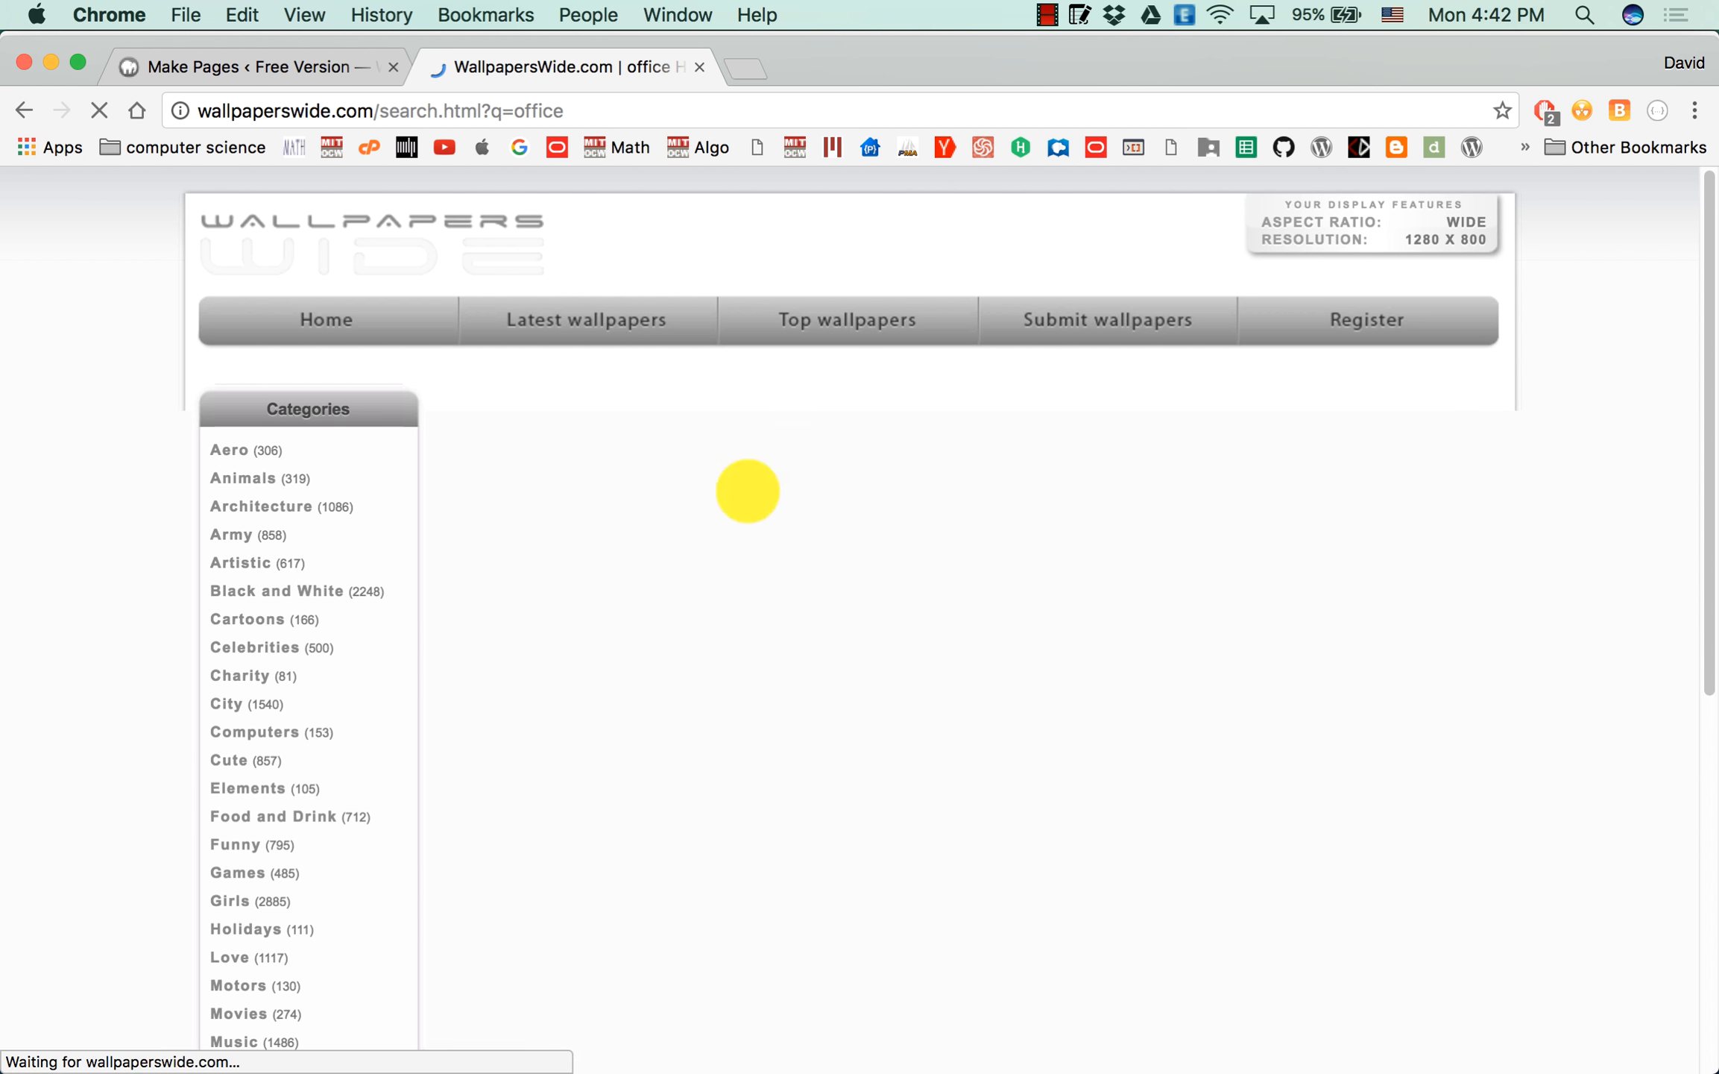
scroll(779, 516, "down", 4)
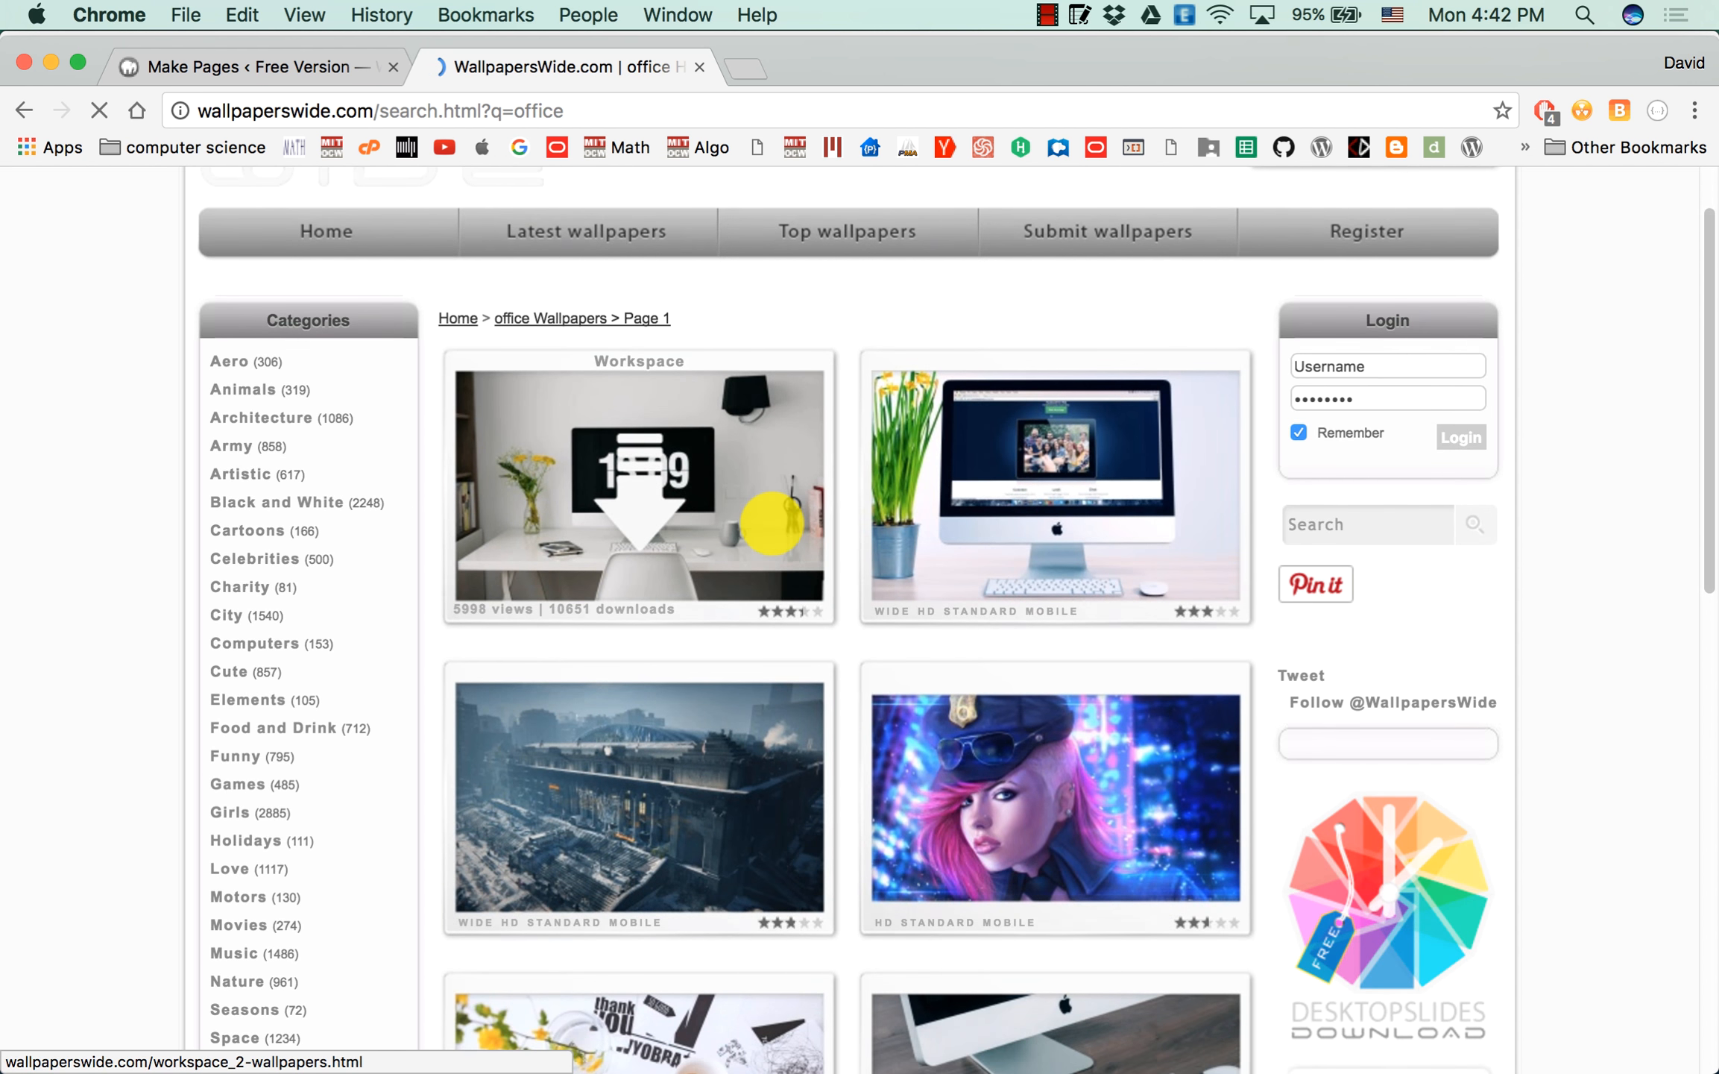
scroll(771, 522, "down", 5)
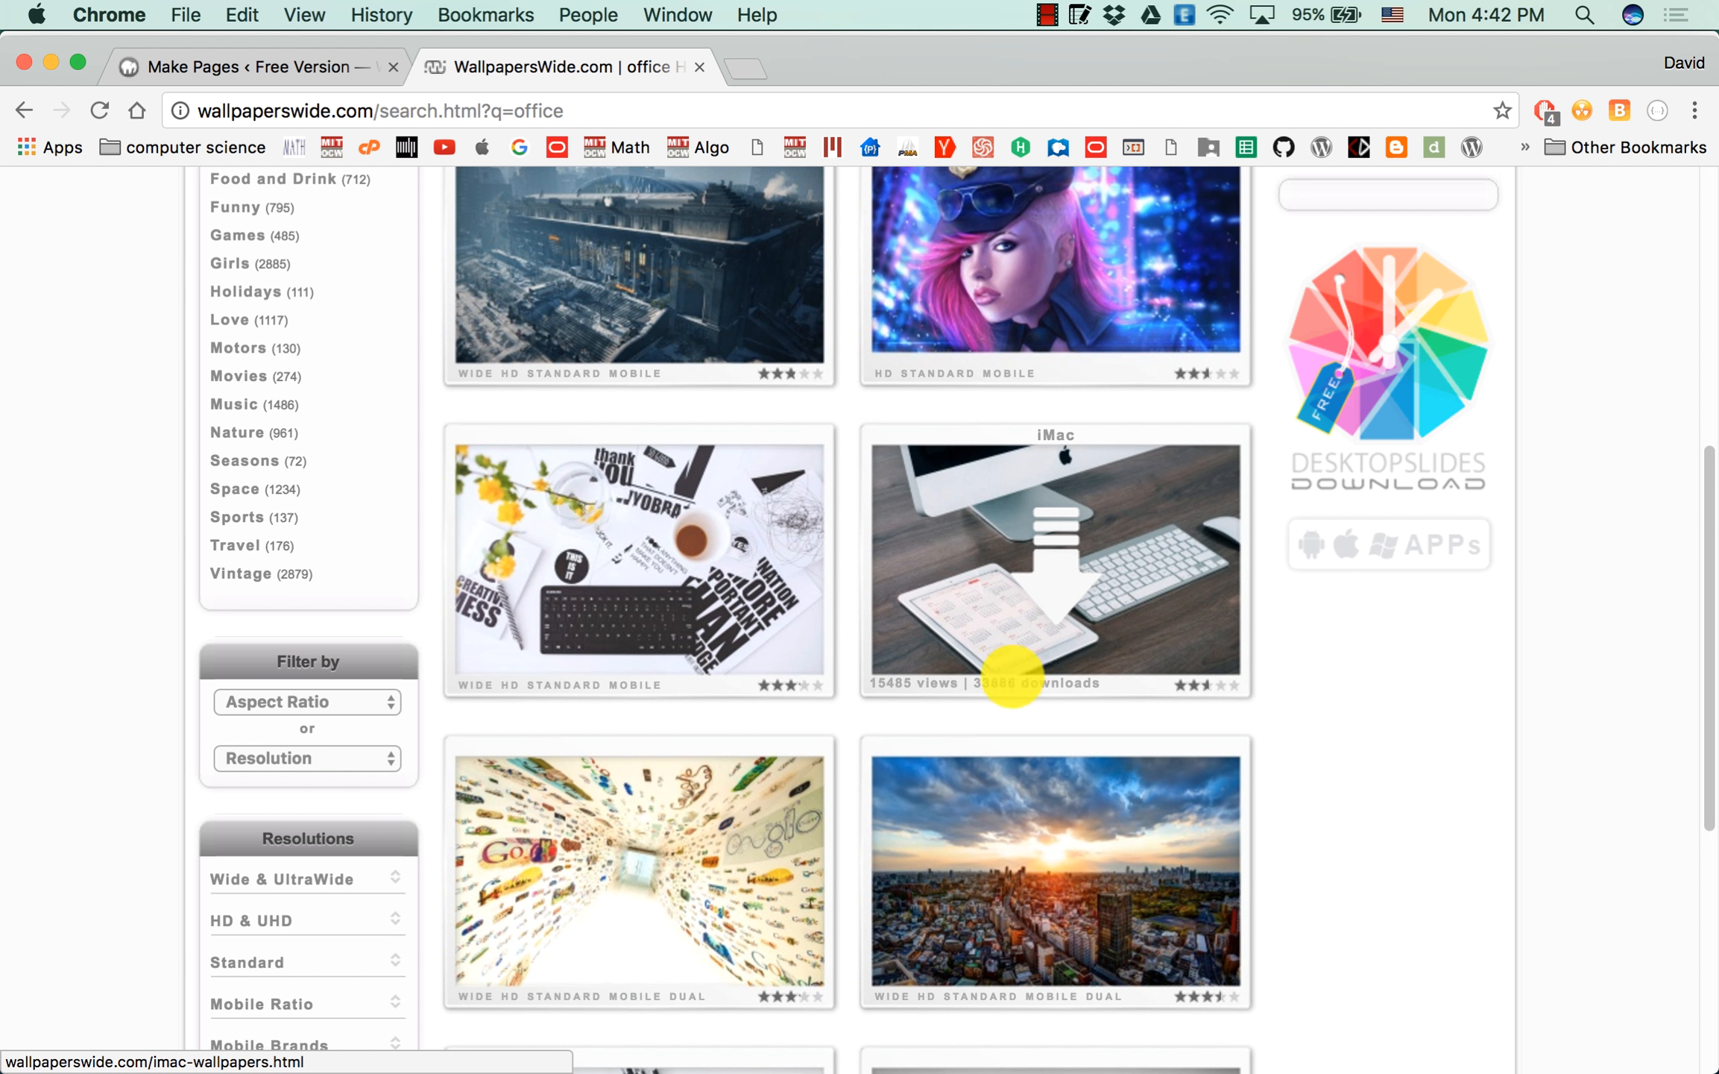
left_click(1041, 545)
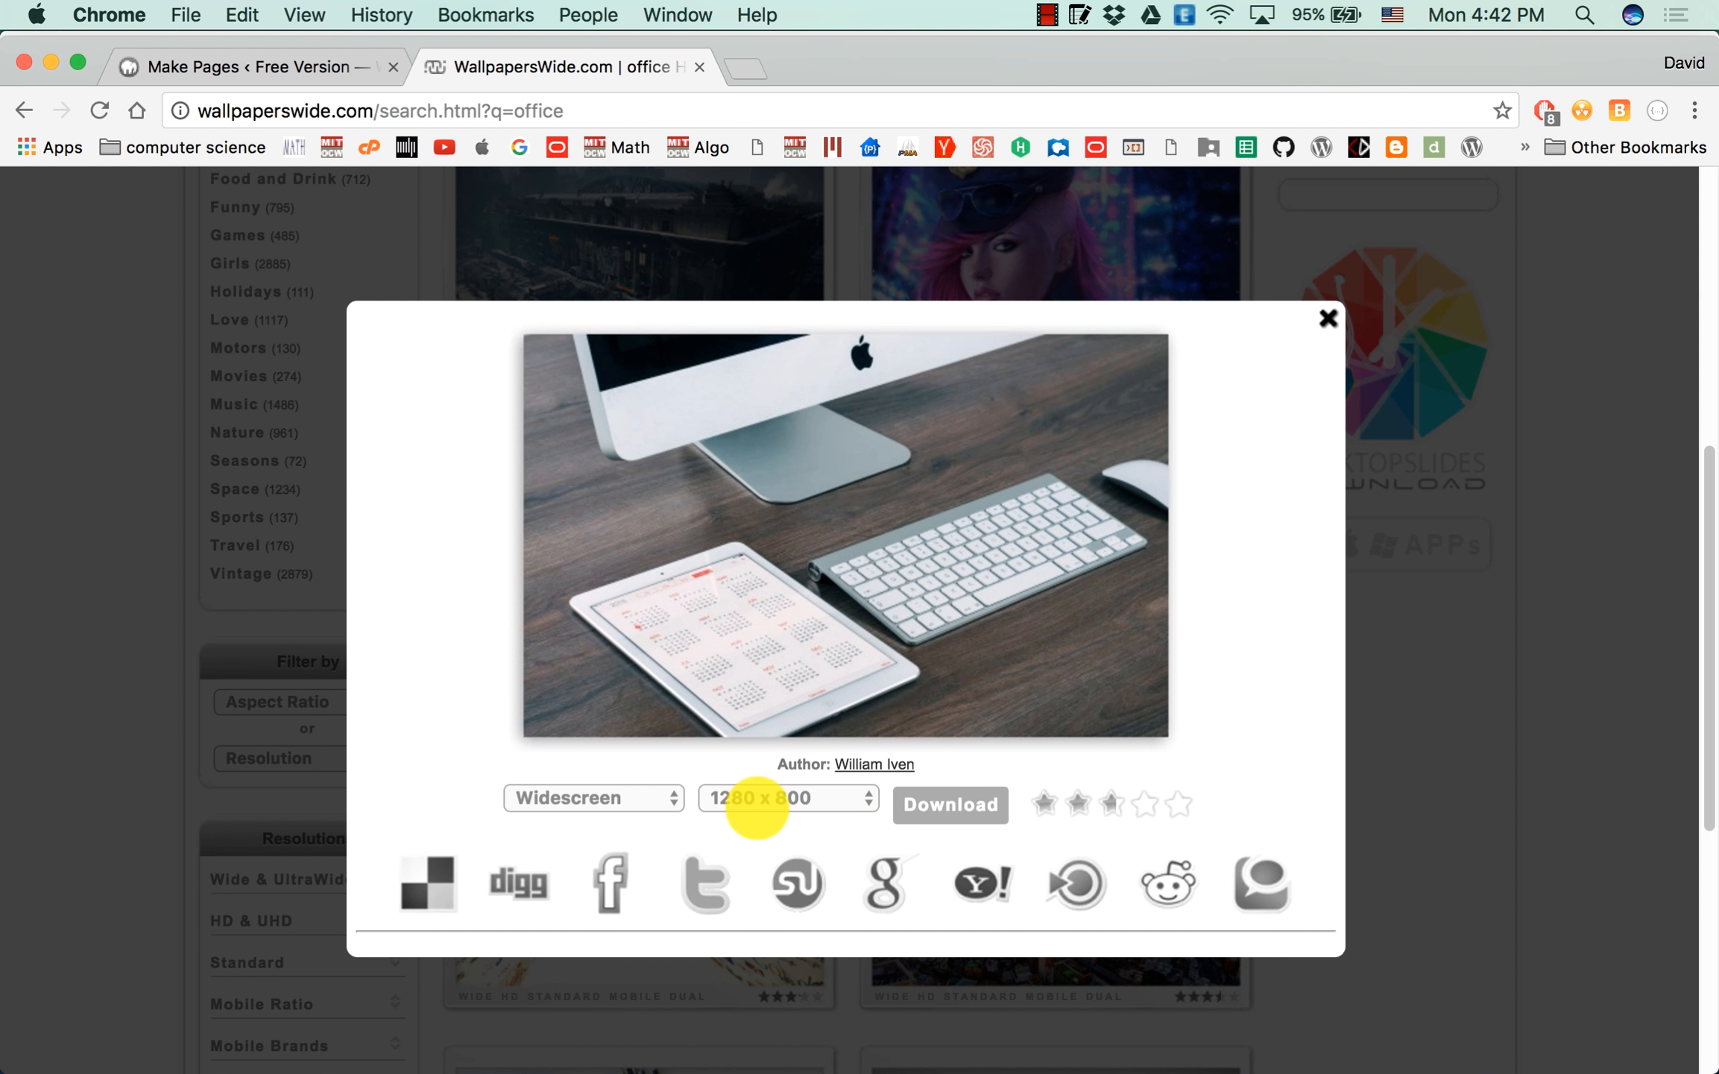
left_click(961, 809)
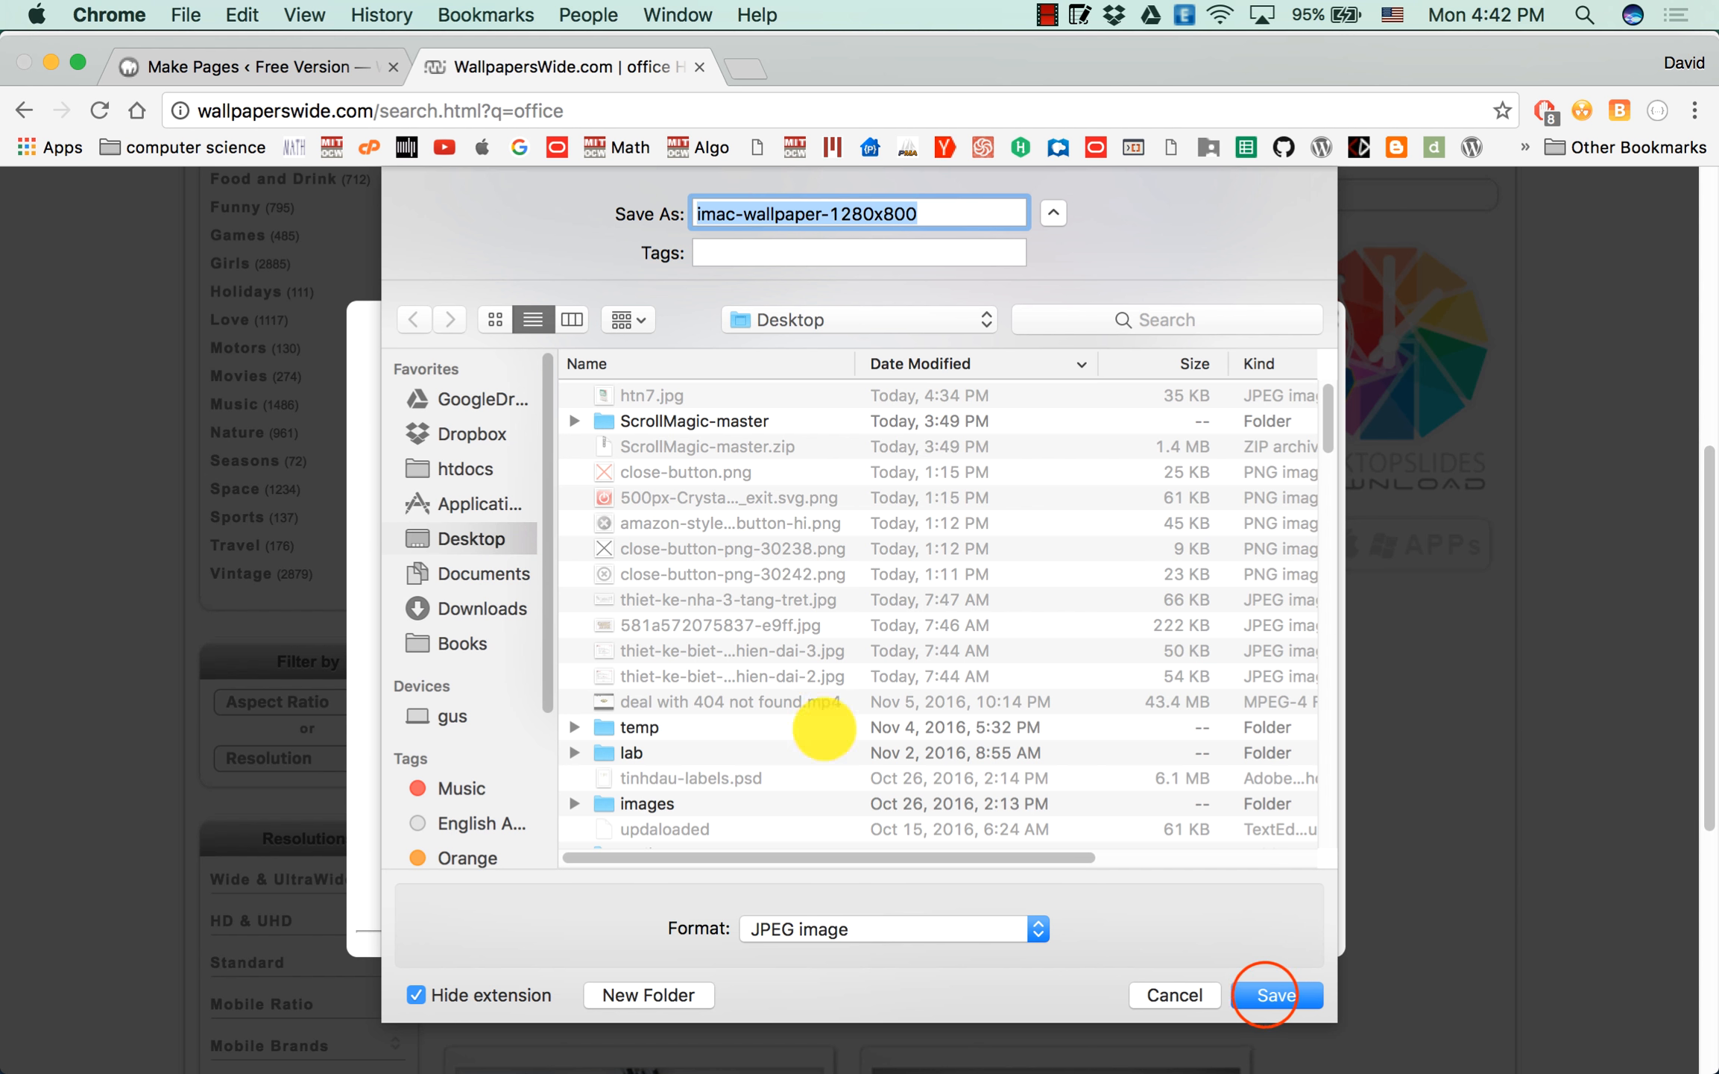
left_click(1264, 995)
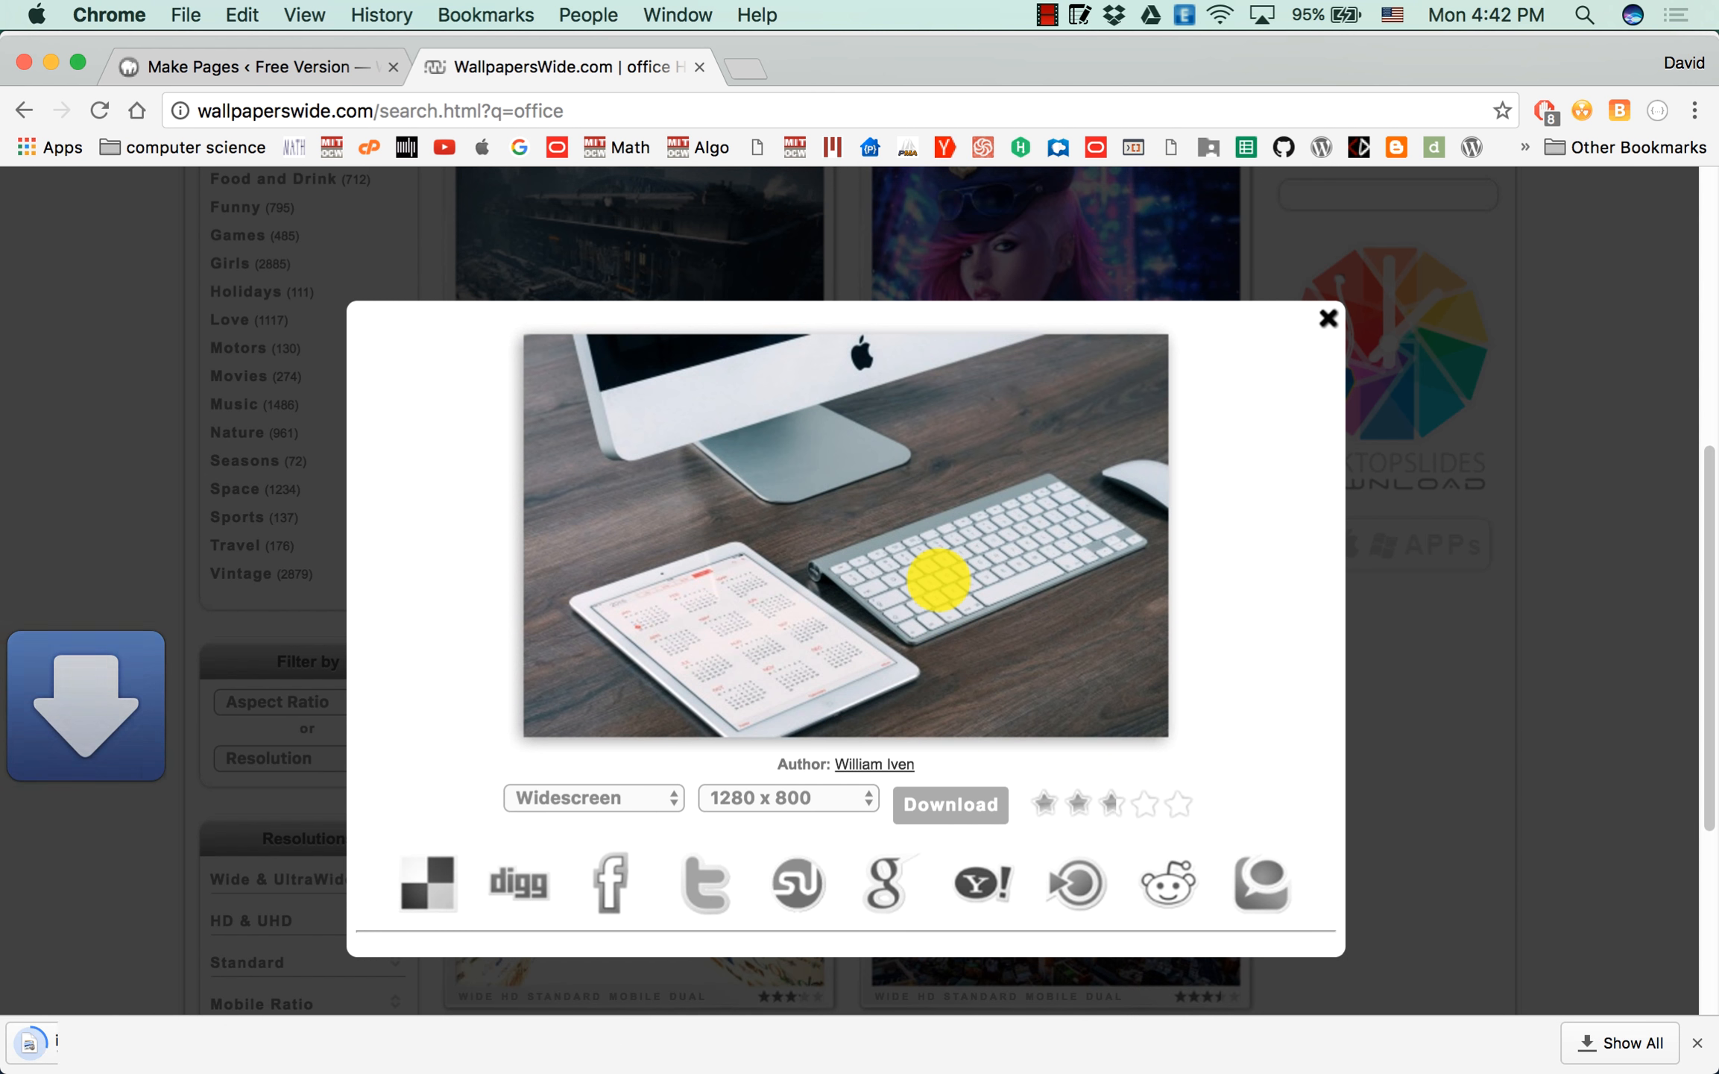
Upload imac-wallpaper-1280x800.jpg in the page builder and use it as the page's background image.
left_click(282, 65)
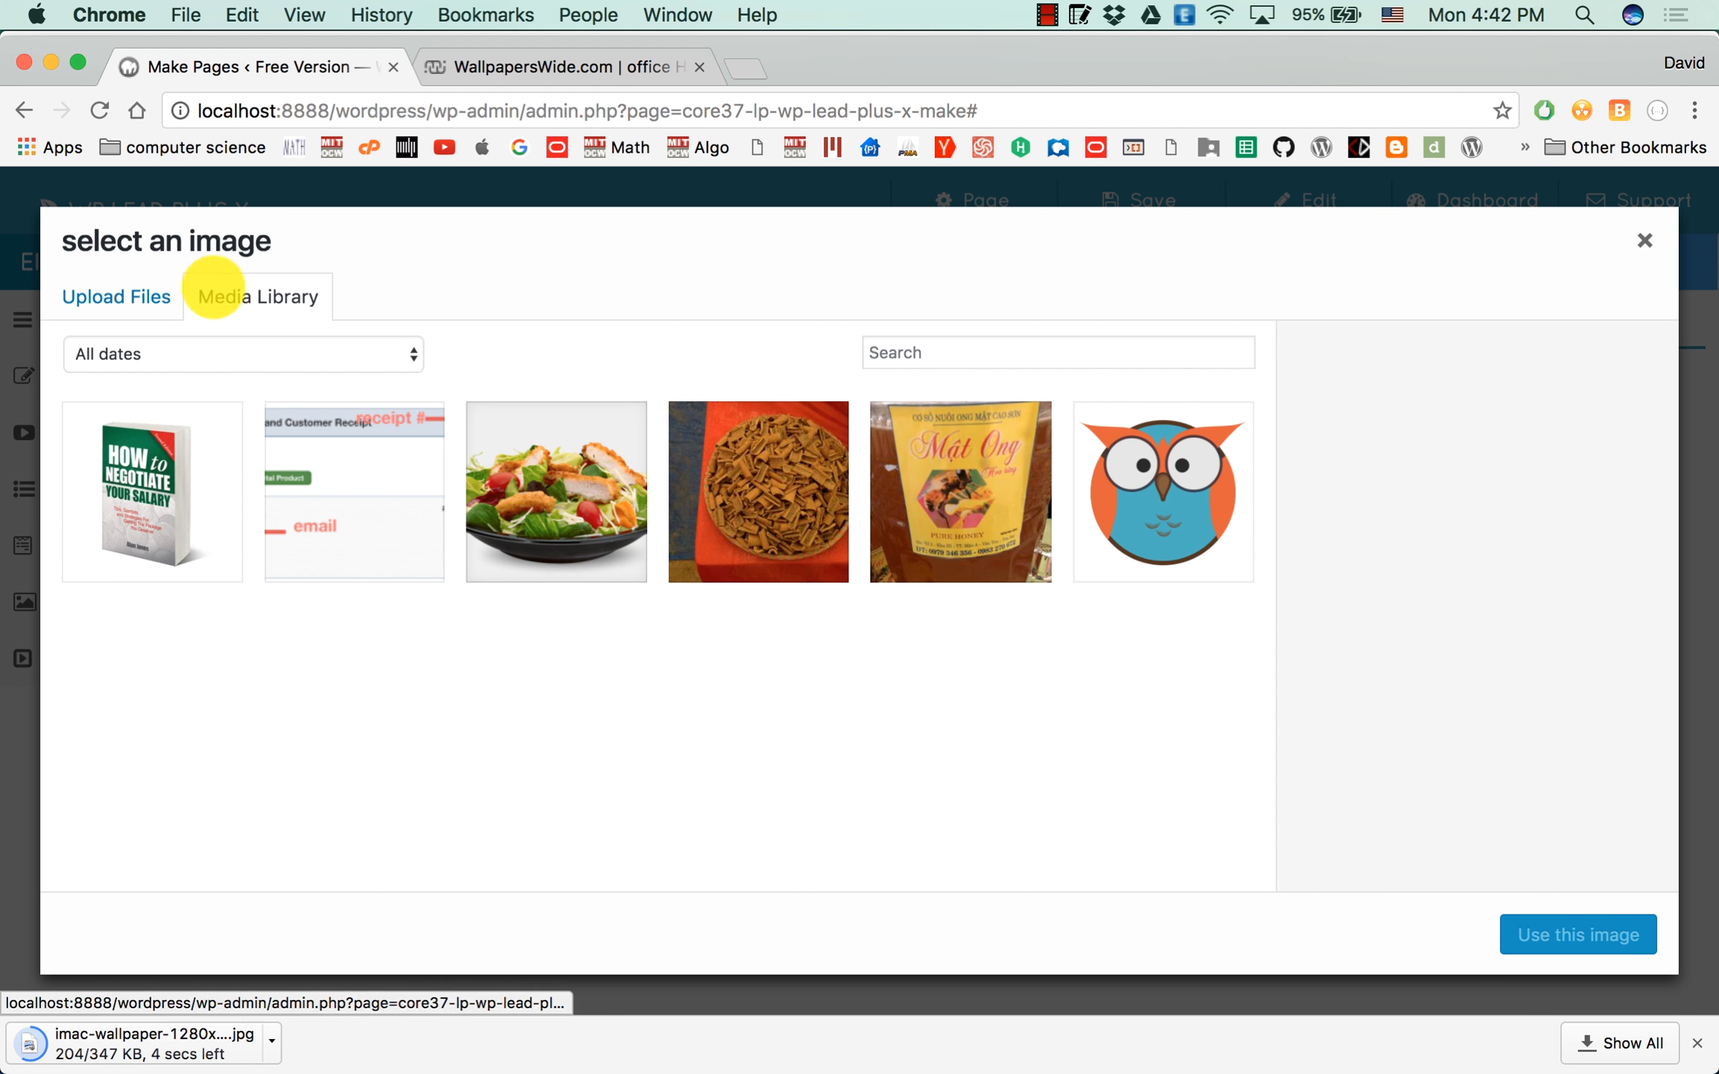
left_click(146, 298)
left_click(857, 630)
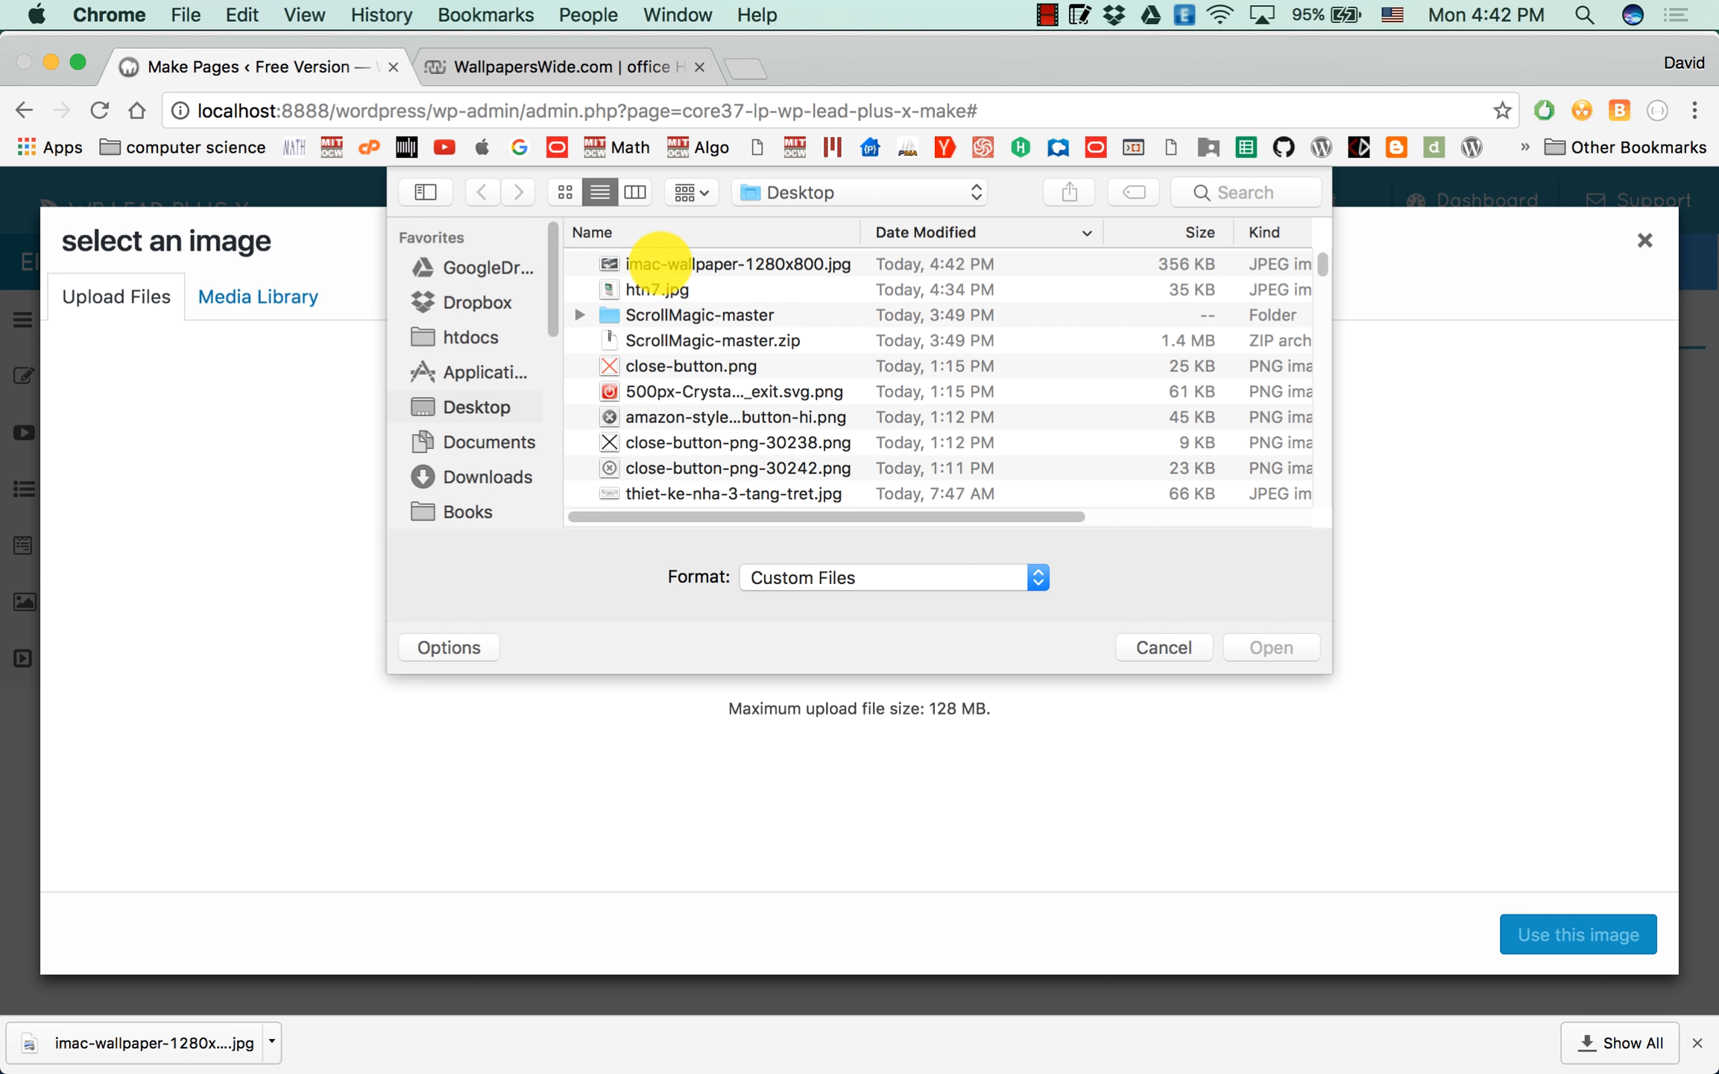
double_click(657, 263)
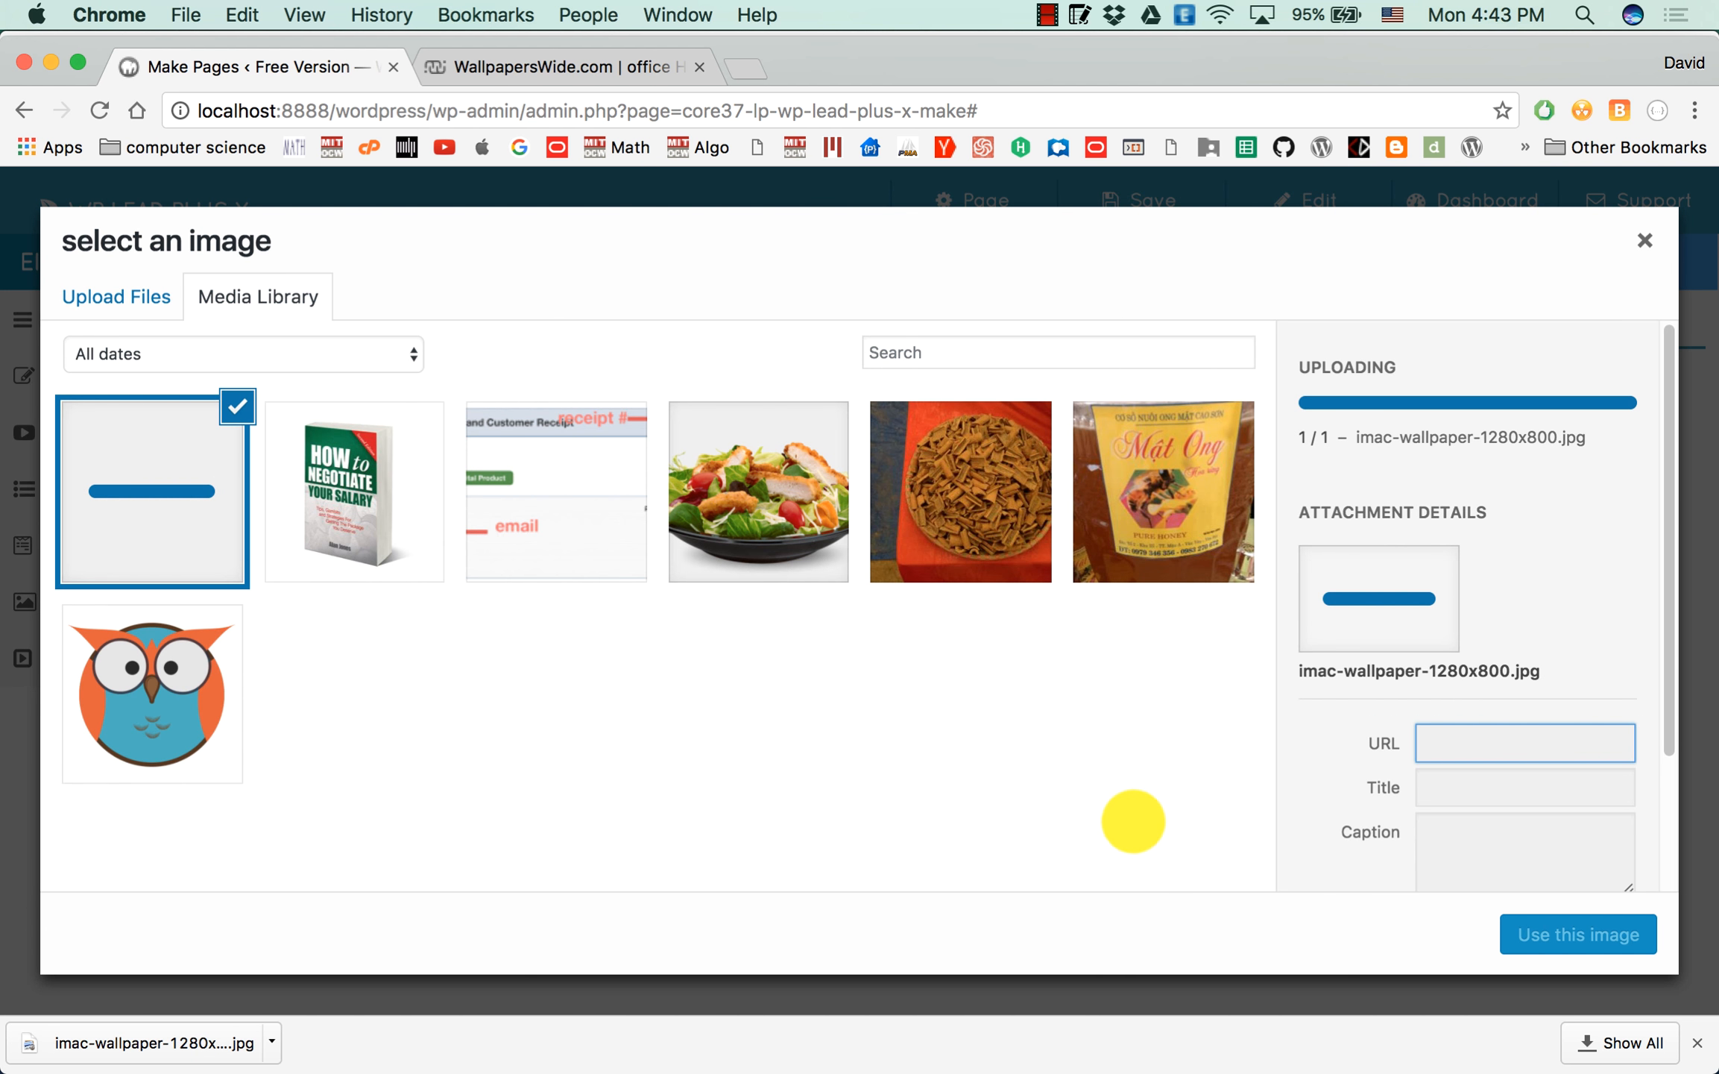
left_click(1558, 929)
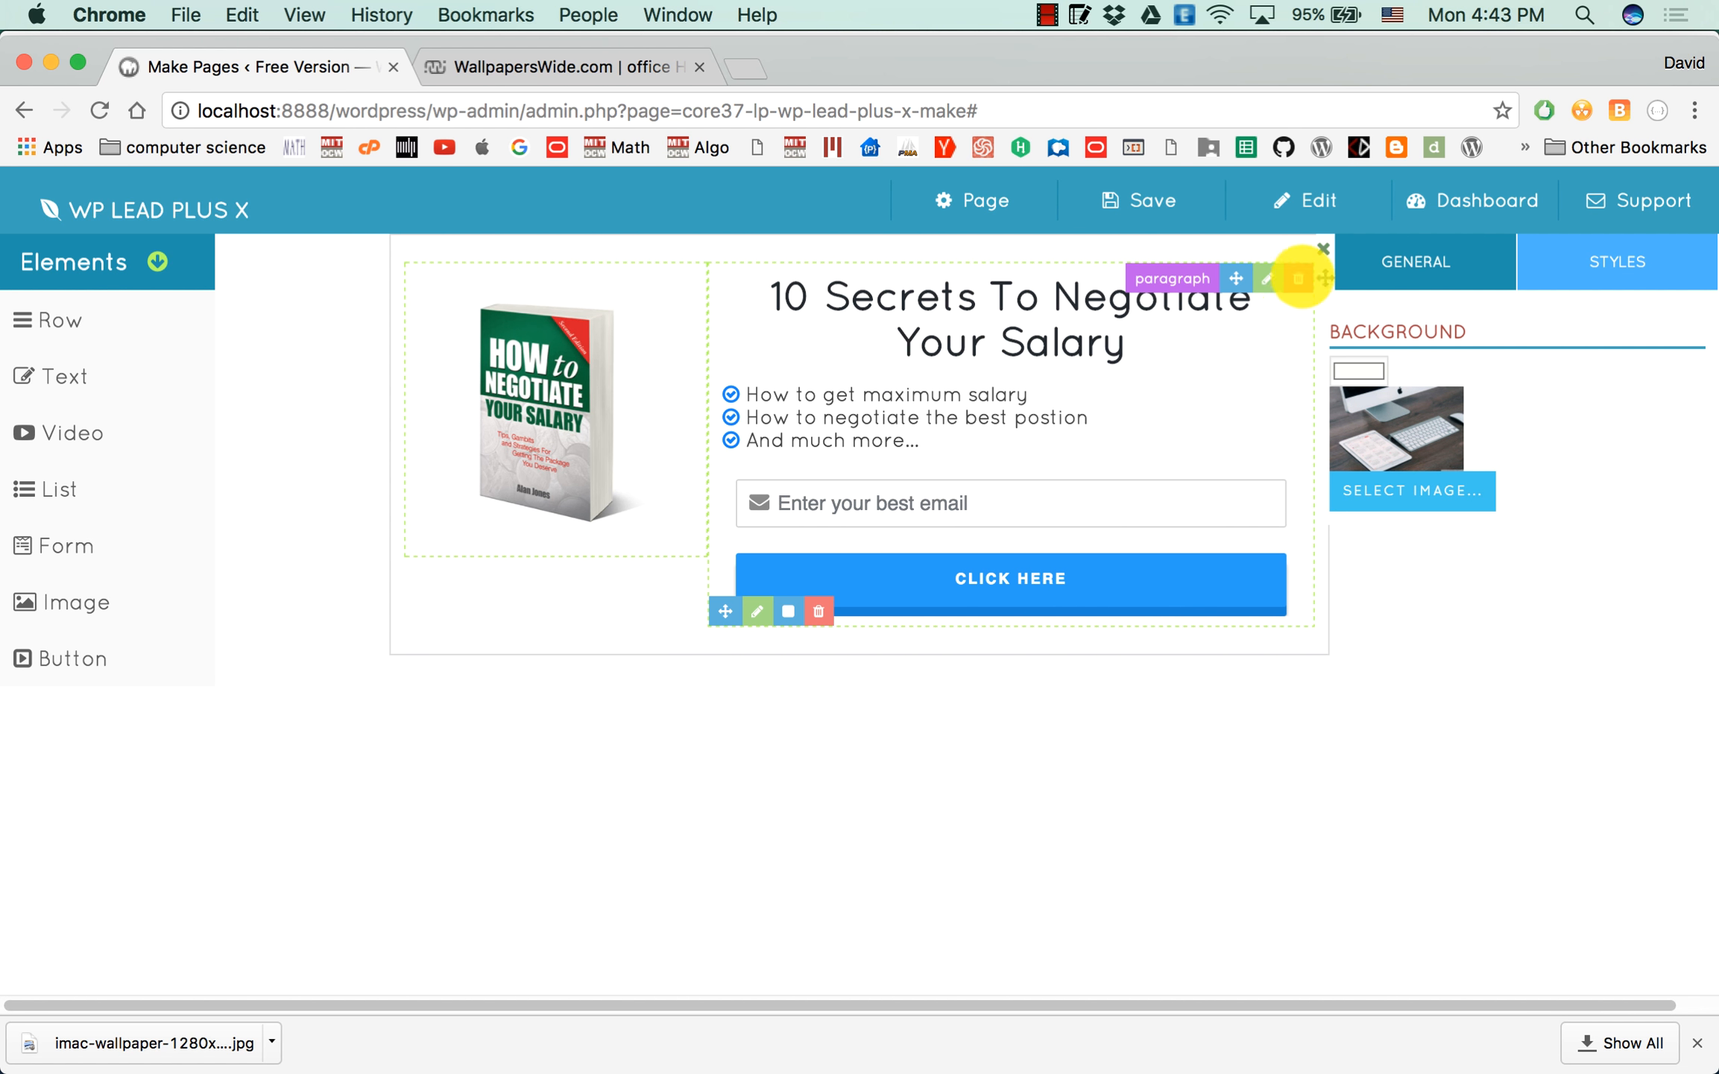
left_click(1323, 249)
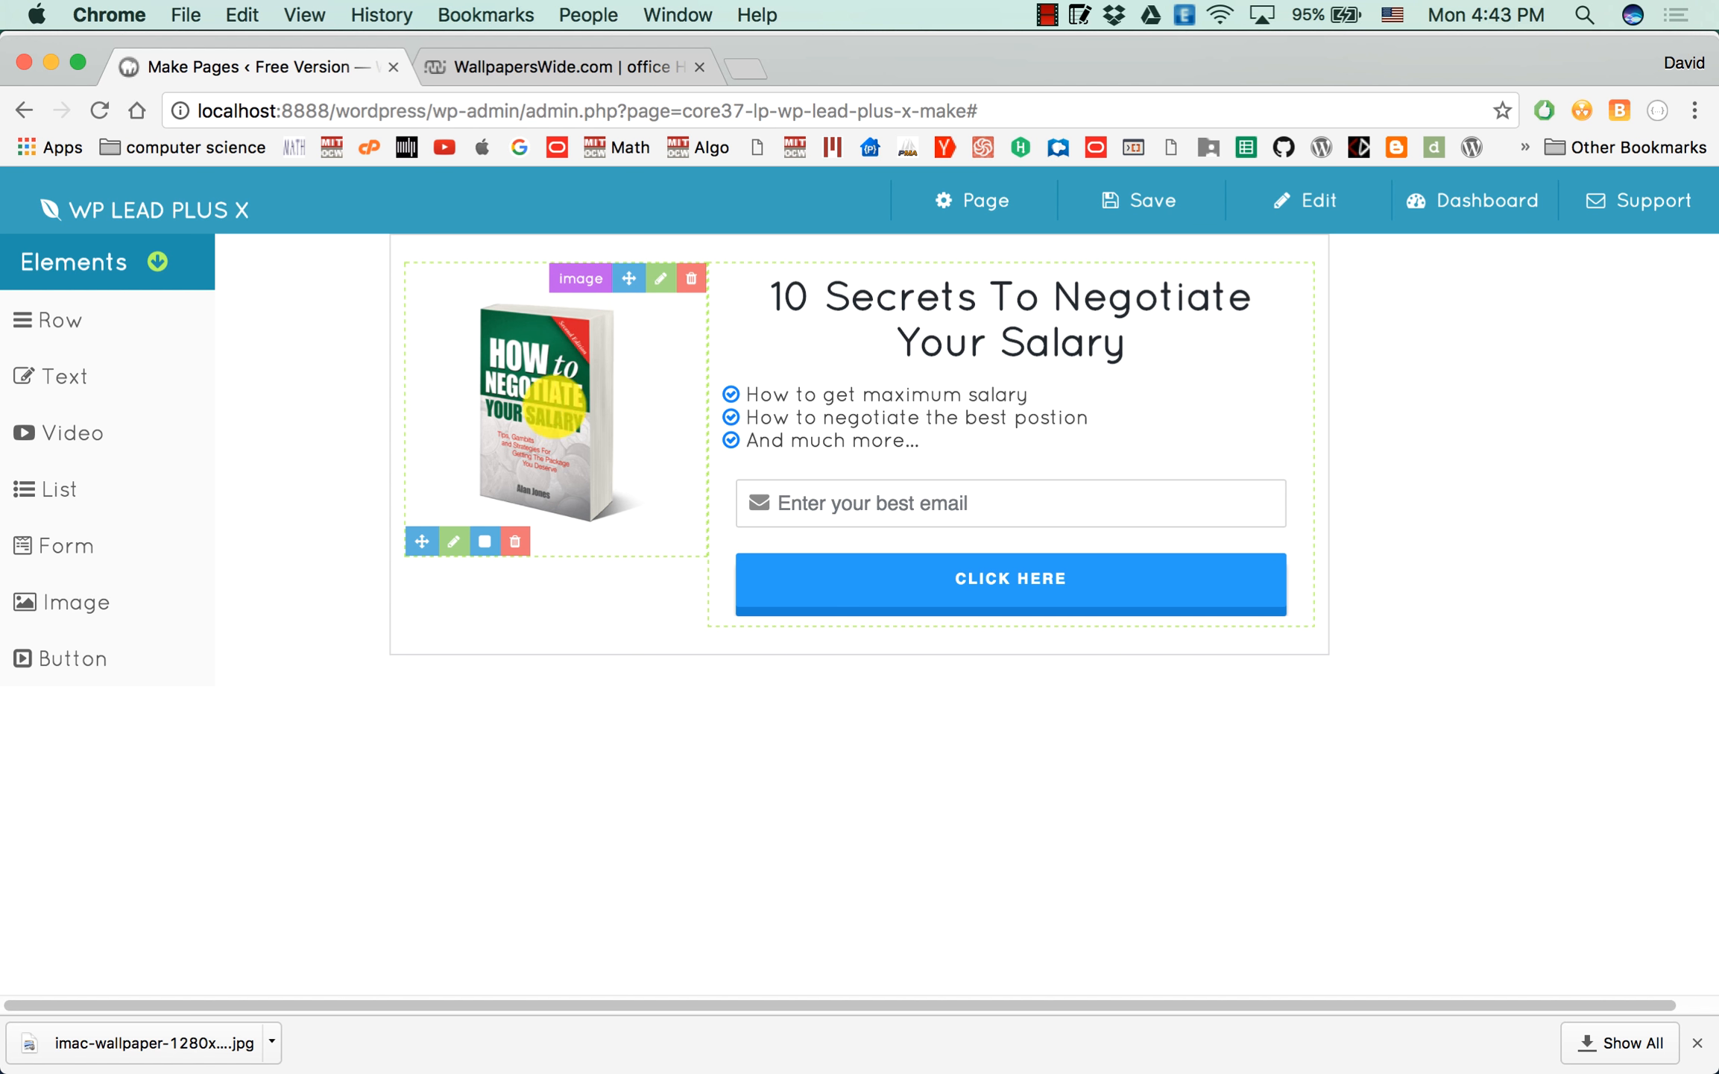
Set the background color of the row holding the book image and form to white.
left_click(751, 611)
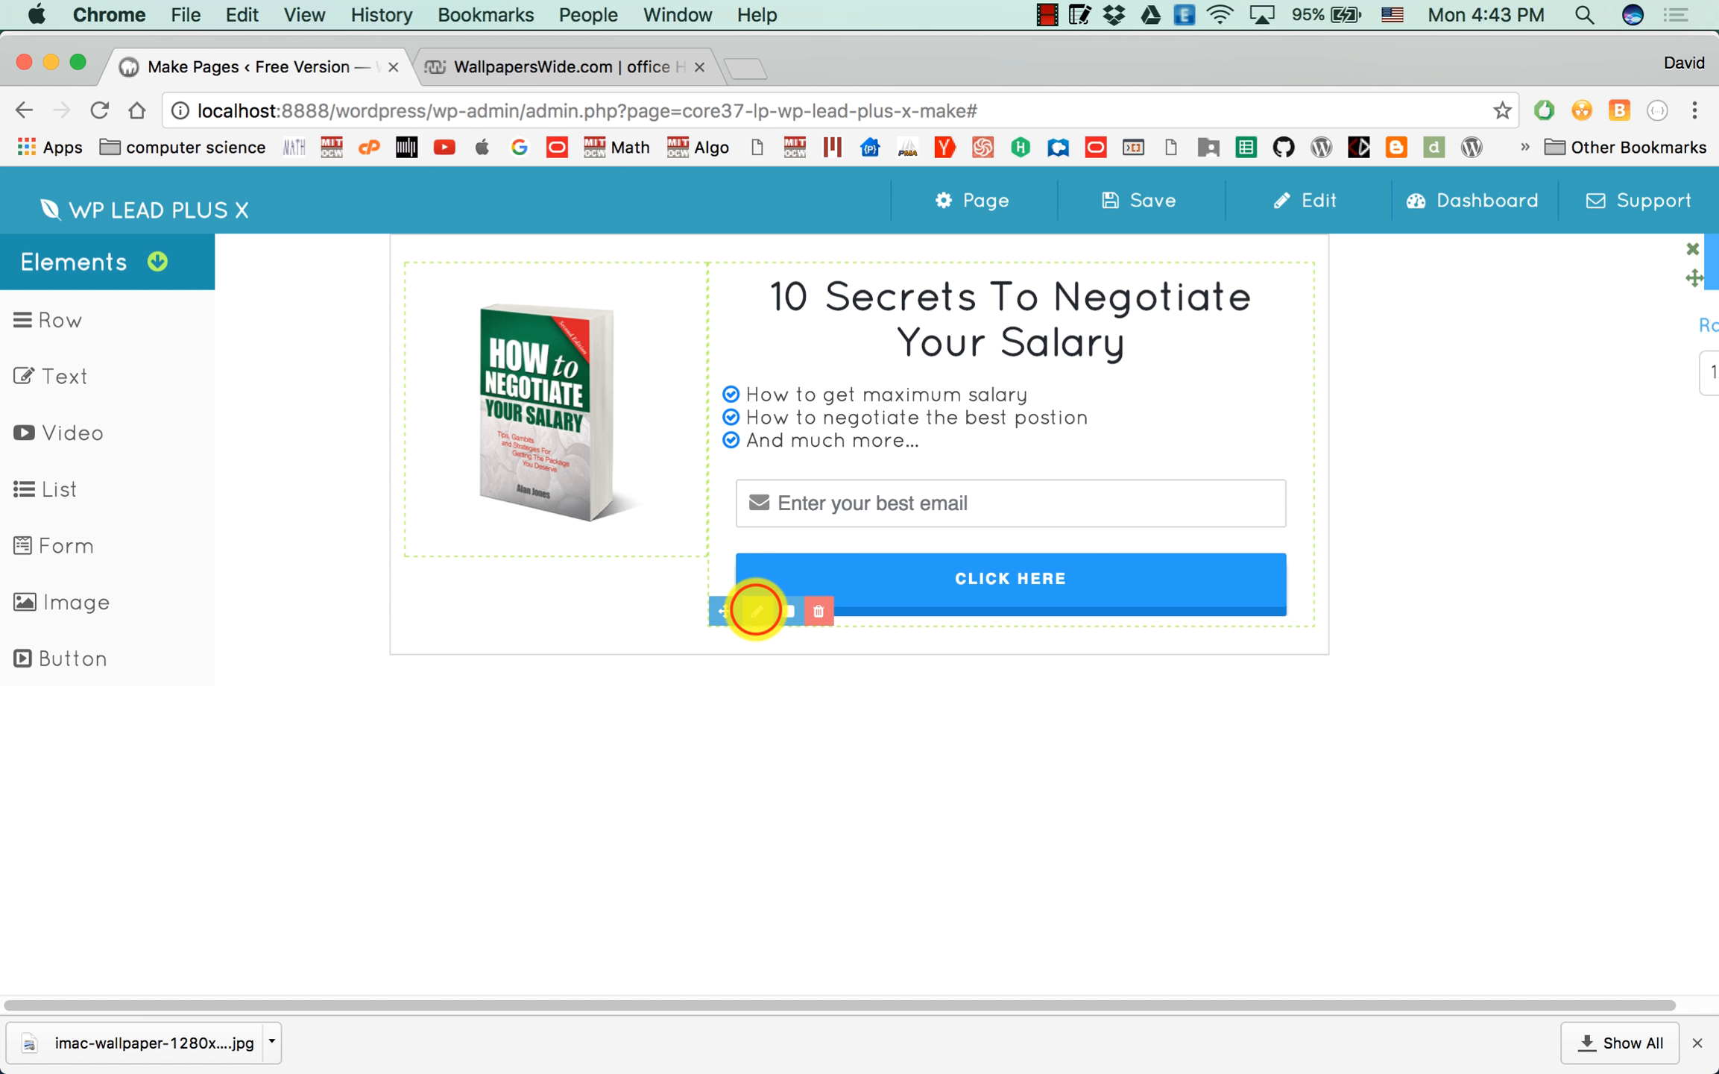
left_click(1612, 261)
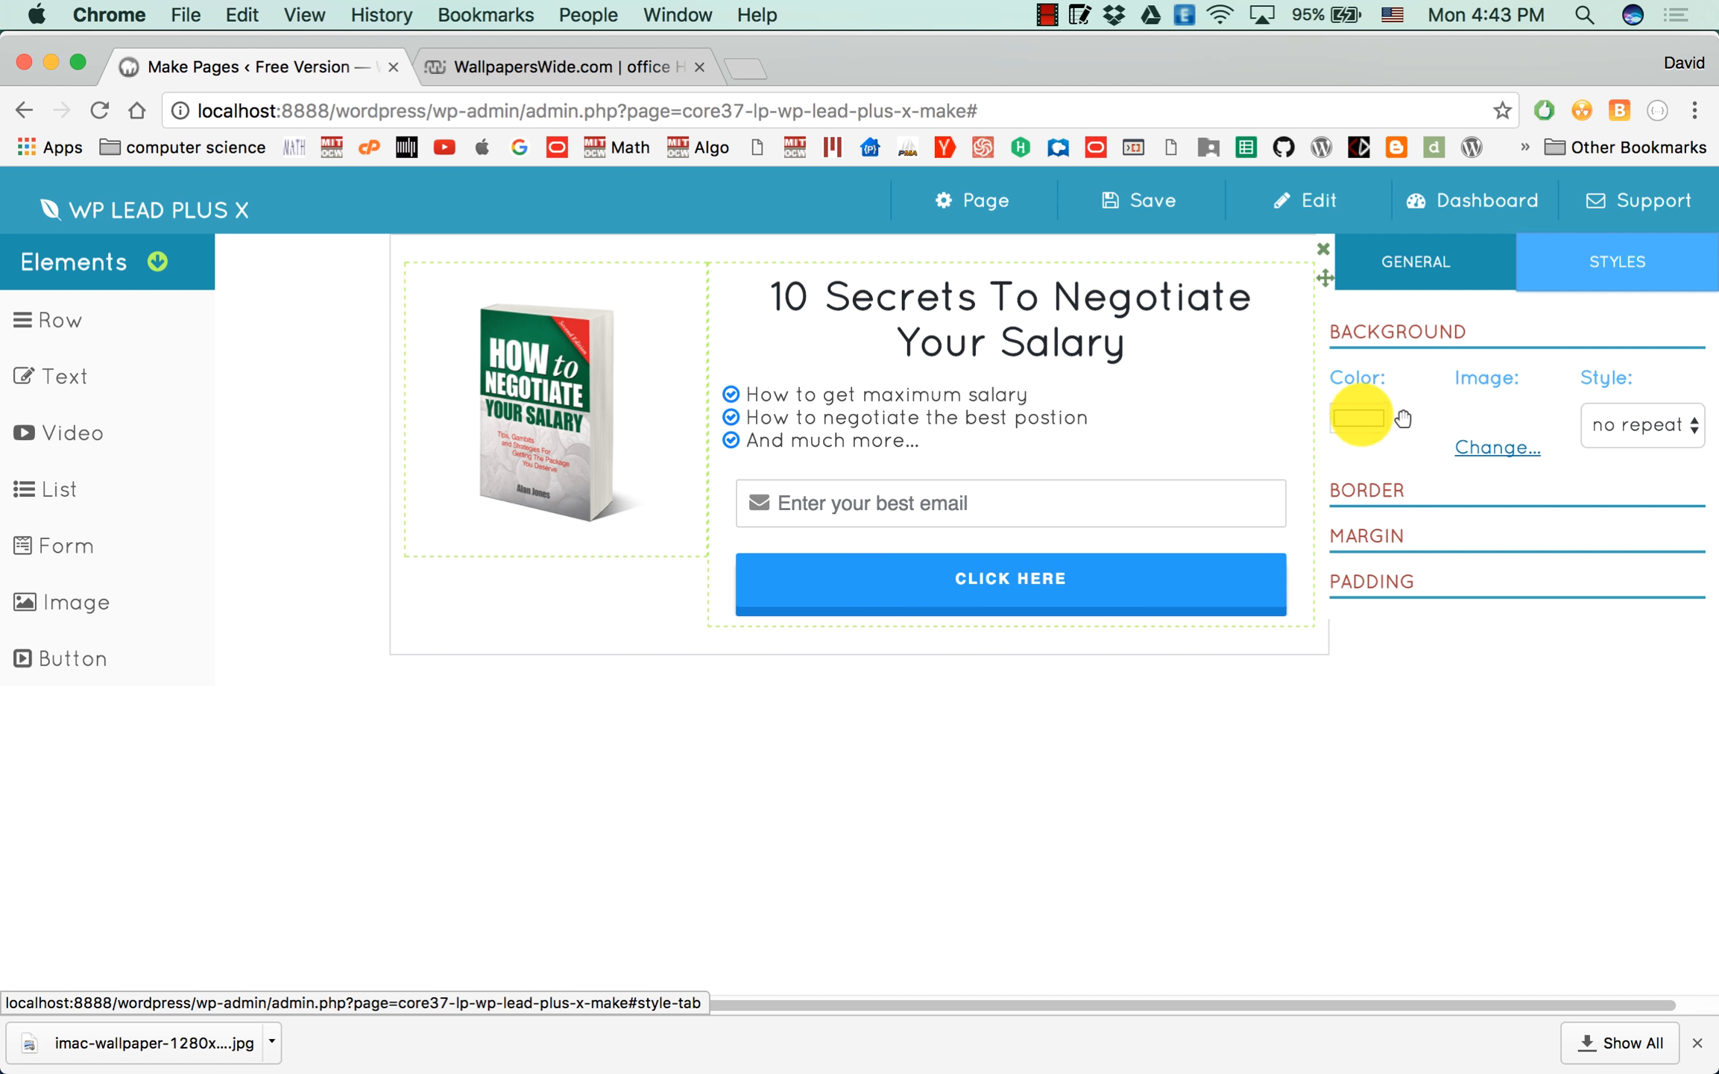
left_click(1361, 415)
left_click(1335, 253)
left_click(1347, 252)
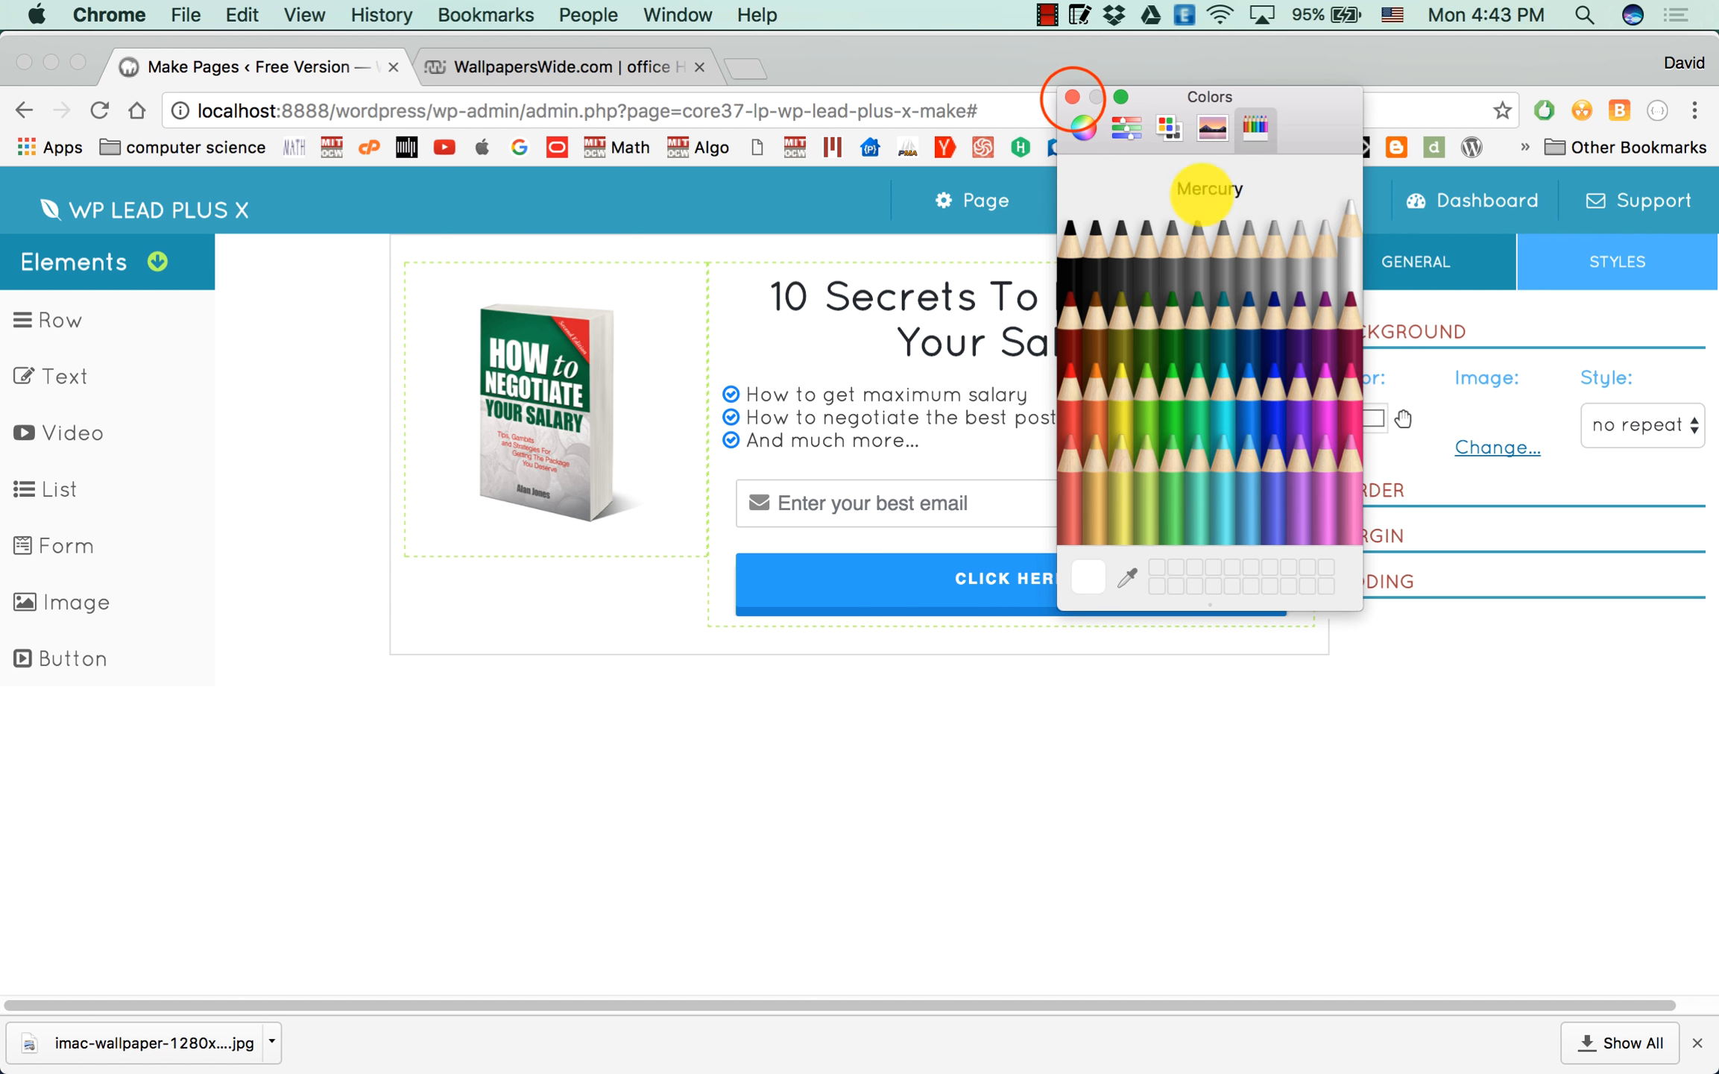
left_click(1072, 97)
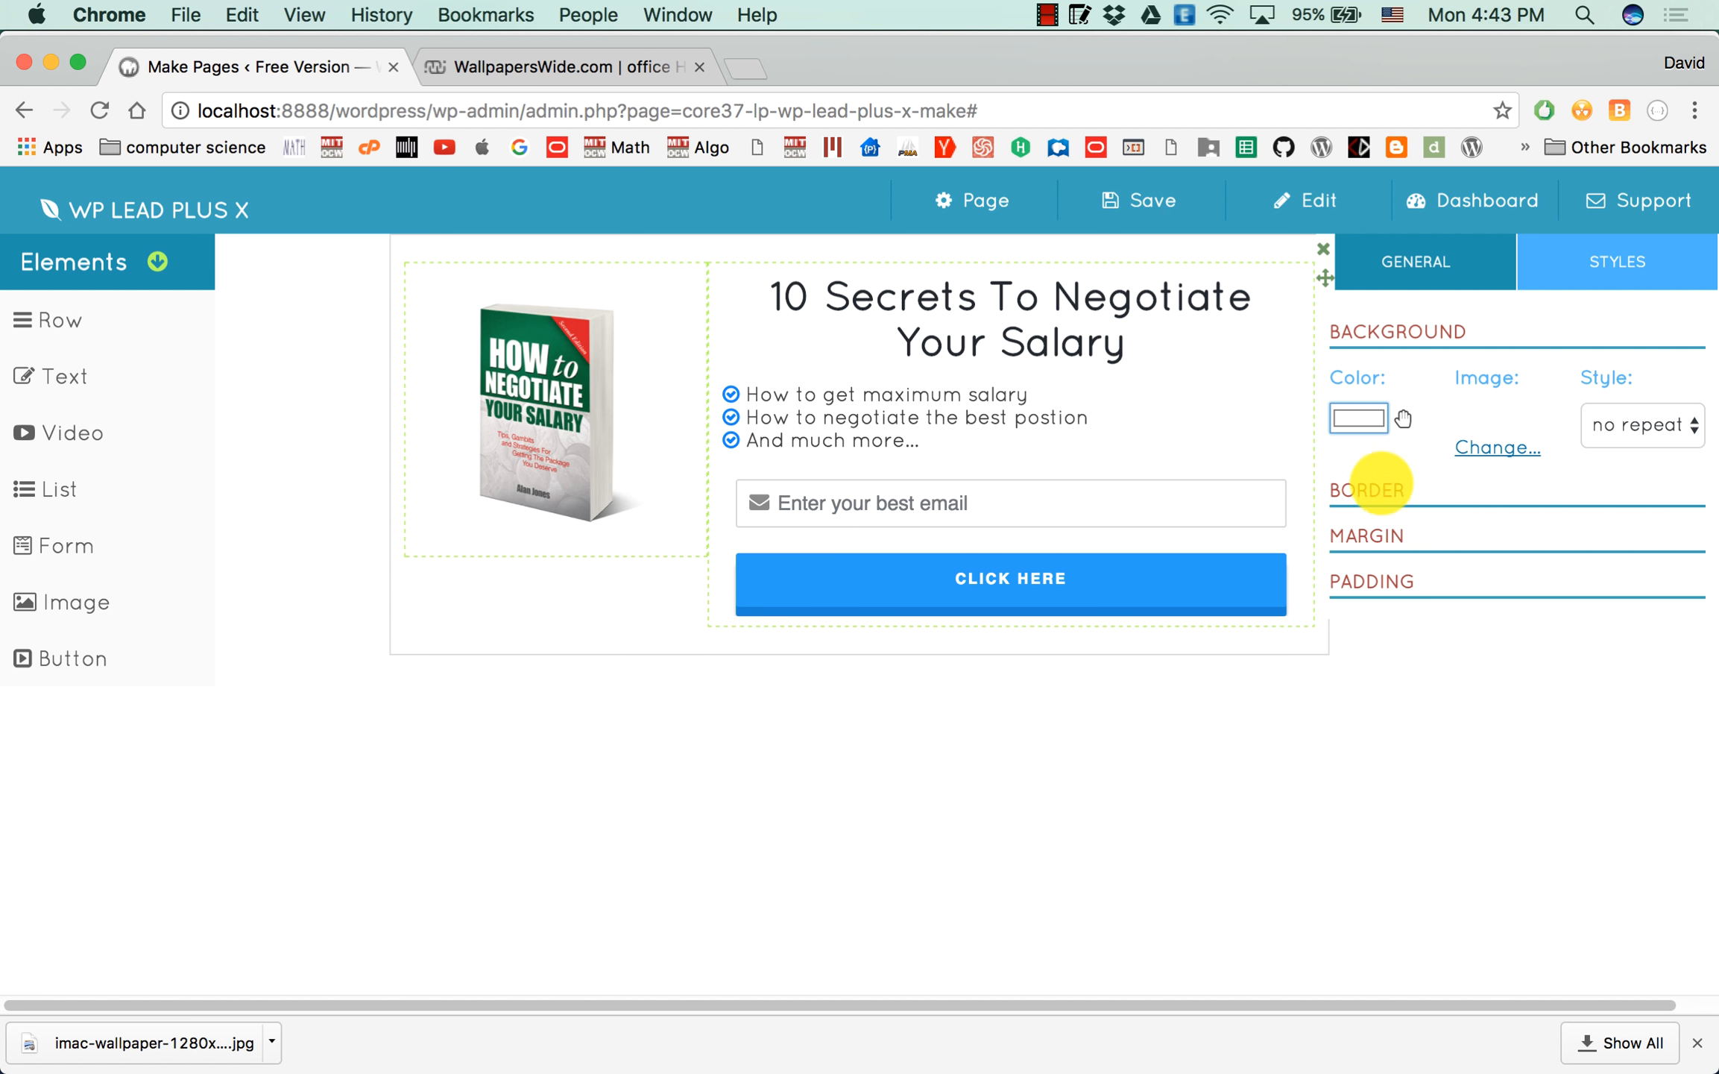
Set the row's border radius to 5 and close its settings.
left_click(1383, 488)
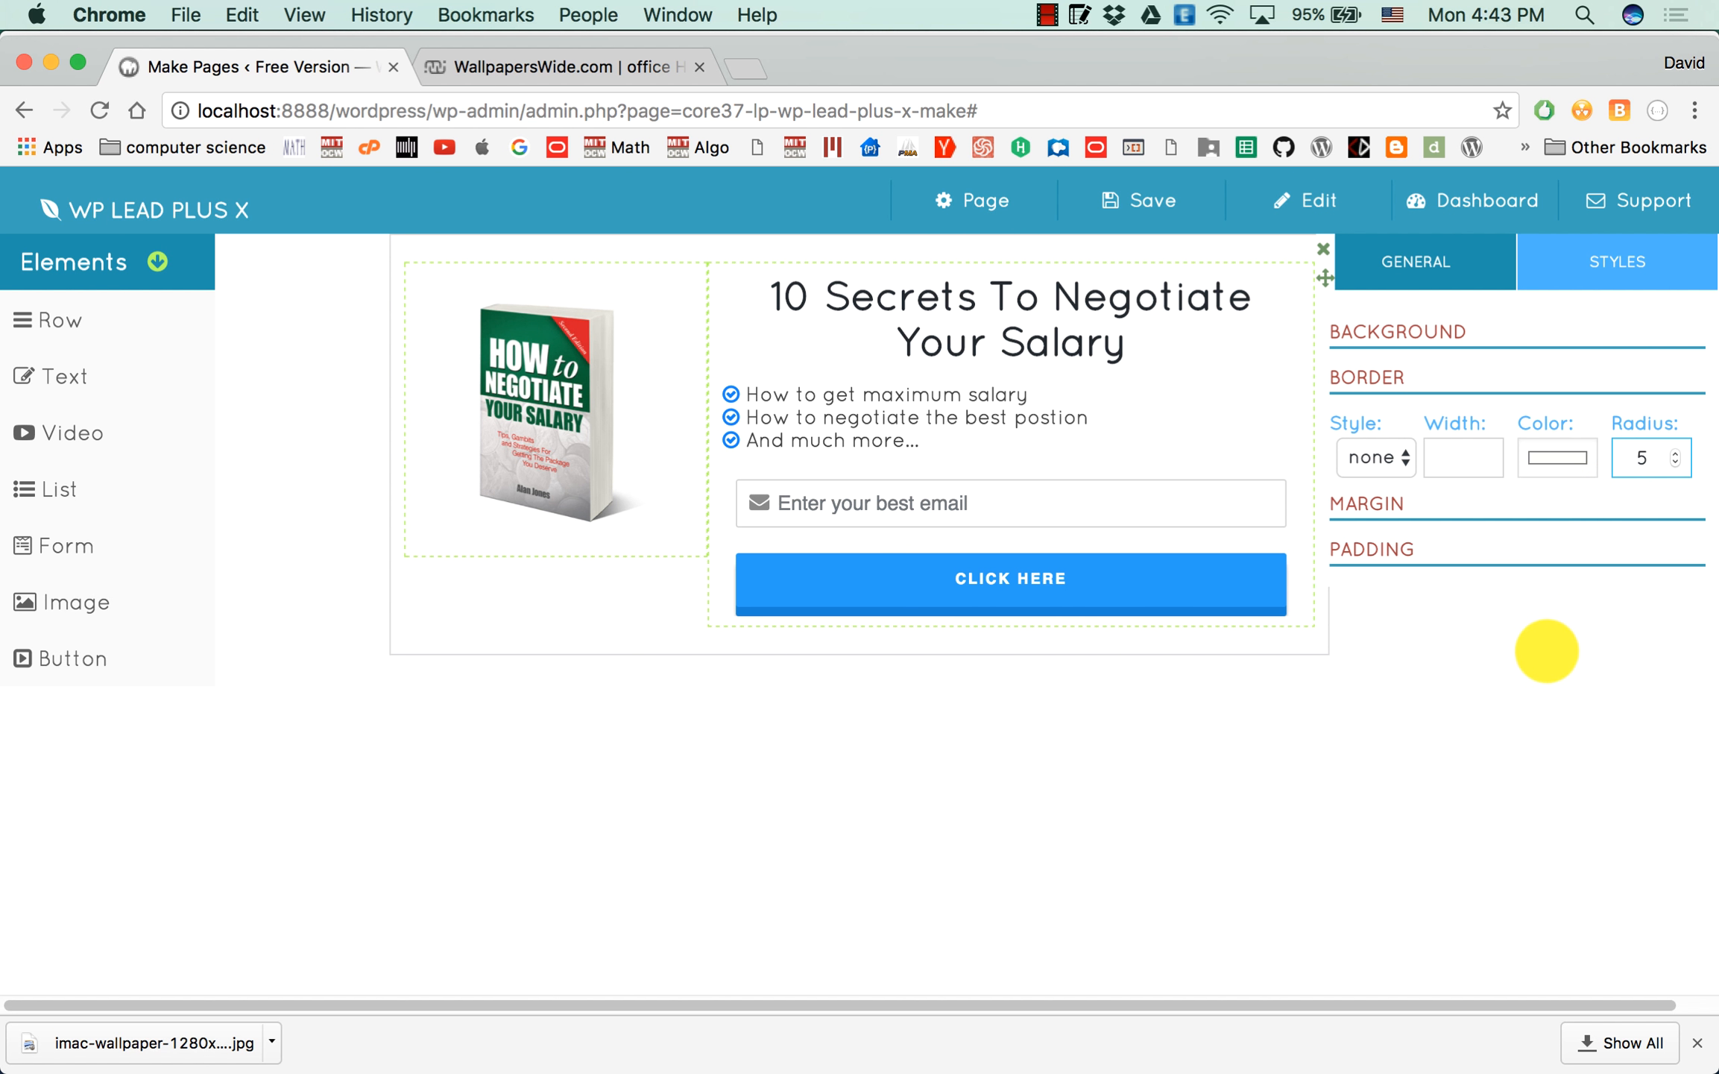
left_click(1546, 652)
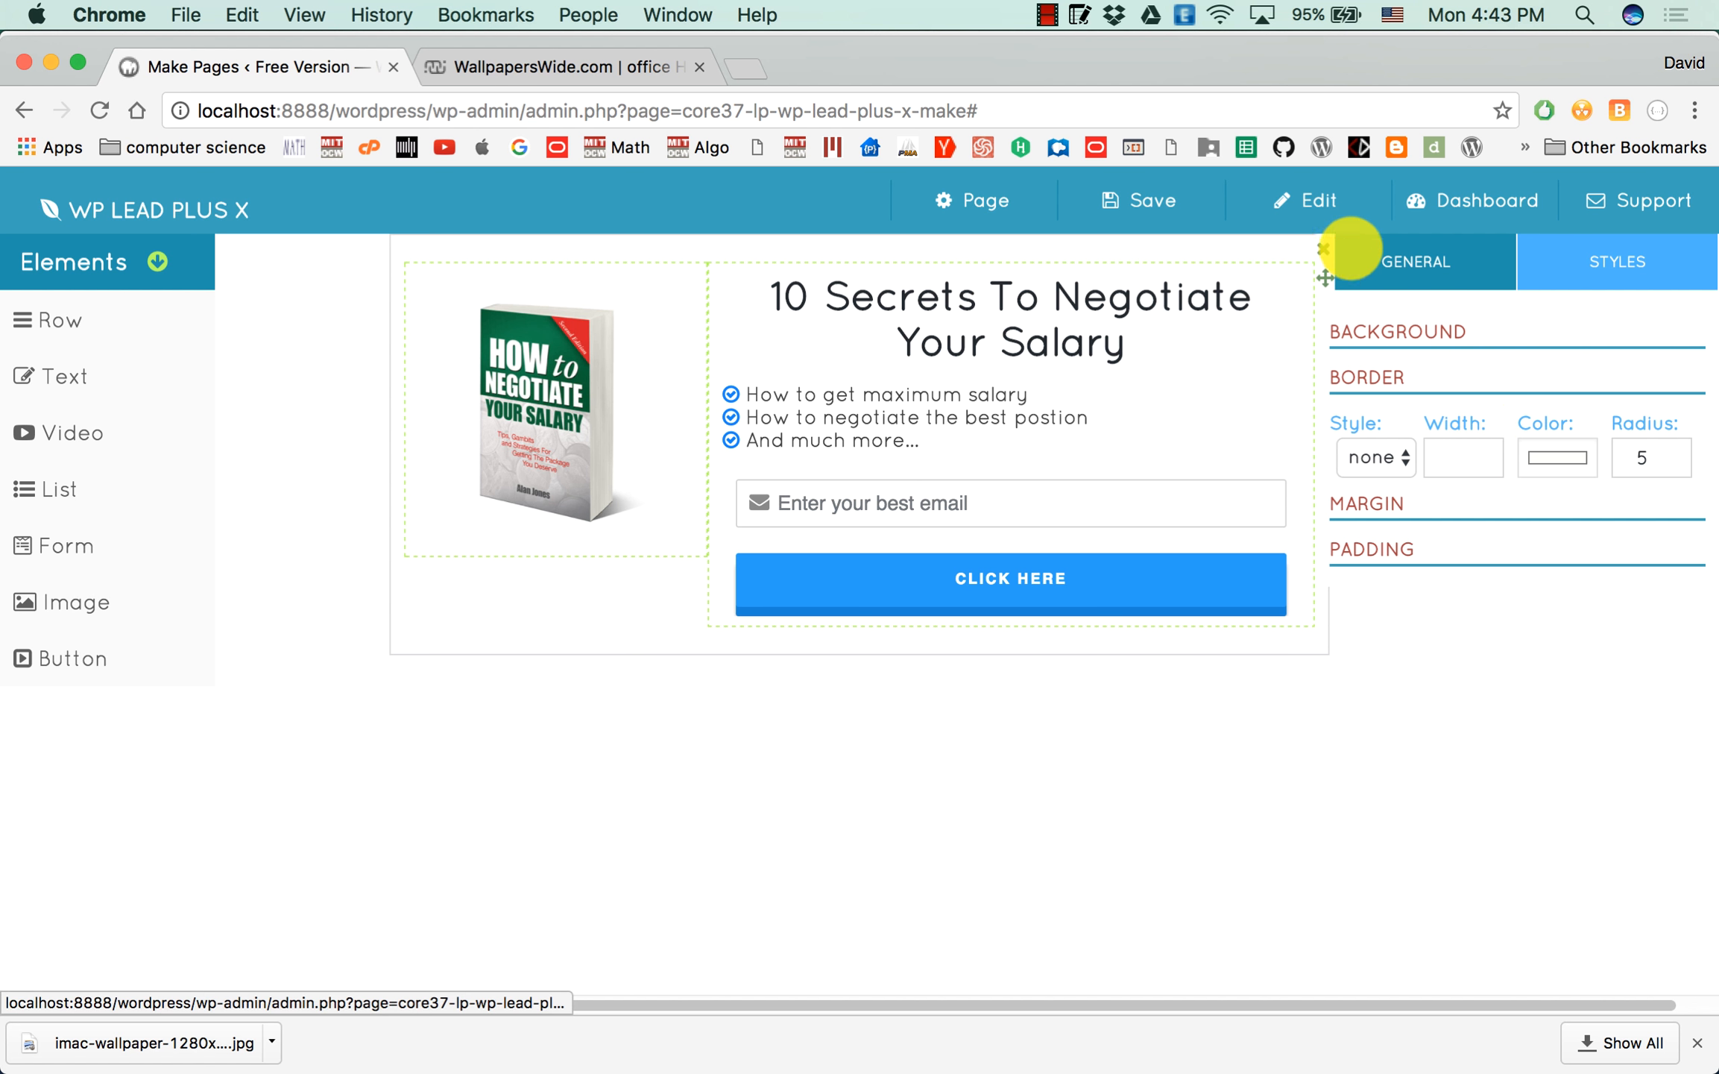
left_click(1322, 247)
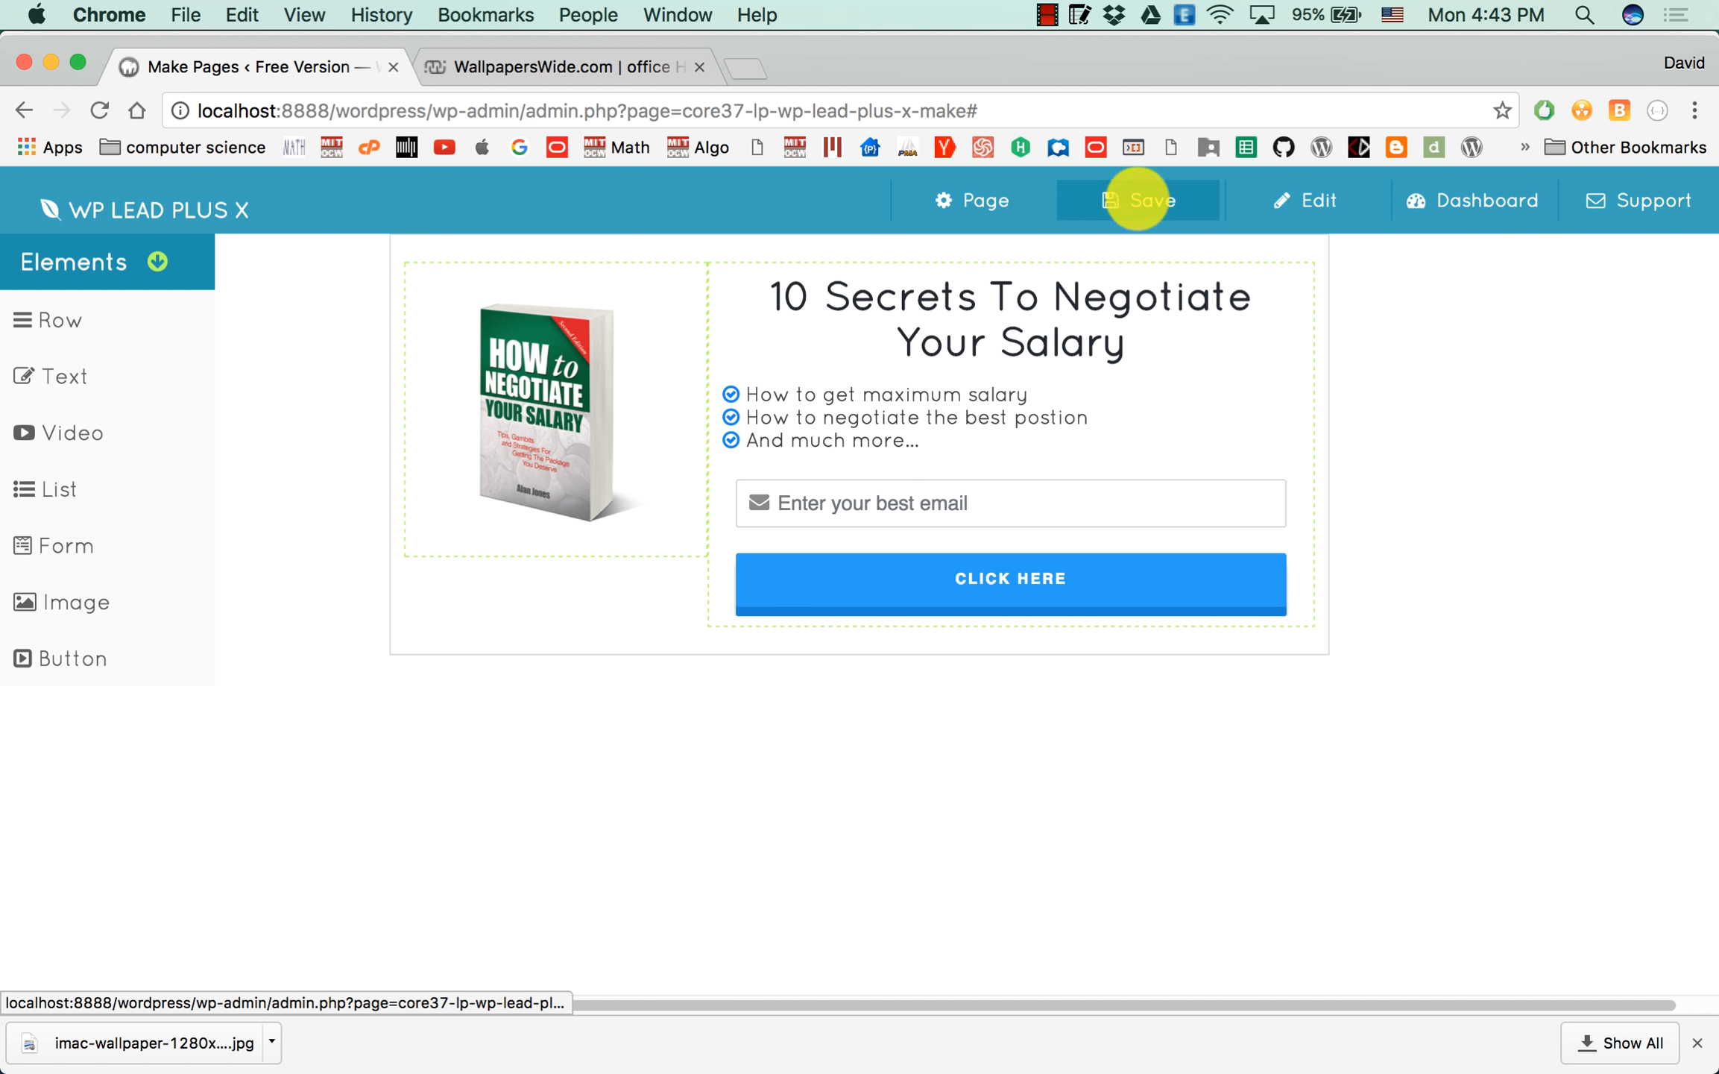
Save the opt-in page as a custom post.
left_click(1159, 199)
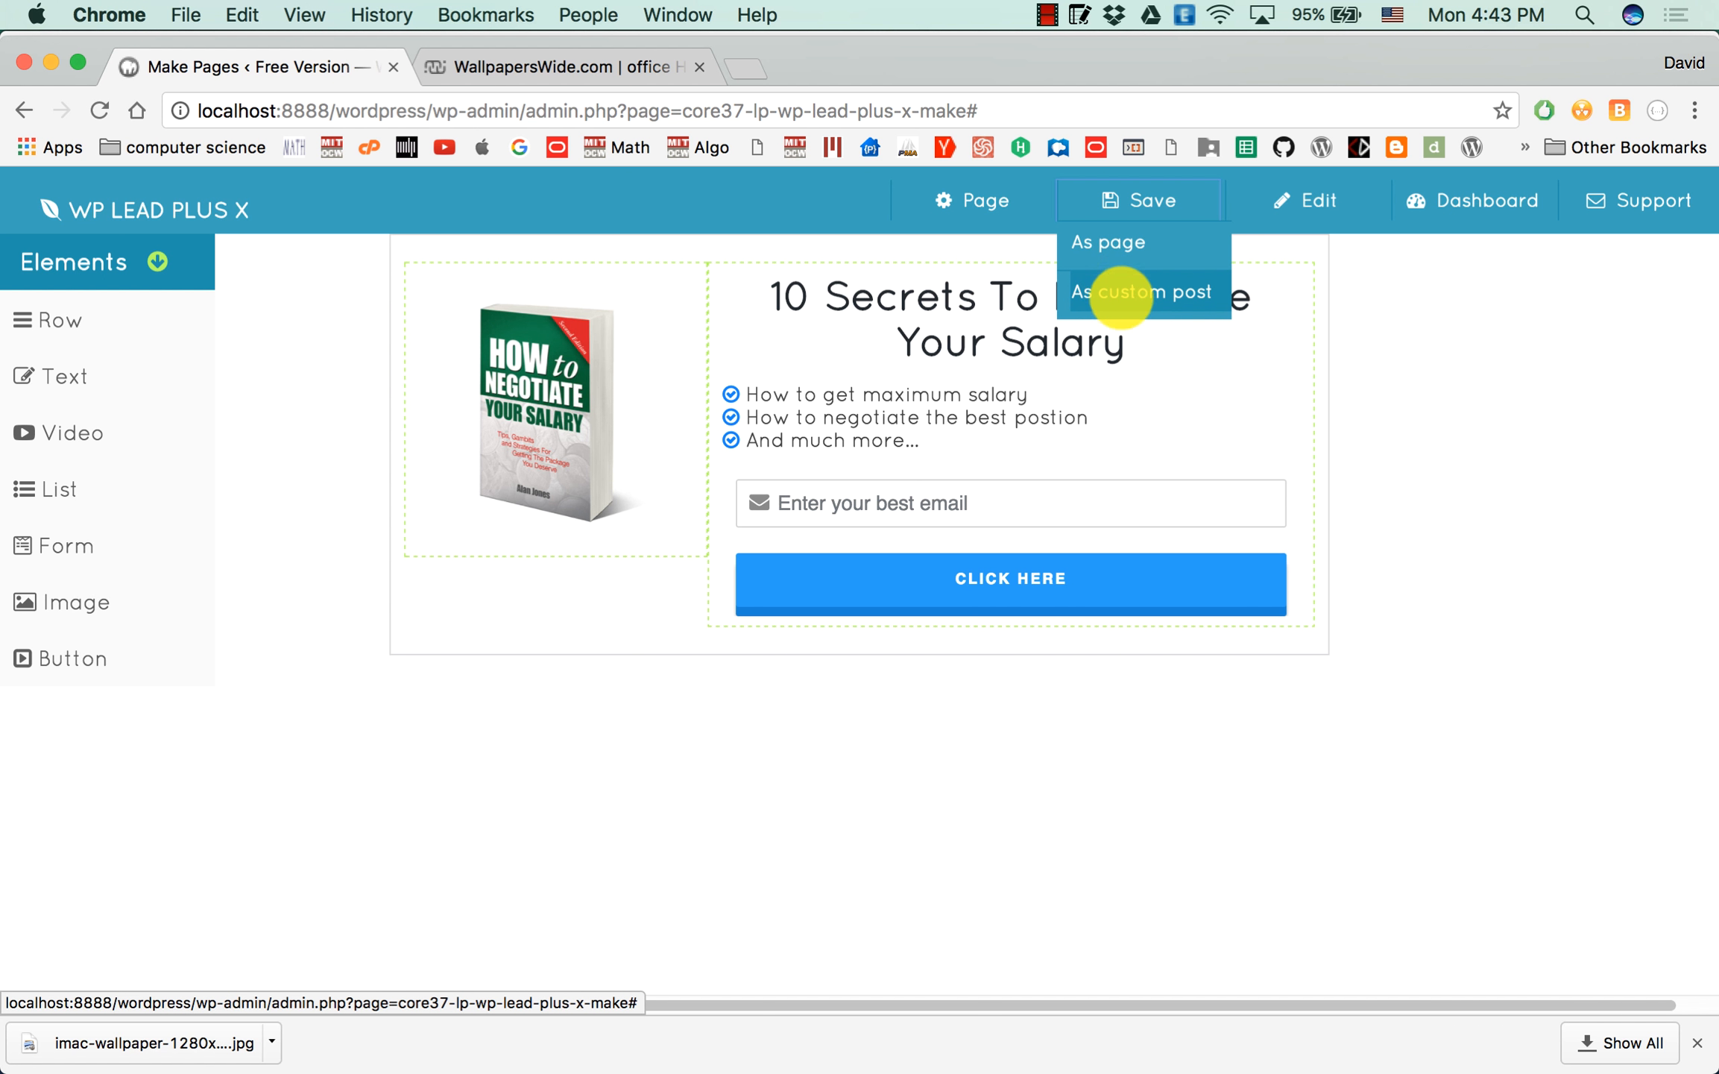
left_click(1124, 291)
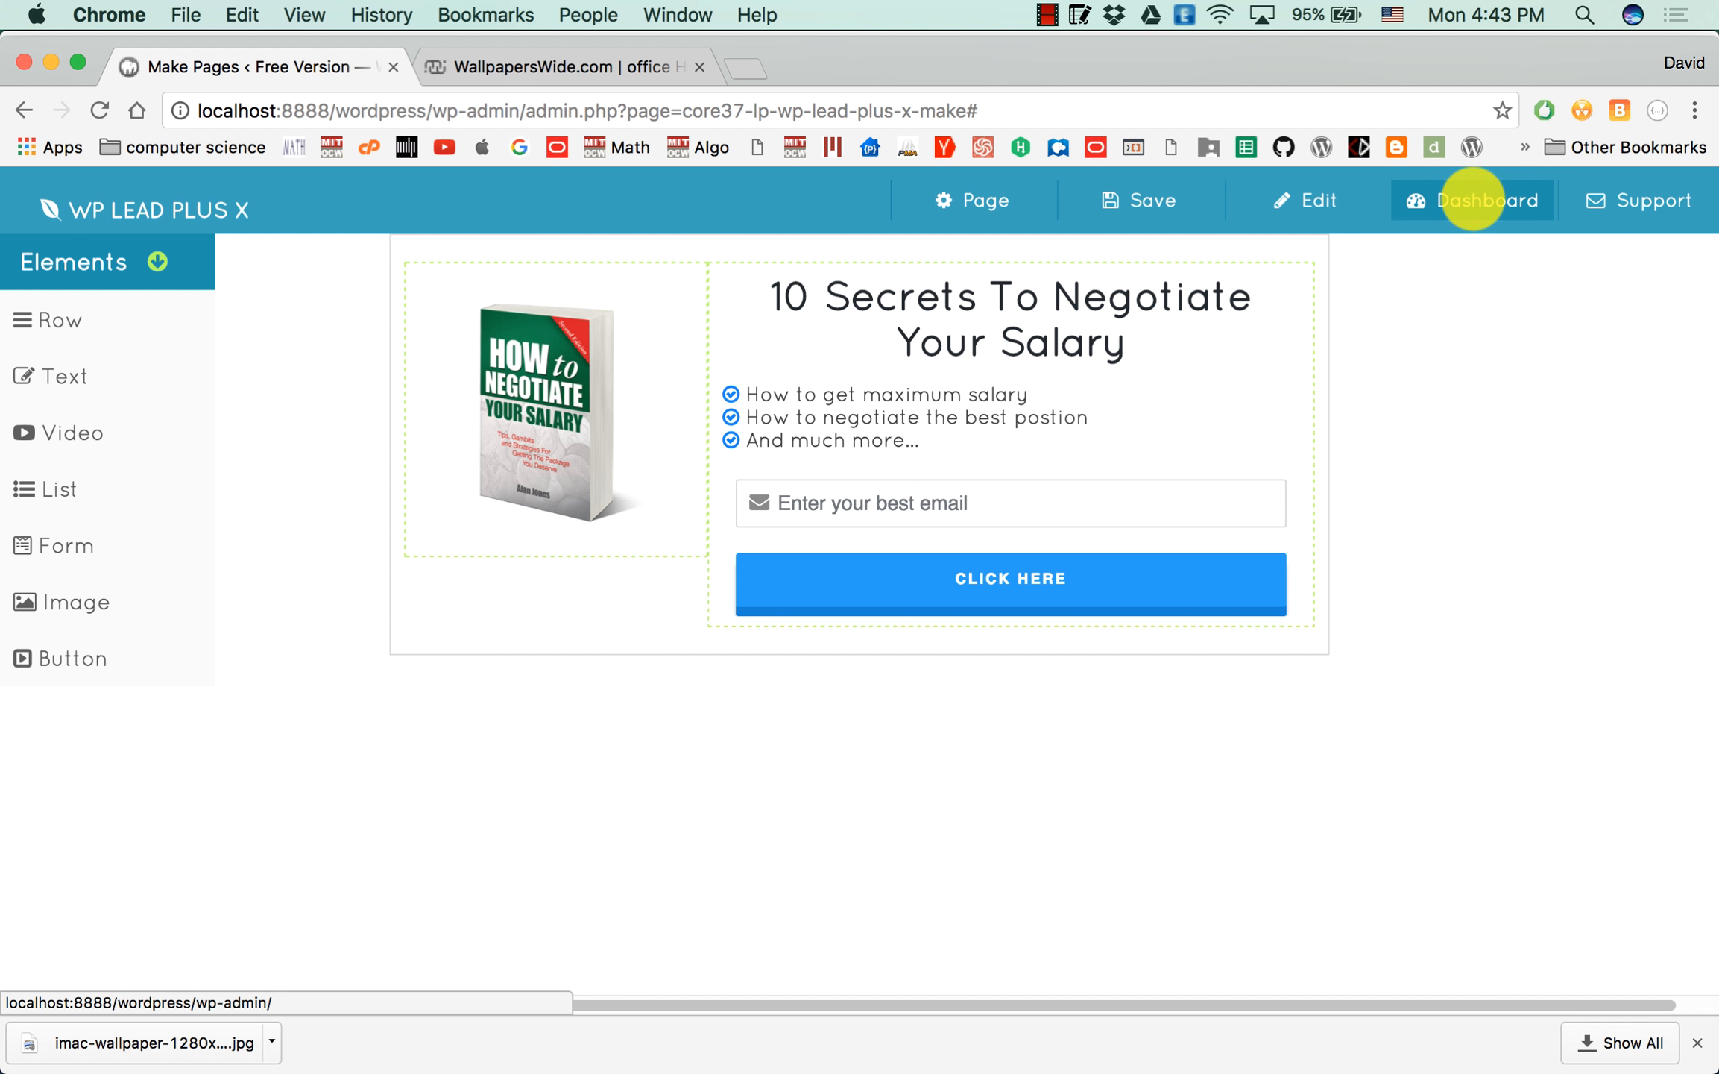
Go to the WordPress dashboard and open the Popups page of WP Lead Plus X.
left_click(1459, 199)
scroll(161, 565, "down", 6)
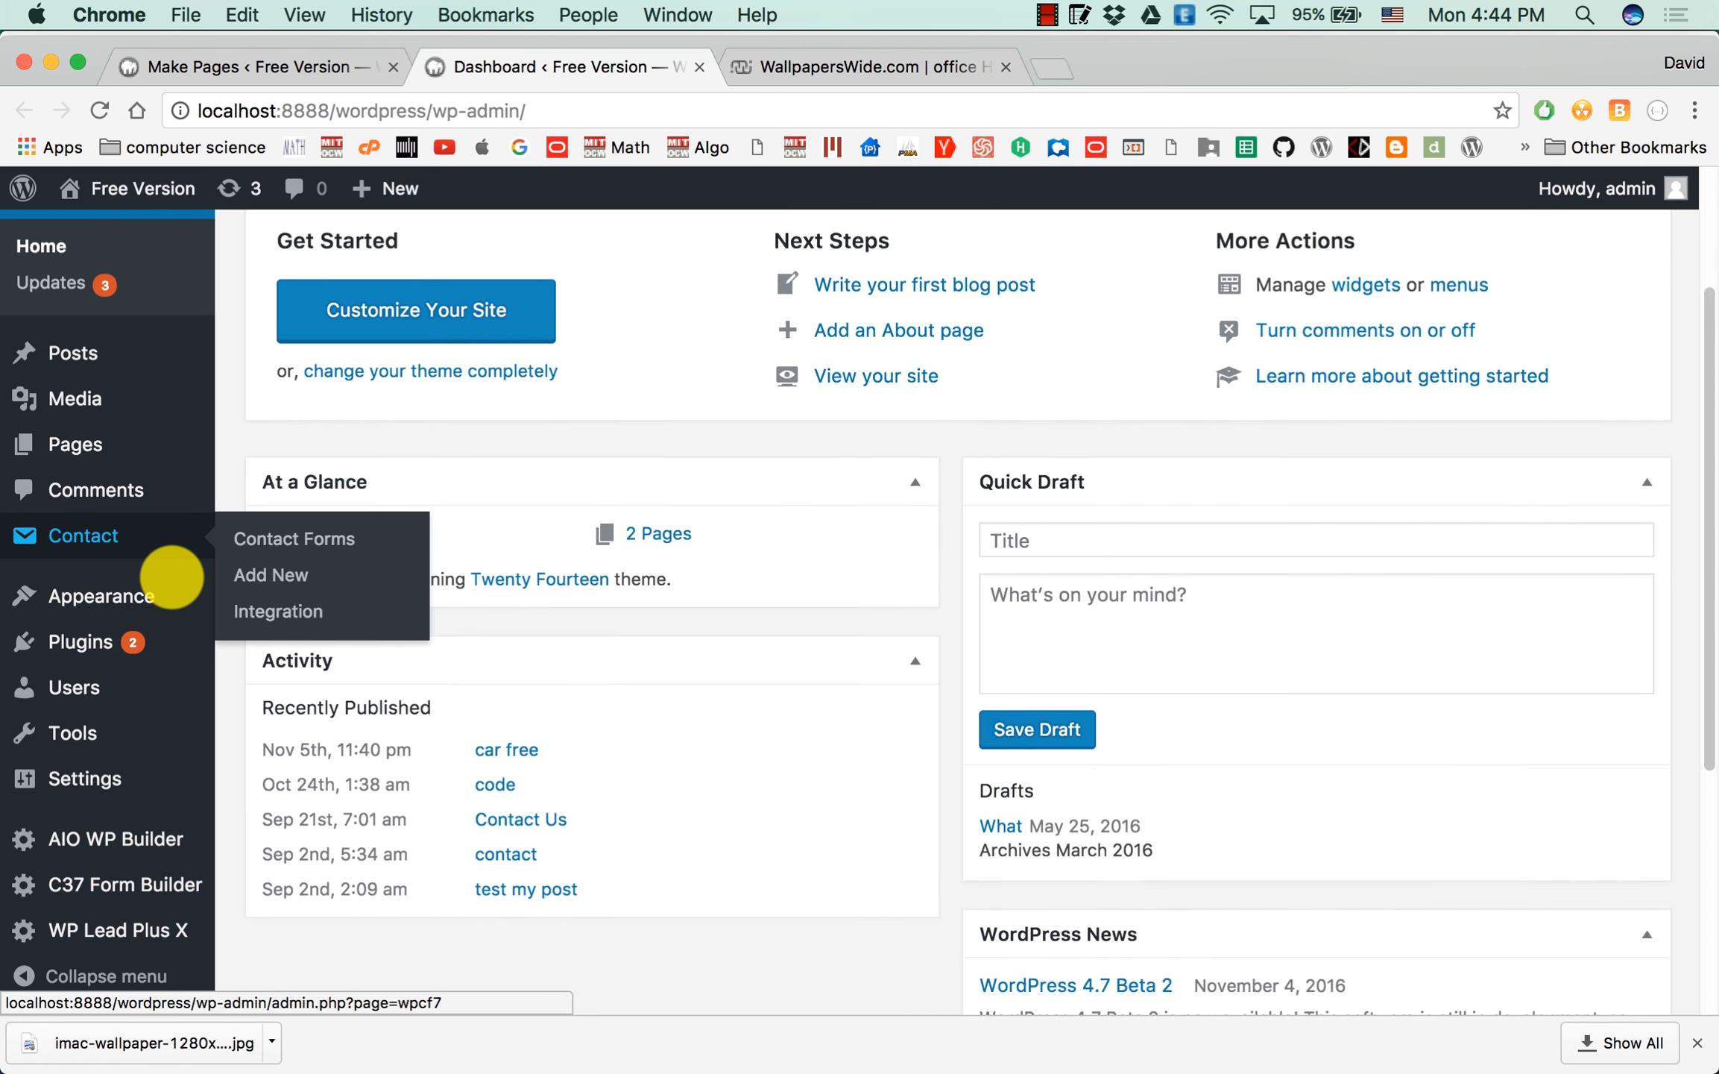
mouse_move(157, 930)
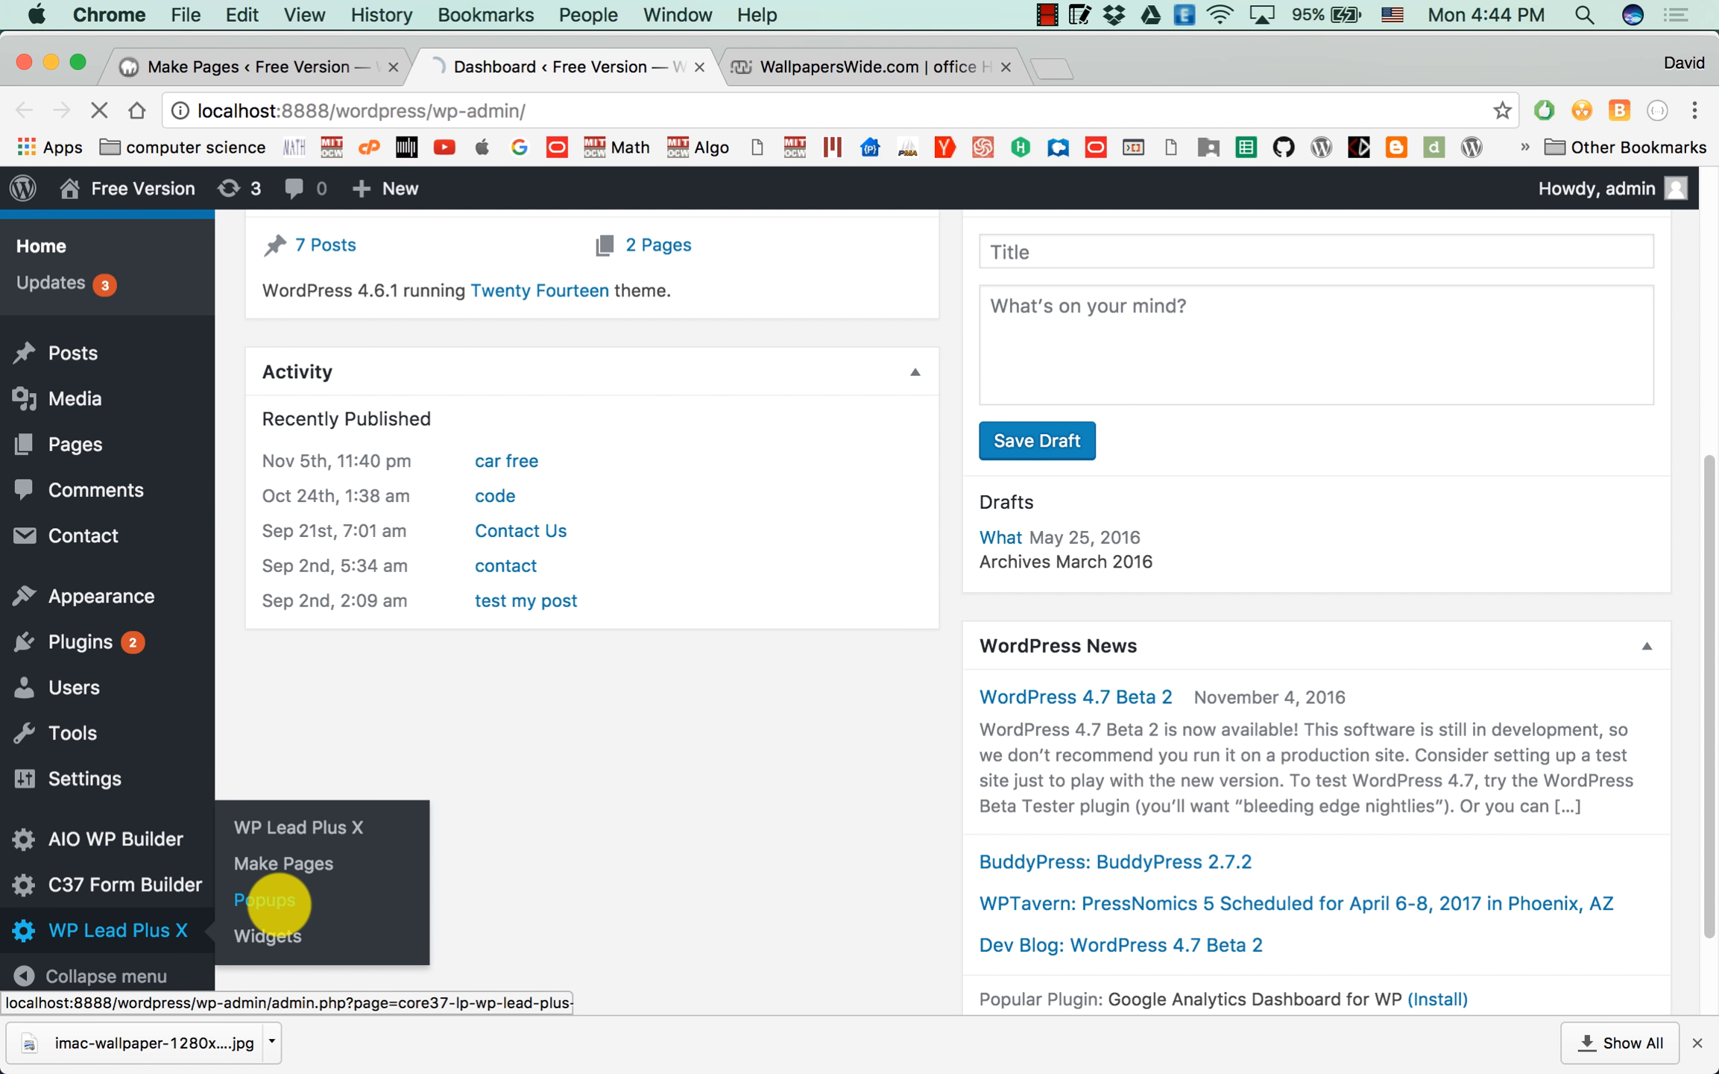
left_click(278, 900)
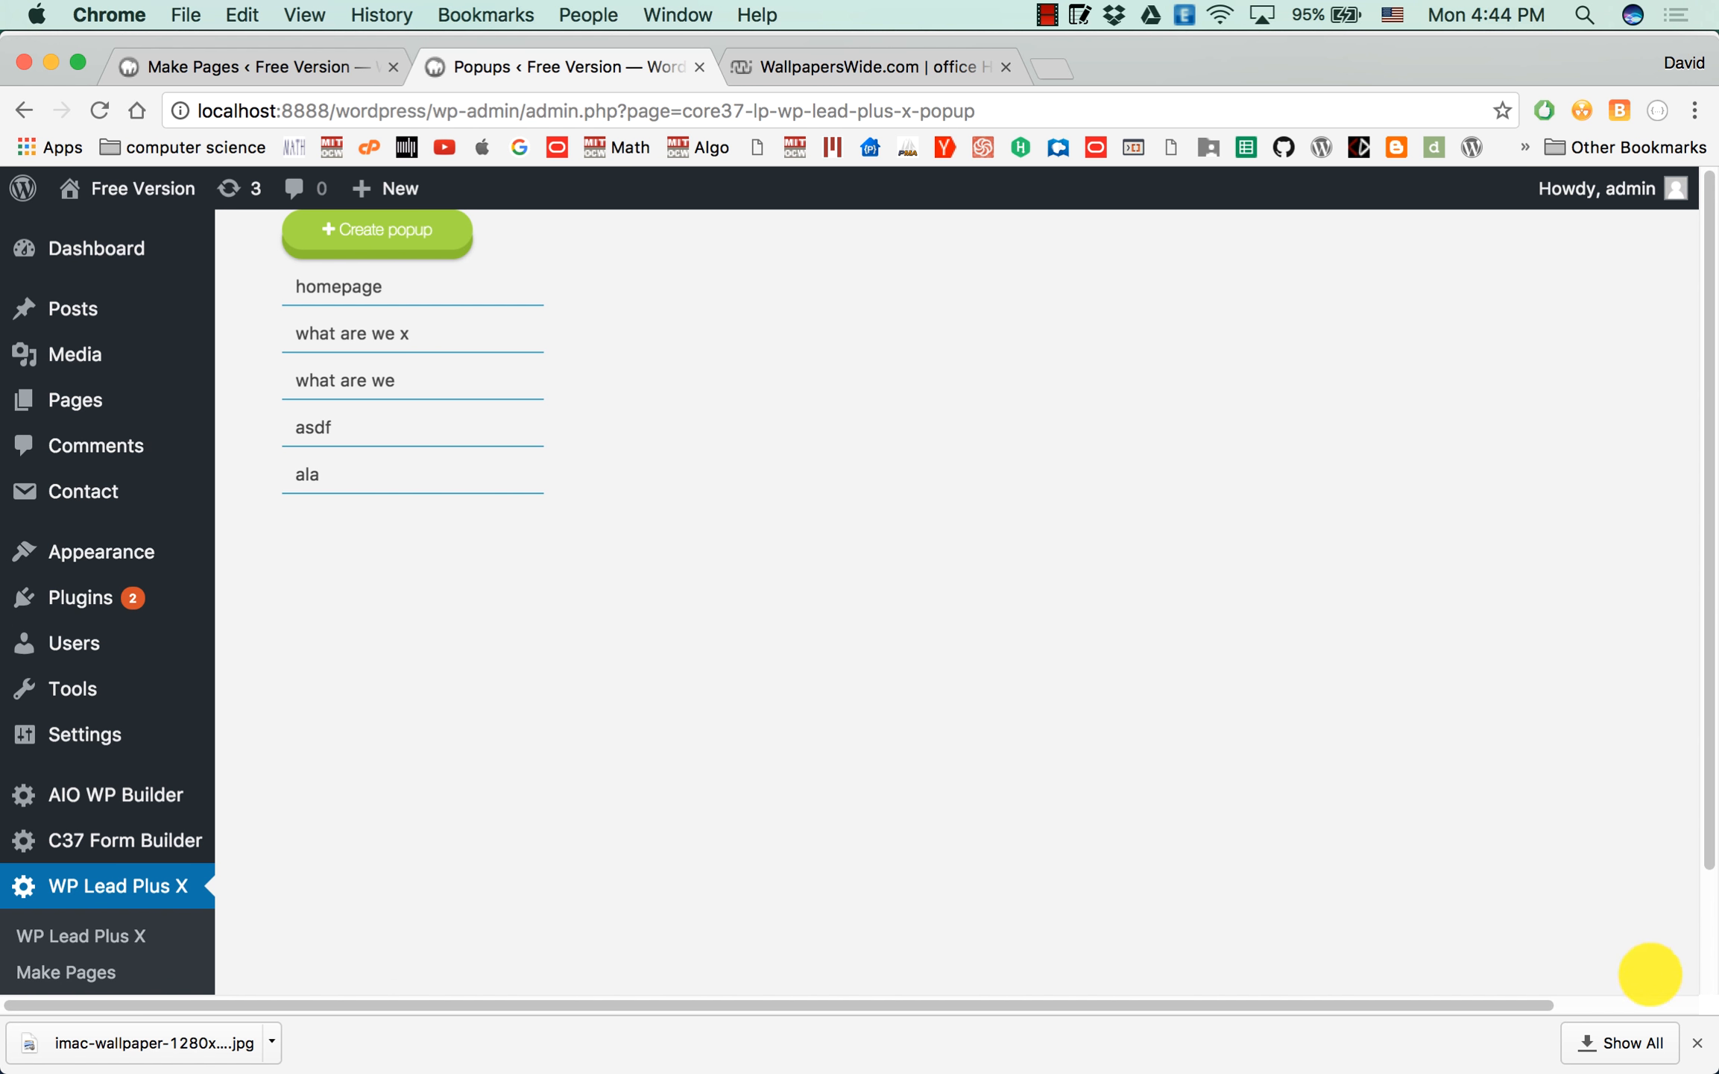
left_click(1697, 1042)
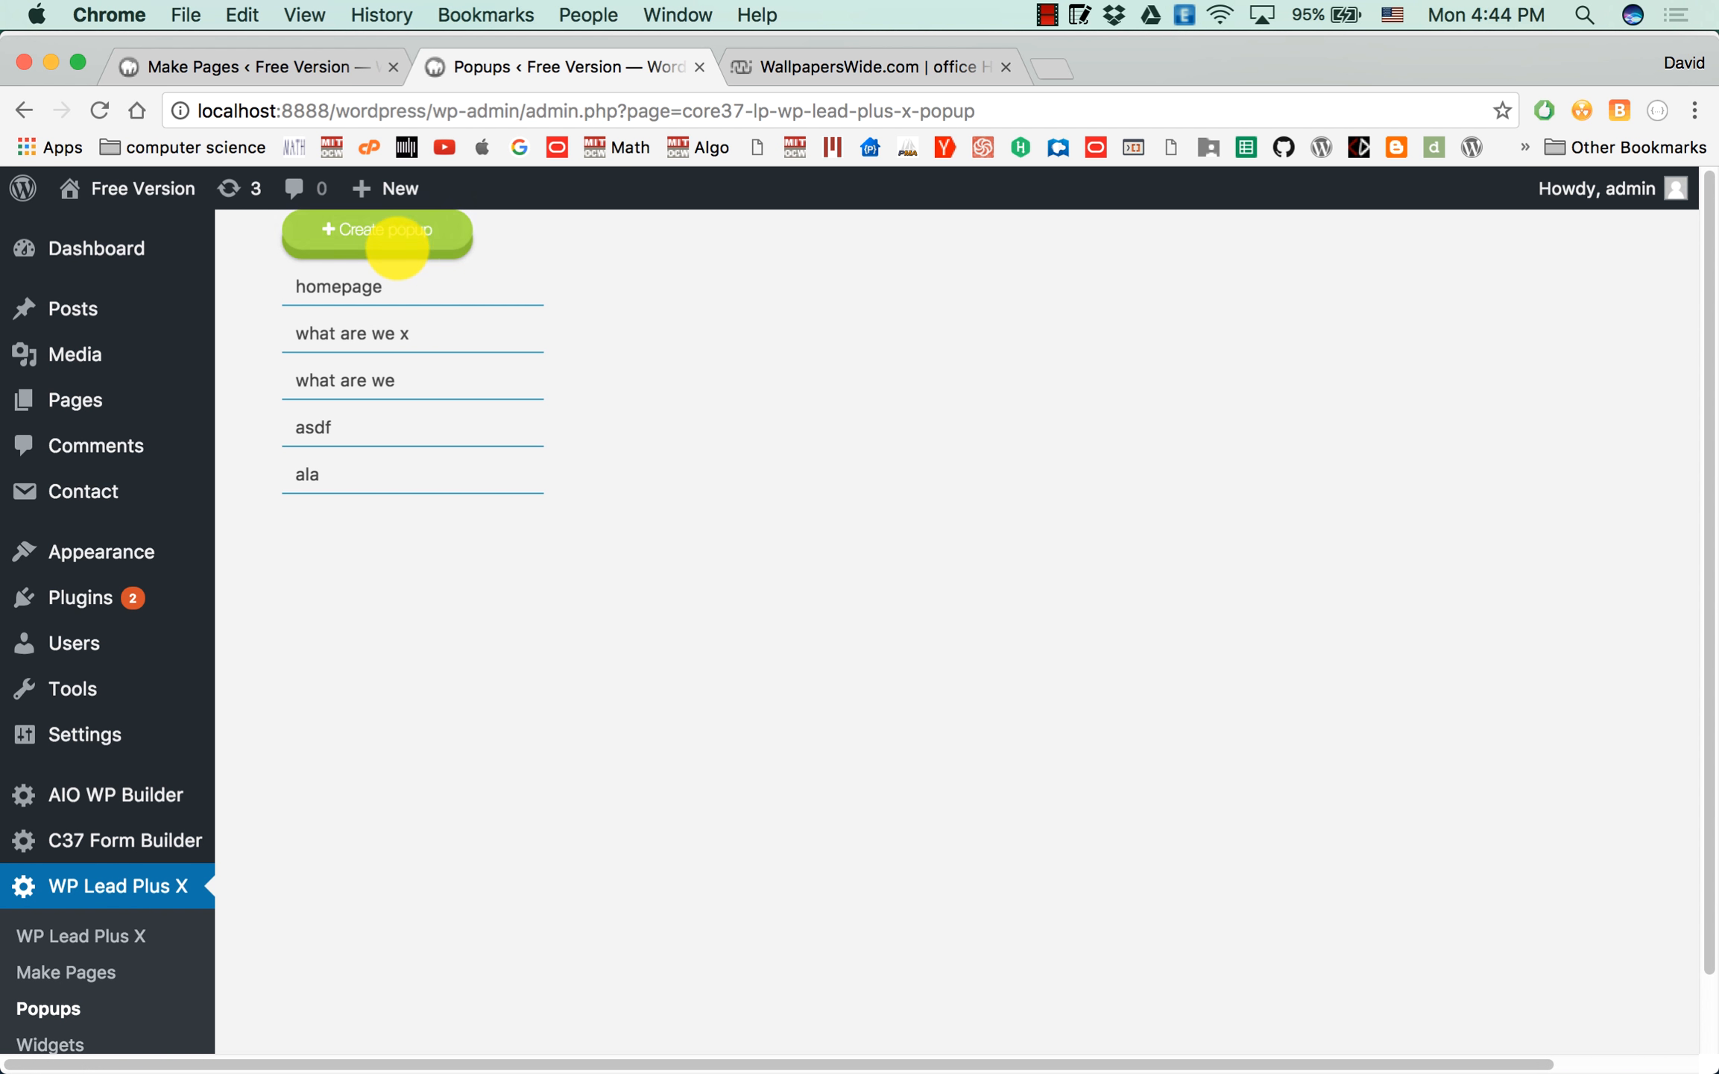
Create a new popup named "salary popup" with "negotiate salary" as its content.
left_click(416, 233)
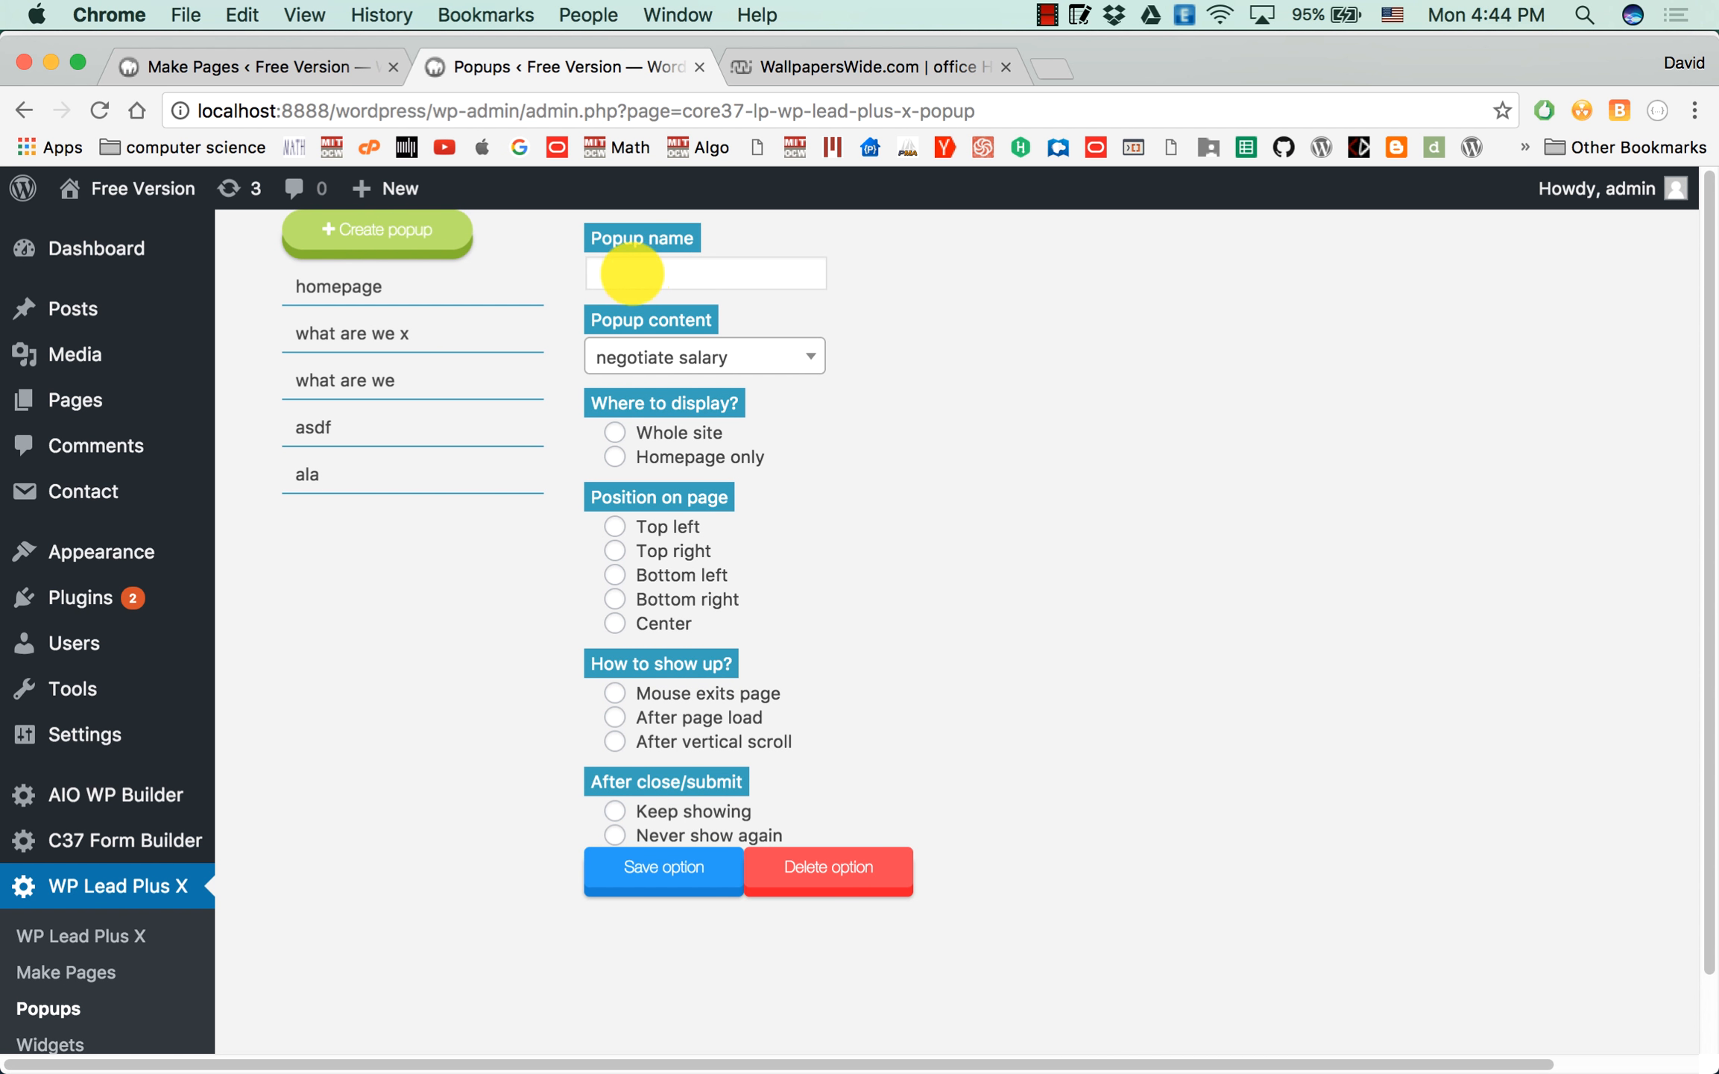
left_click(659, 270)
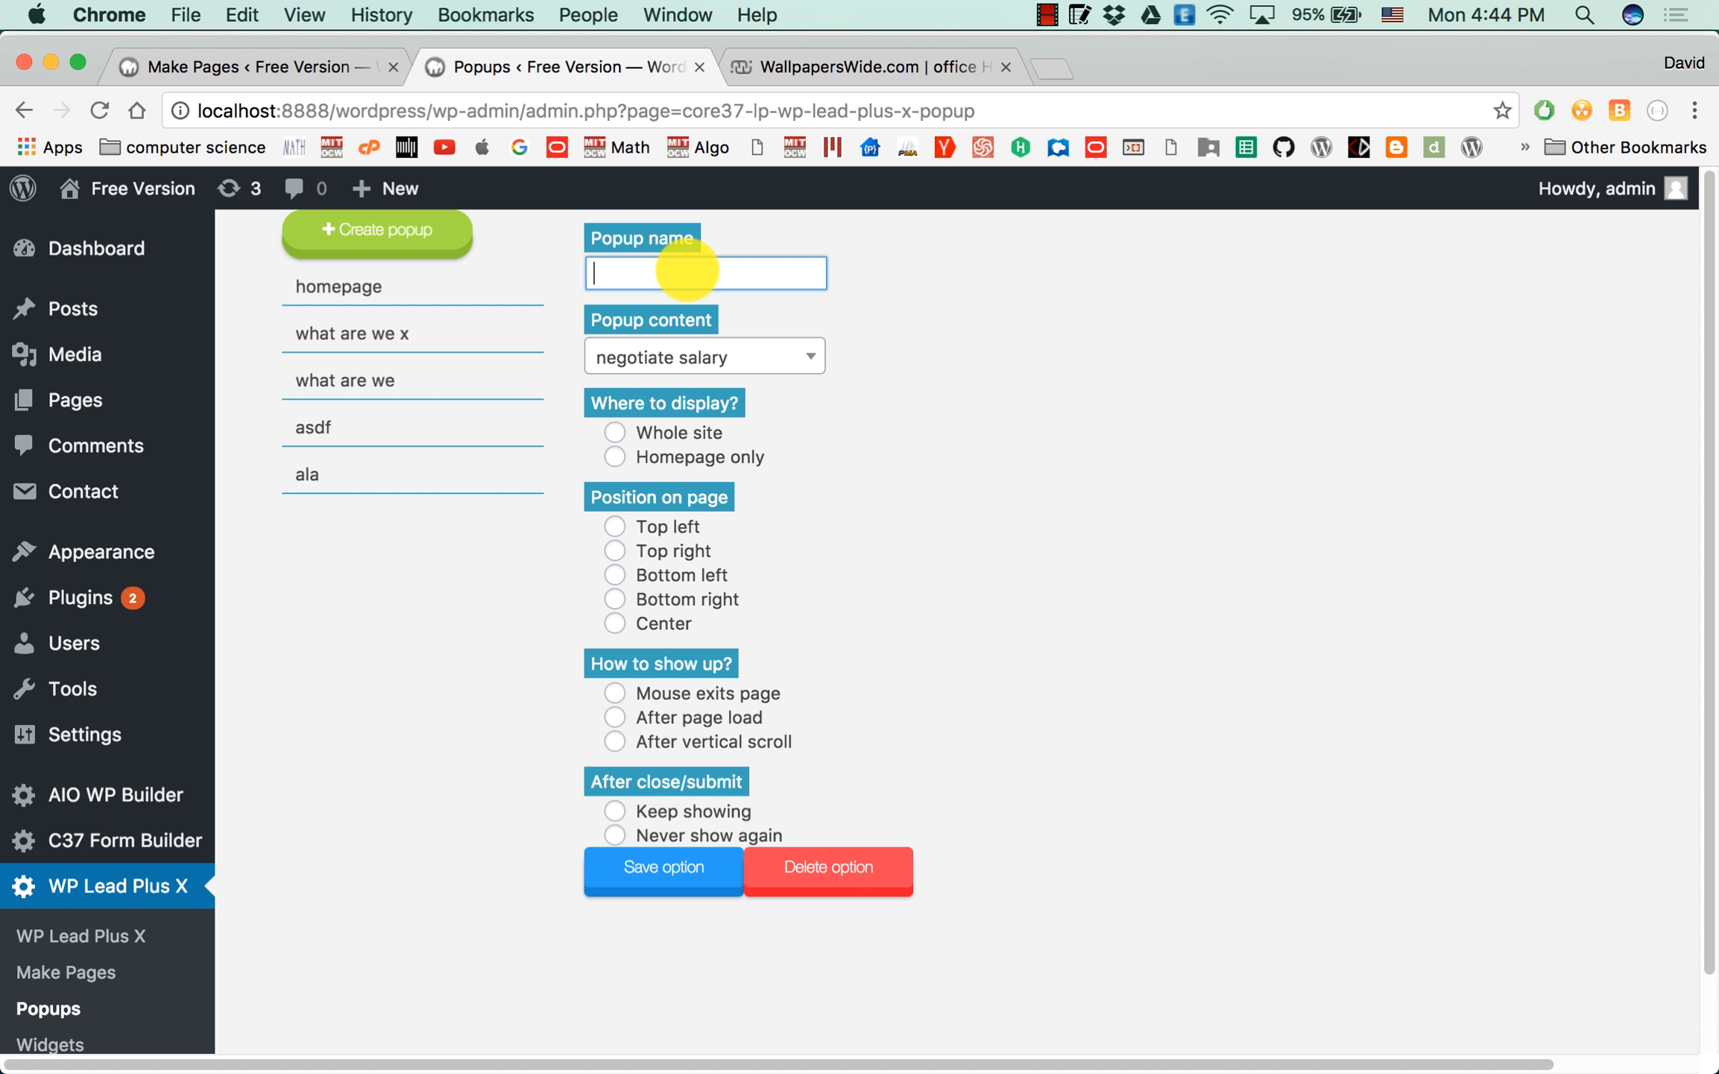
type("alary popup")
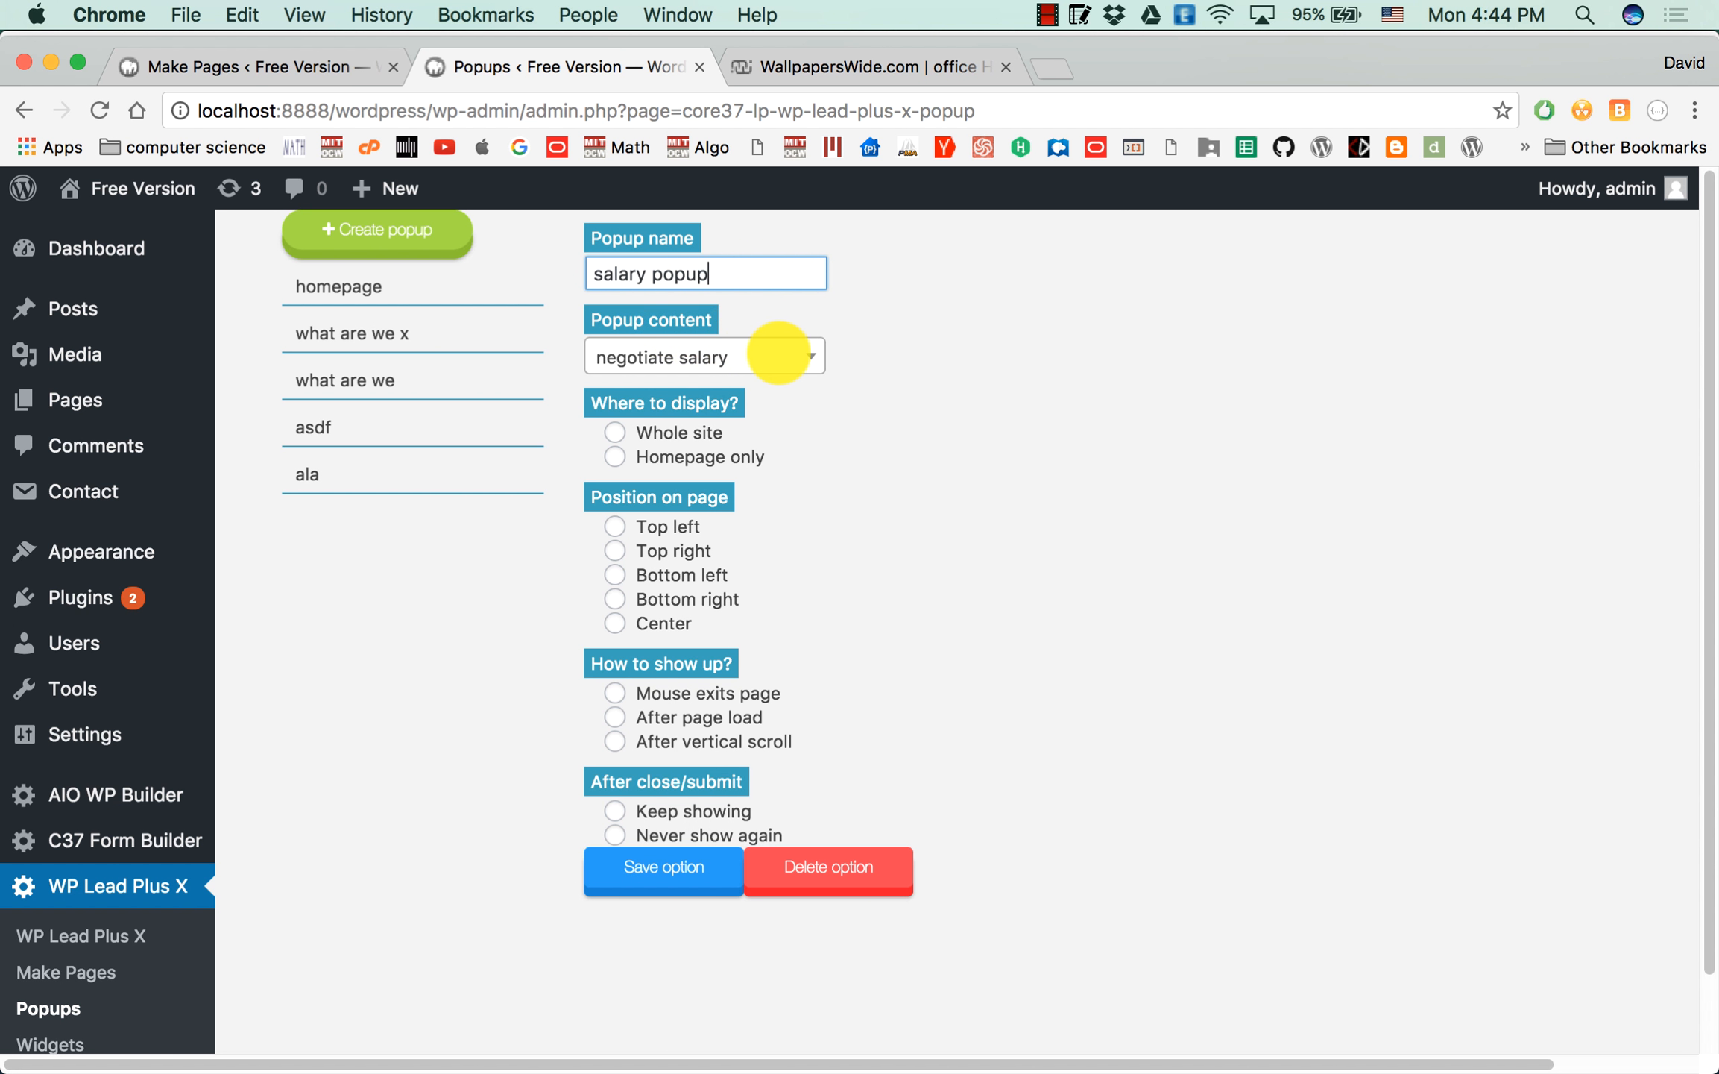
left_click(775, 354)
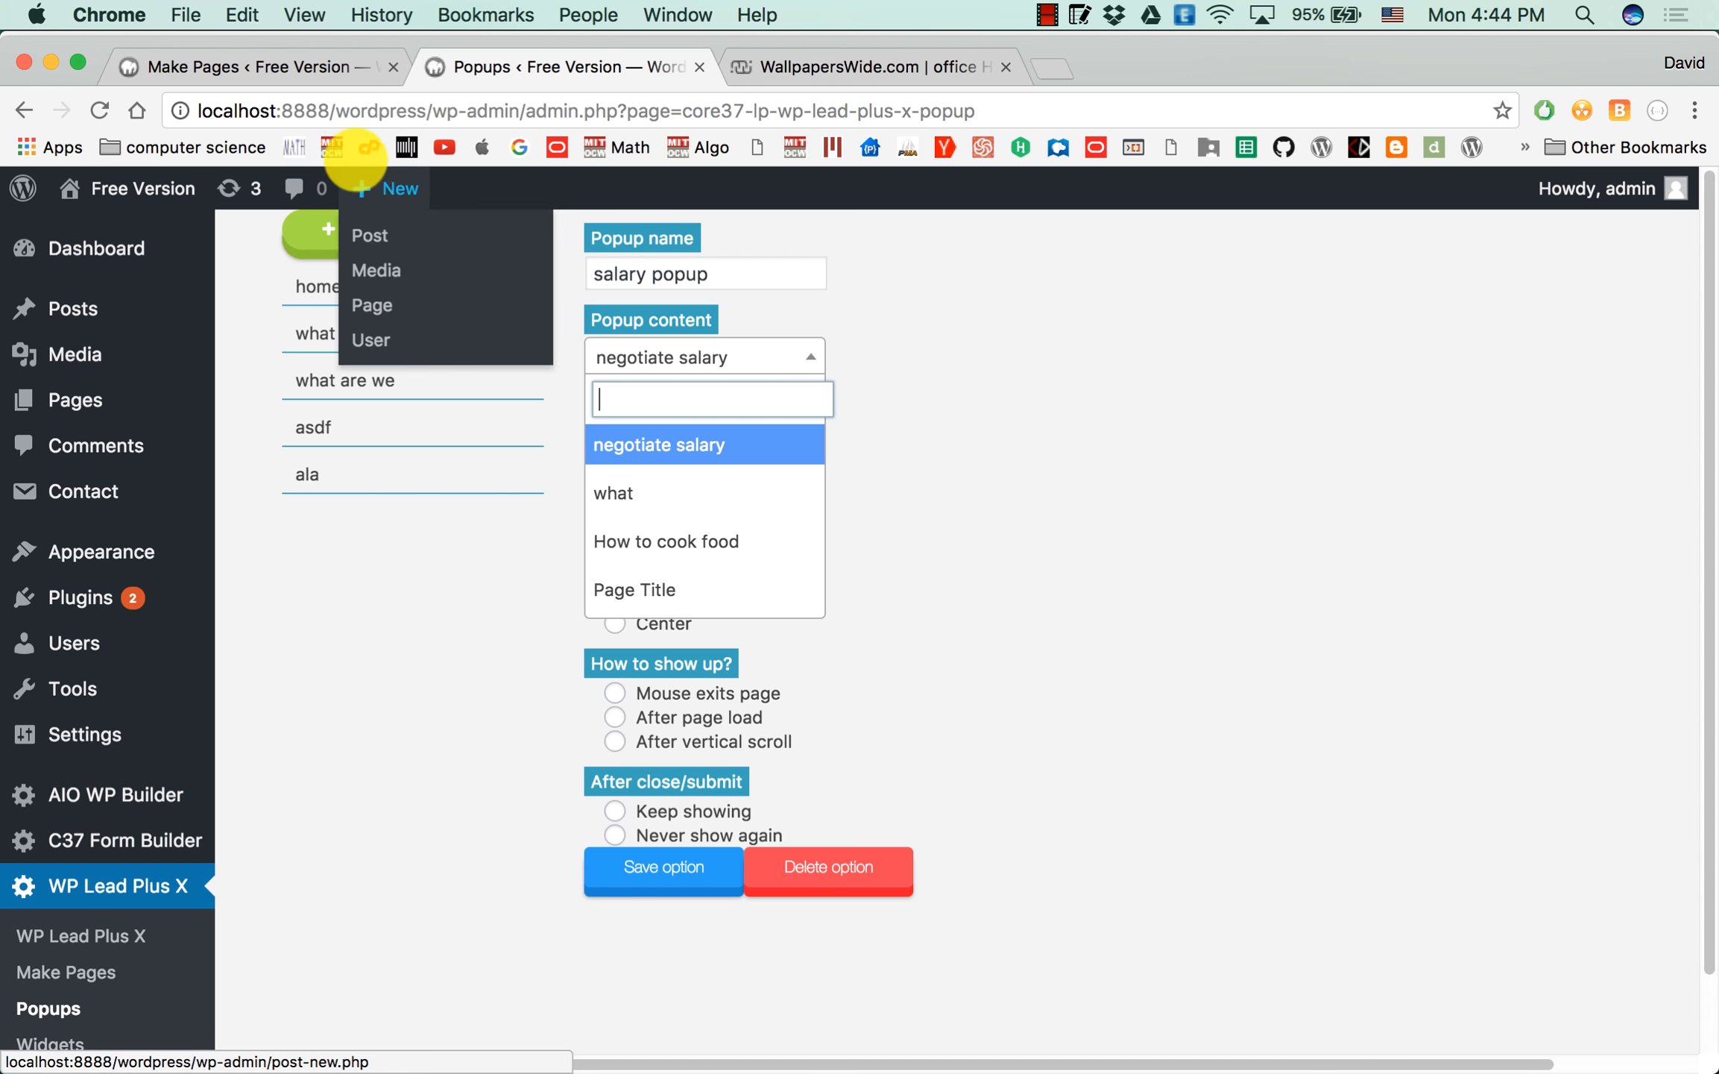
left_click(352, 80)
left_click(525, 63)
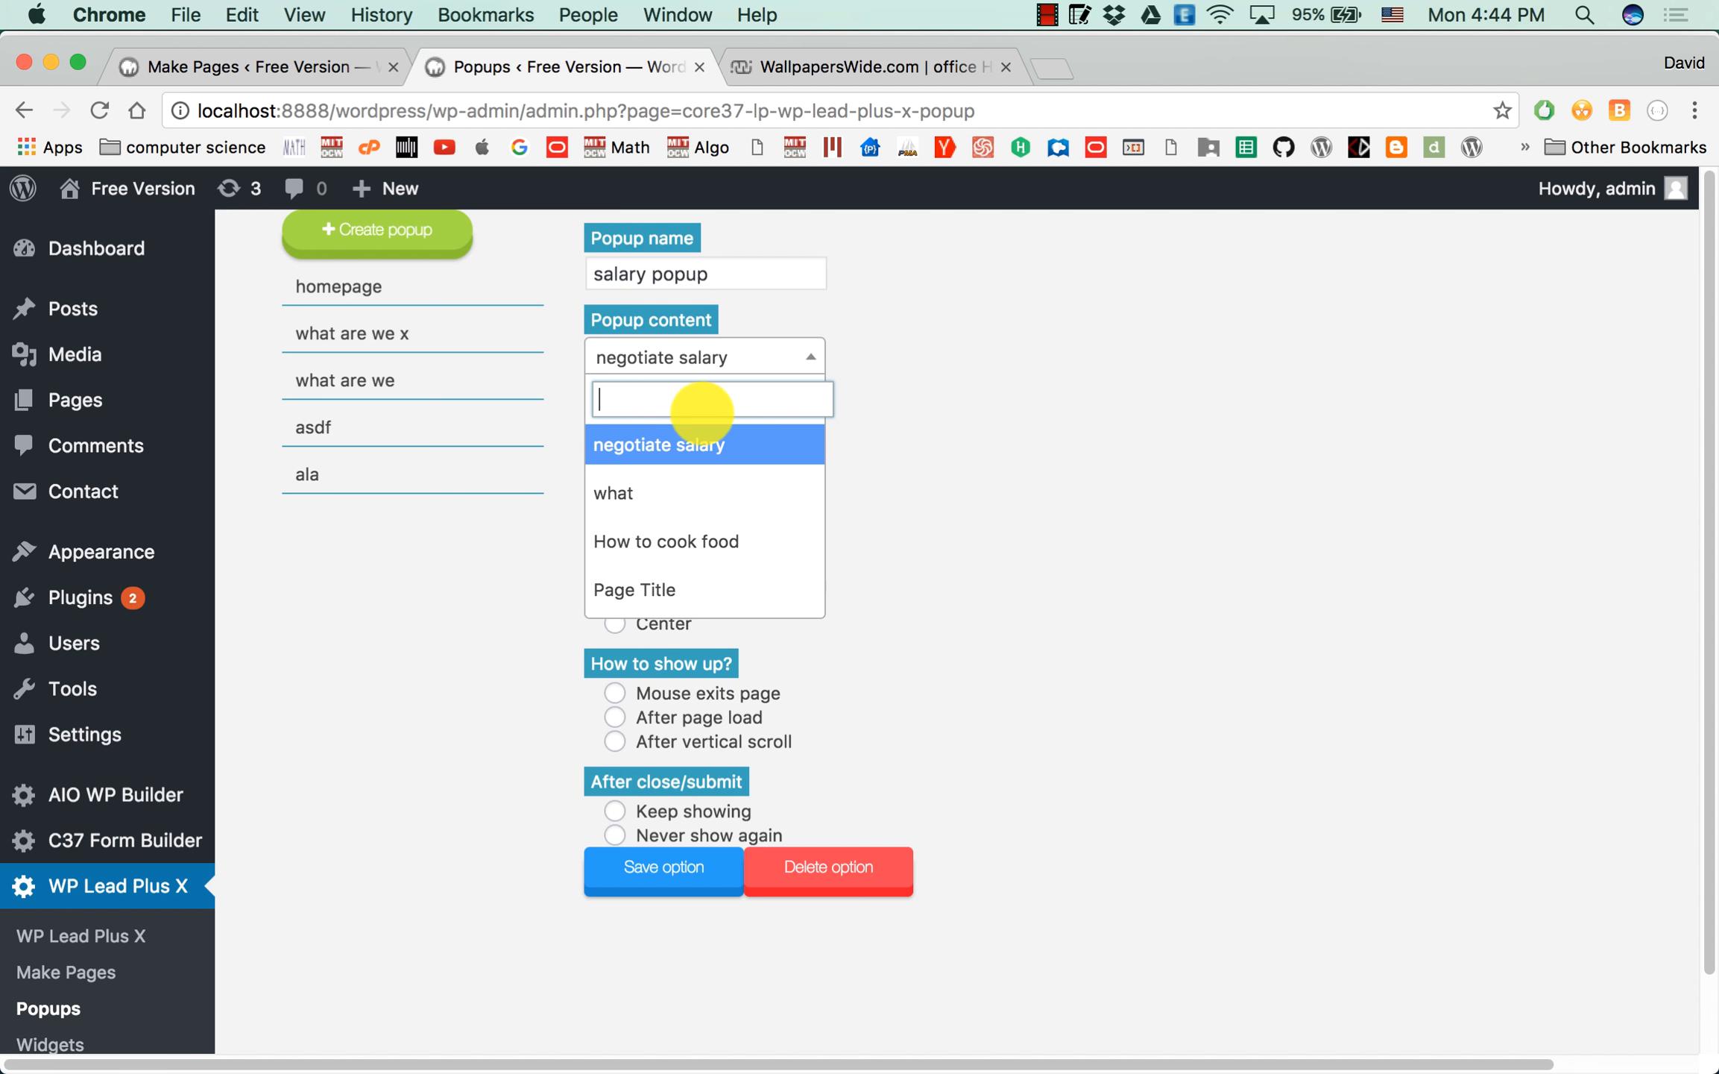
left_click(686, 440)
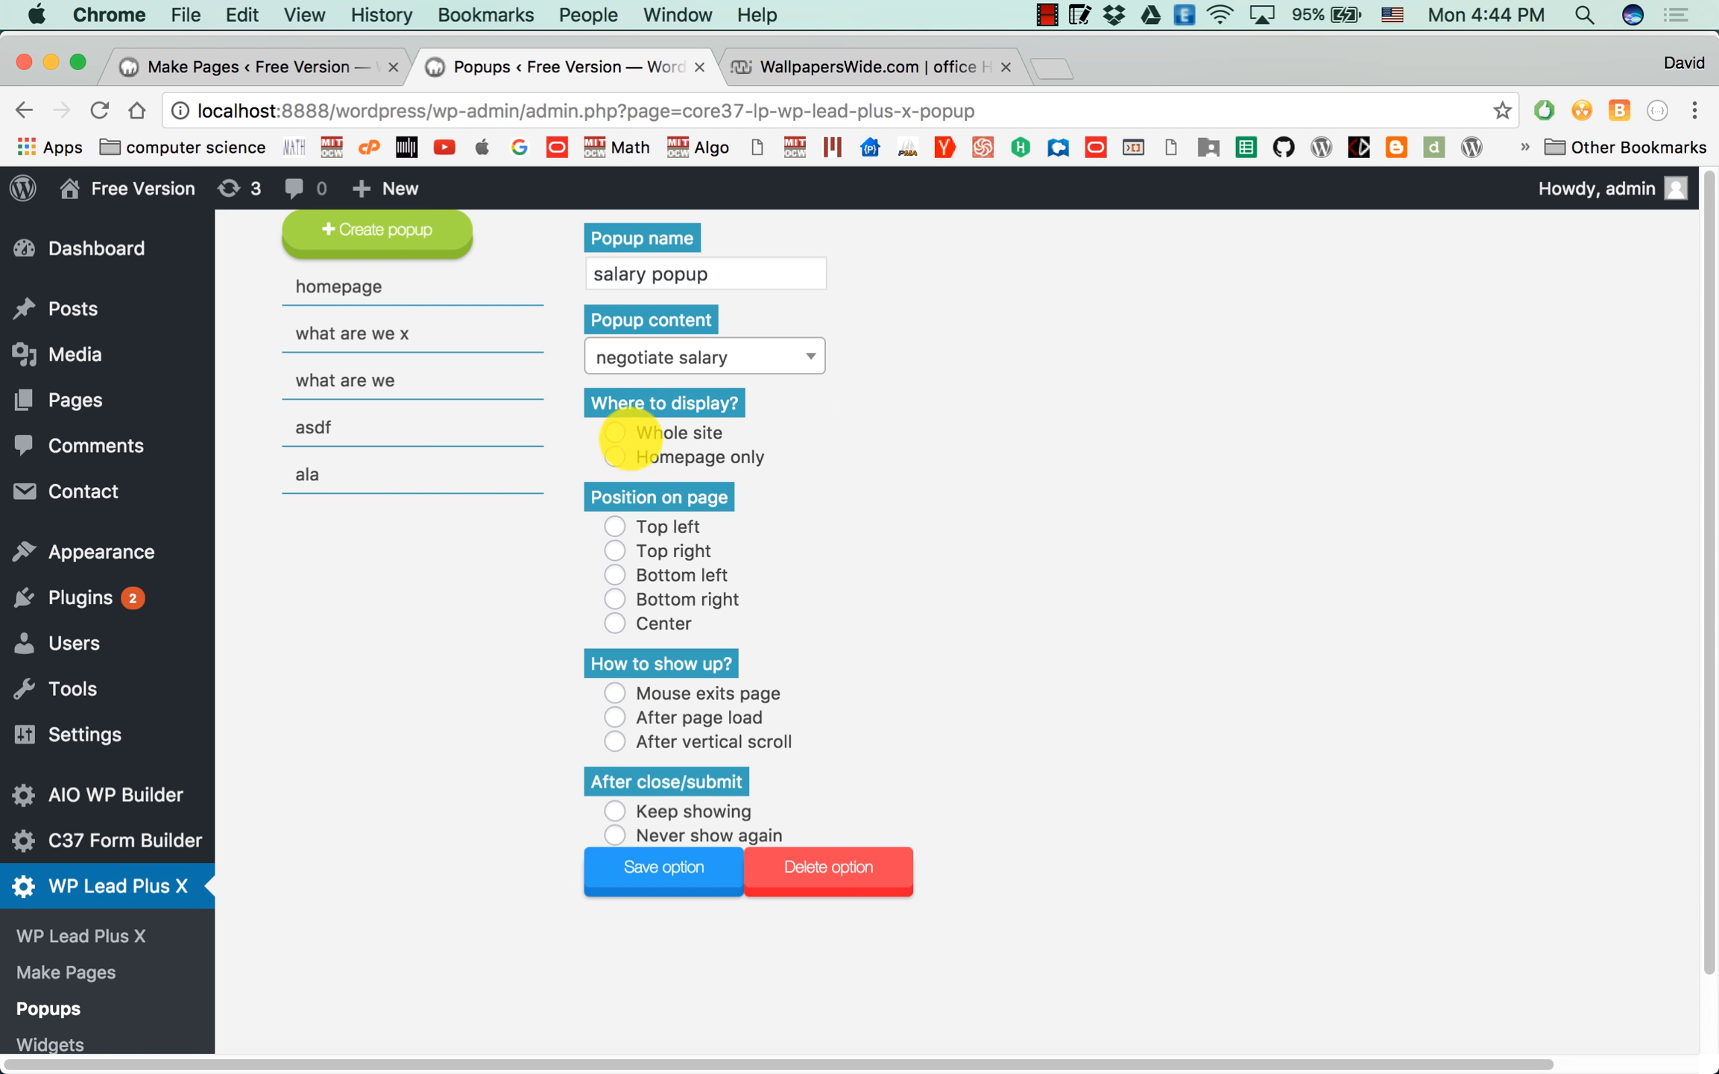
Set the popup to display on the homepage only, positioned at the bottom right of the page.
left_click(620, 456)
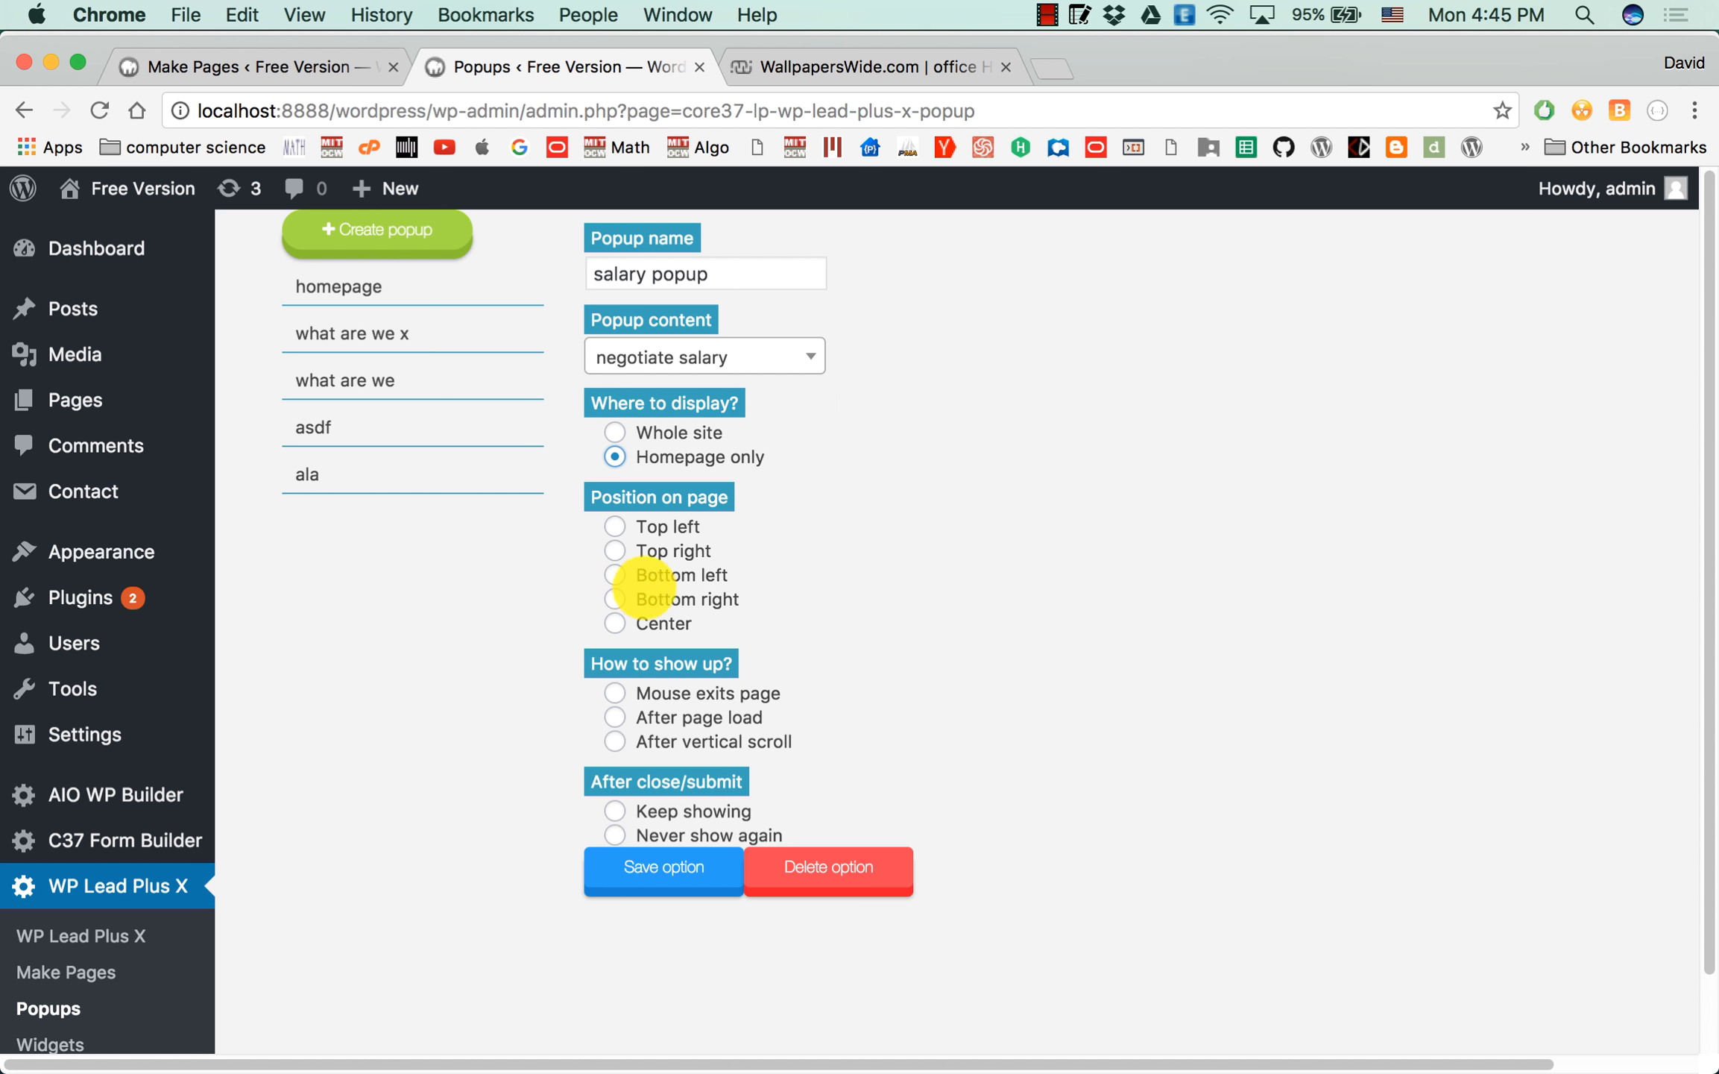
left_click(616, 598)
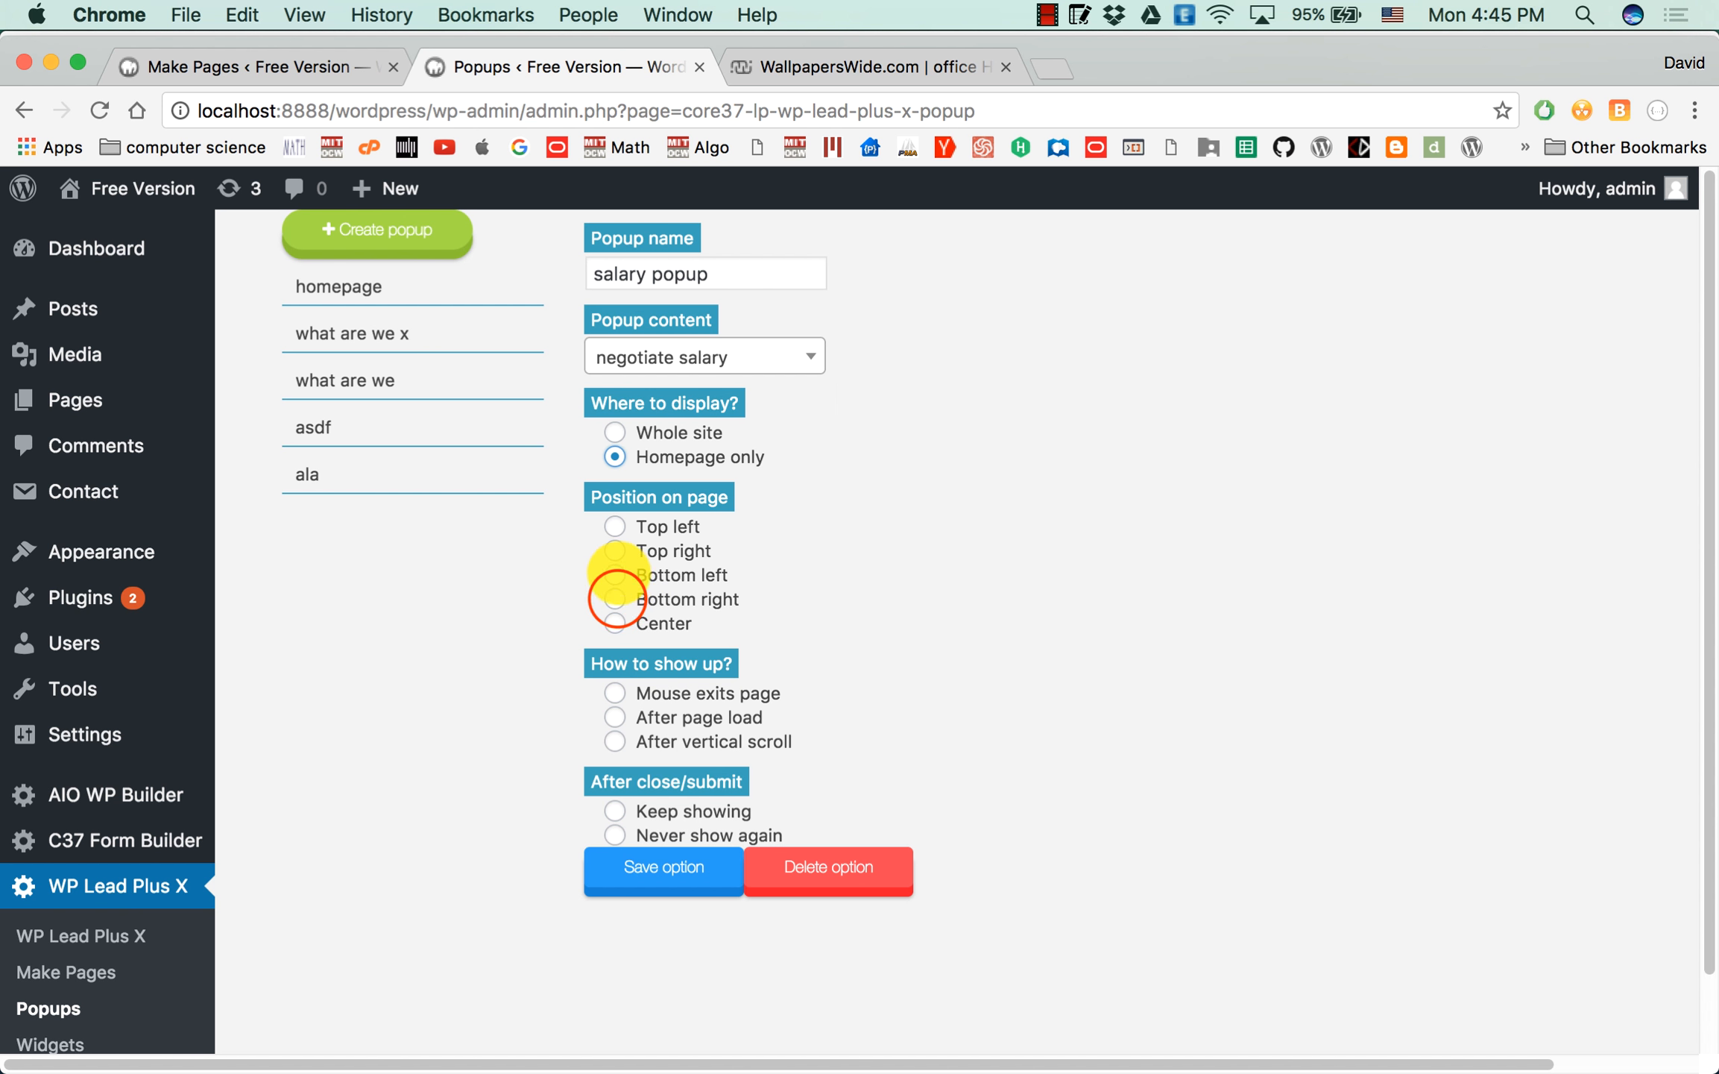
scroll(567, 634, "down", 3)
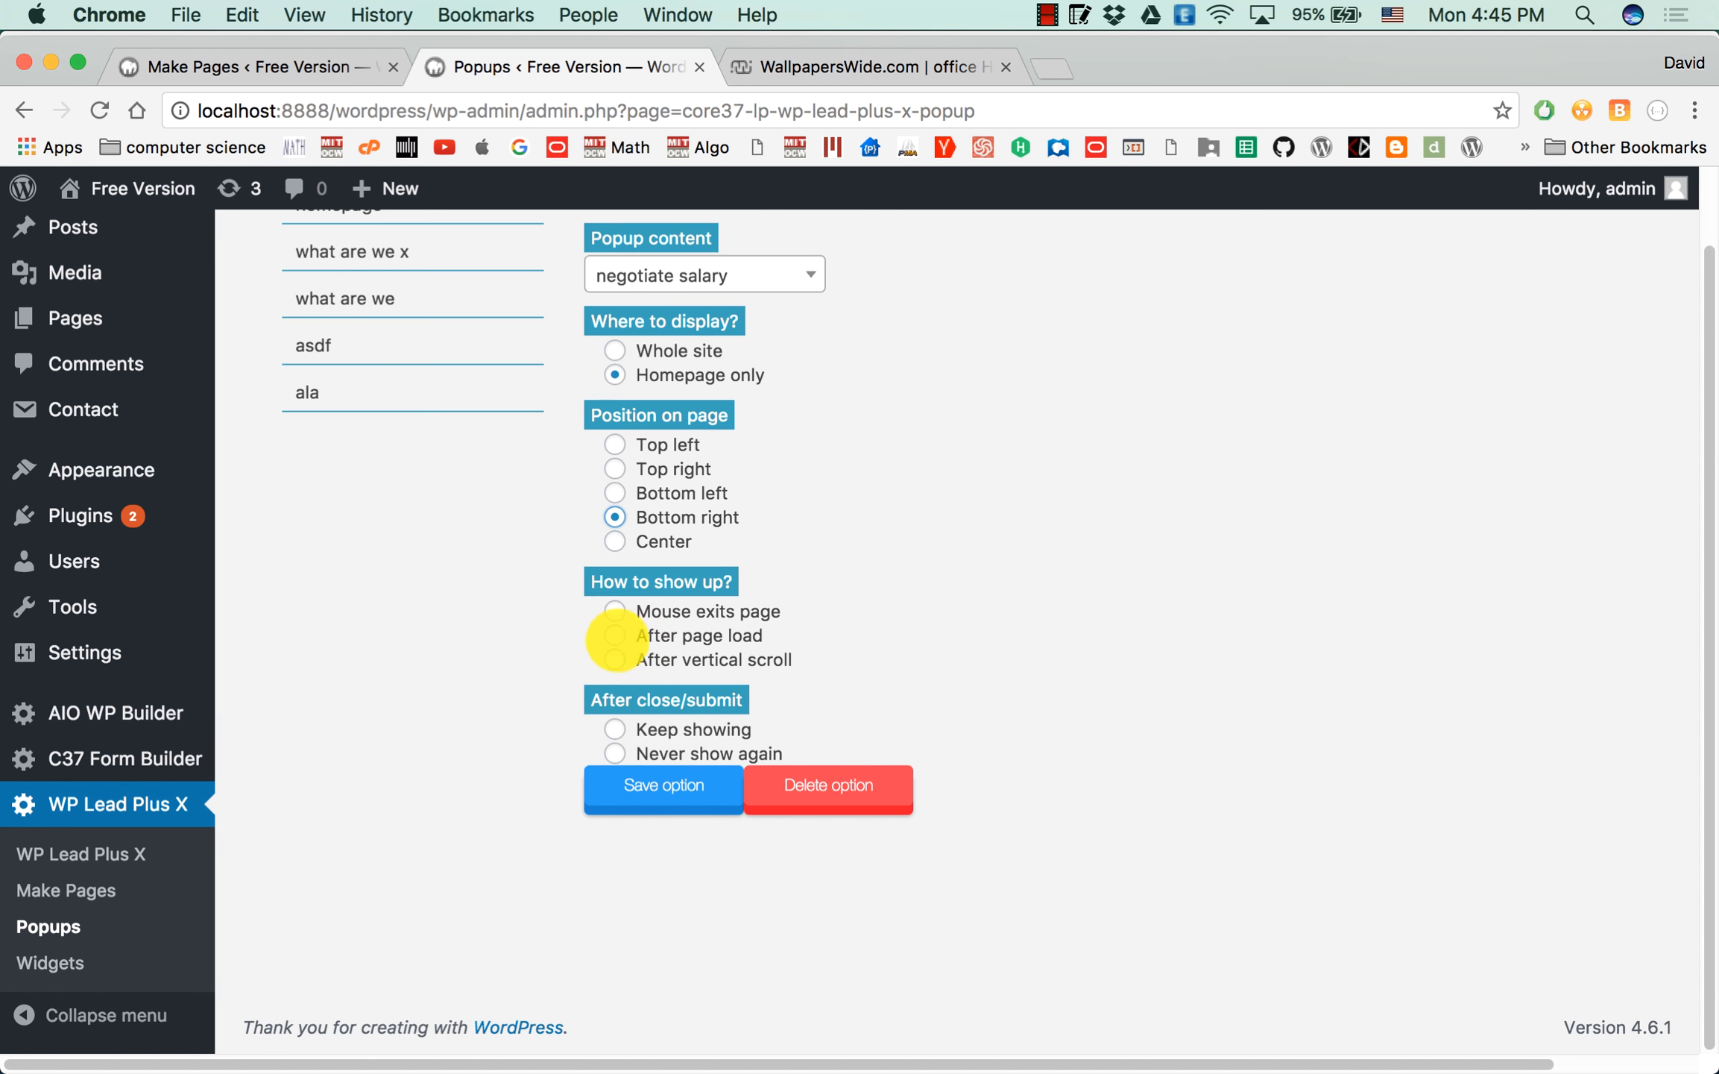
scroll(502, 628, "up", 3)
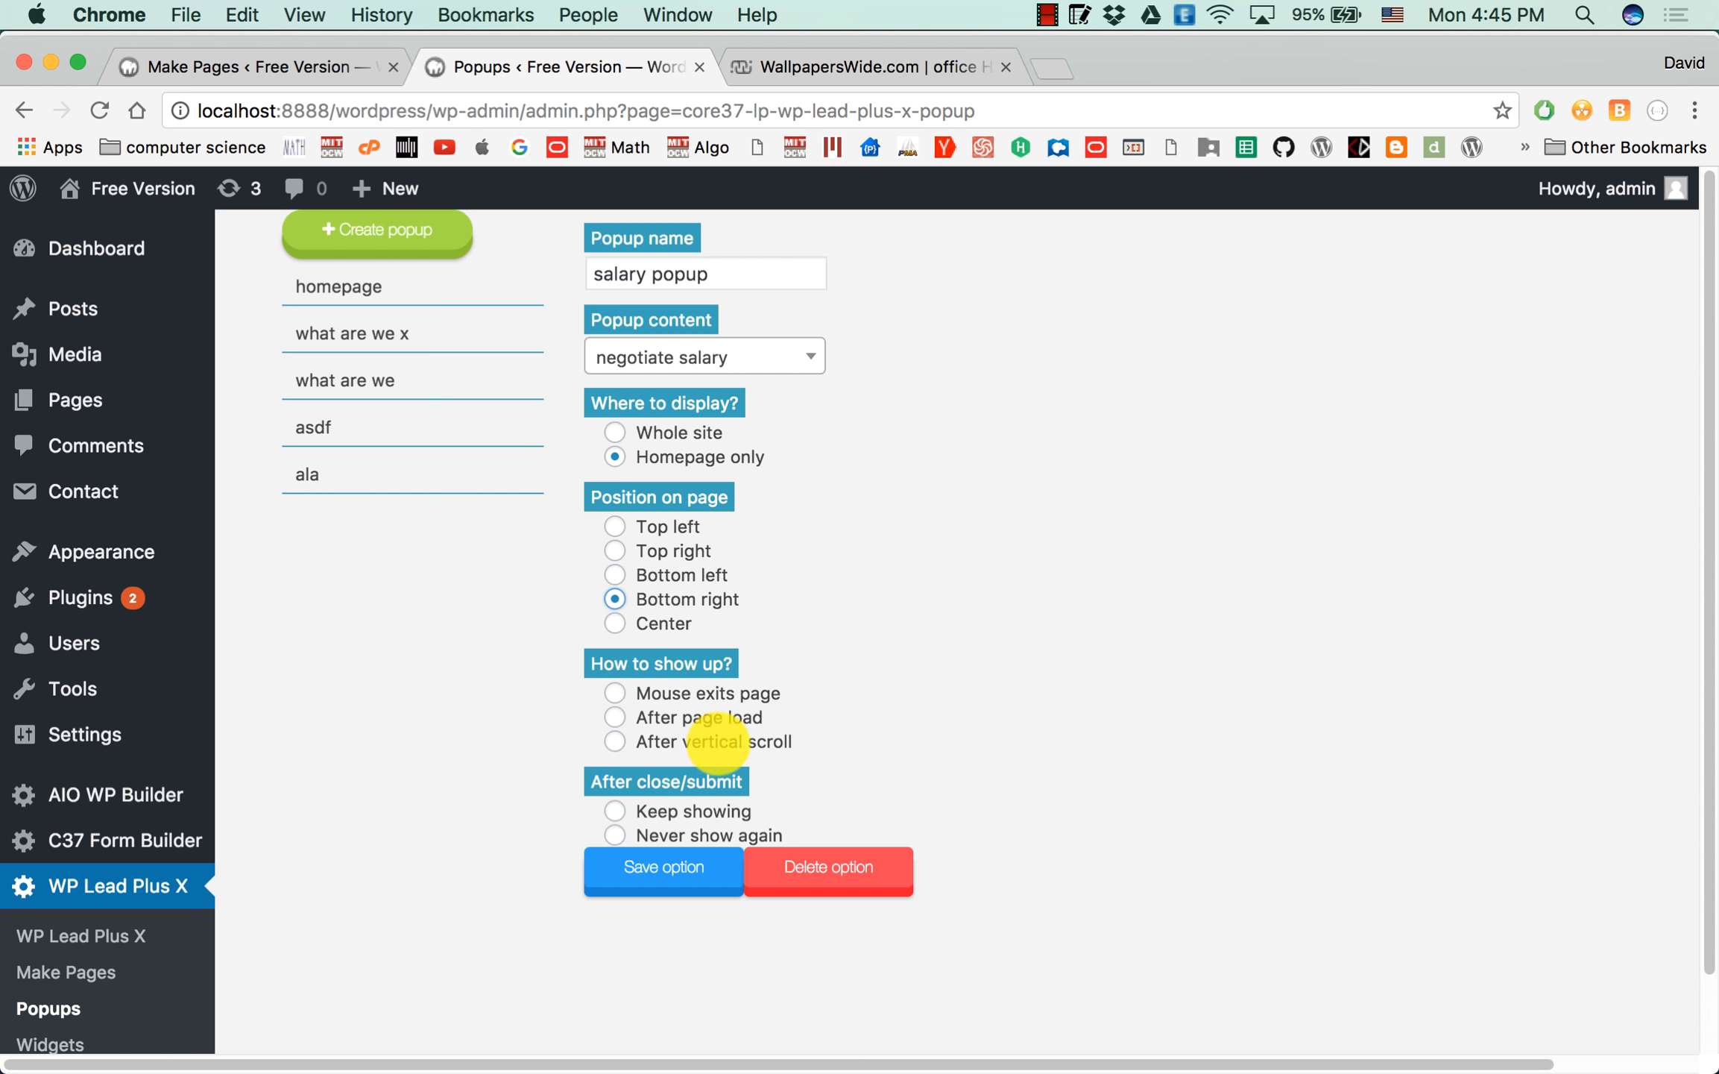
scroll(921, 576, "down", 2)
scroll(921, 576, "up", 2)
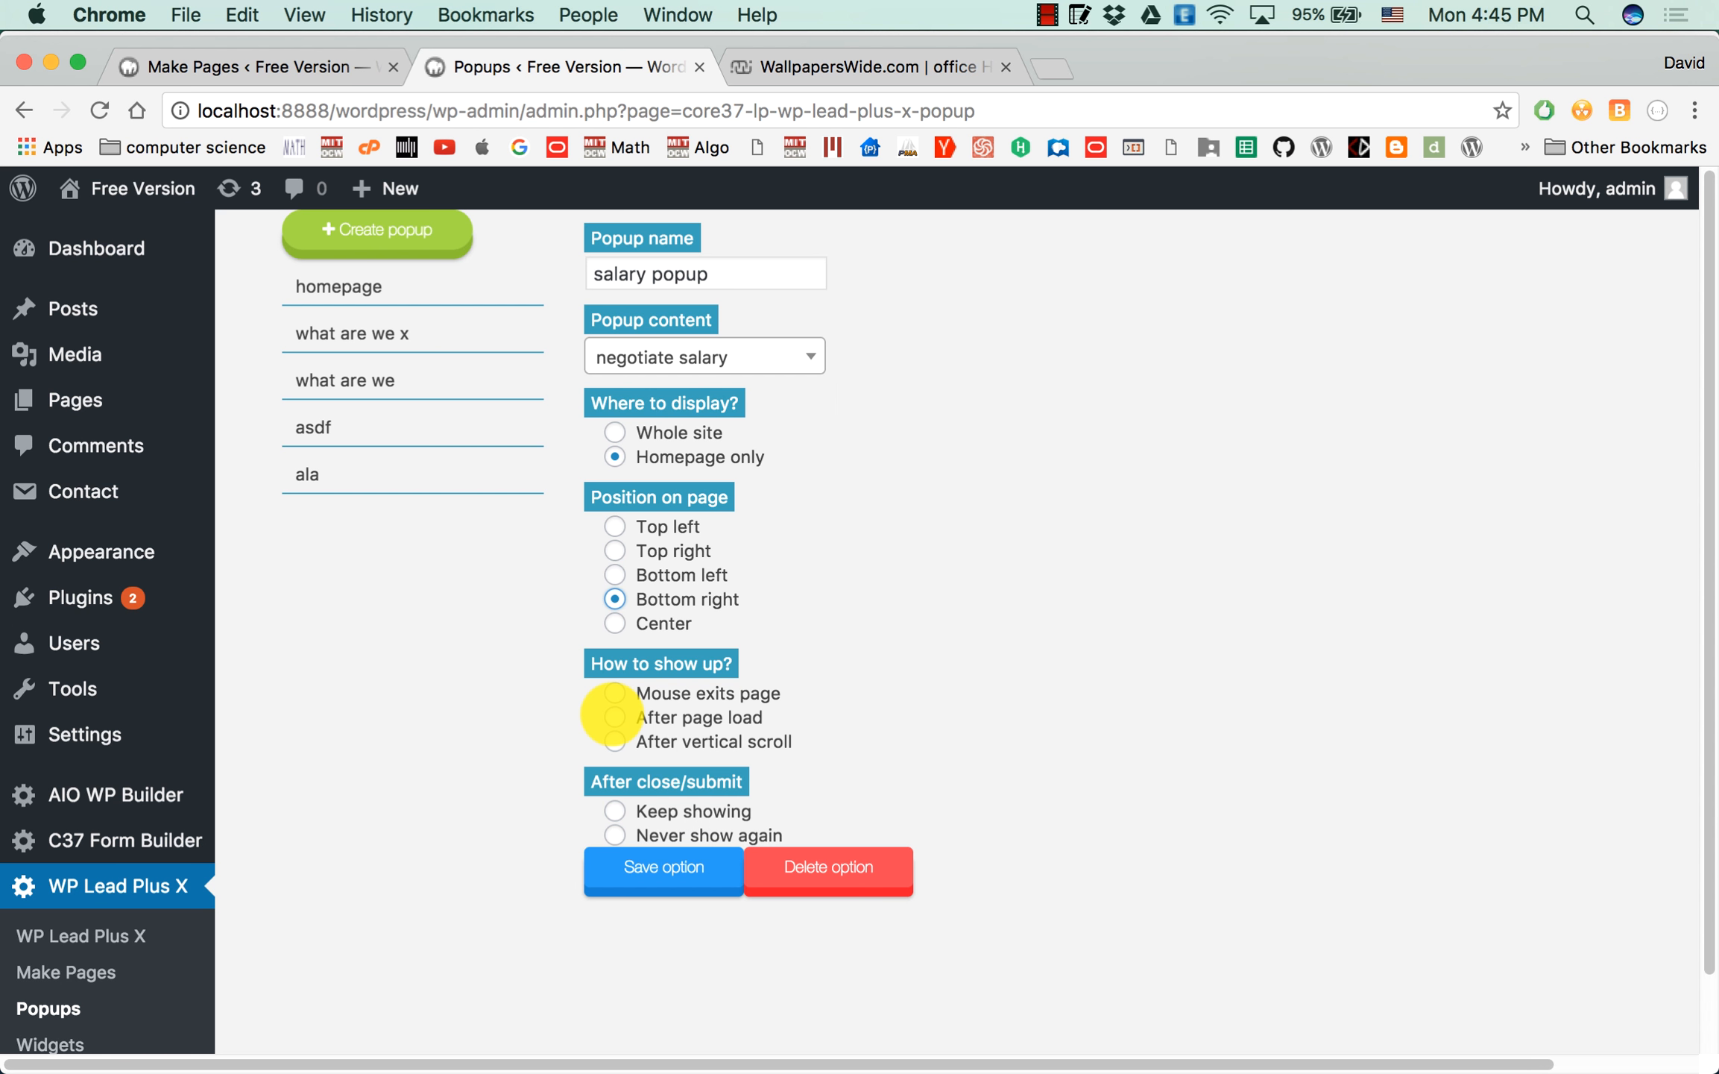
Save the popup so that it appears 3 seconds after page load and keeps showing after close or submit.
left_click(614, 717)
double_click(1000, 738)
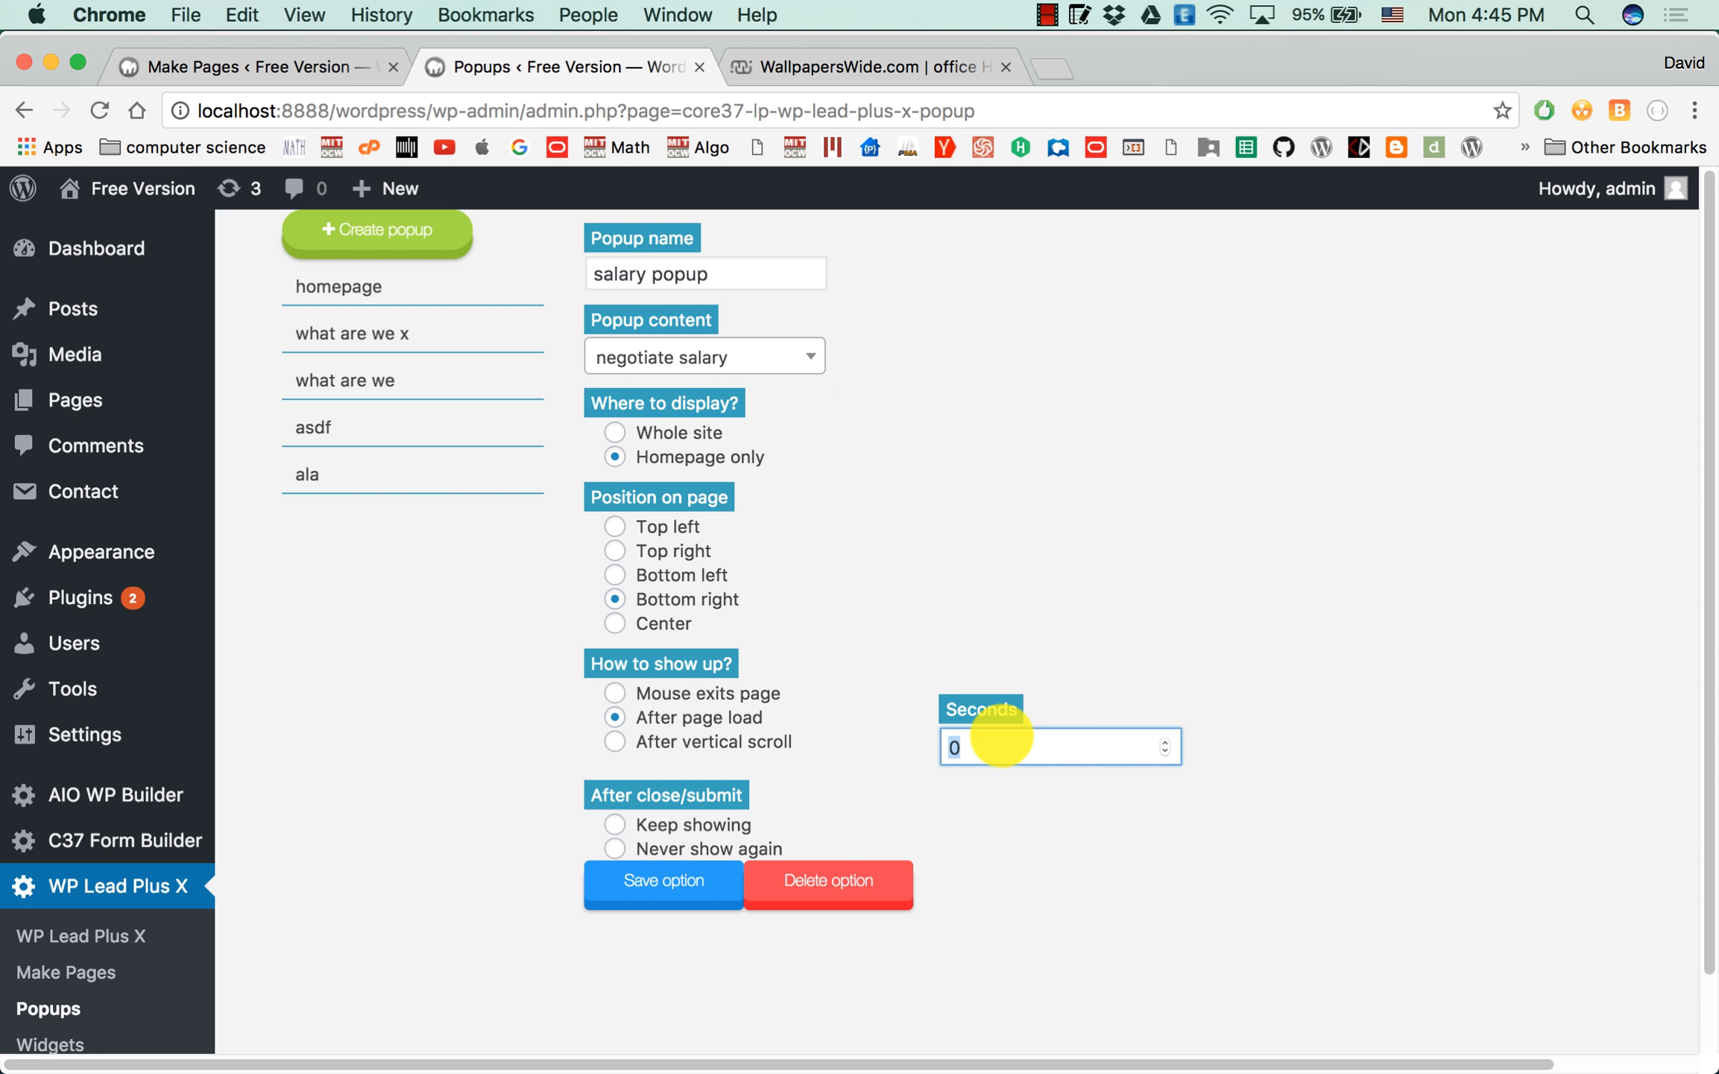
type("3")
left_click(949, 620)
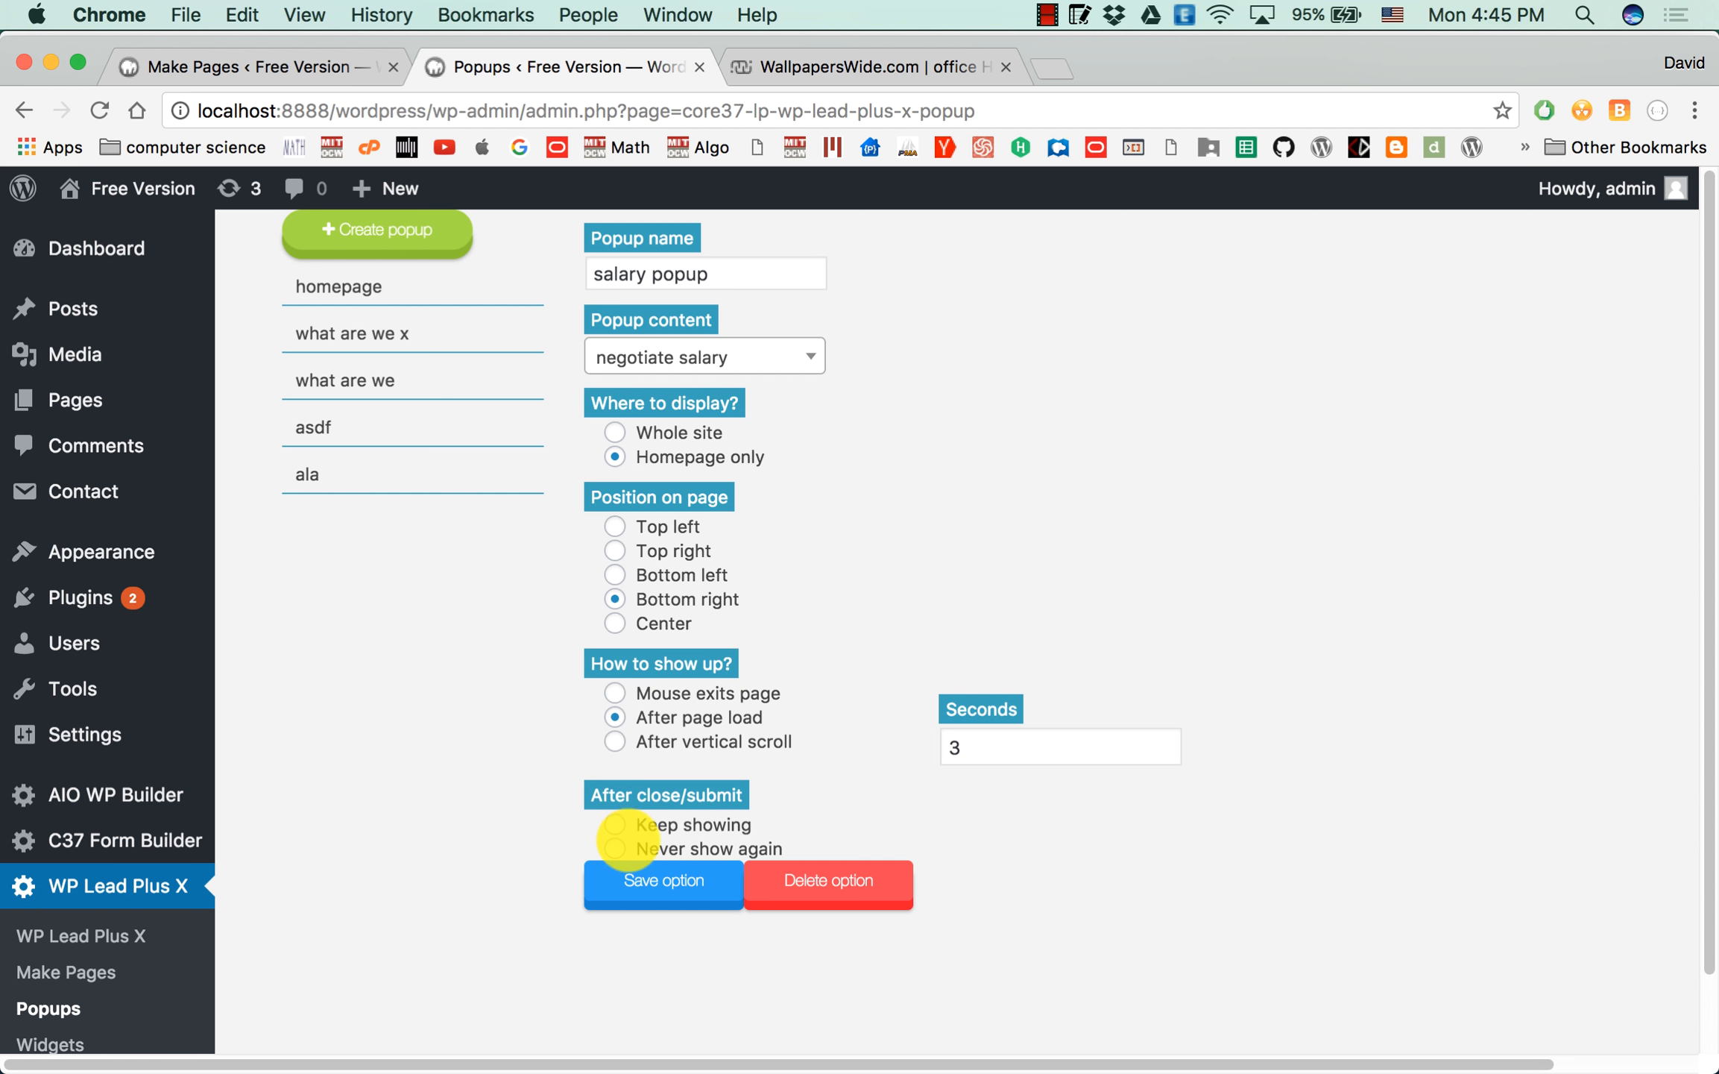
left_click(615, 848)
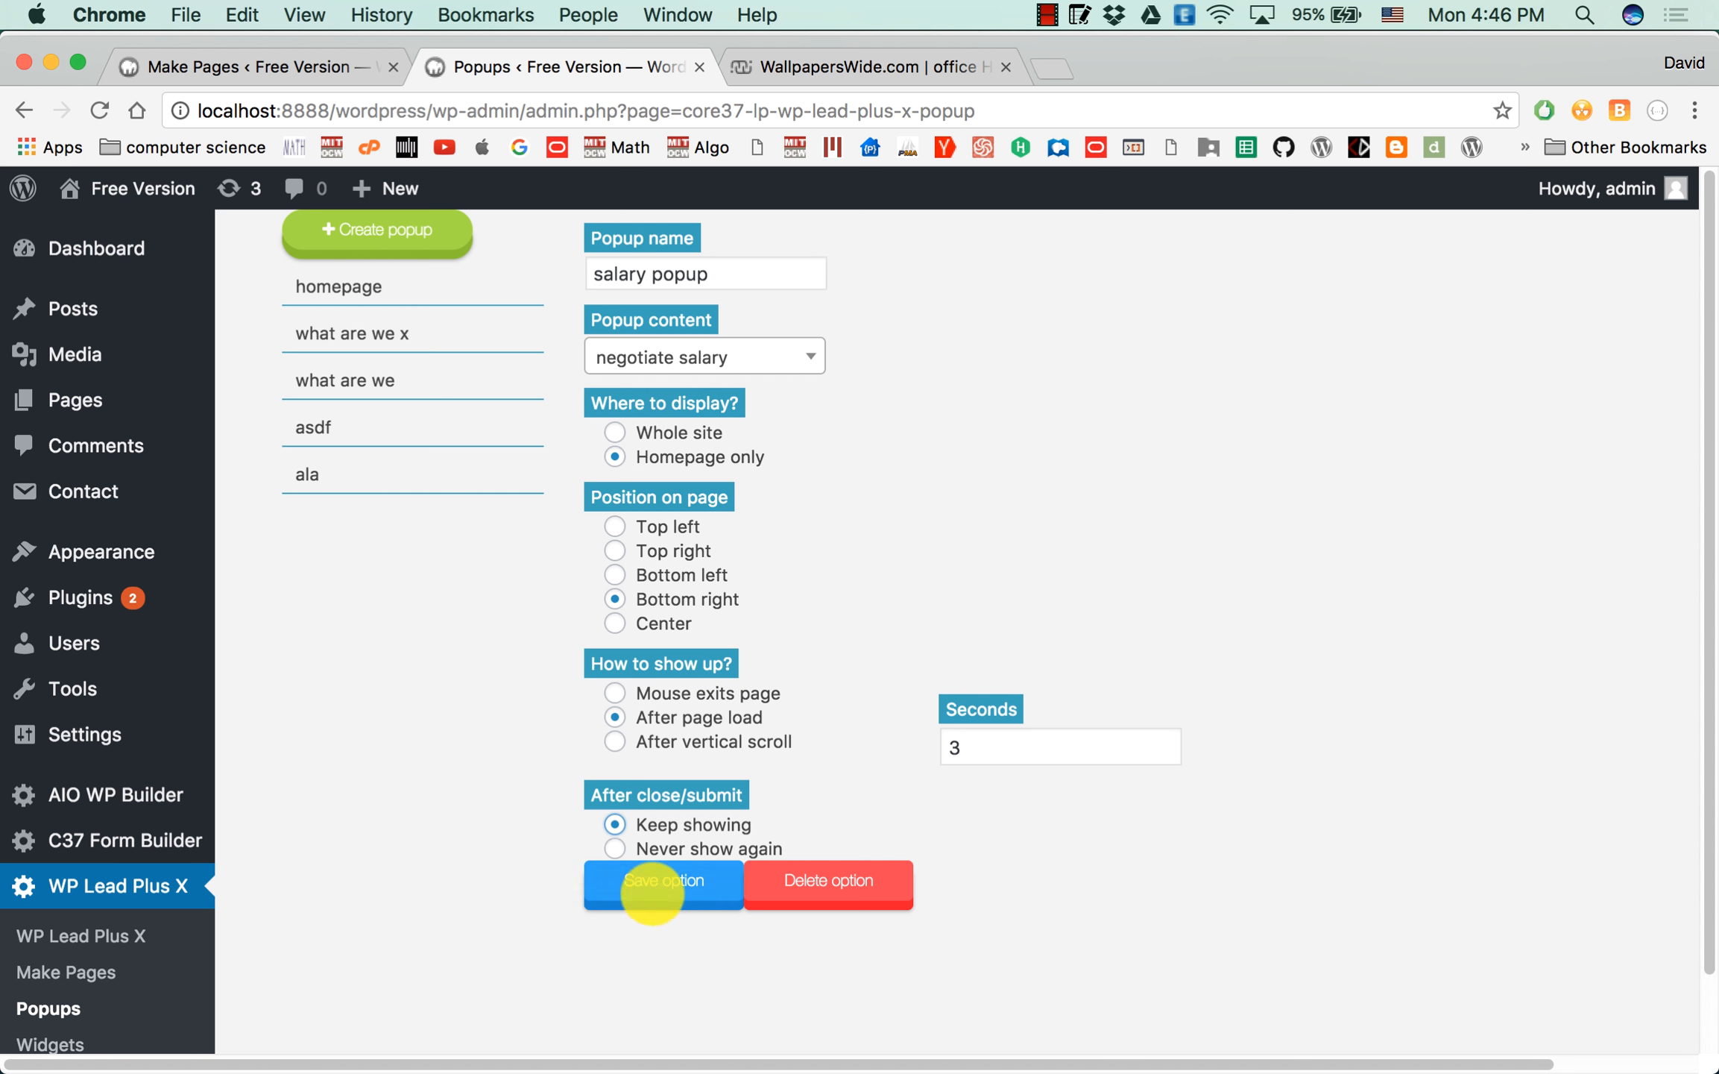
left_click(656, 887)
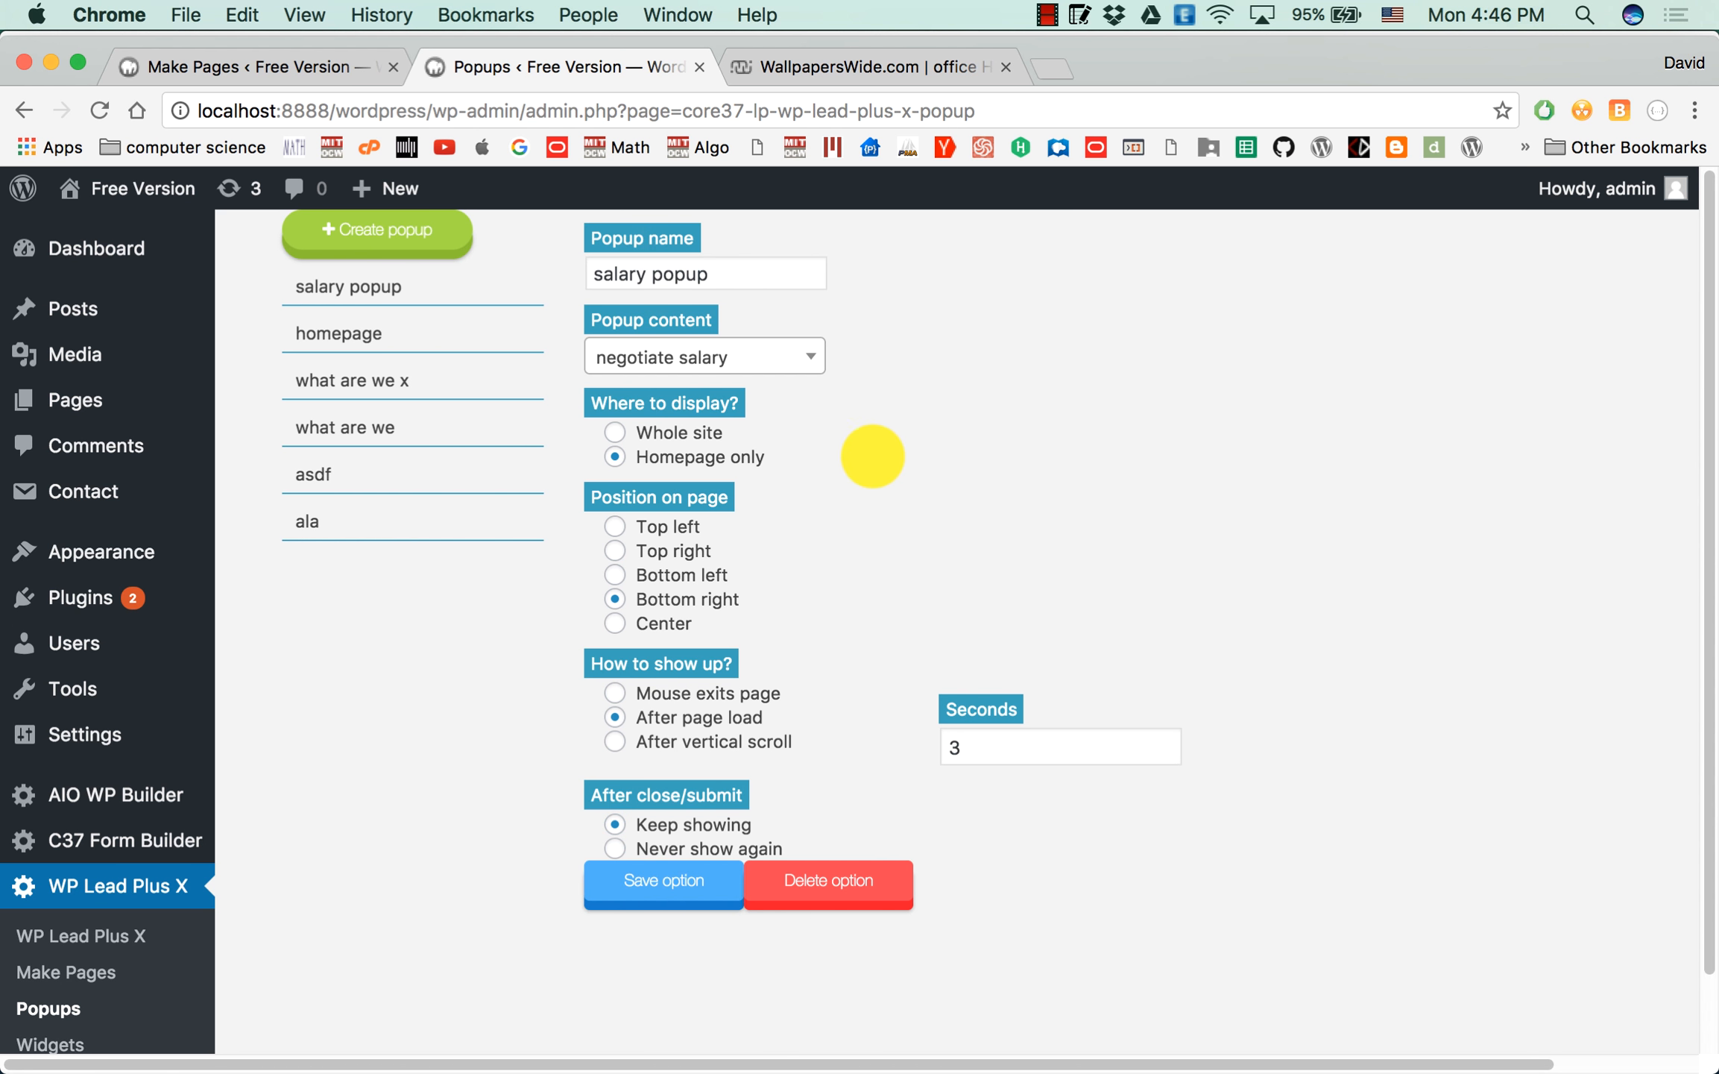
Open the site's homepage in a new tab and examine the popup's bullet list and email form.
mouse_move(151, 188)
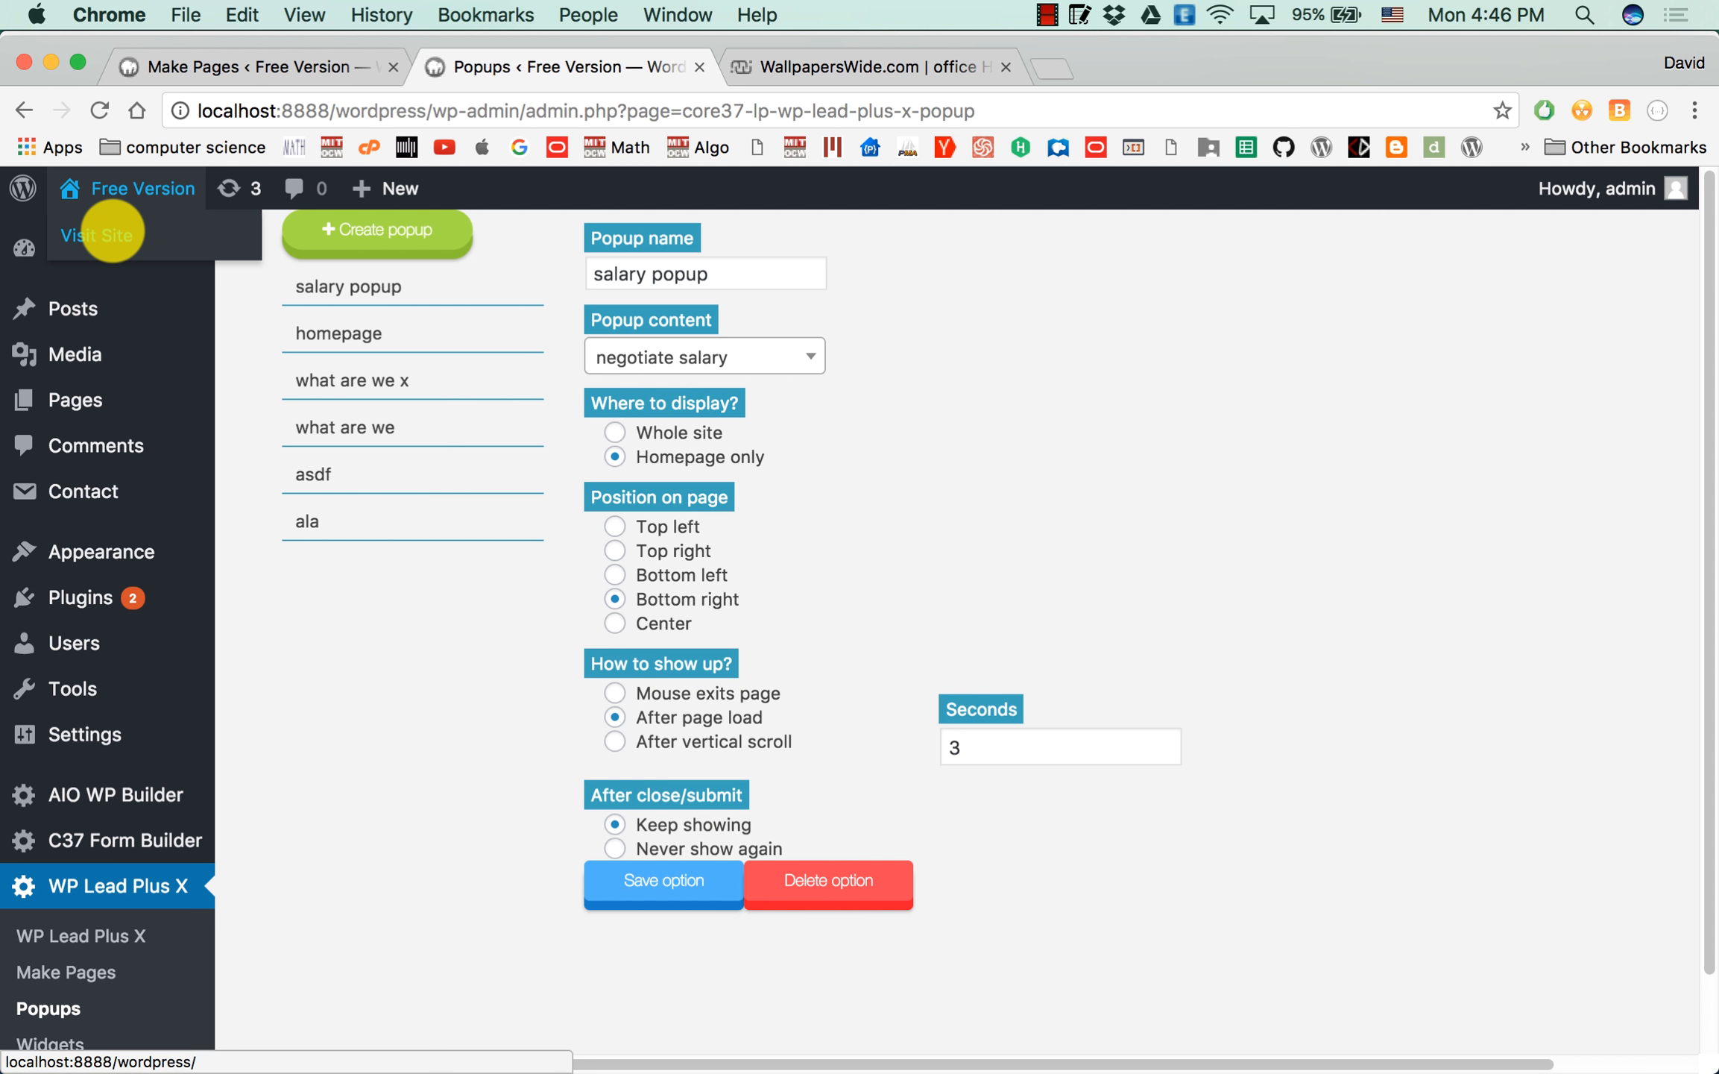
right_click(153, 227)
left_click(169, 238)
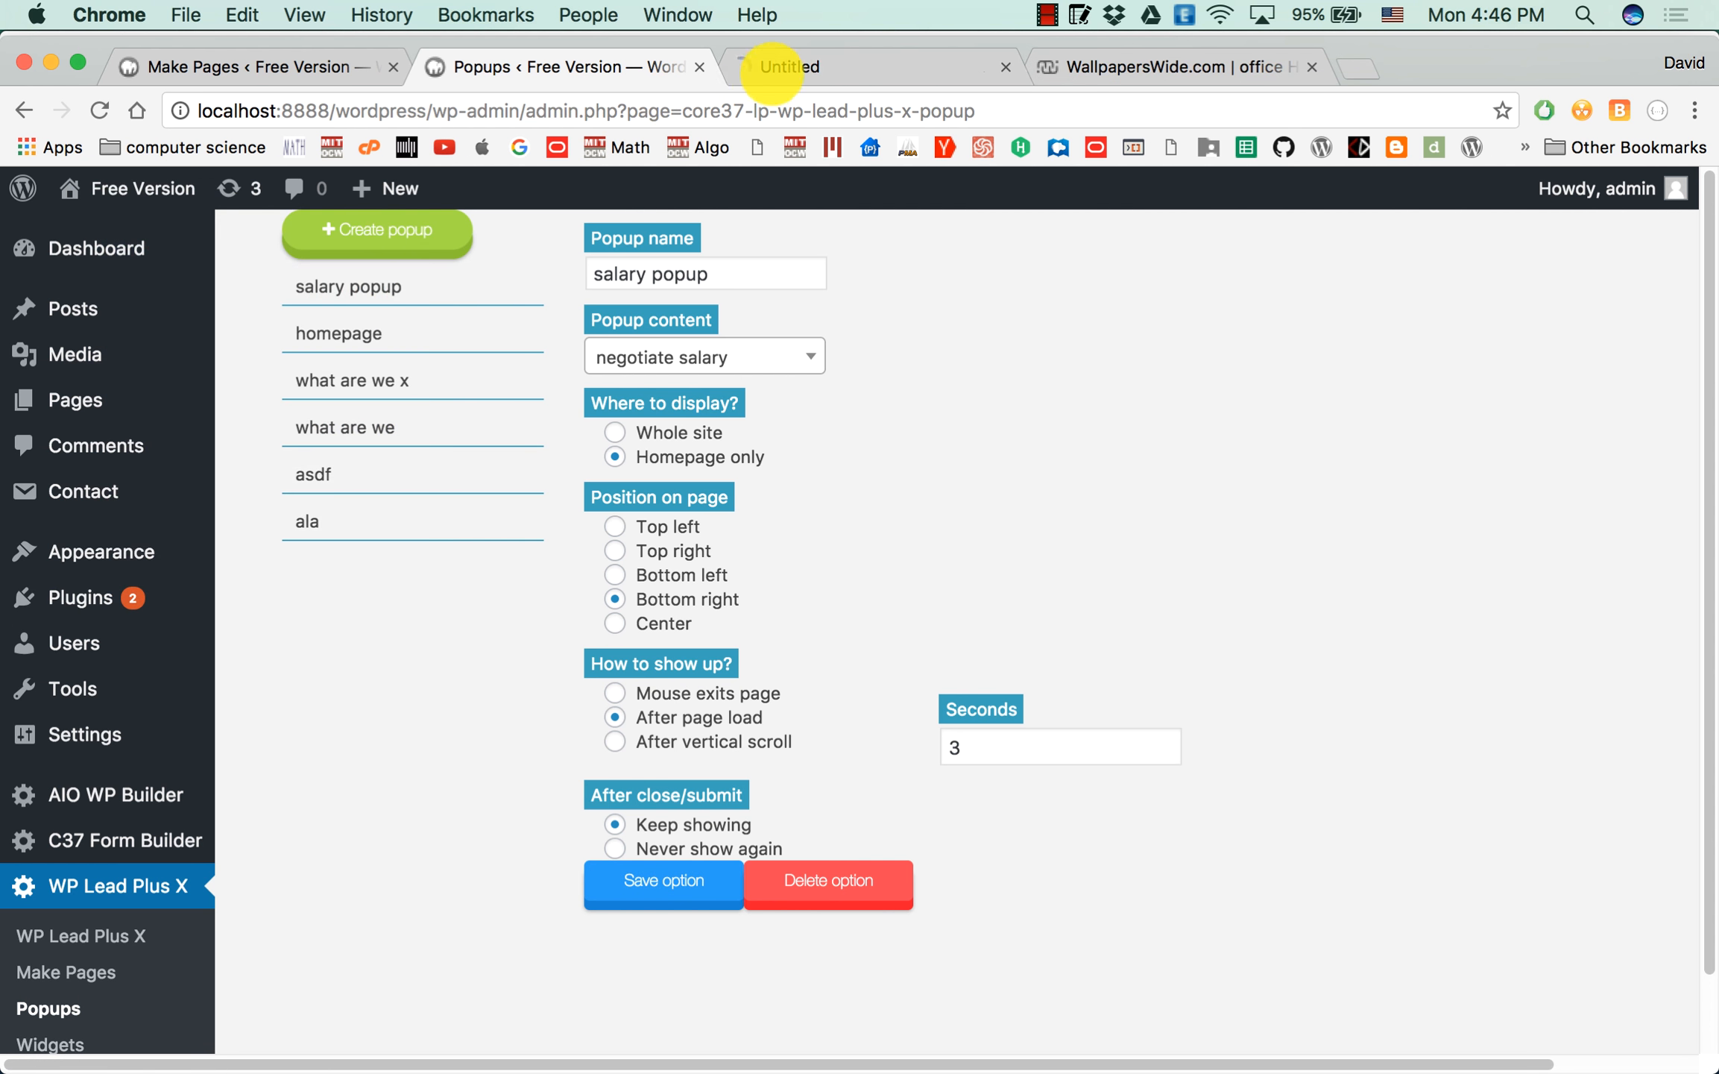
left_click(780, 66)
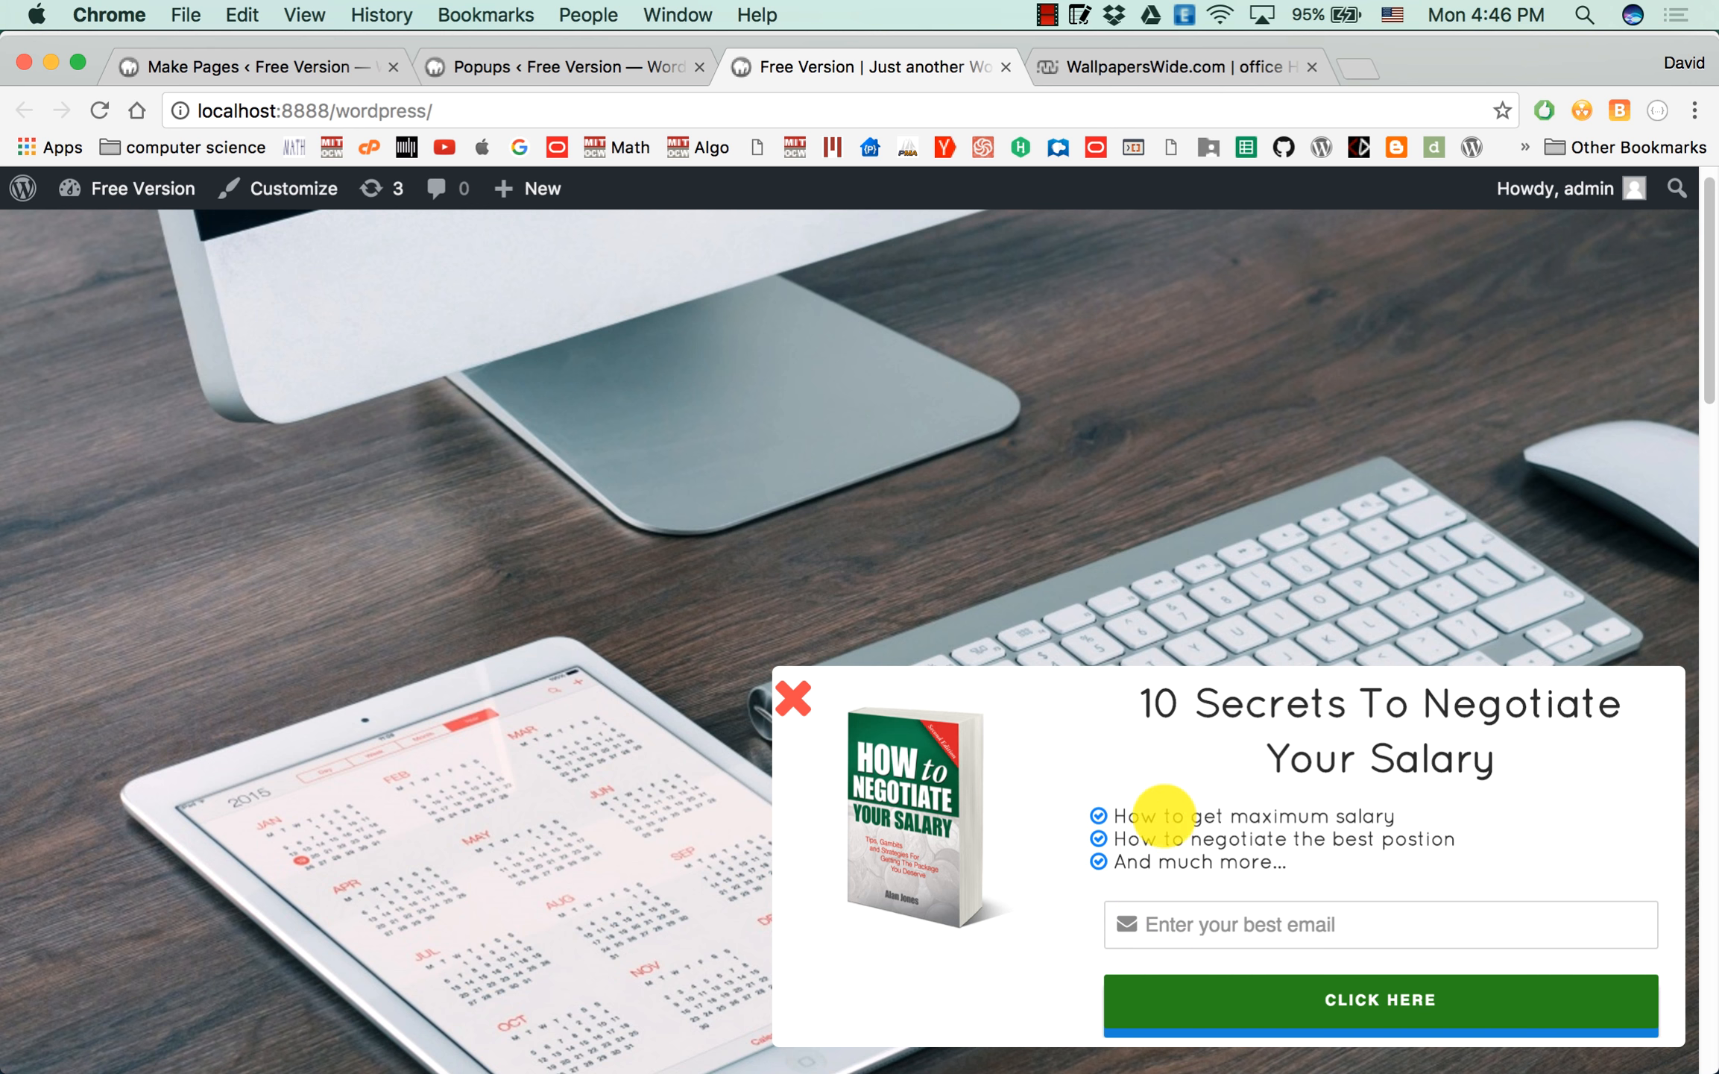
left_click(1146, 818)
left_click_drag(1146, 819, 1156, 838)
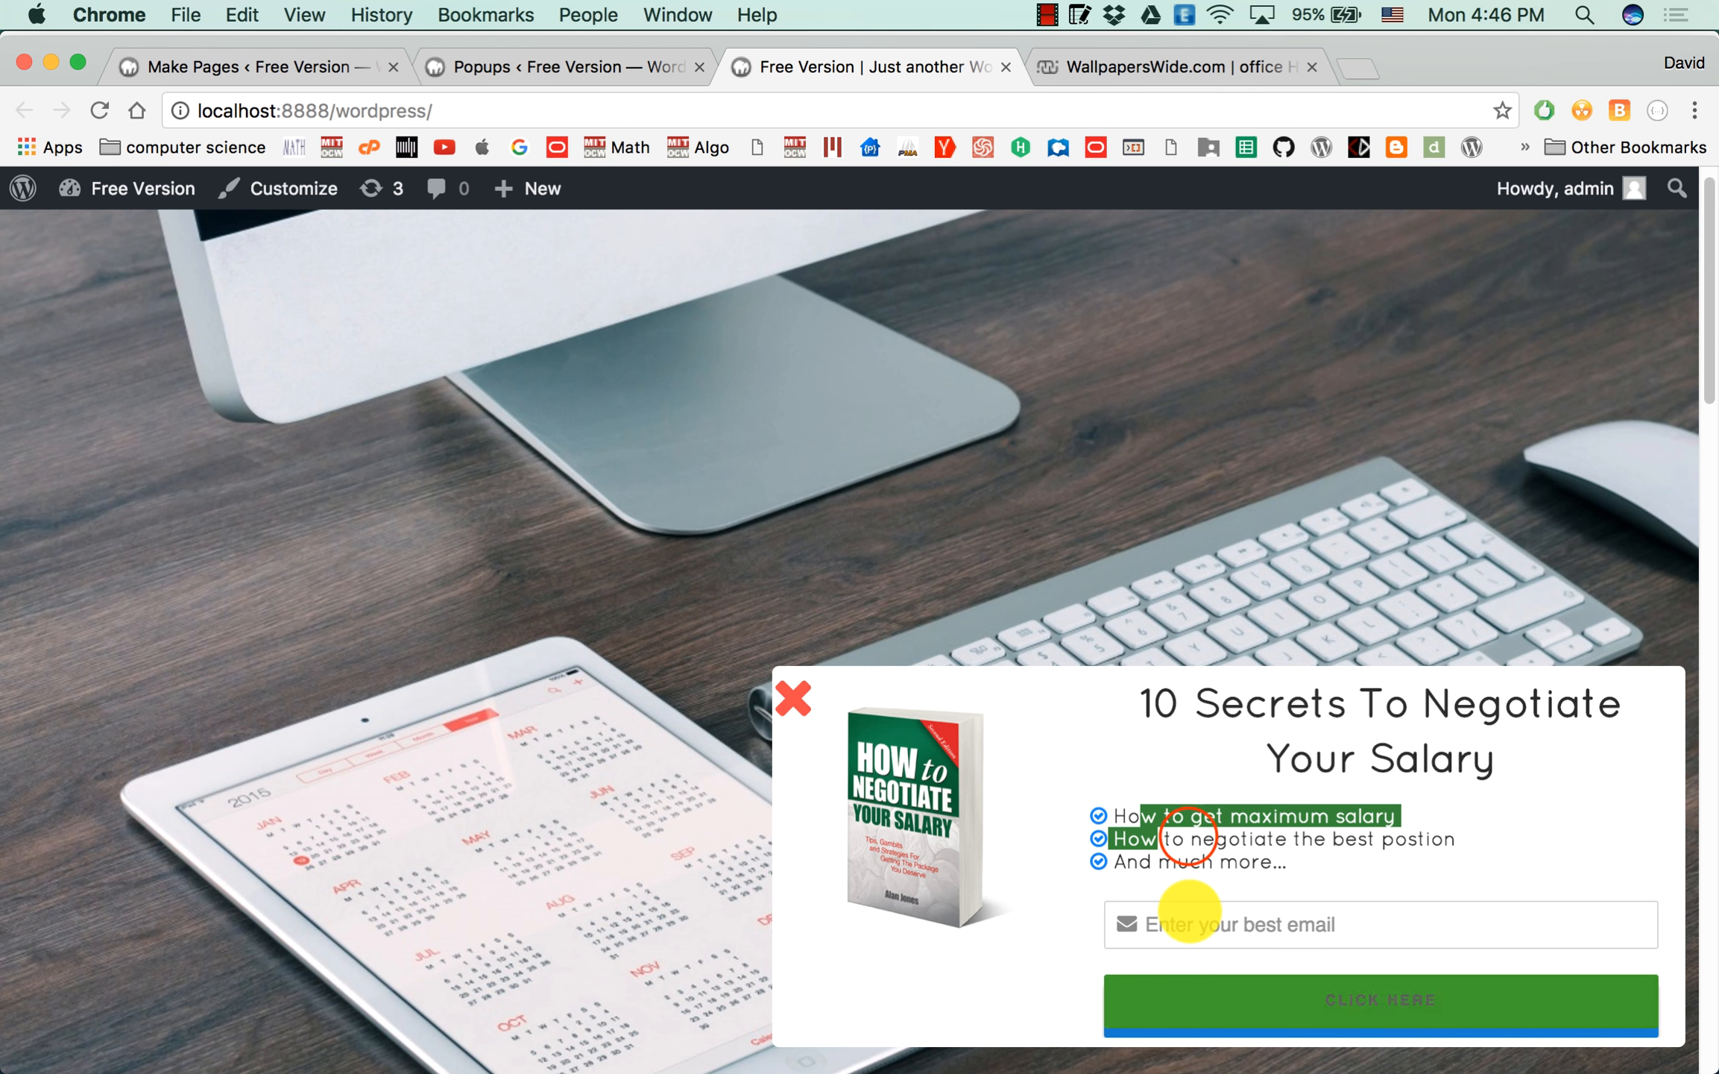
left_click(1187, 837)
mouse_move(1154, 835)
left_mouse_down()
mouse_move(1362, 874)
mouse_move(1145, 806)
left_mouse_up()
left_click(1293, 863)
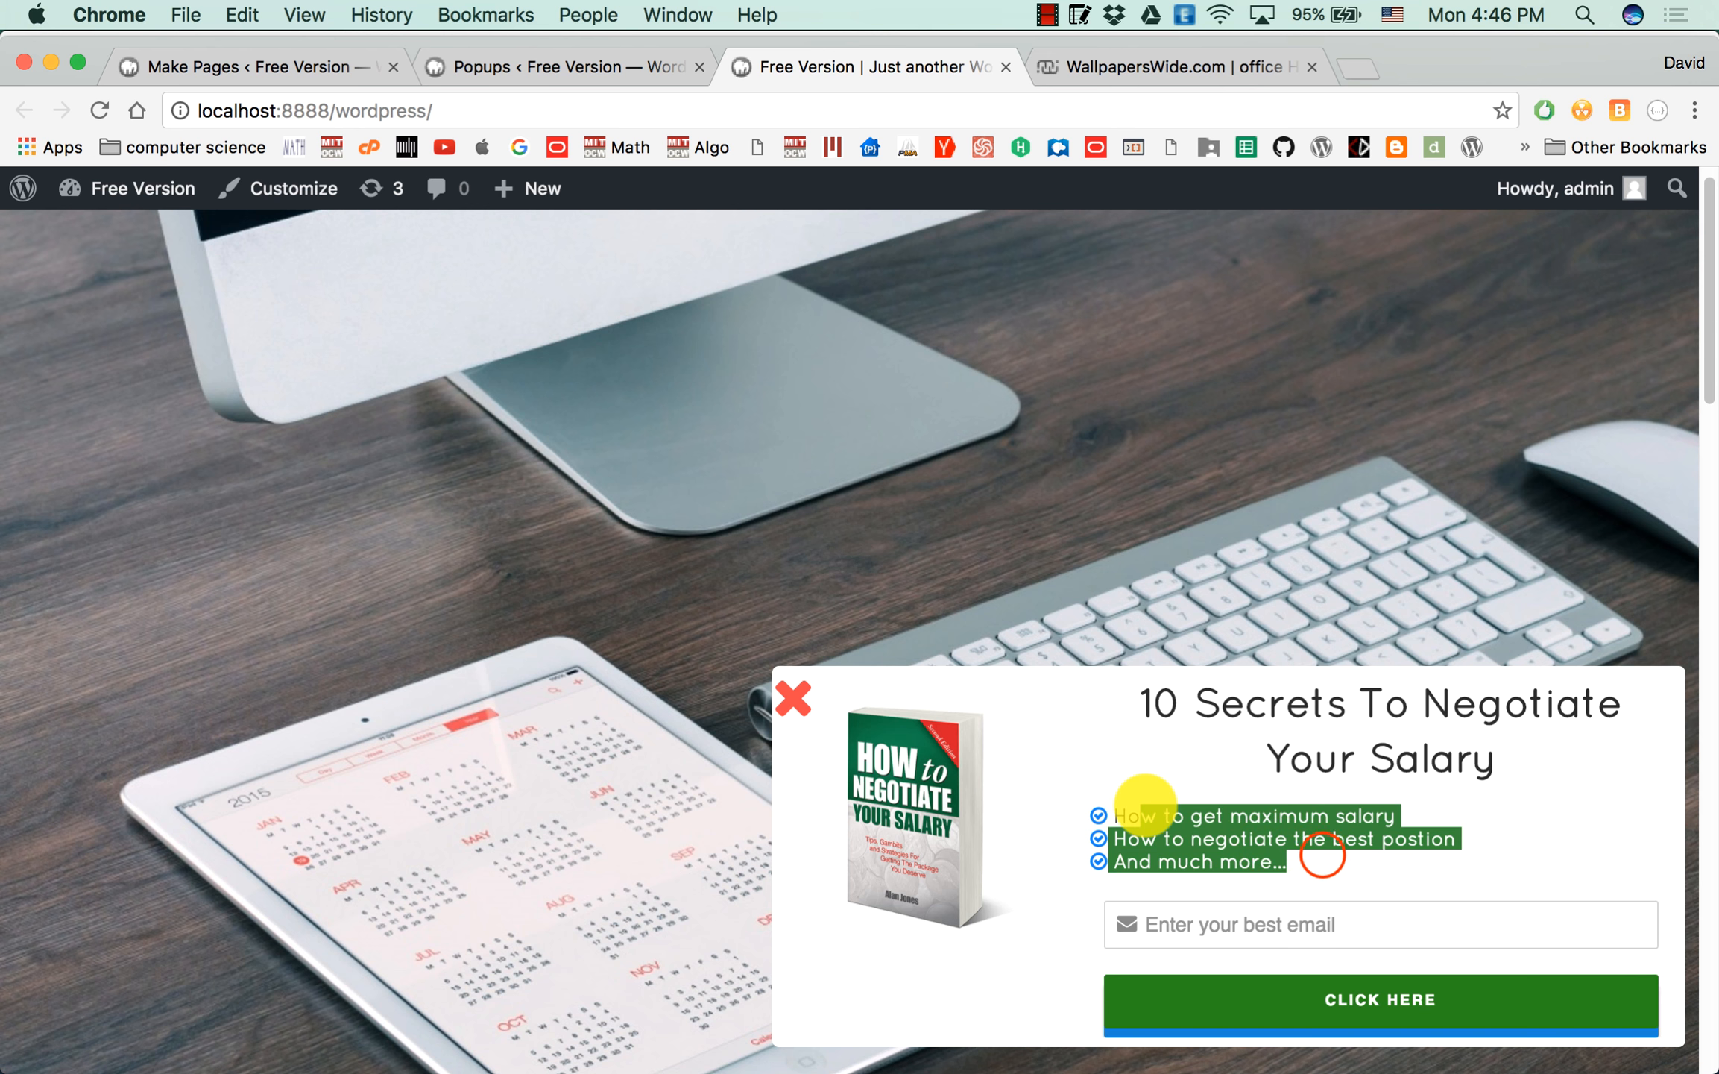
left_click(1322, 855)
left_click(1330, 924)
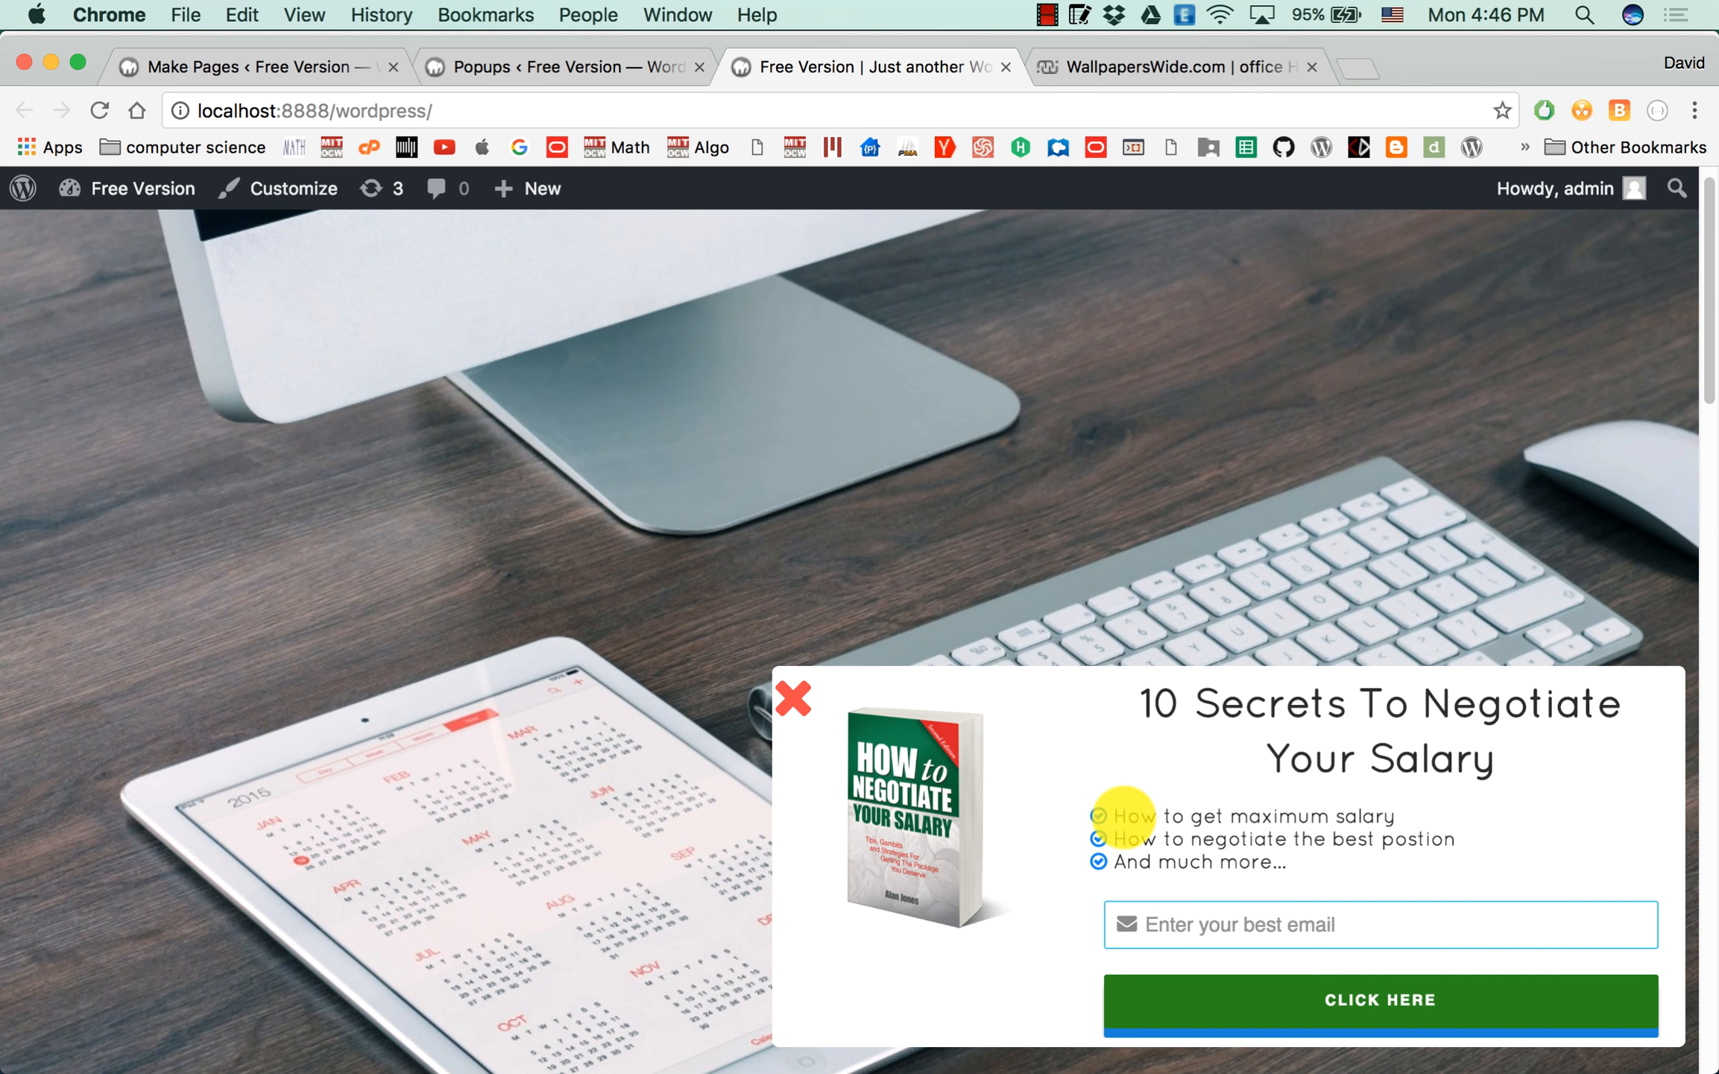
Return to the page builder and set the CLICK HERE submit button's background color to Sky.
left_click(281, 63)
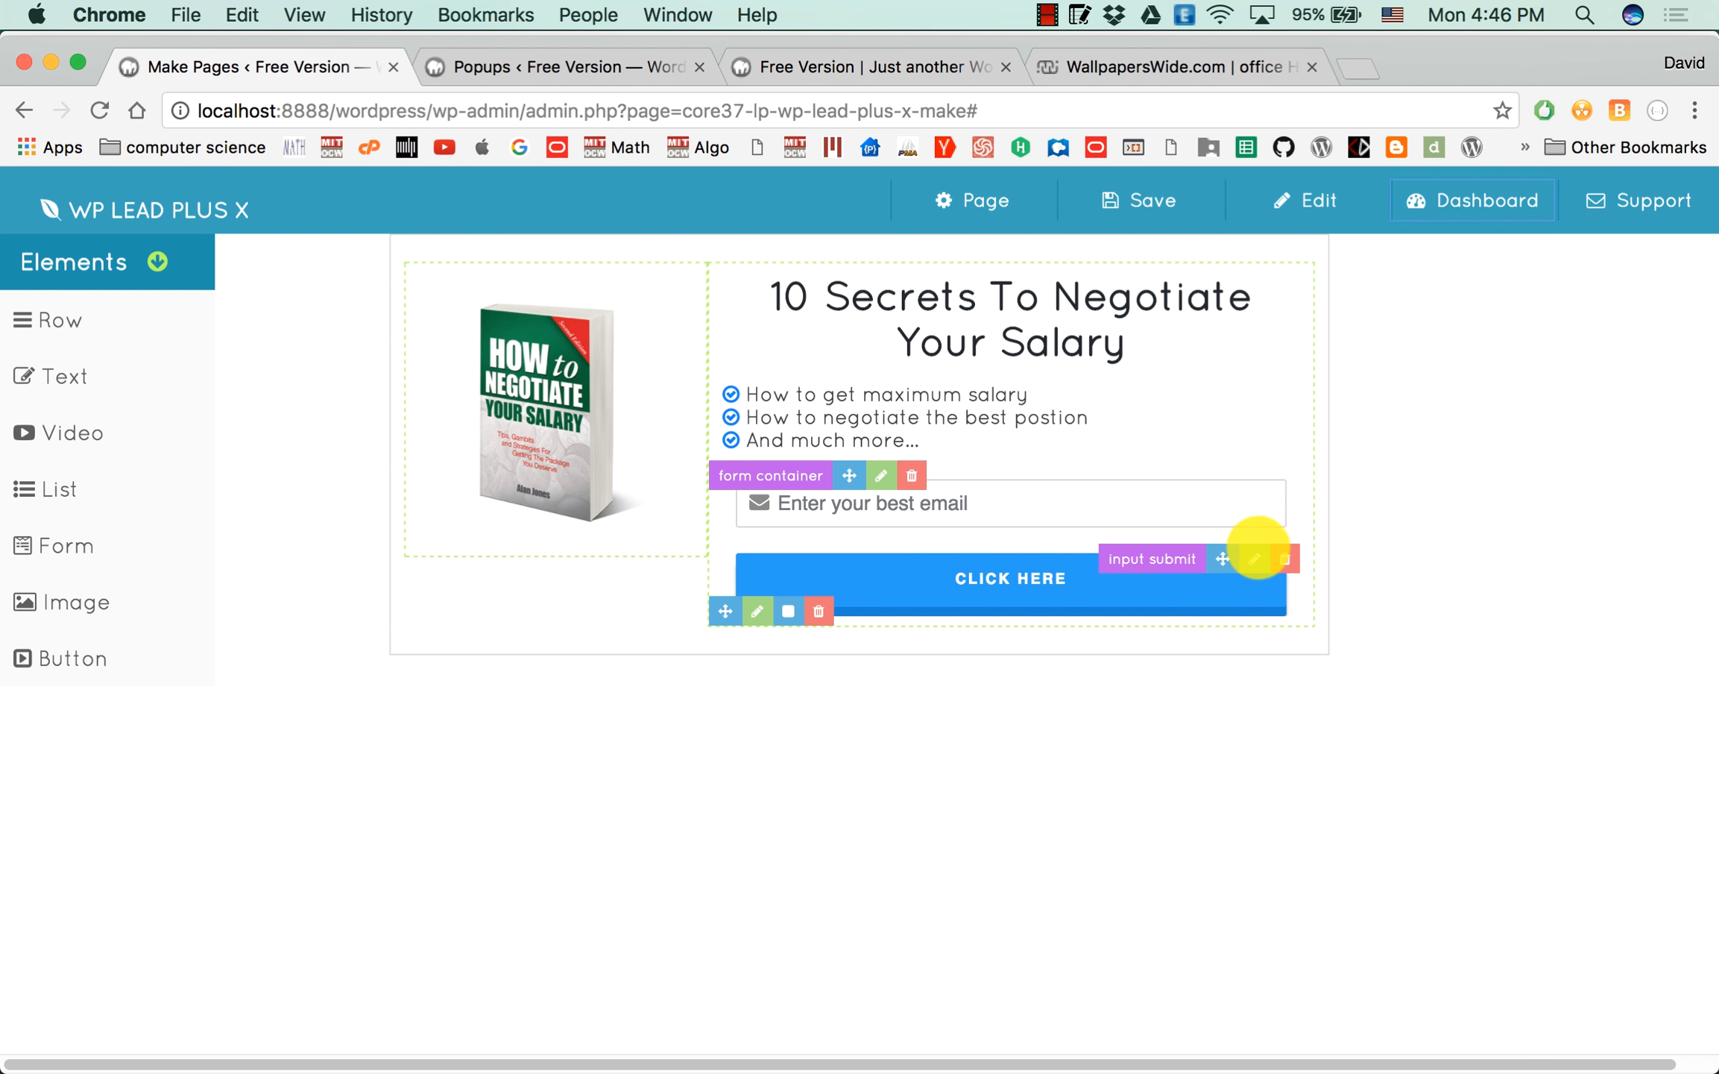
left_click(1256, 558)
left_click(1523, 267)
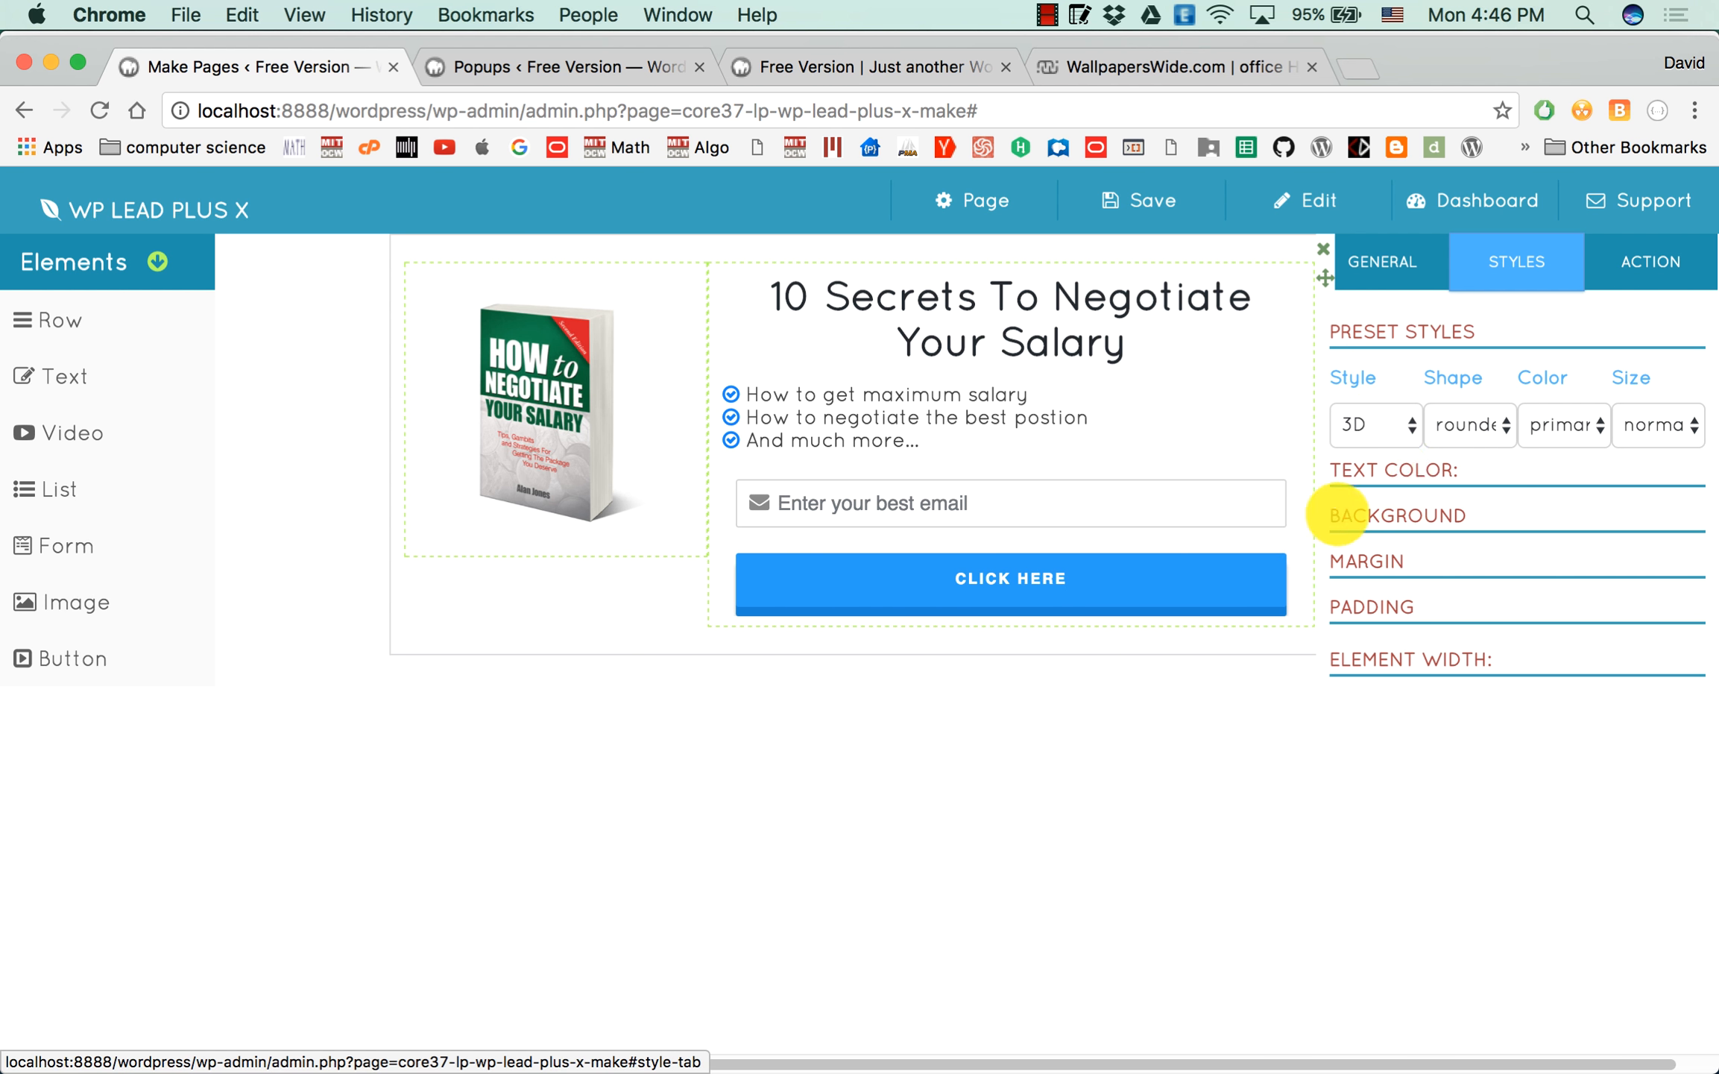
left_click(1405, 514)
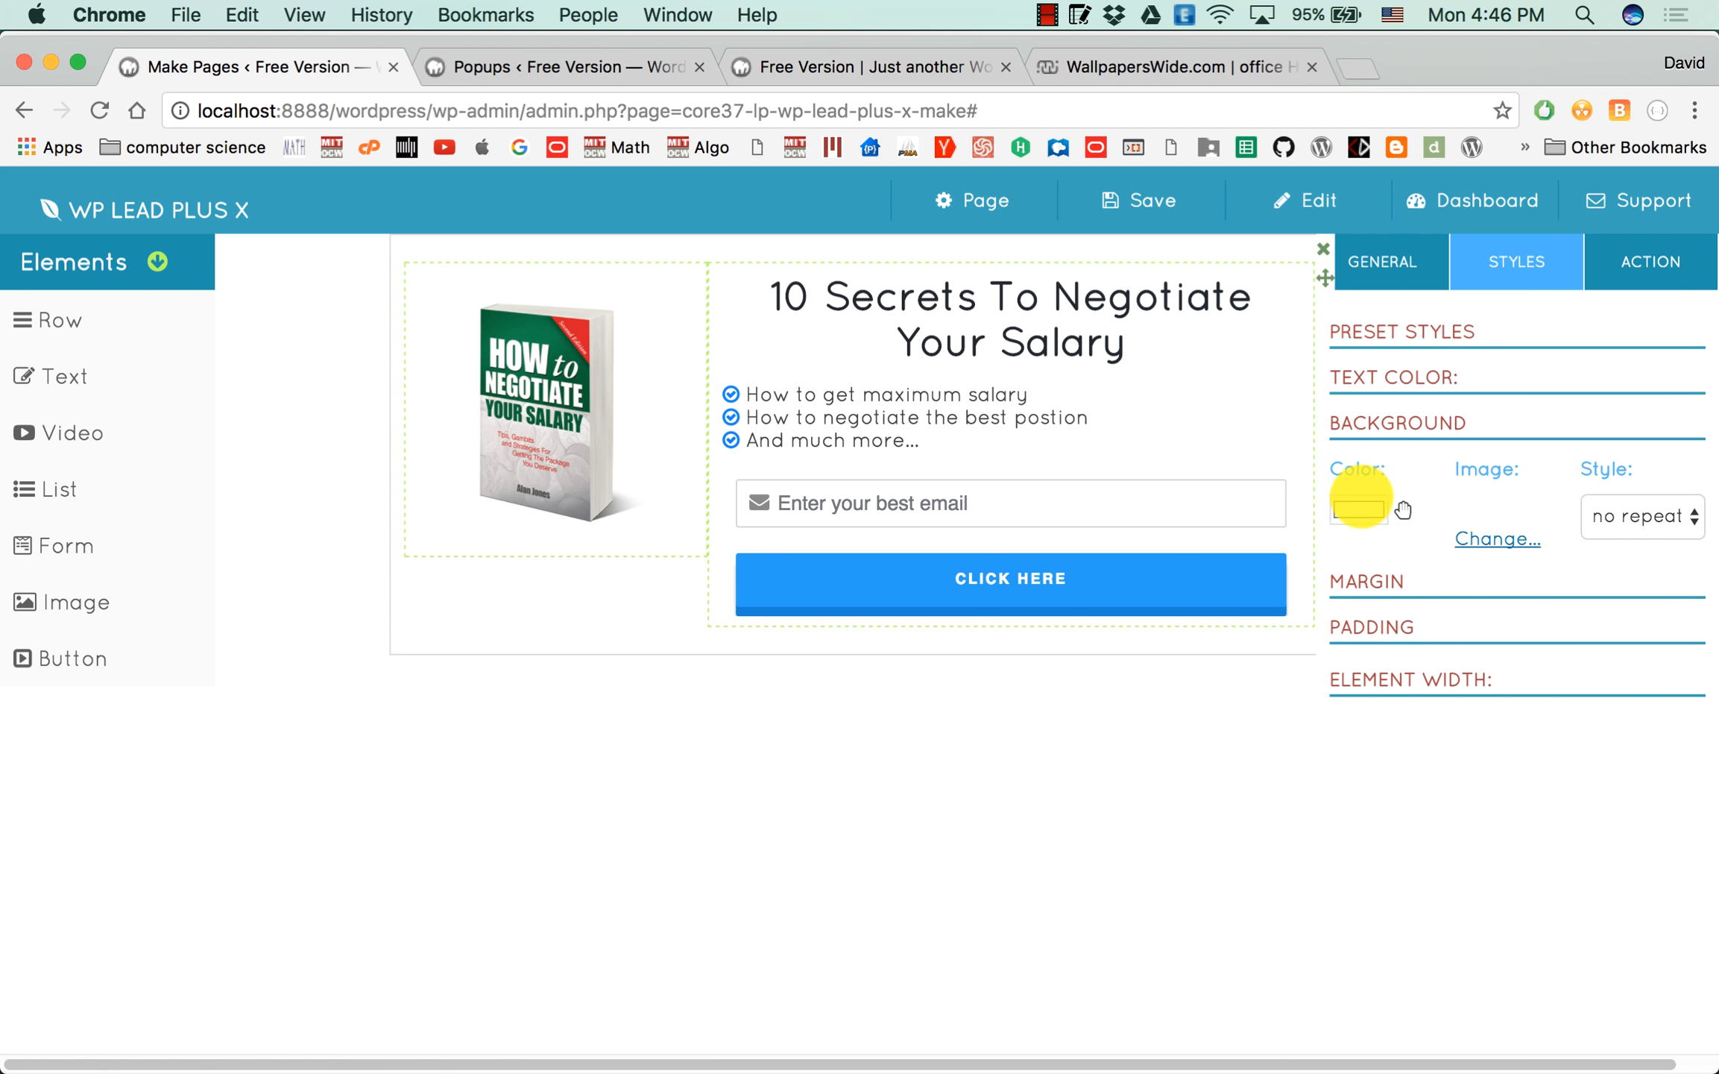
left_click(1370, 507)
left_click(1249, 405)
left_click(1248, 405)
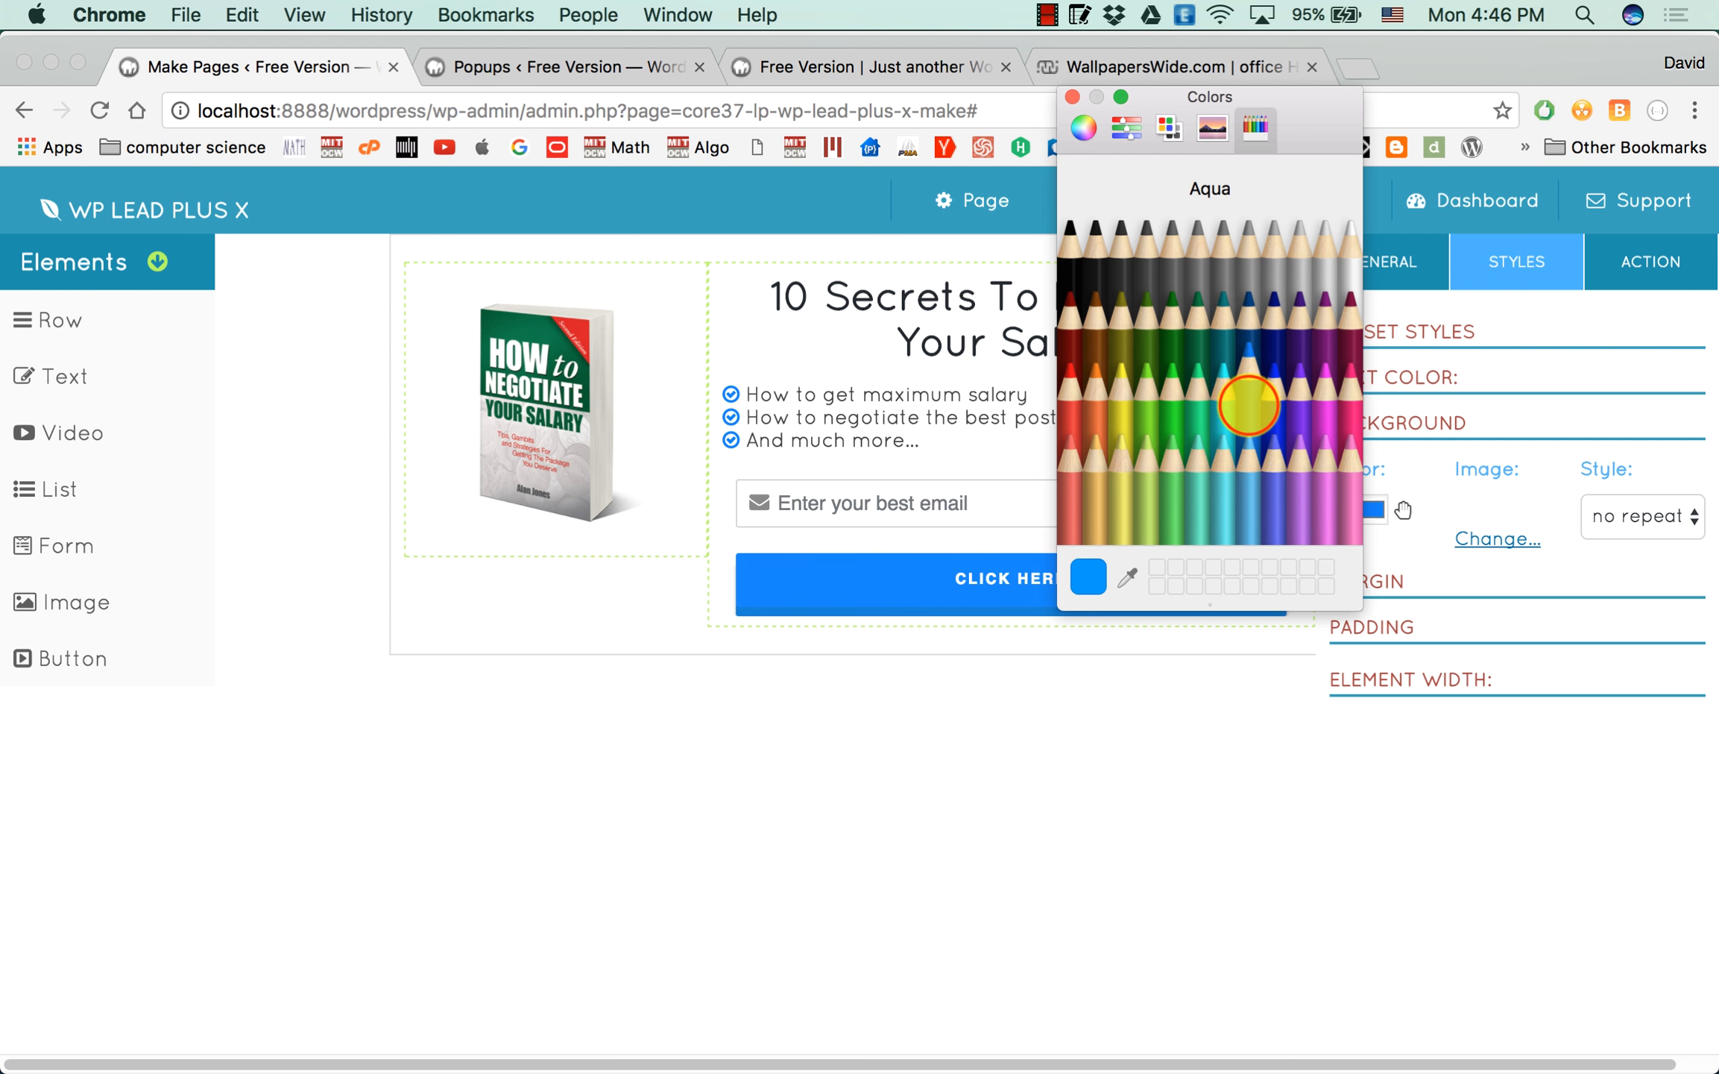
left_click(1246, 456)
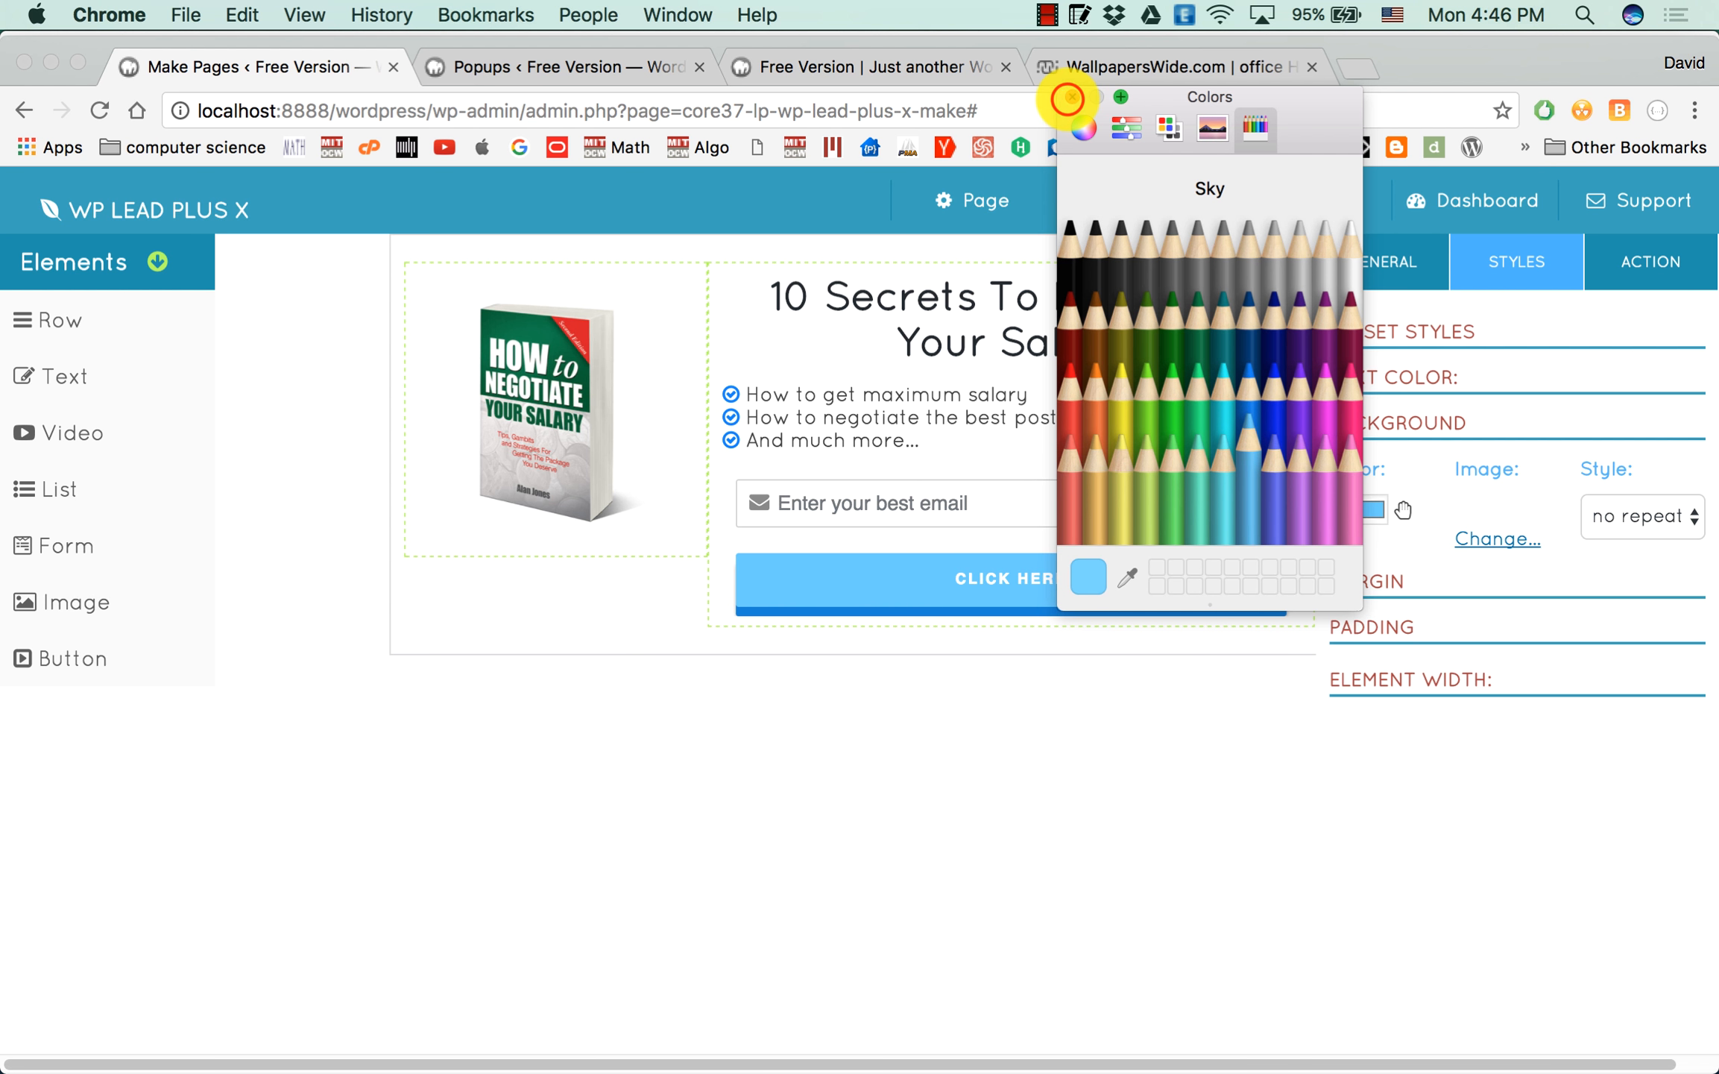
left_click(1072, 96)
Save the edited opt-in page as a custom post again.
left_click(1159, 203)
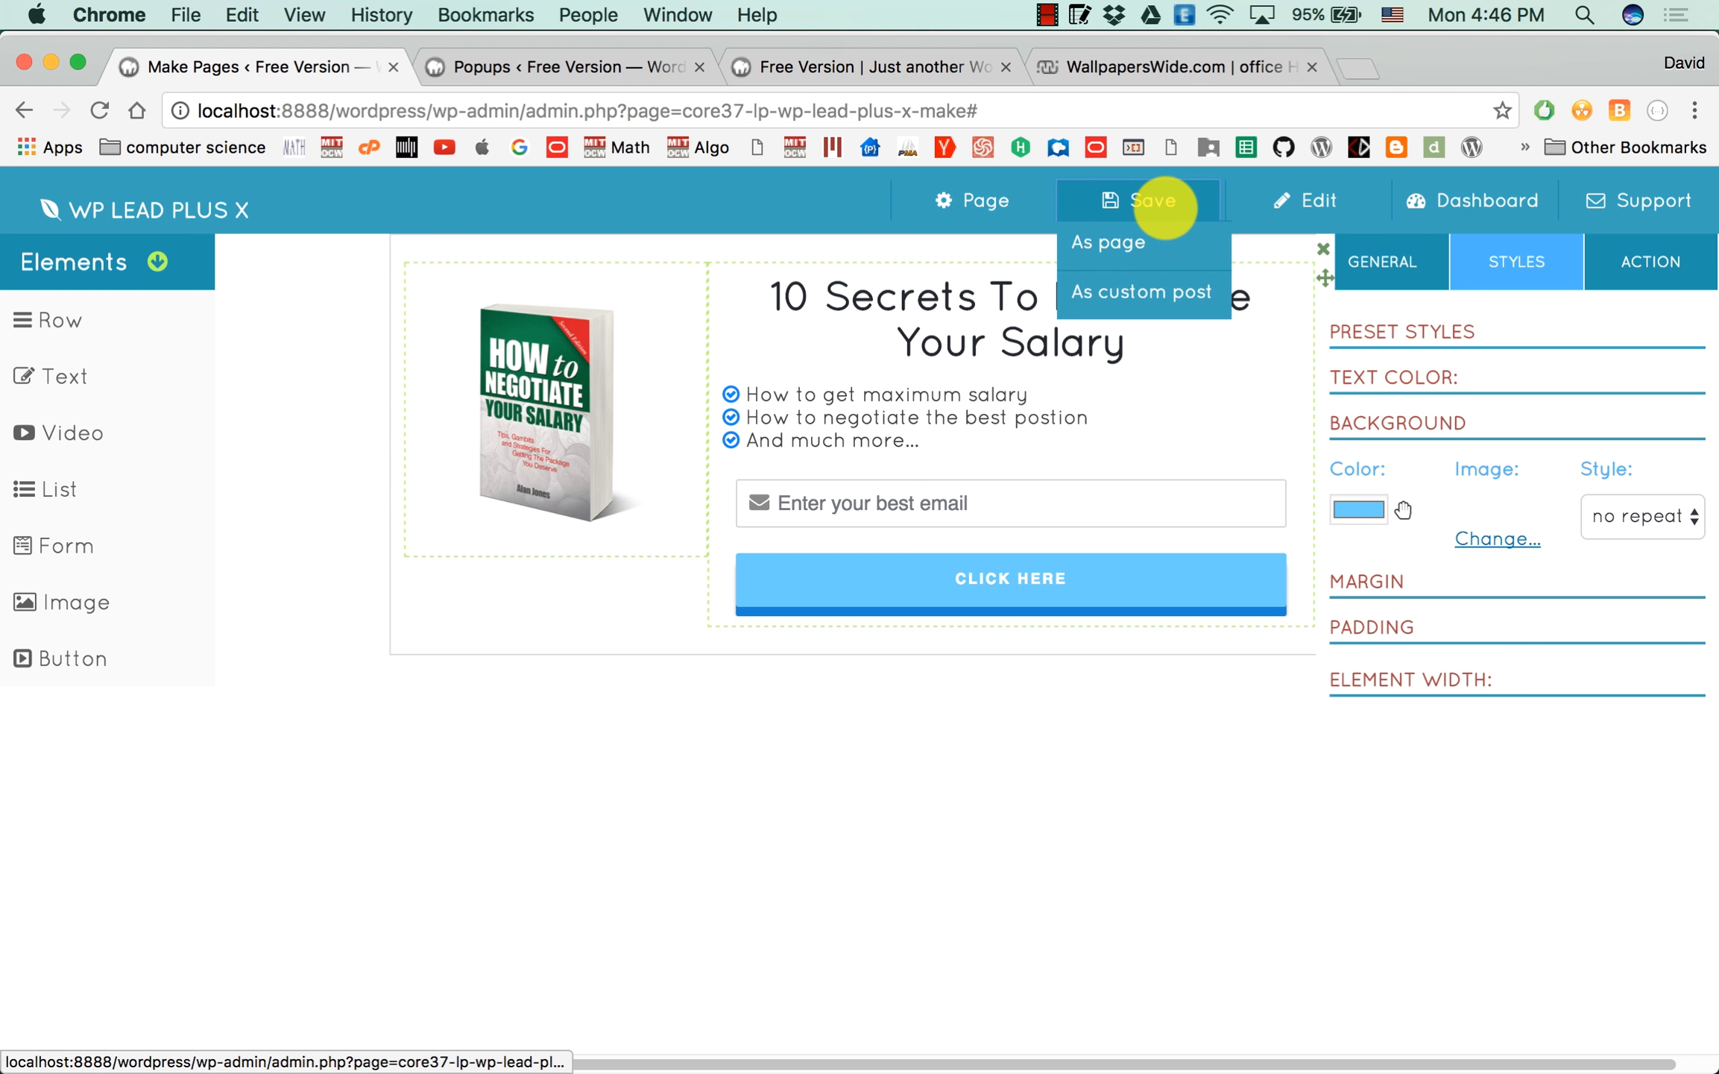
left_click(1139, 287)
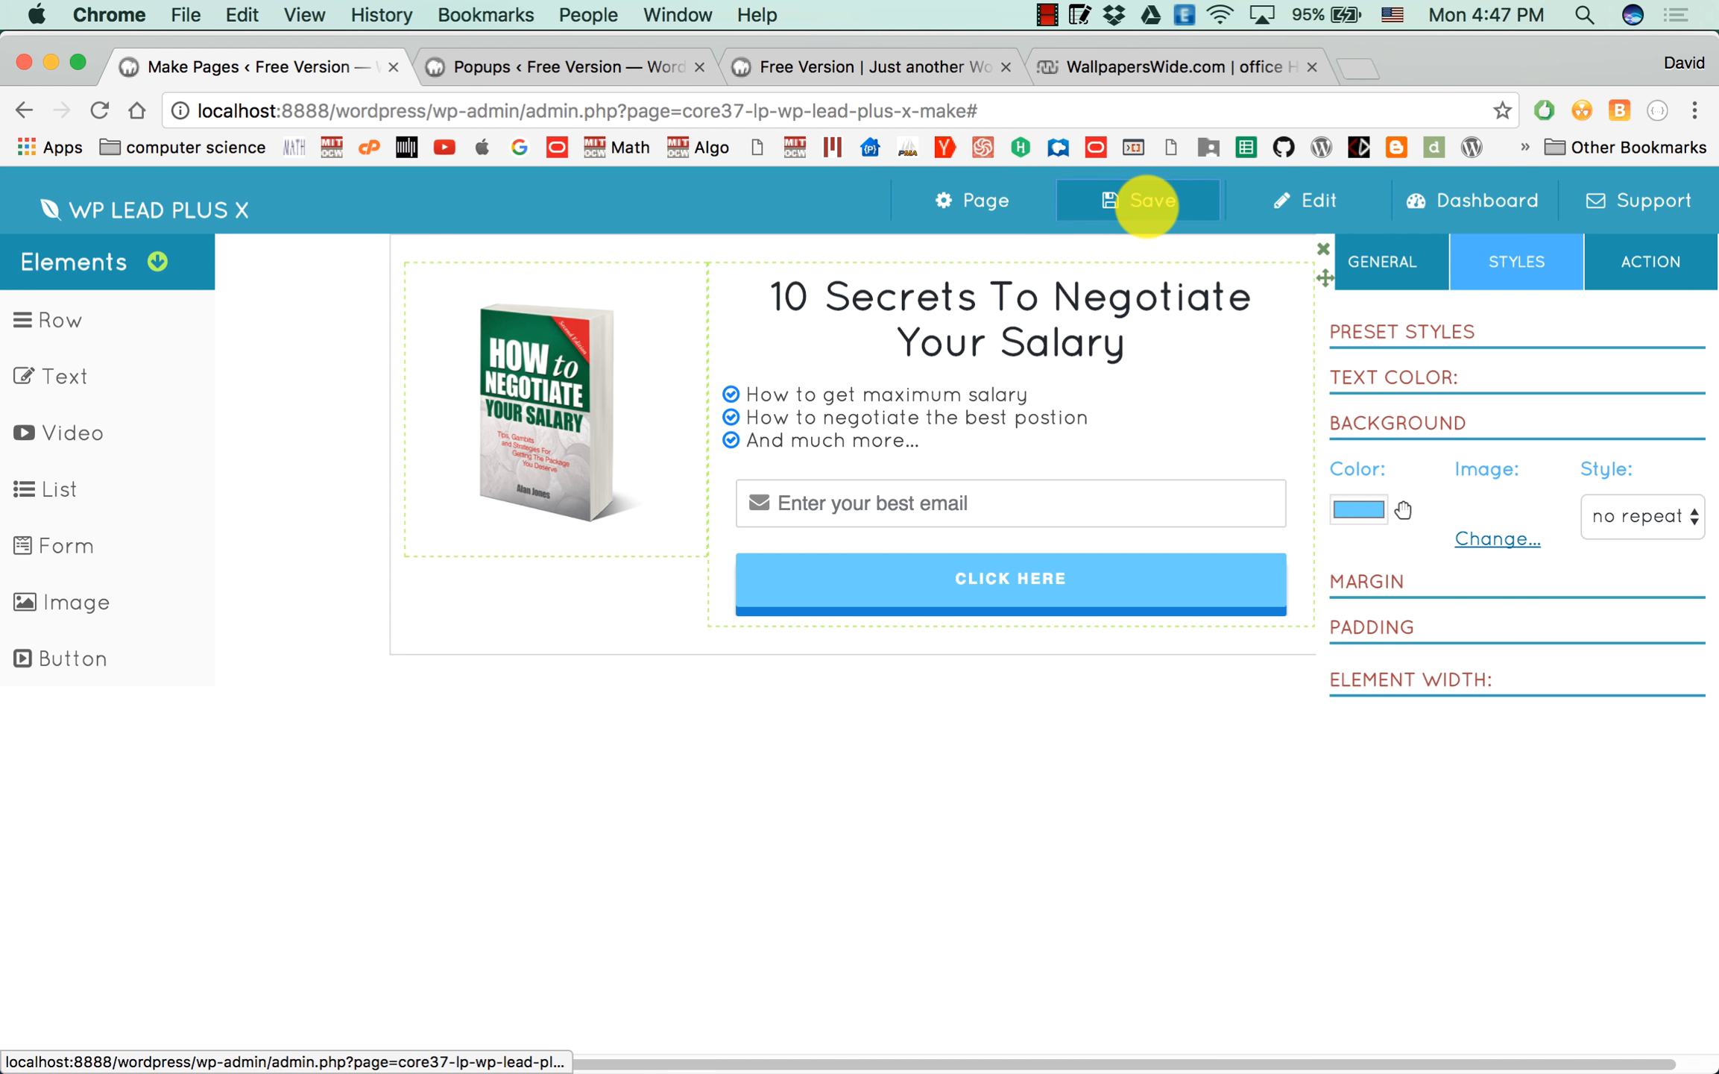
left_click(1142, 201)
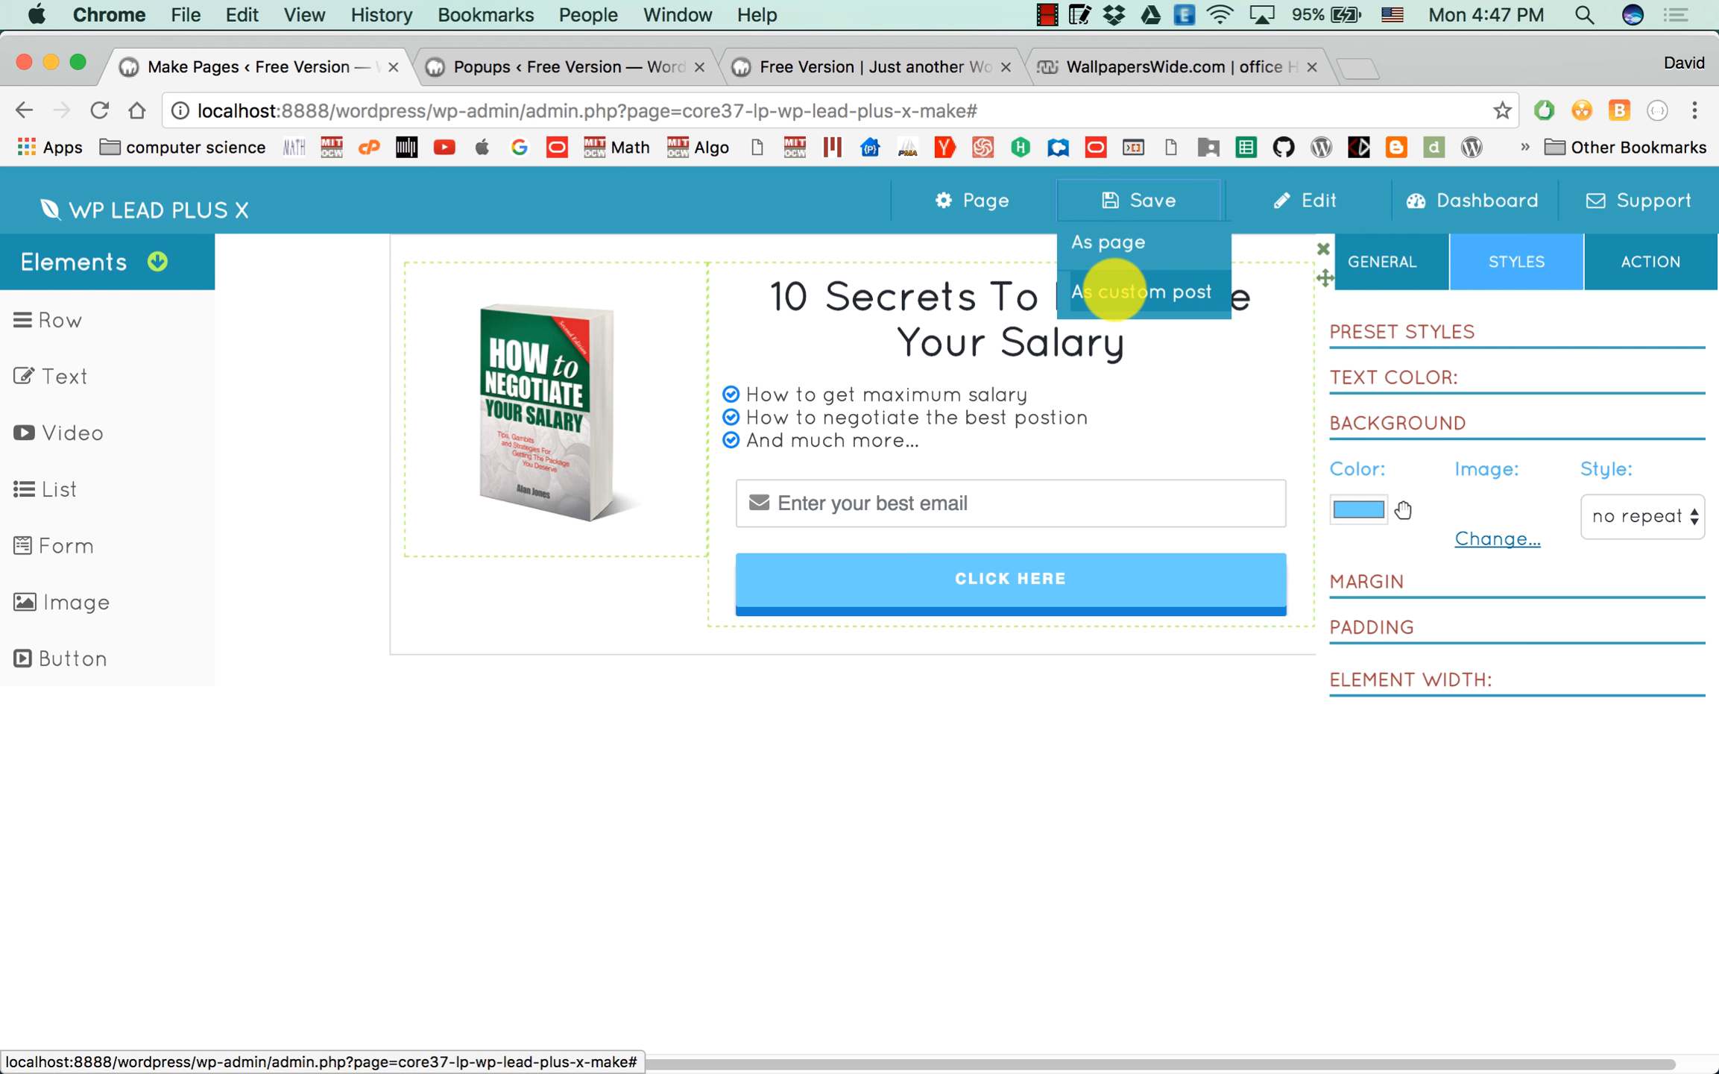
Reload the site's homepage to check the submit button in the popup.
left_click(536, 66)
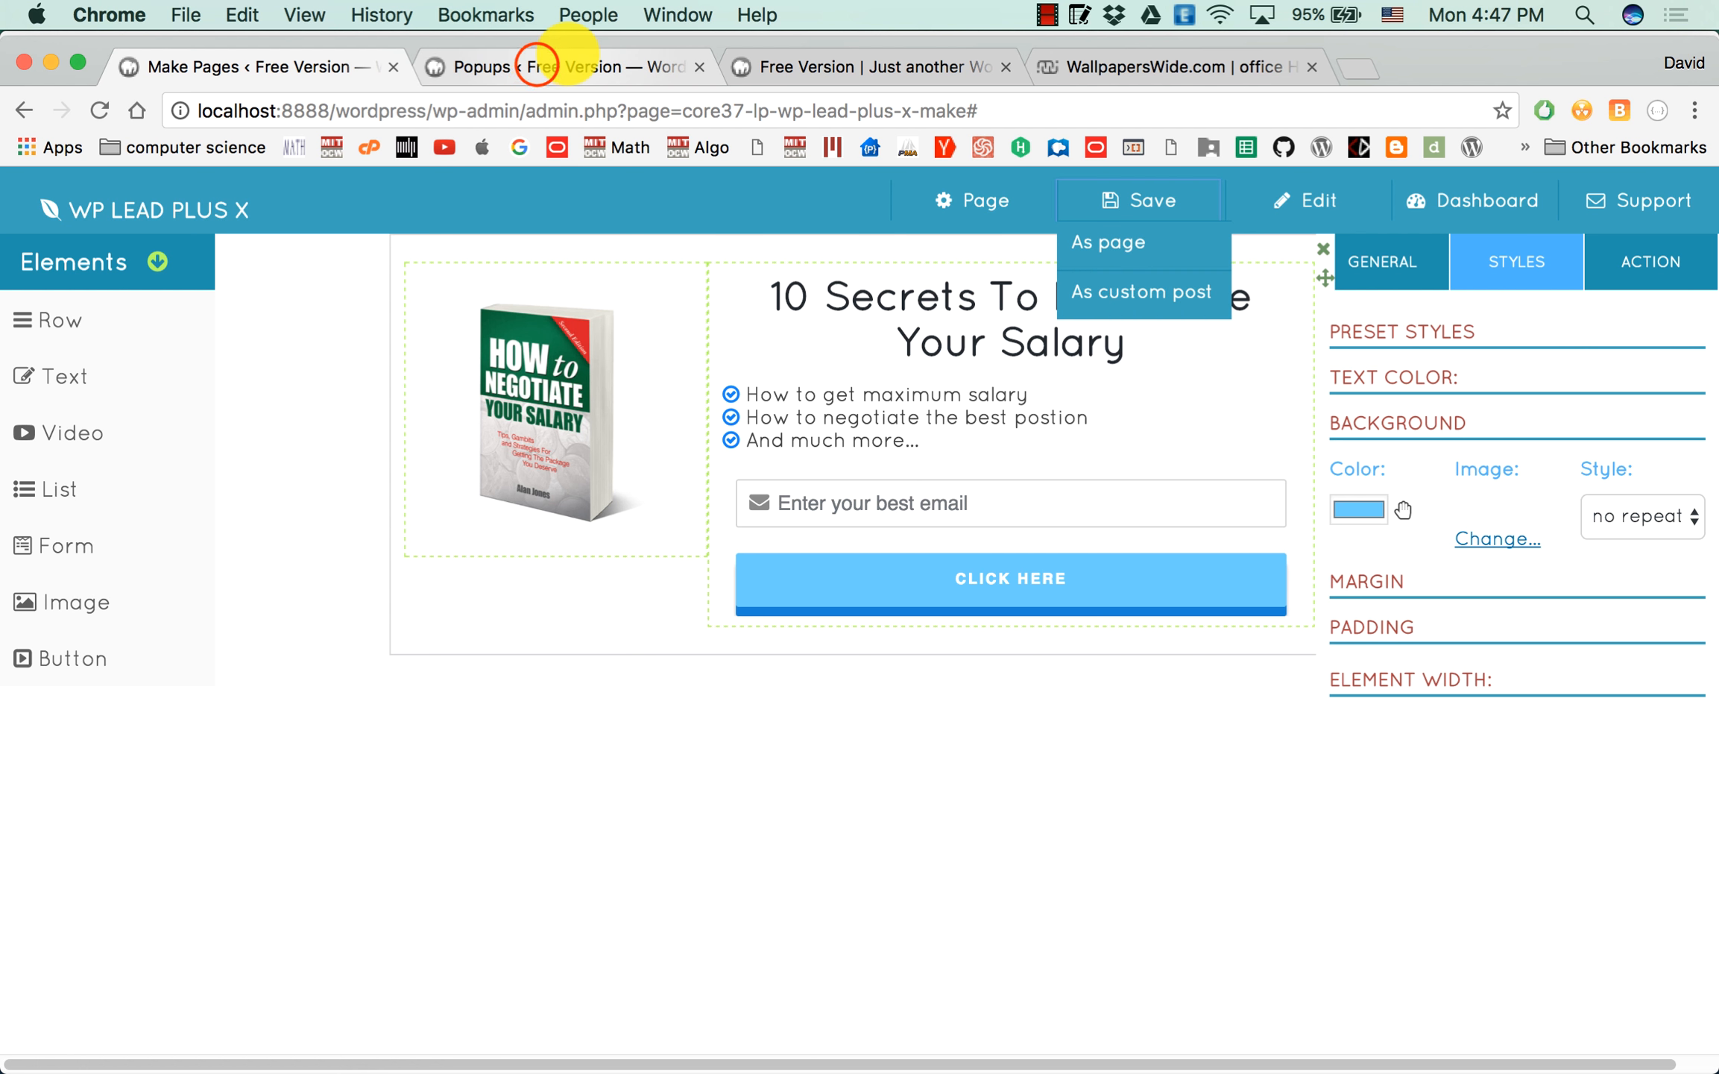
left_click(835, 66)
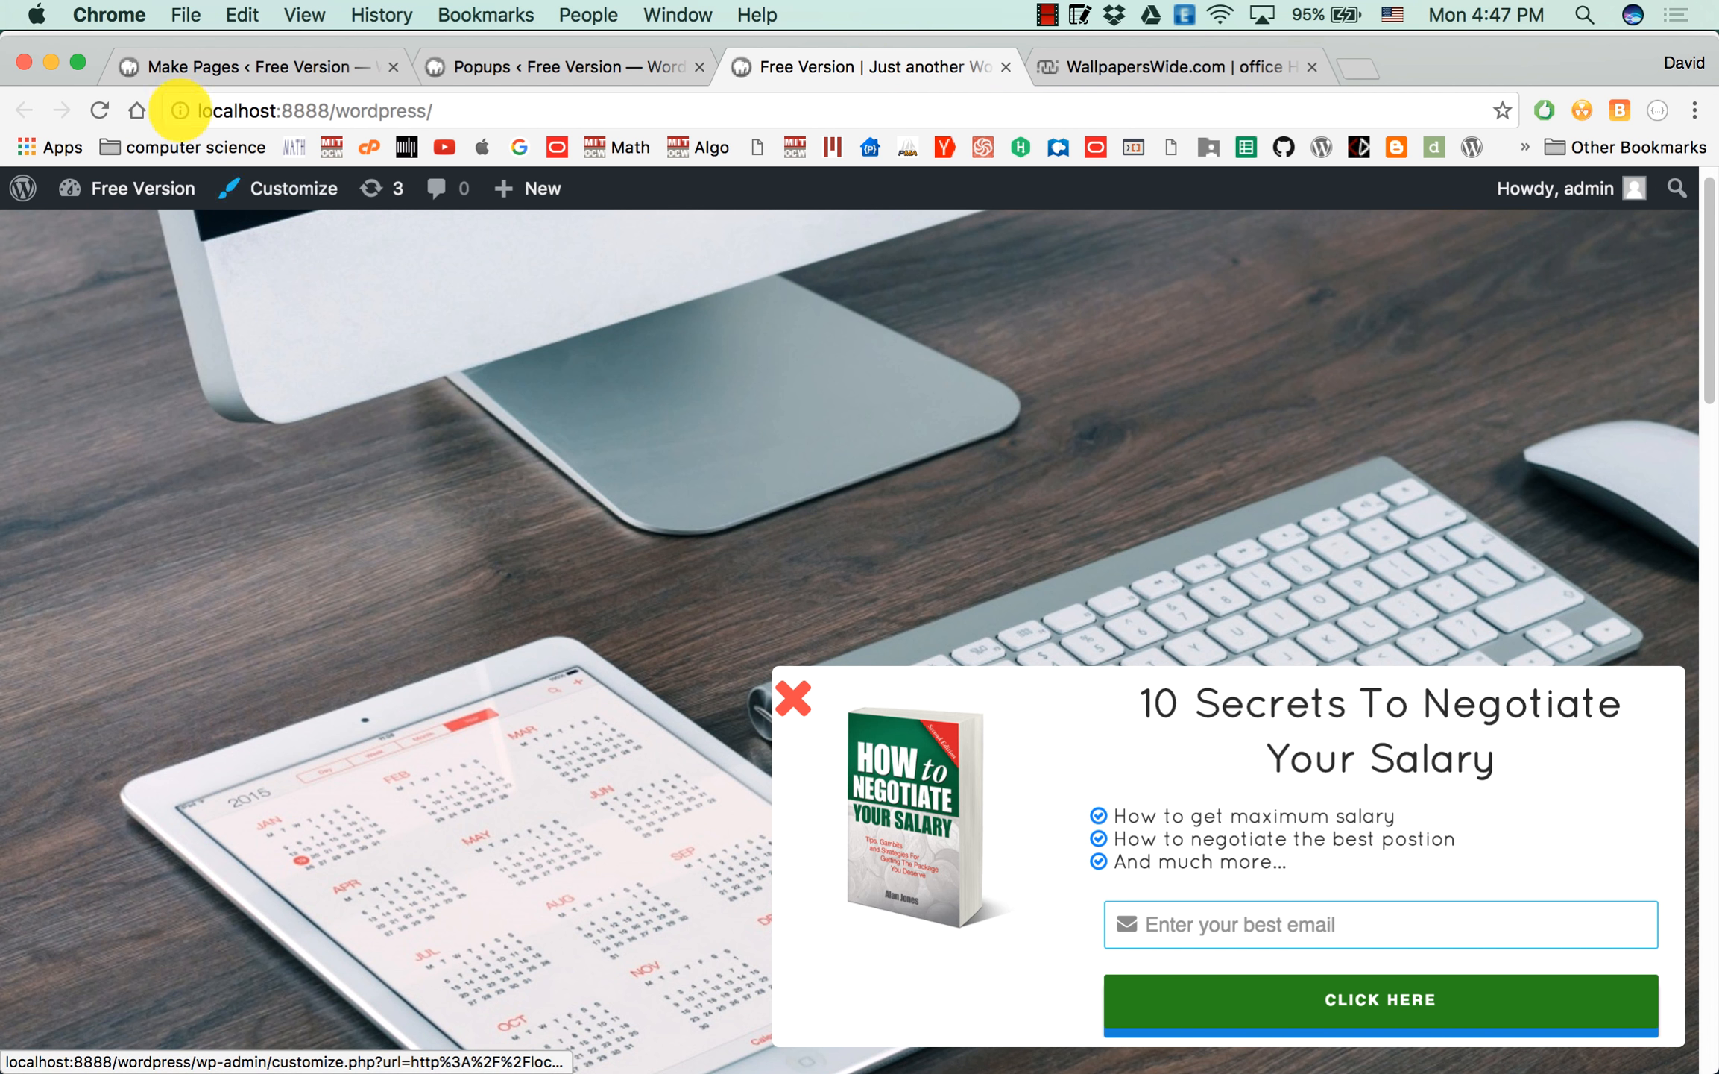
left_click(100, 110)
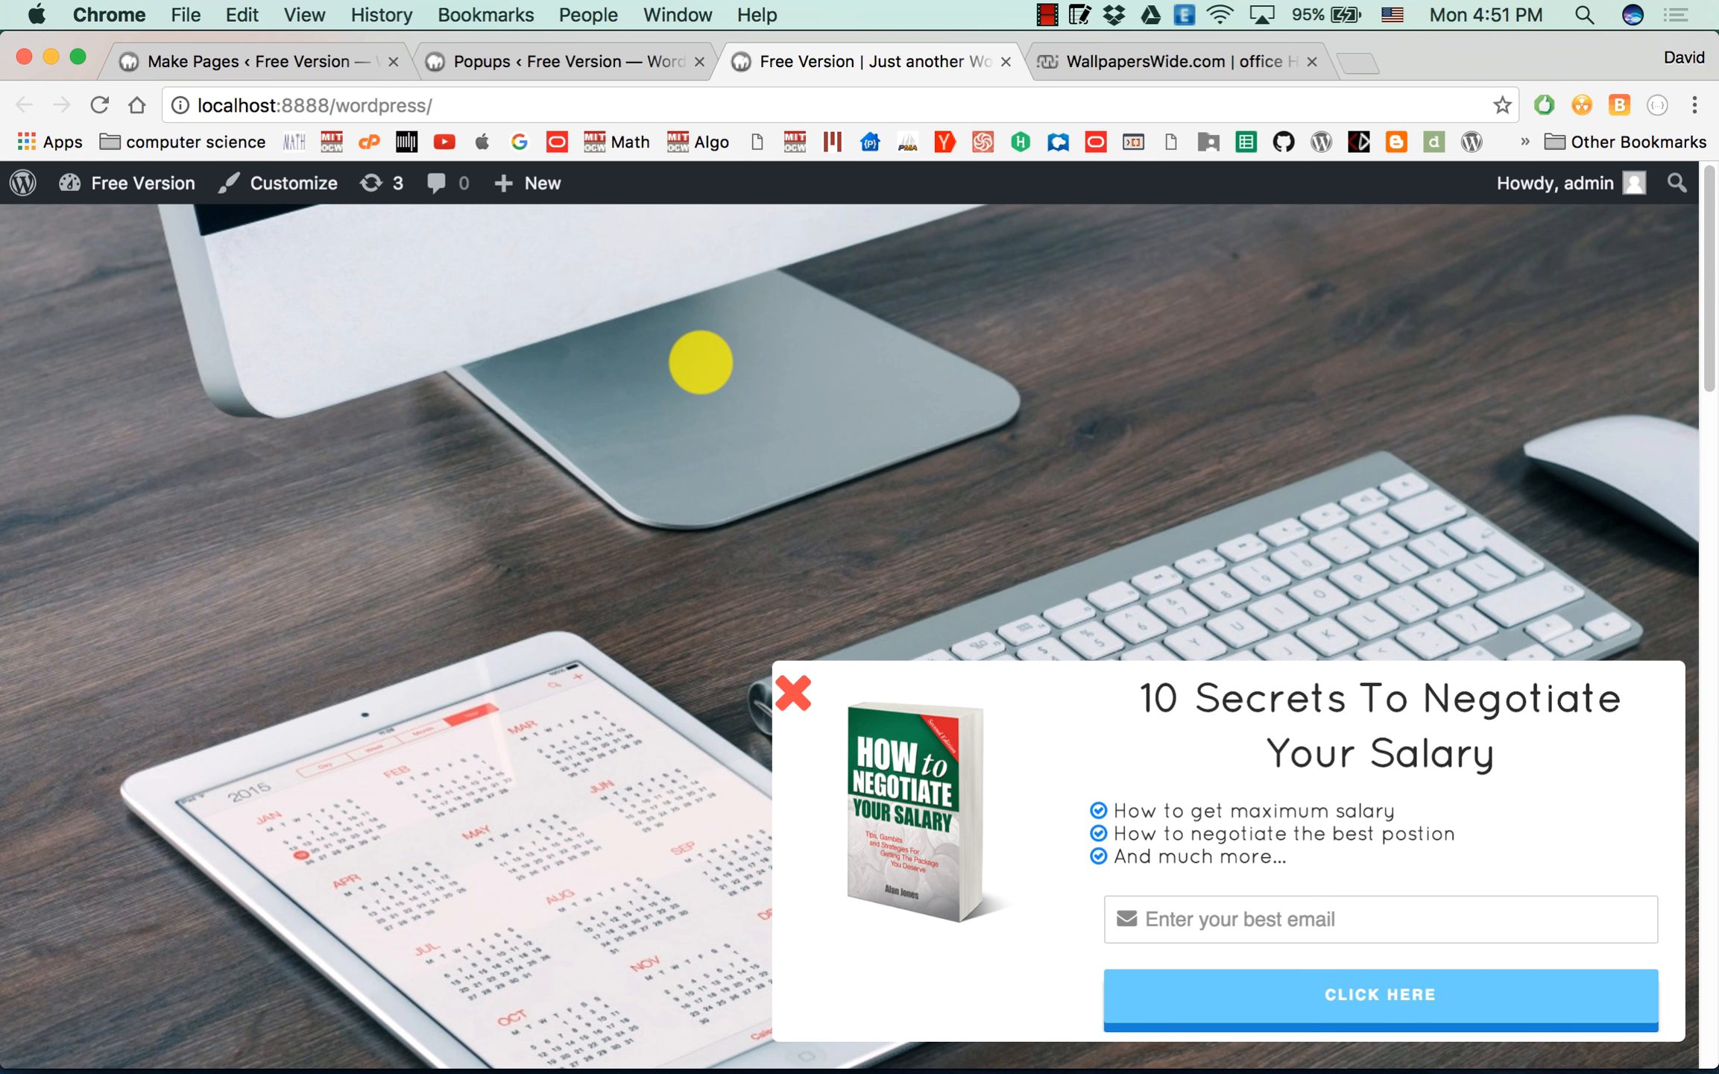
Inspect the homepage with the browser's developer tools and preview the popup on emulated iPhone 6 and iPhone 6 Plus screens.
right_click(725, 403)
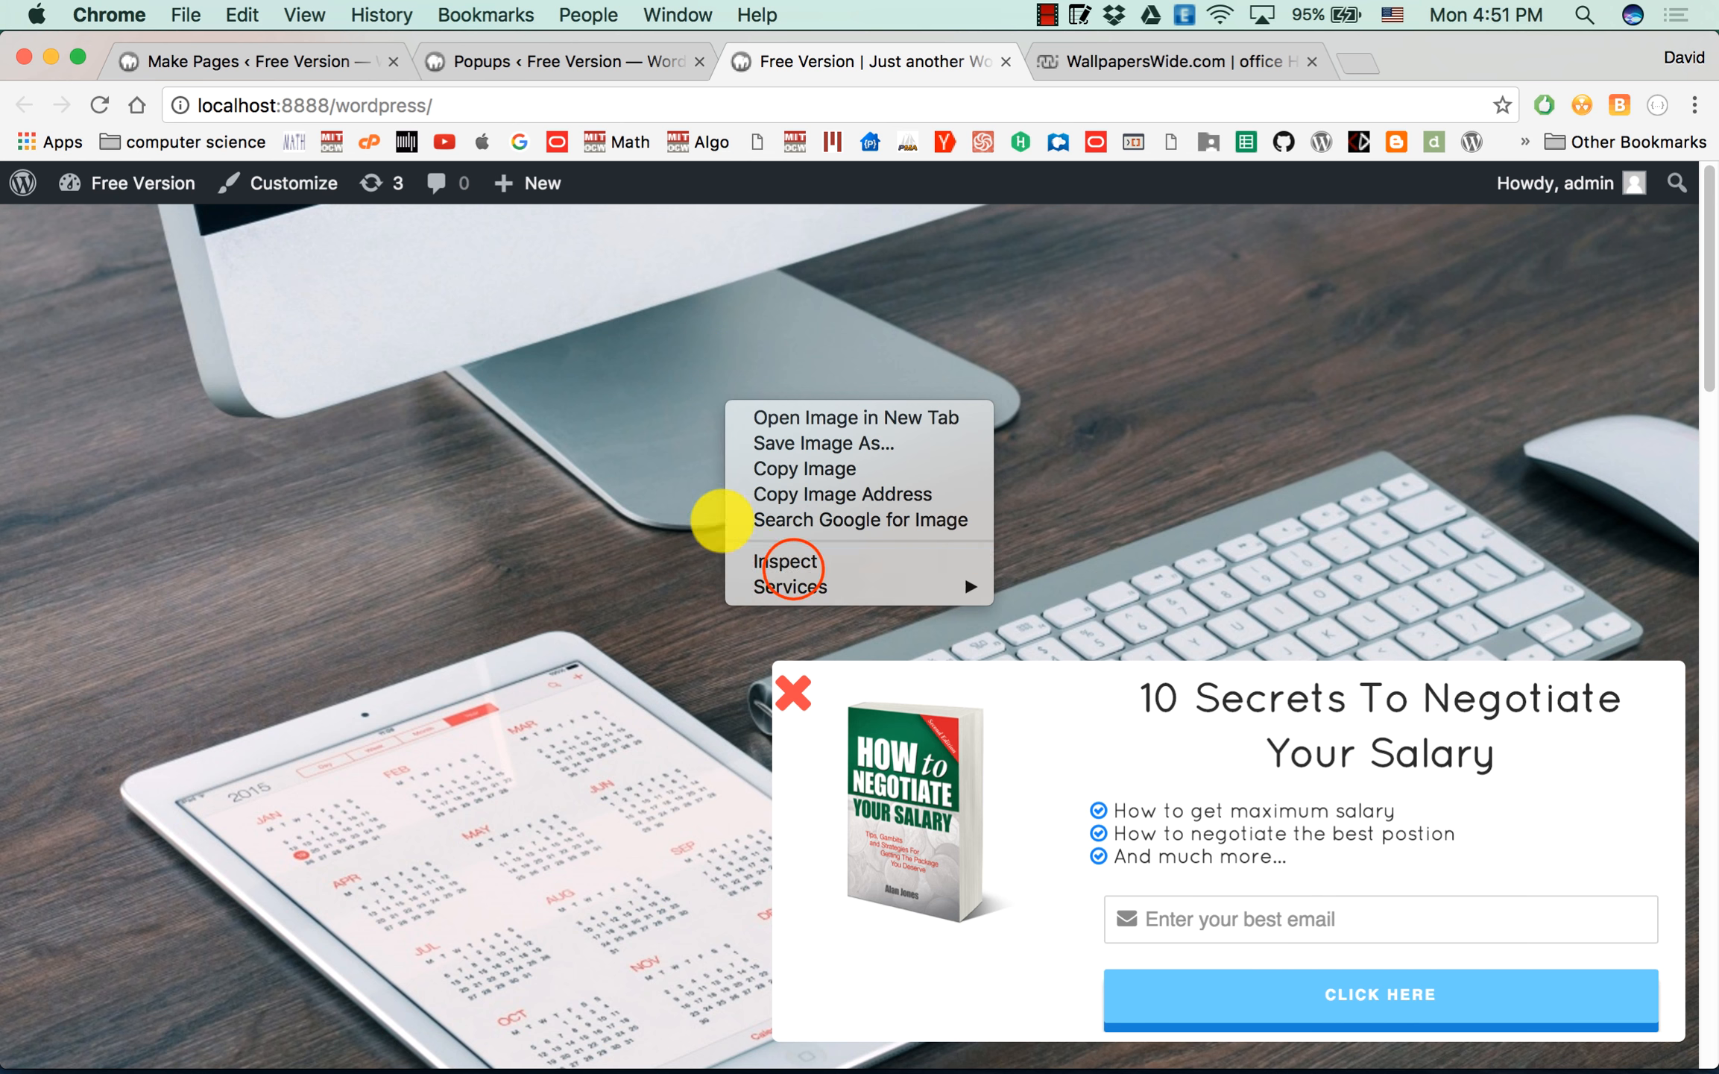
left_click(788, 566)
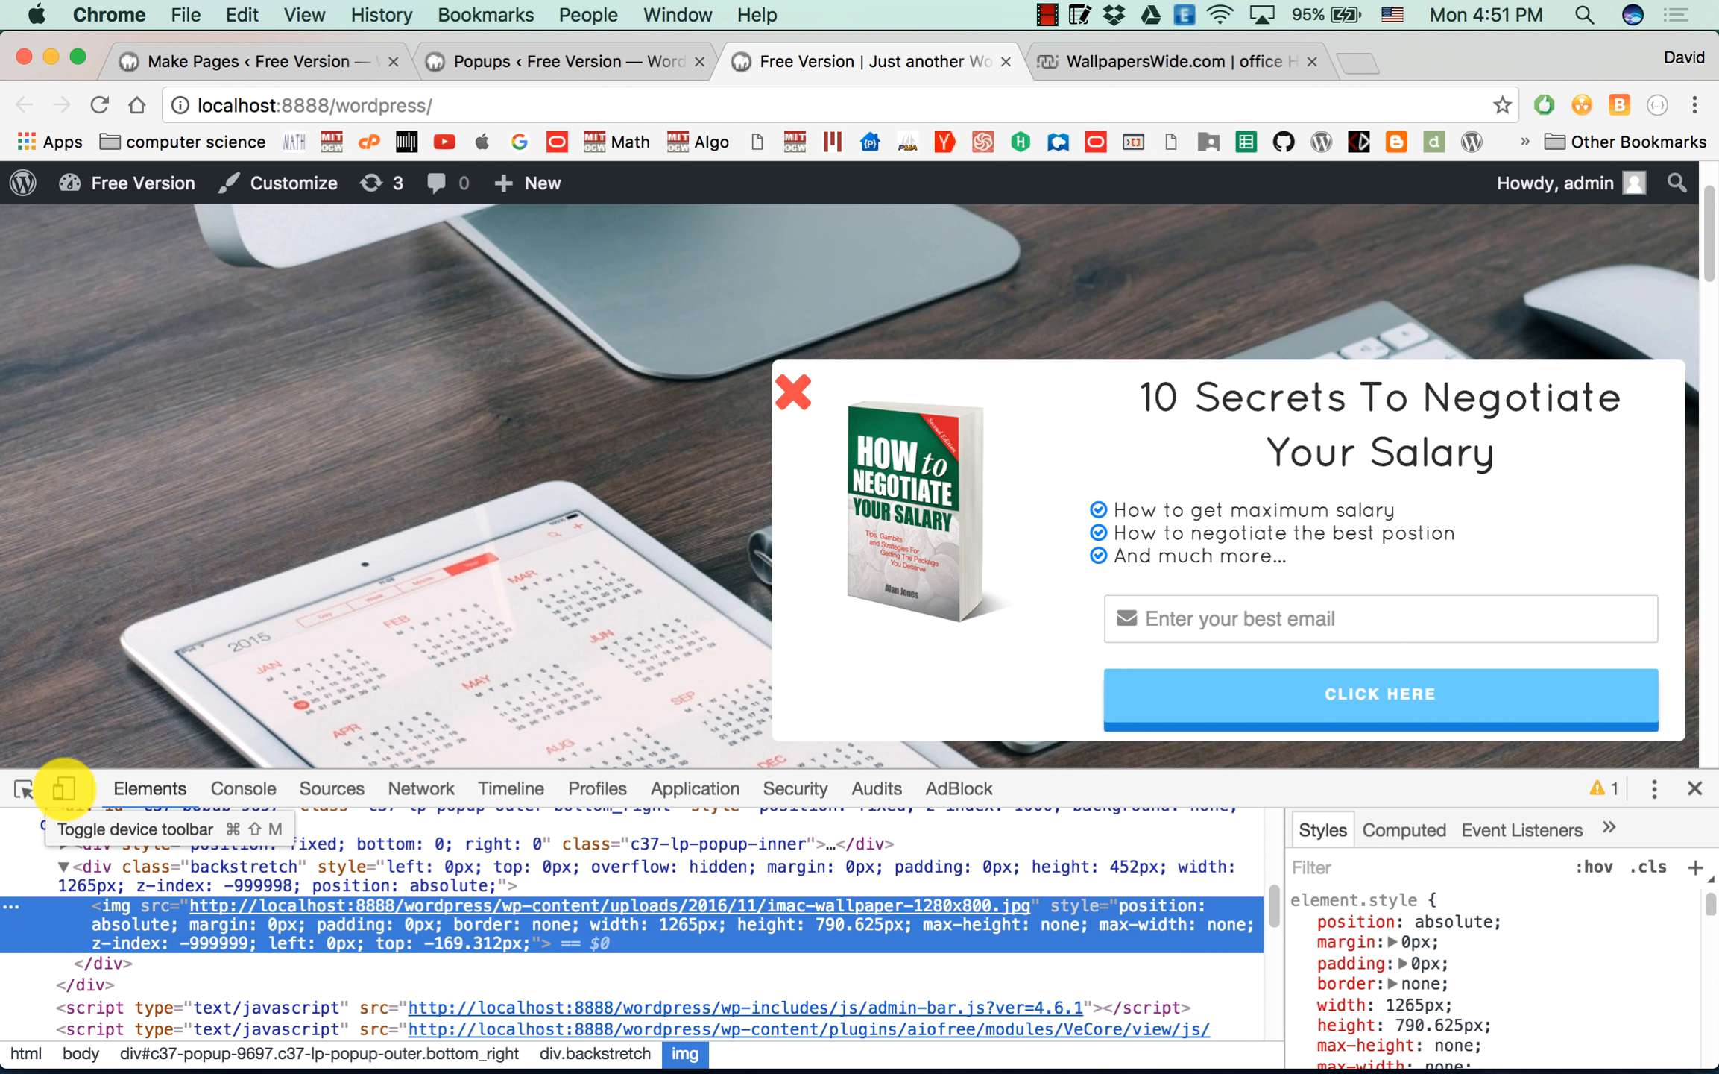
left_click(64, 787)
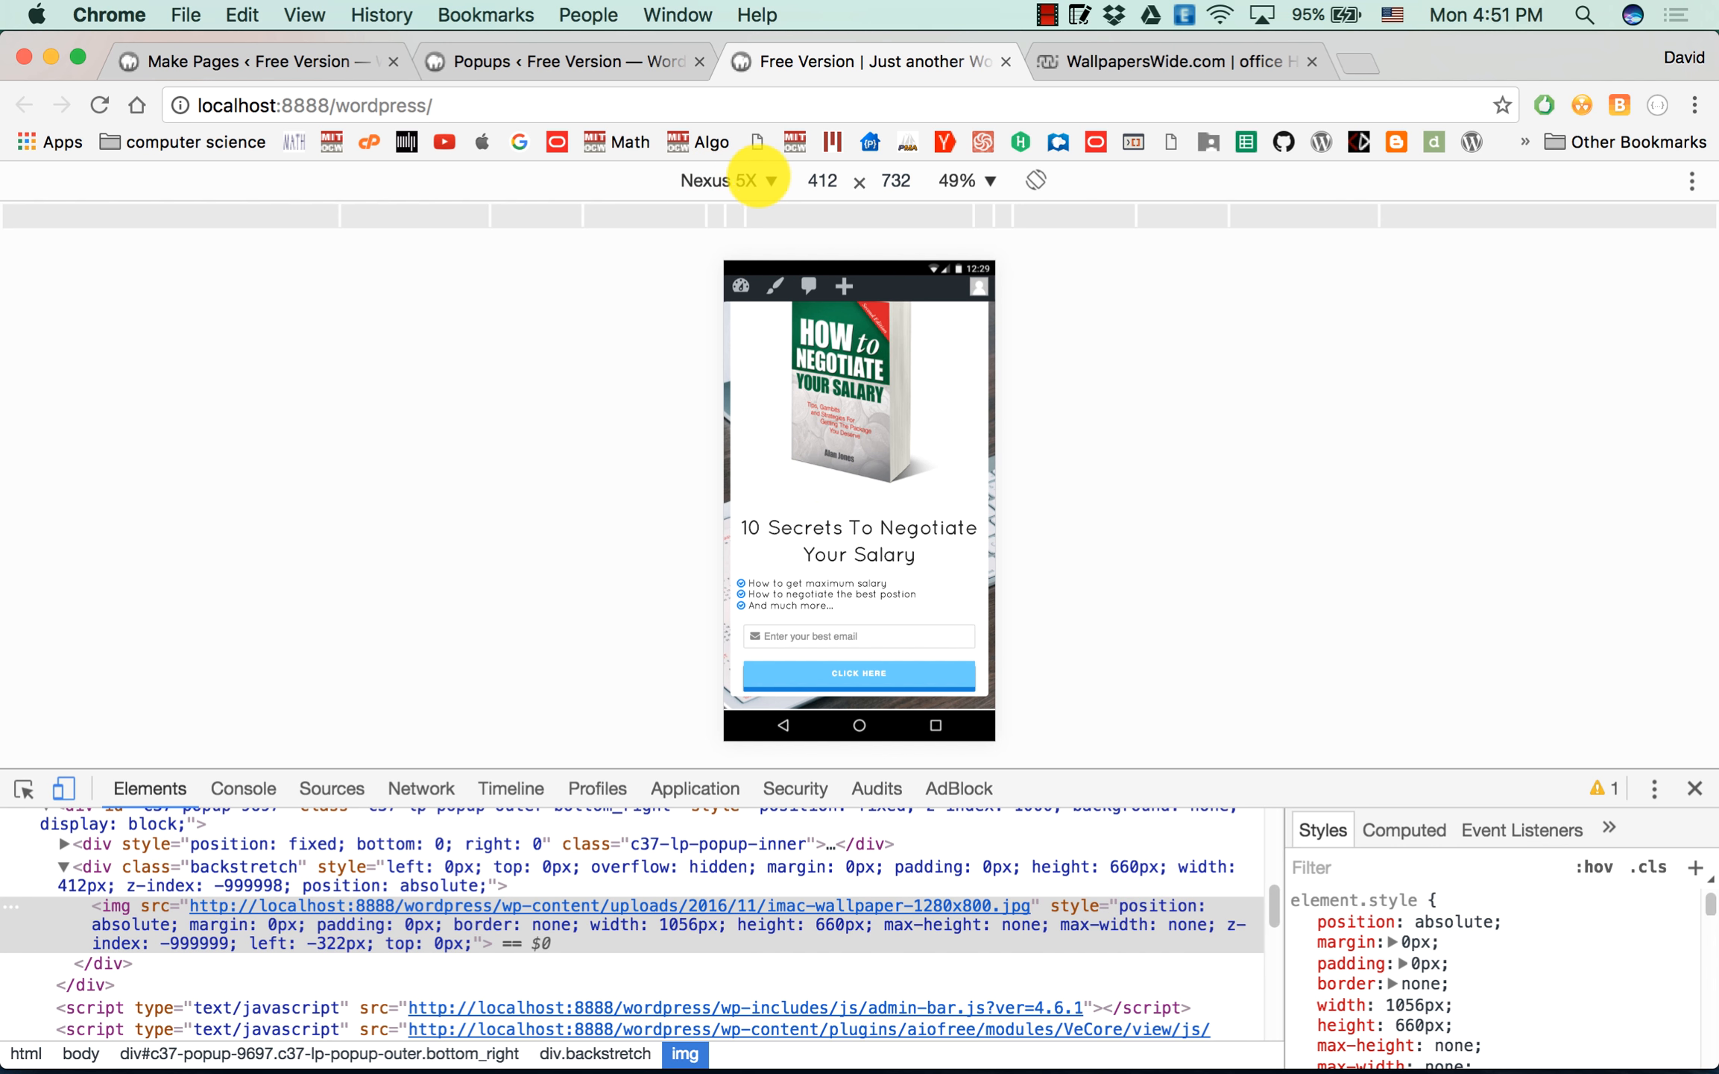
left_click(761, 180)
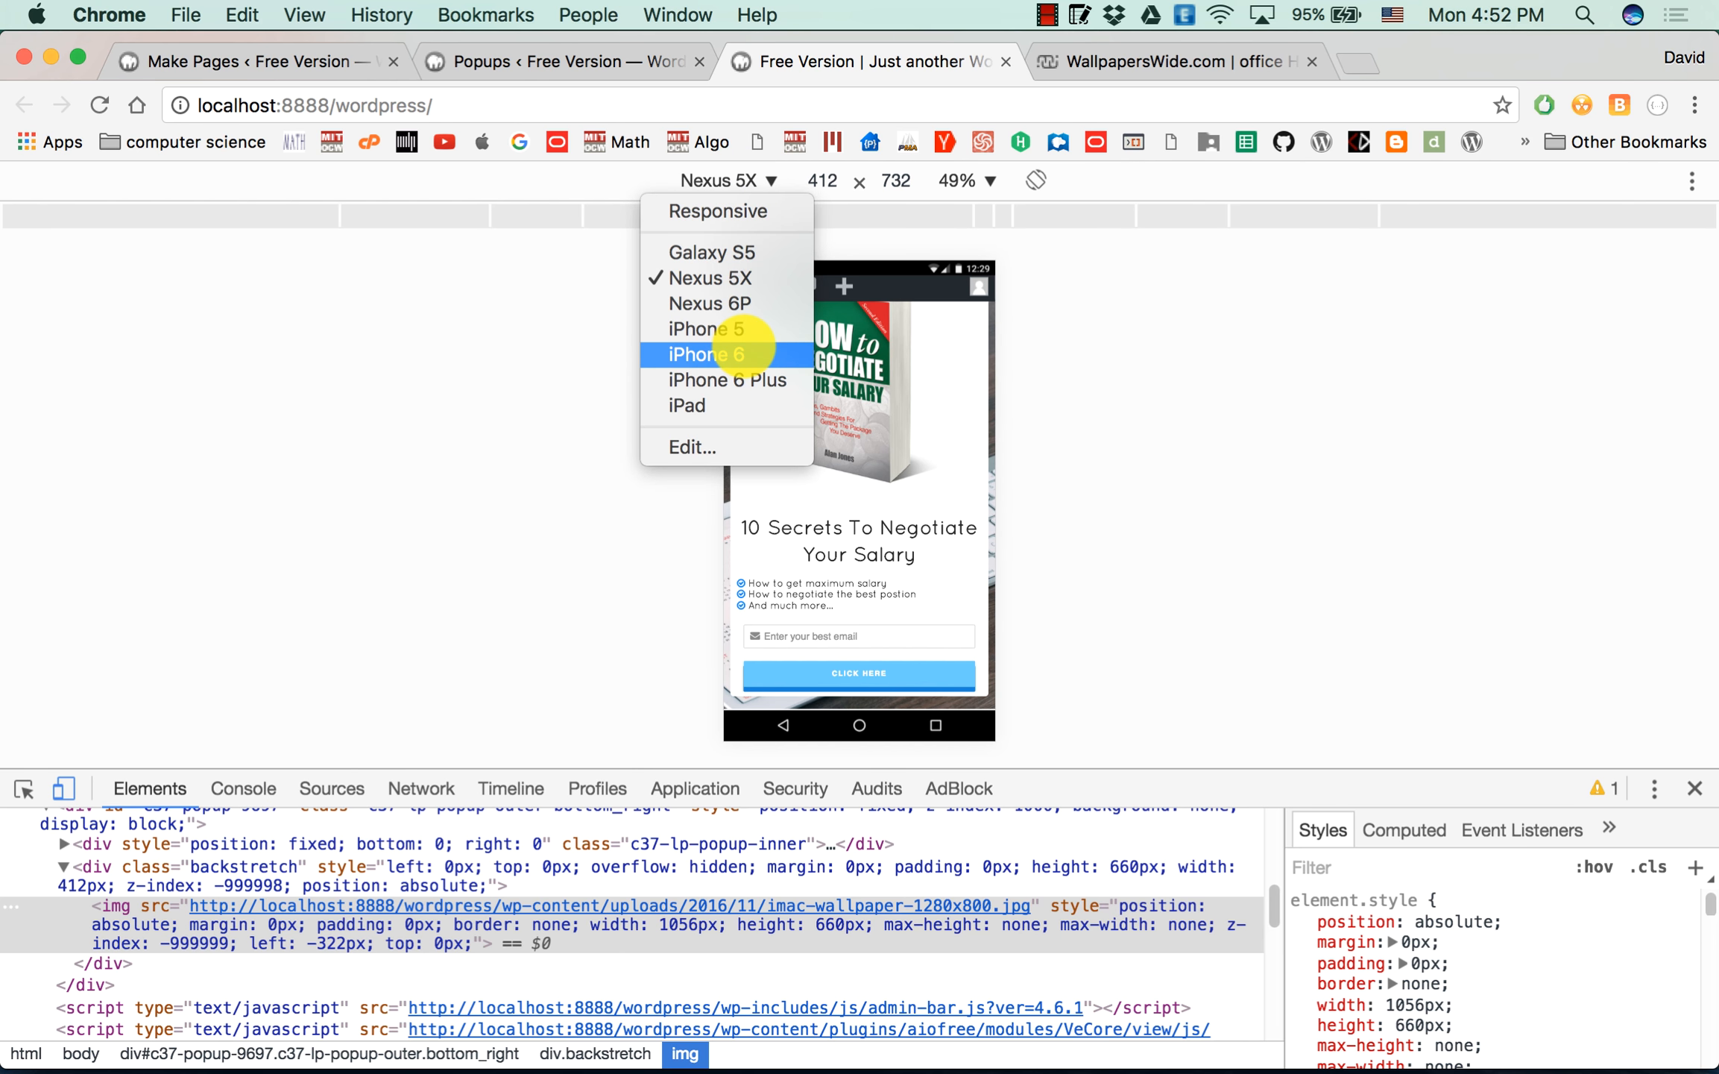
left_click(709, 348)
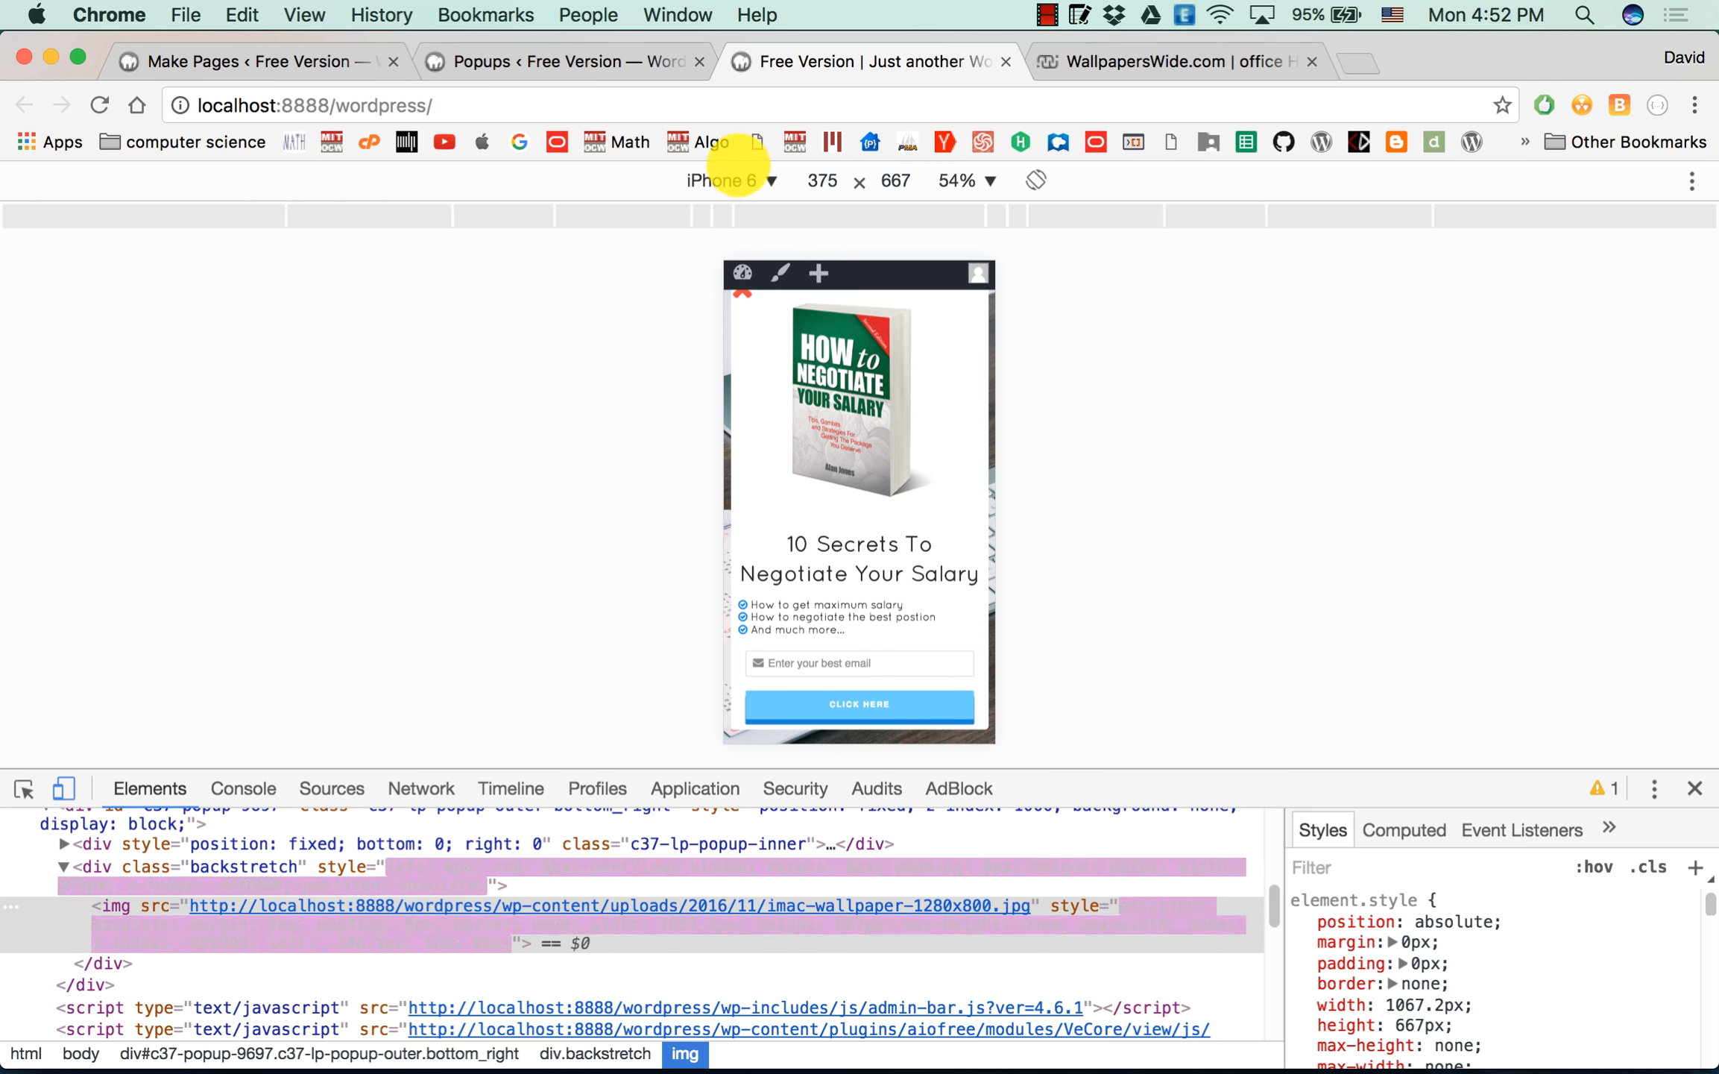
left_click(766, 180)
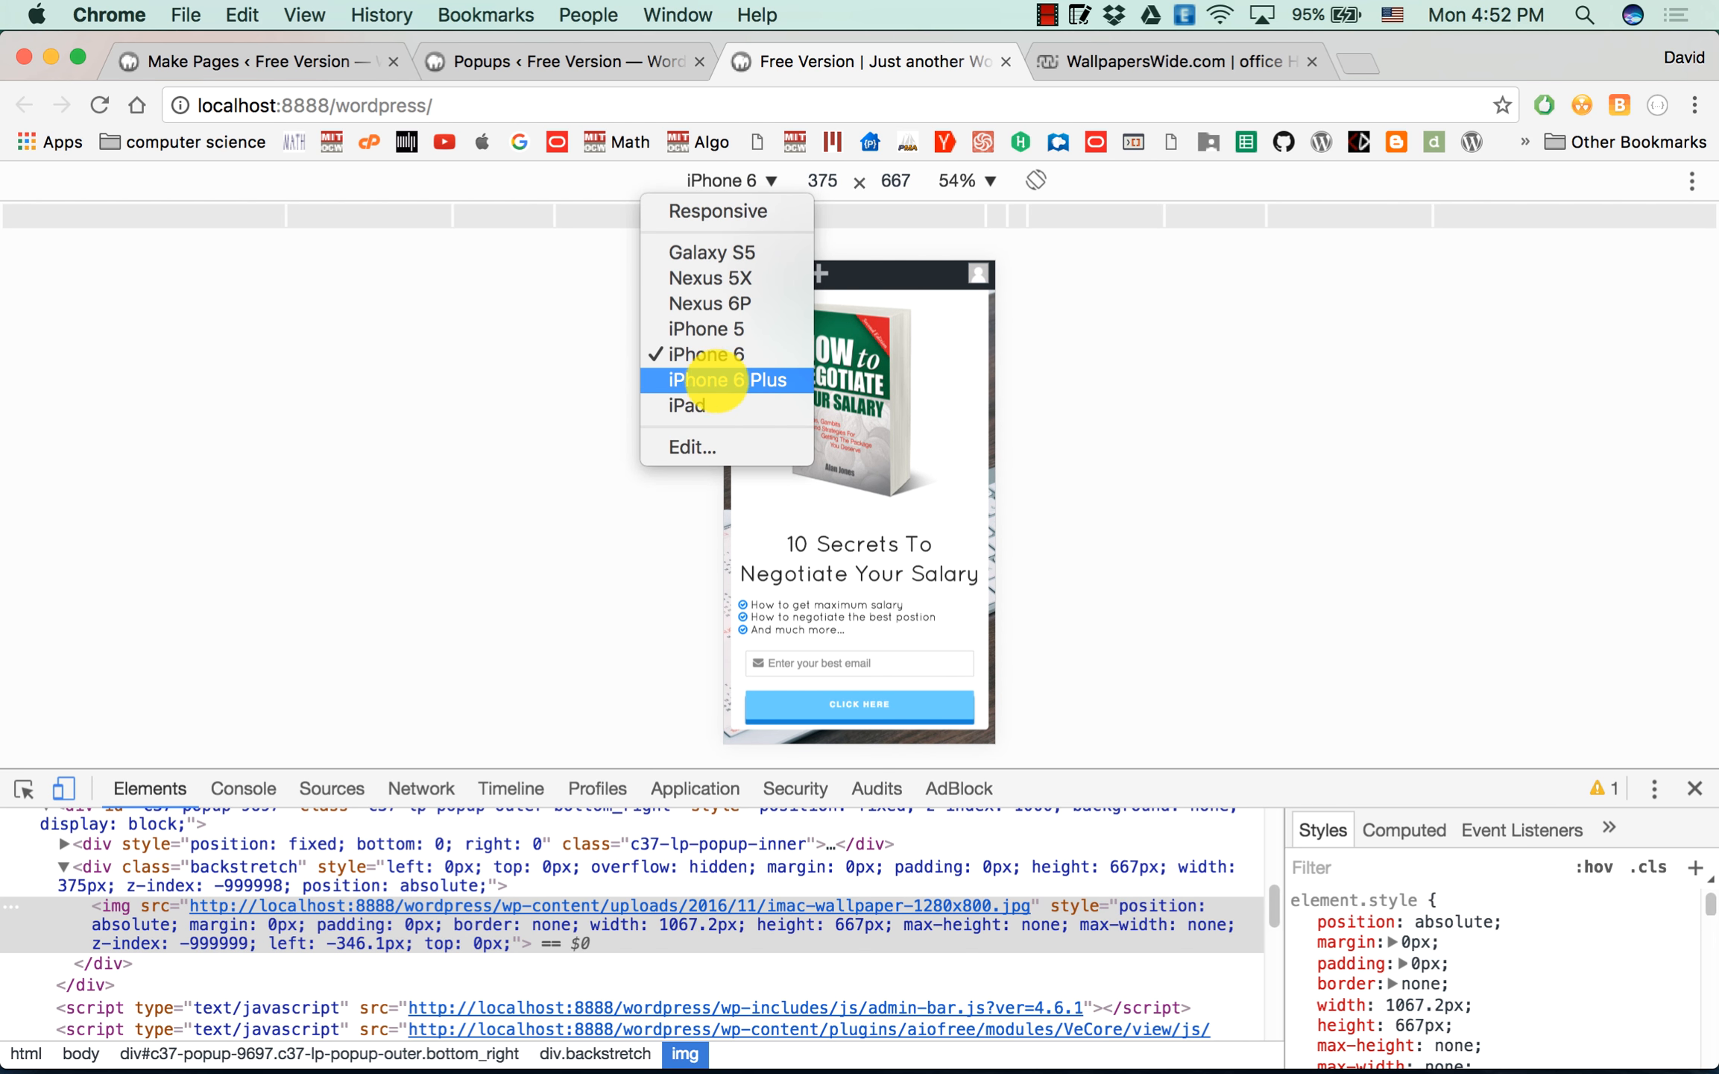
left_click(718, 380)
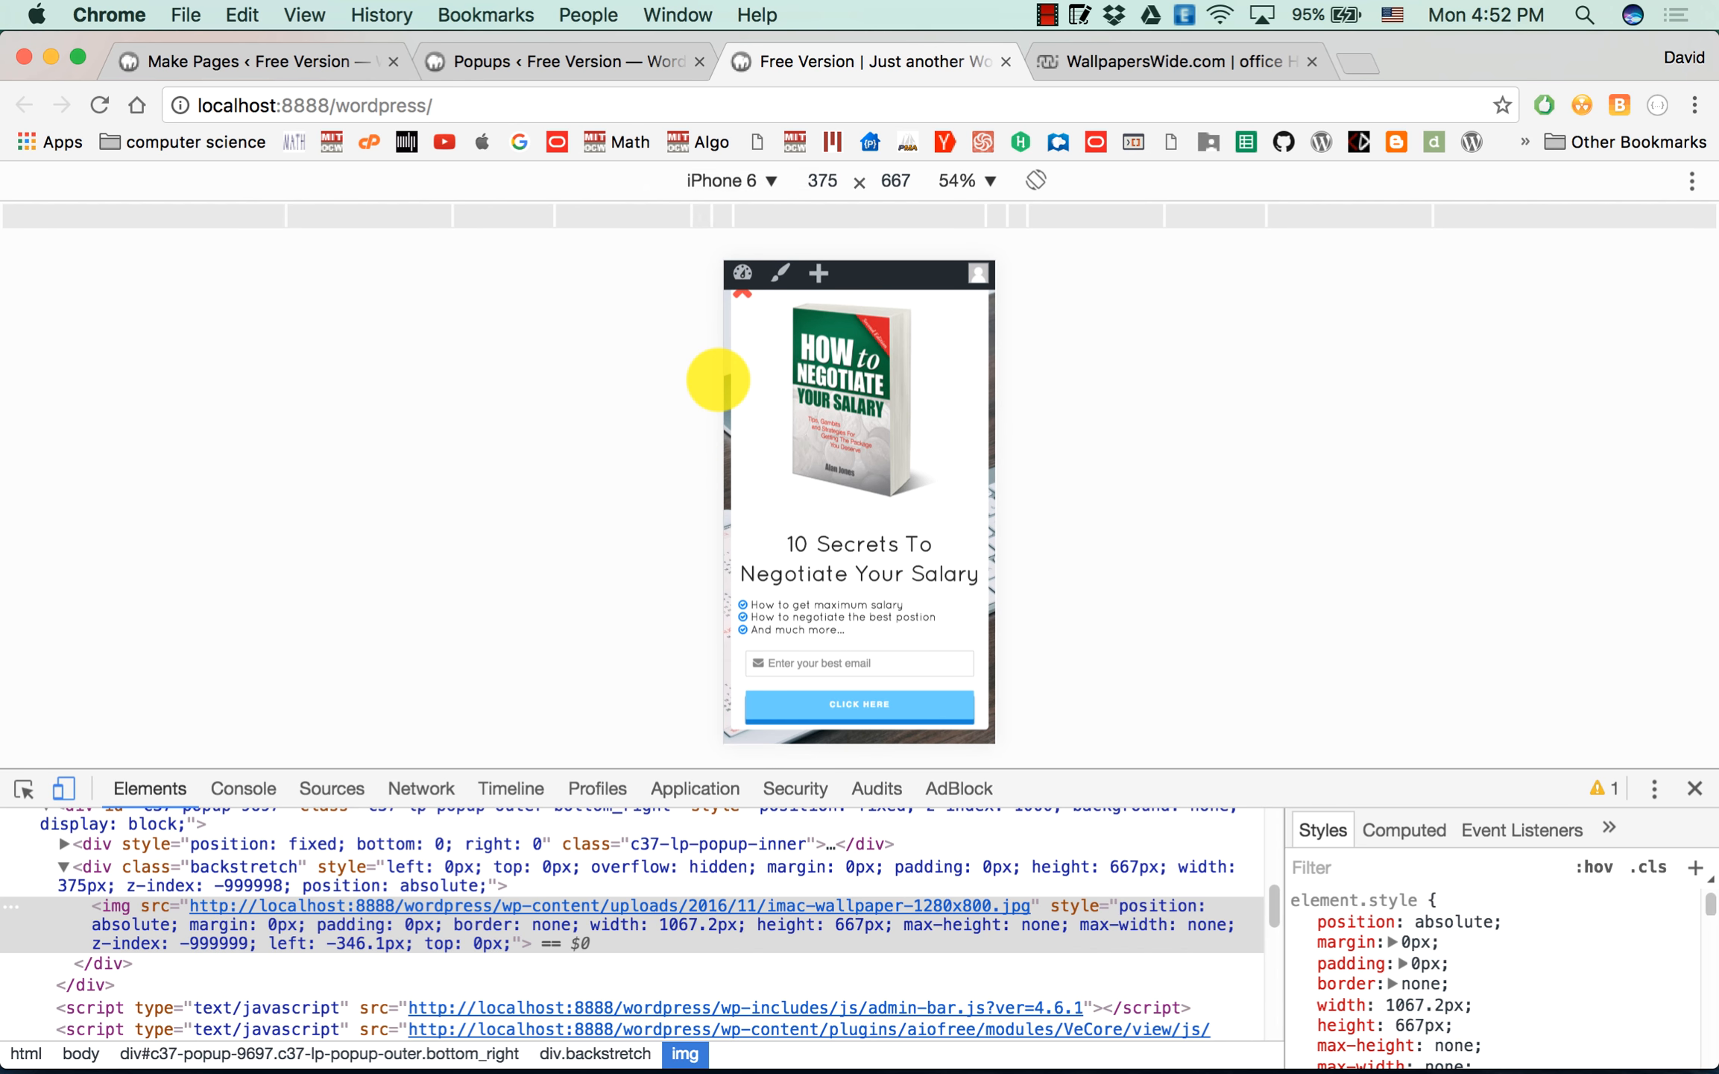